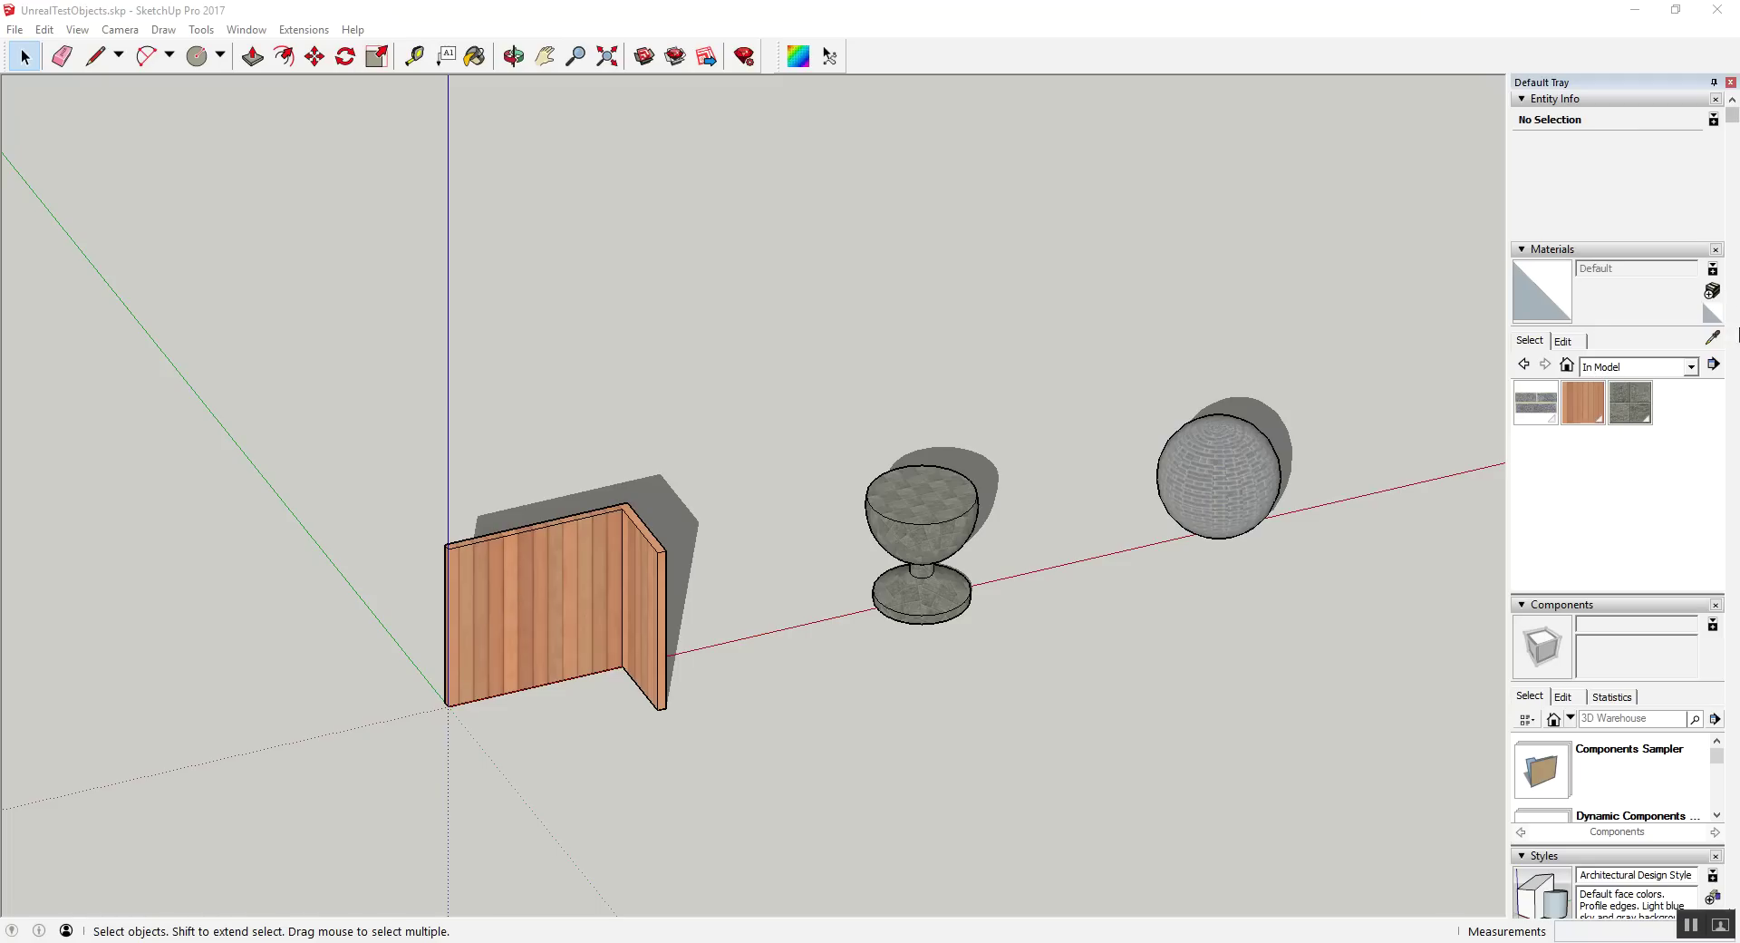
# Step: Open the wall group and start Texture Position on its wood front face
pyautogui.scroll(1, 820, 739)
pyautogui.scroll(2, 821, 738)
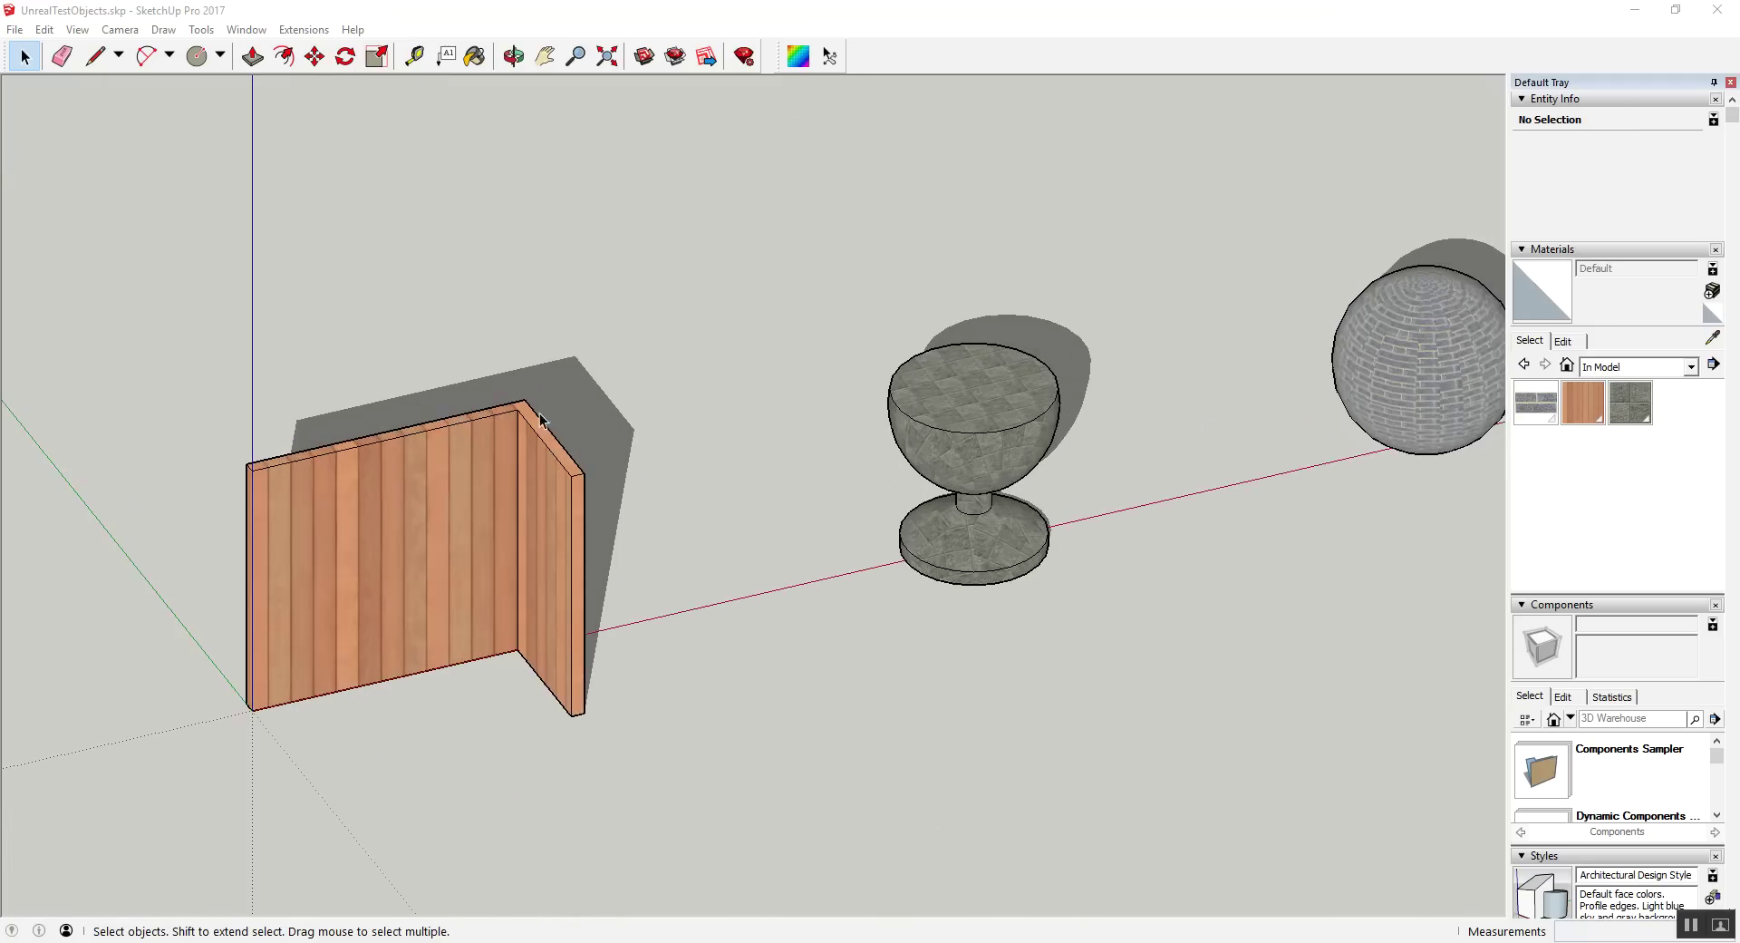
pyautogui.scroll(-2, 571, 420)
pyautogui.scroll(2, 748, 373)
pyautogui.scroll(1, 749, 374)
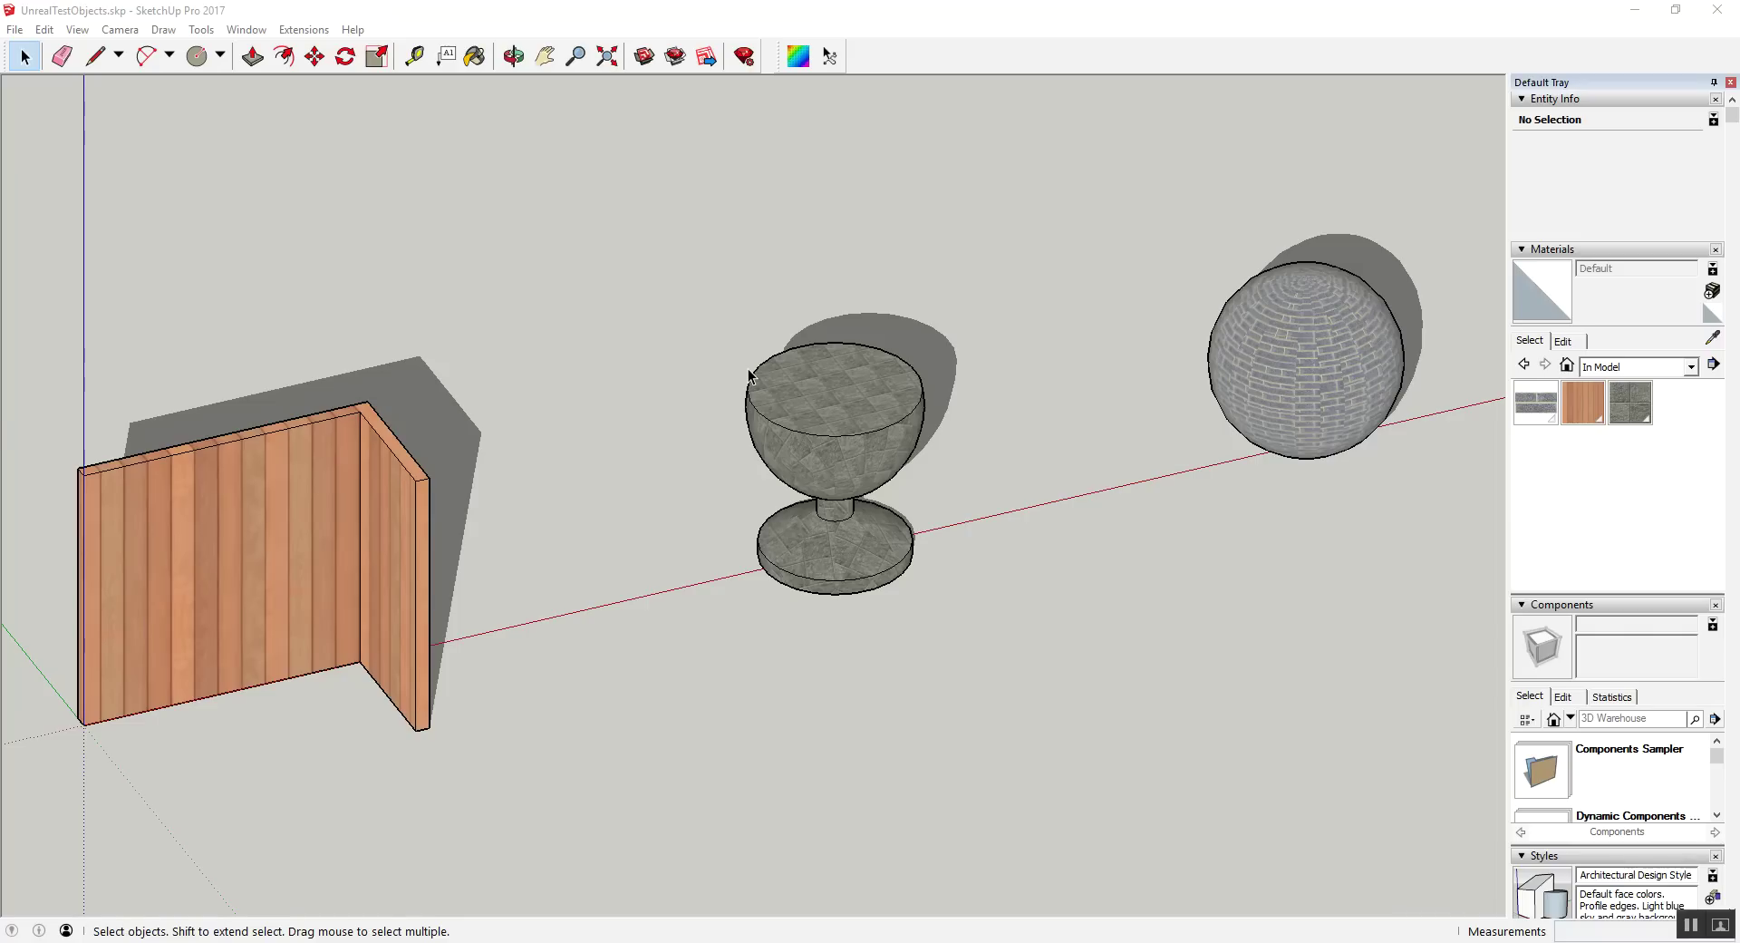
pyautogui.scroll(-1, 749, 373)
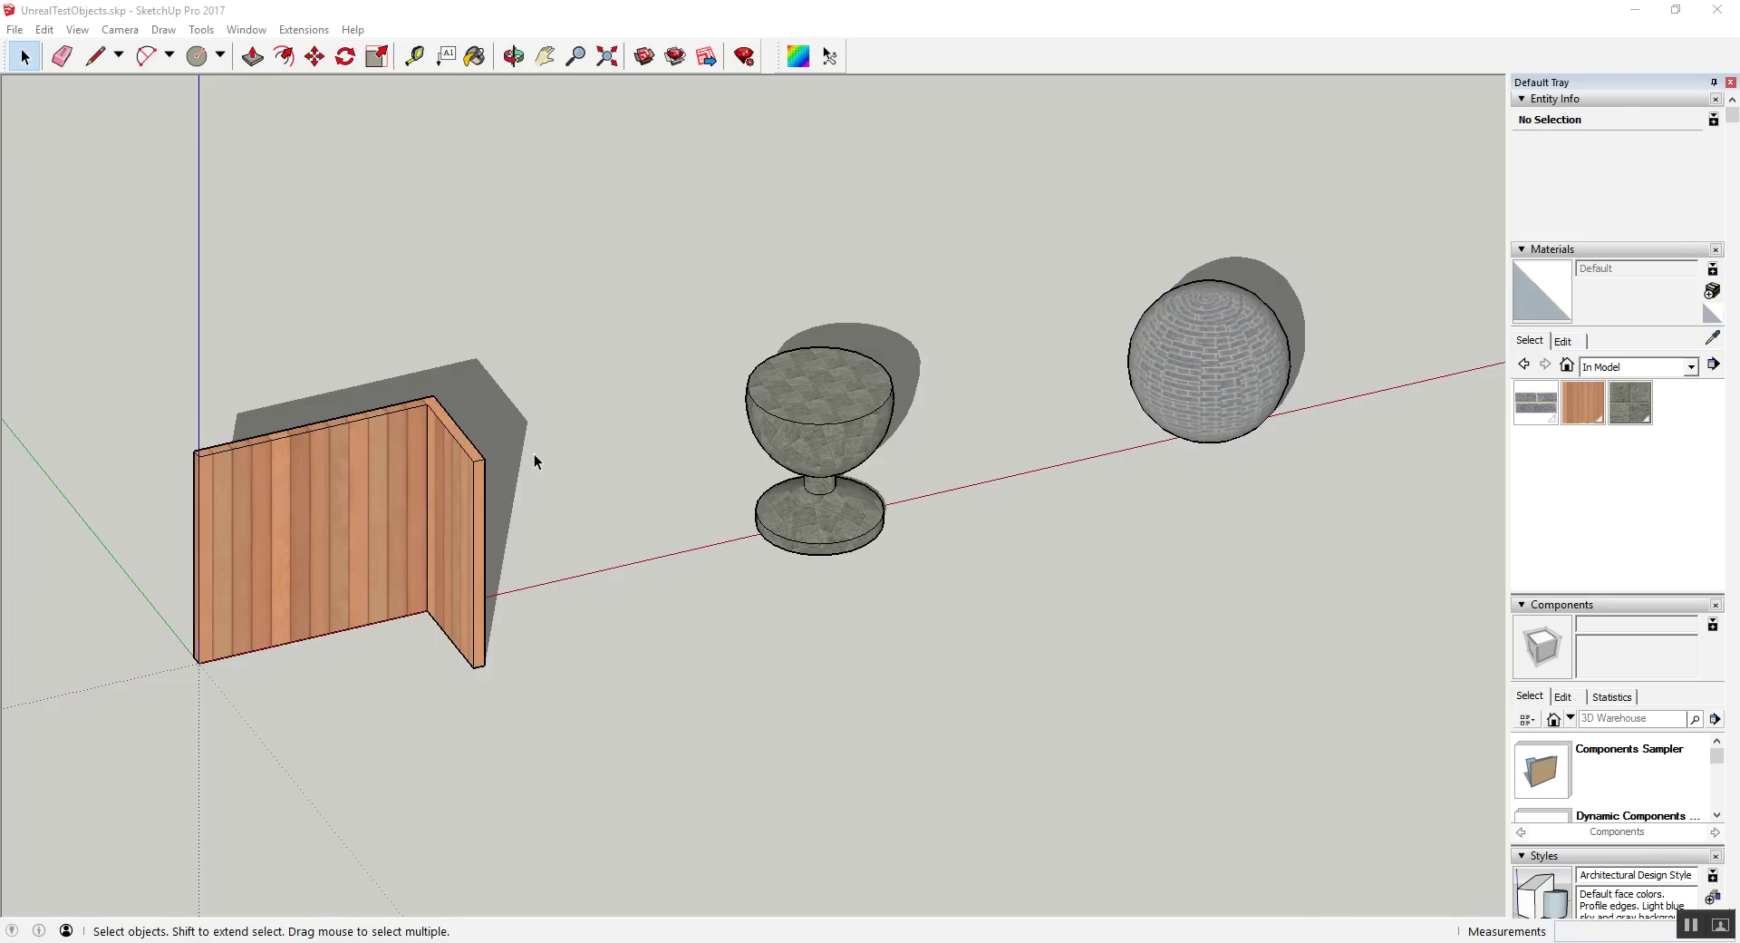
pyautogui.scroll(-2, 682, 585)
pyautogui.scroll(-2, 629, 504)
pyautogui.scroll(5, 628, 504)
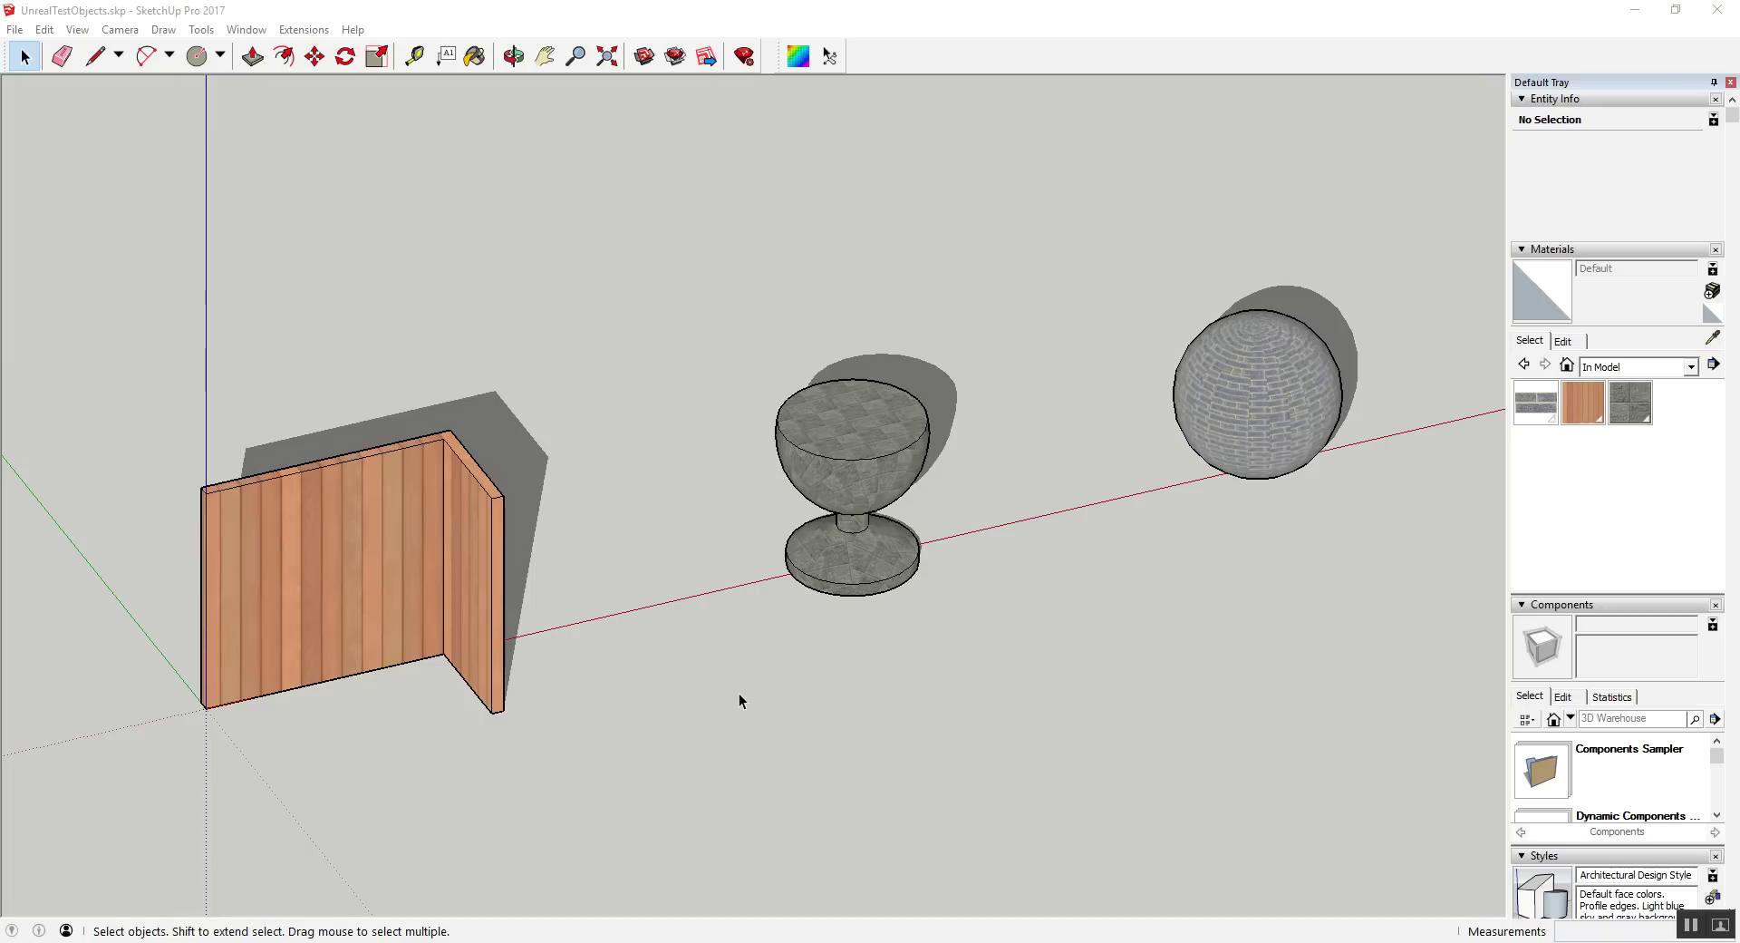
pyautogui.scroll(-1, 738, 691)
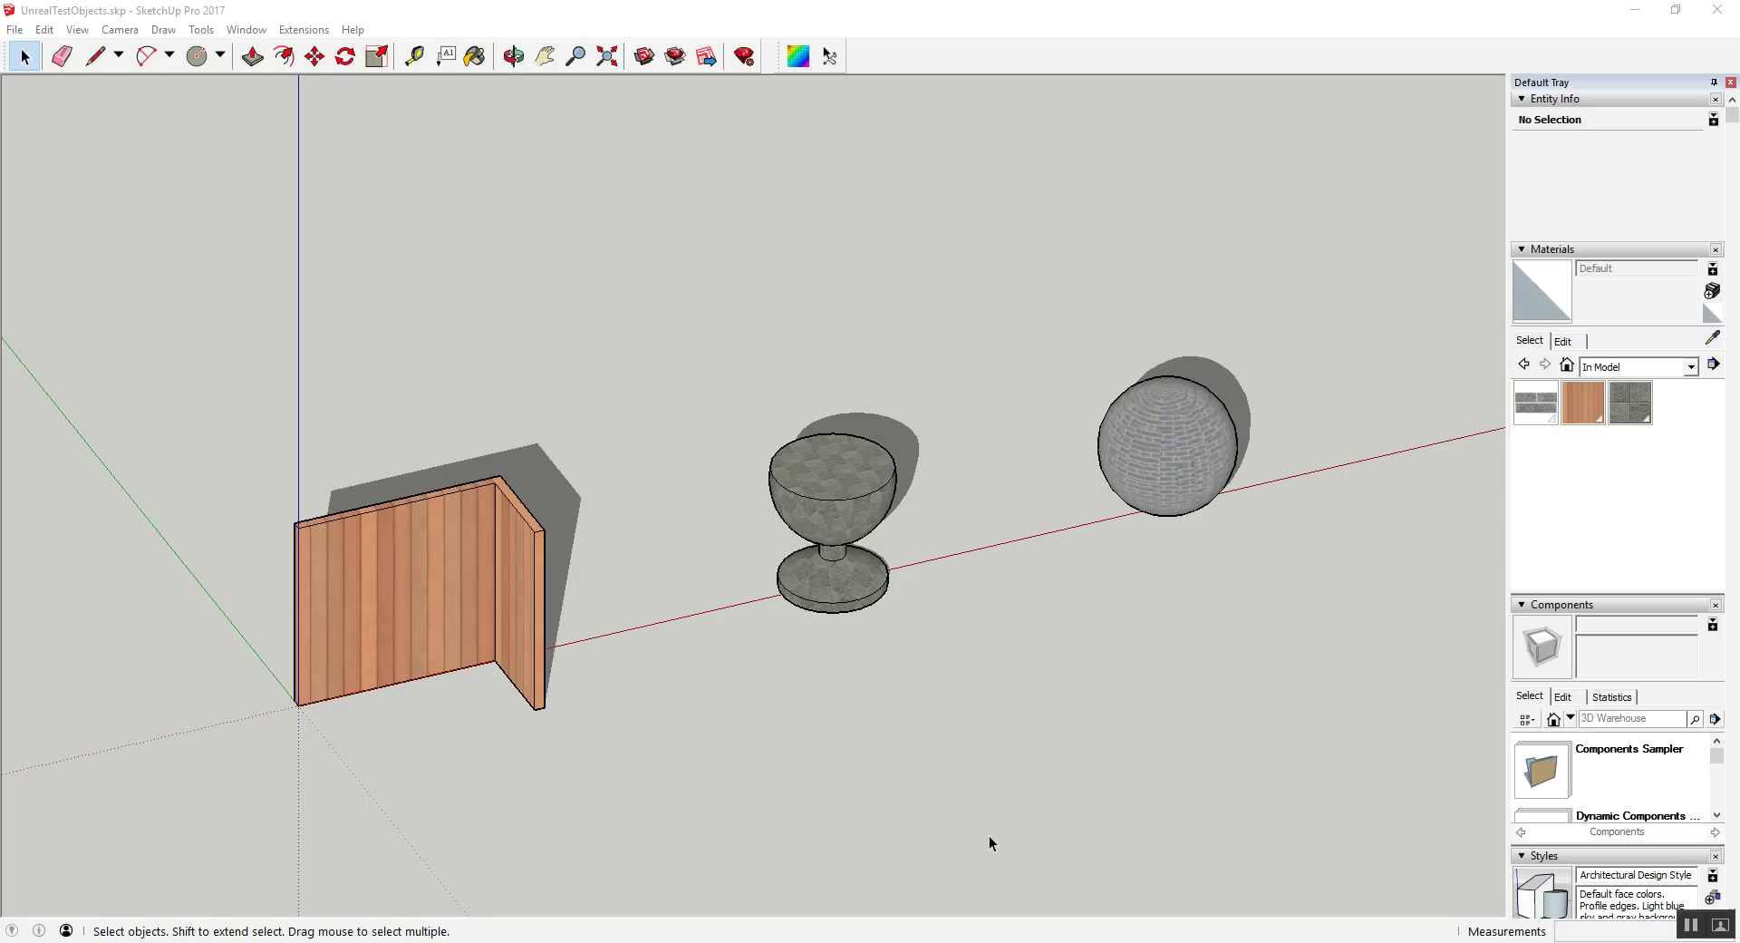
pyautogui.scroll(1, 868, 830)
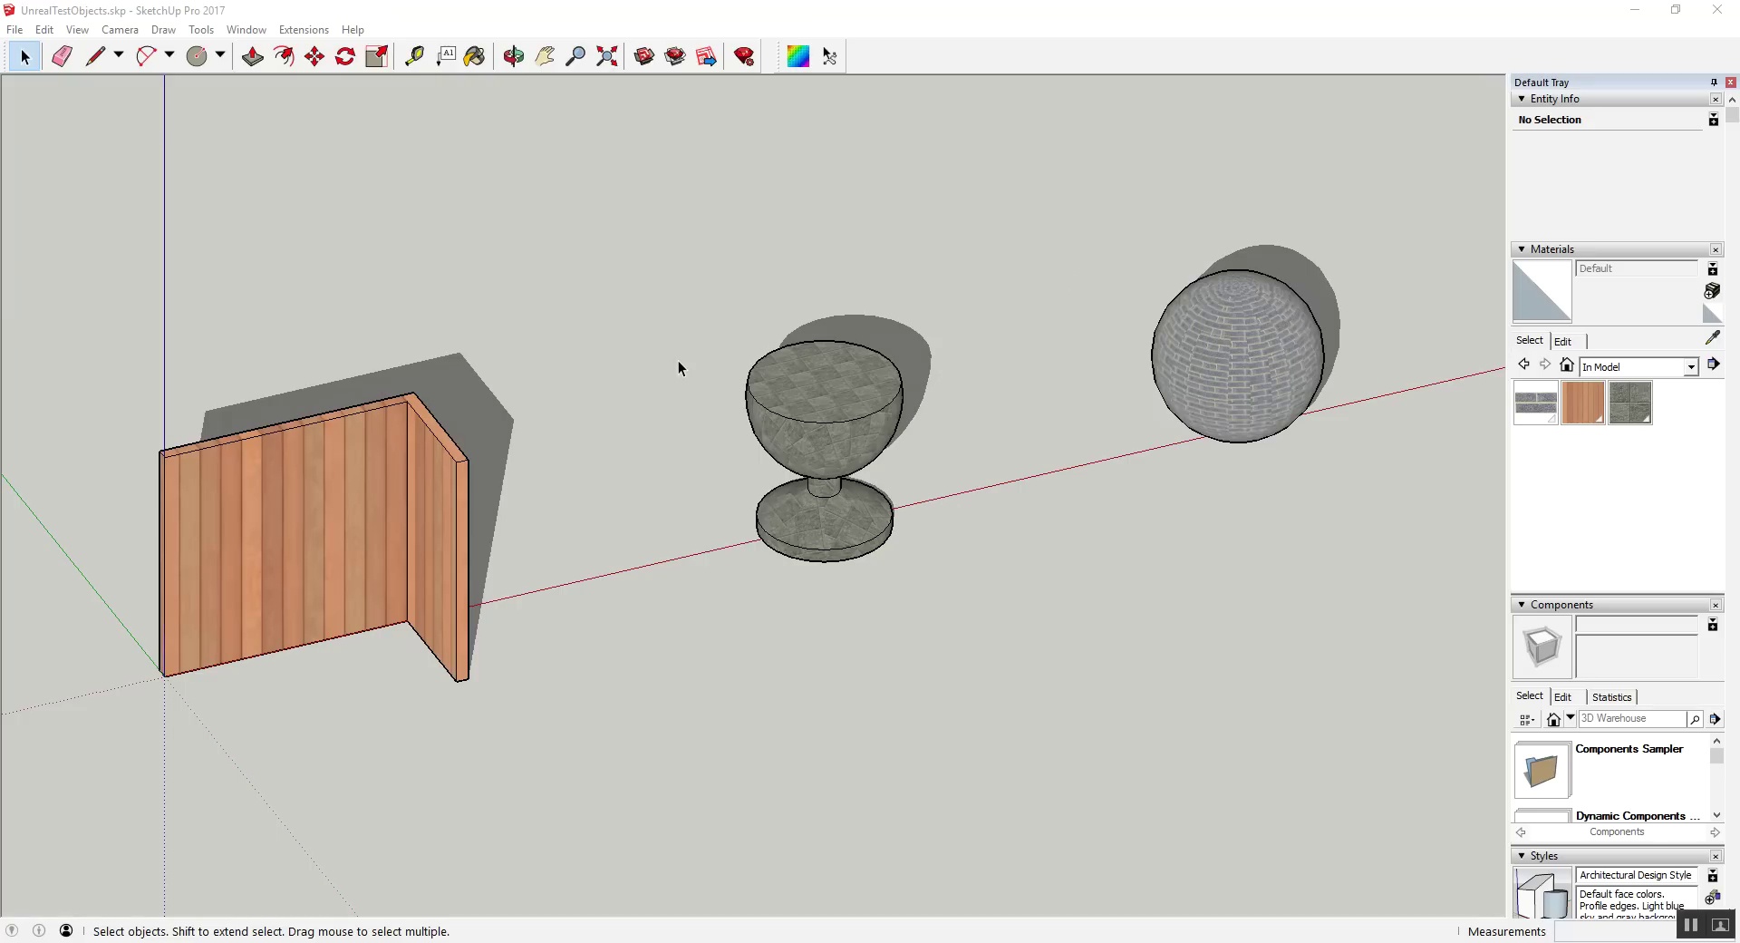
pyautogui.scroll(-1, 678, 366)
pyautogui.scroll(1, 627, 300)
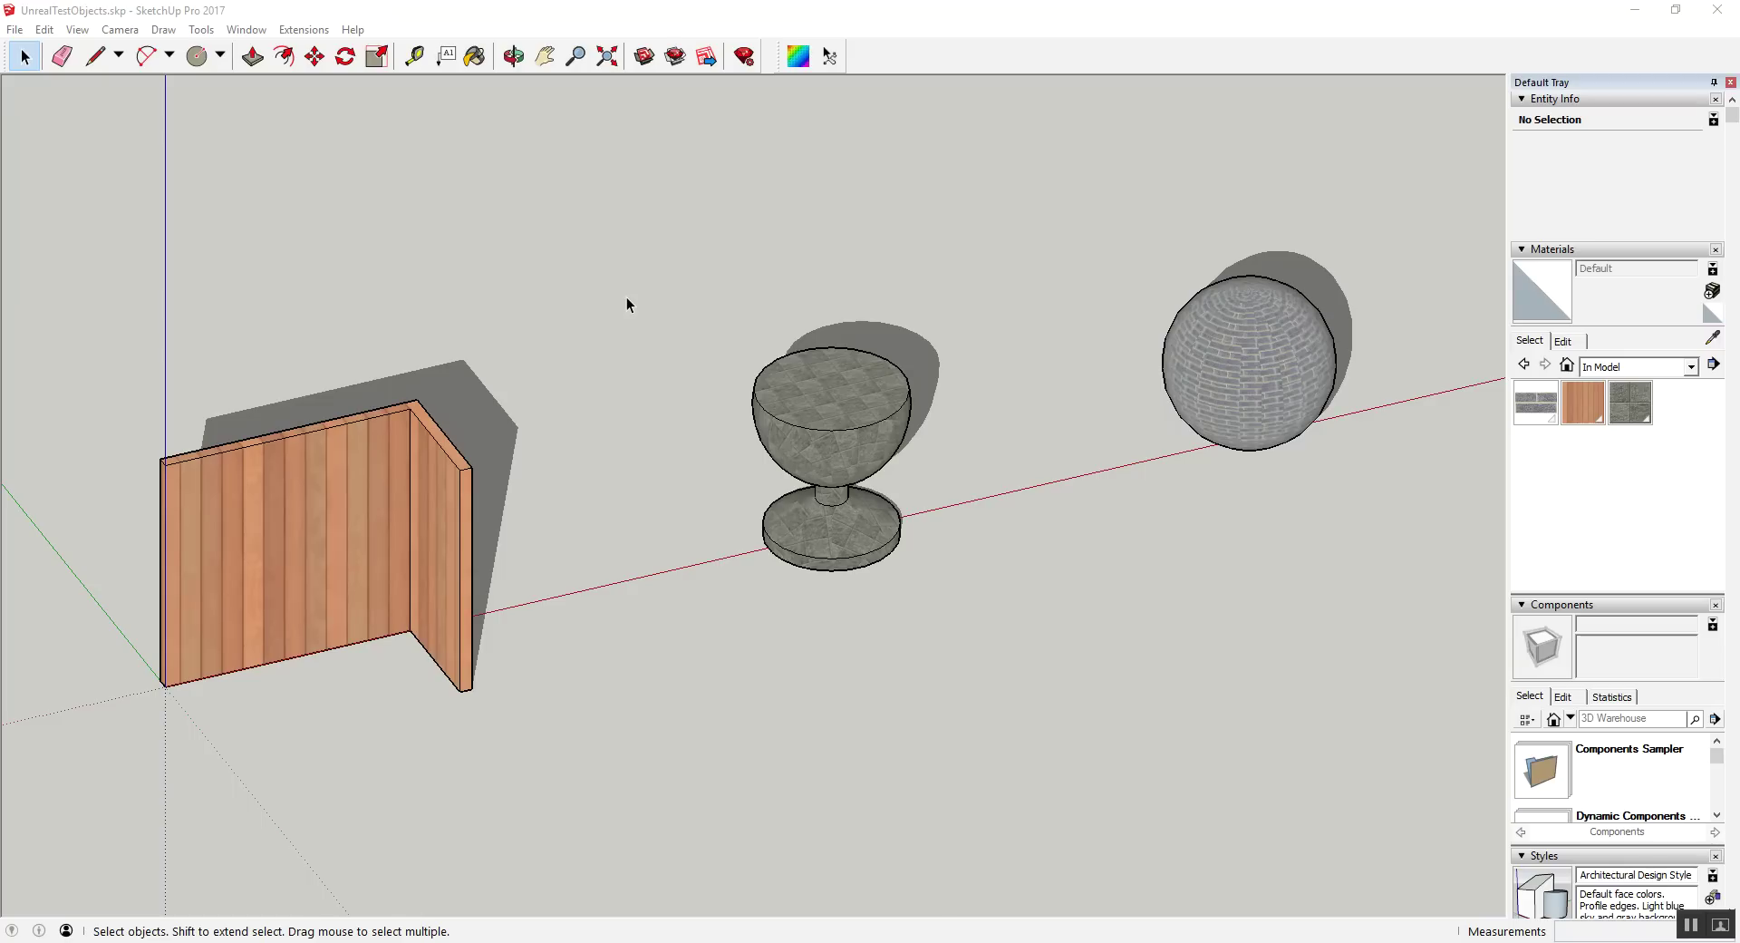
pyautogui.doubleClick(369, 520)
pyautogui.click(338, 541)
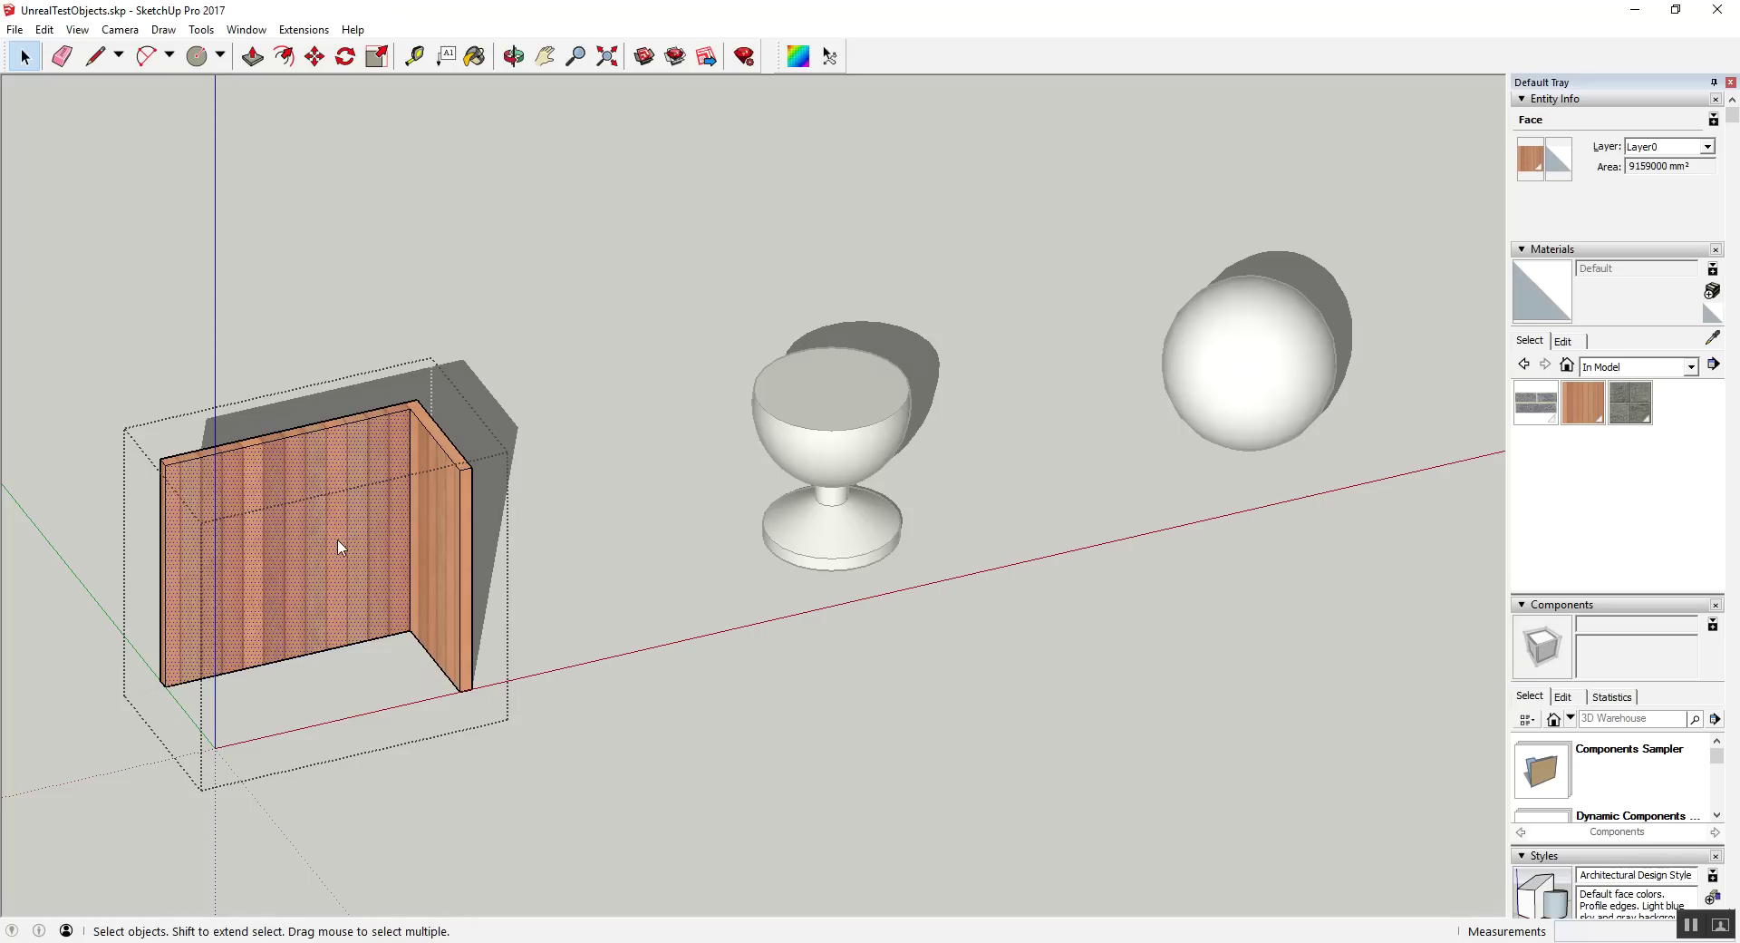
pyautogui.rightClick(340, 545)
pyautogui.moveTo(421, 776)
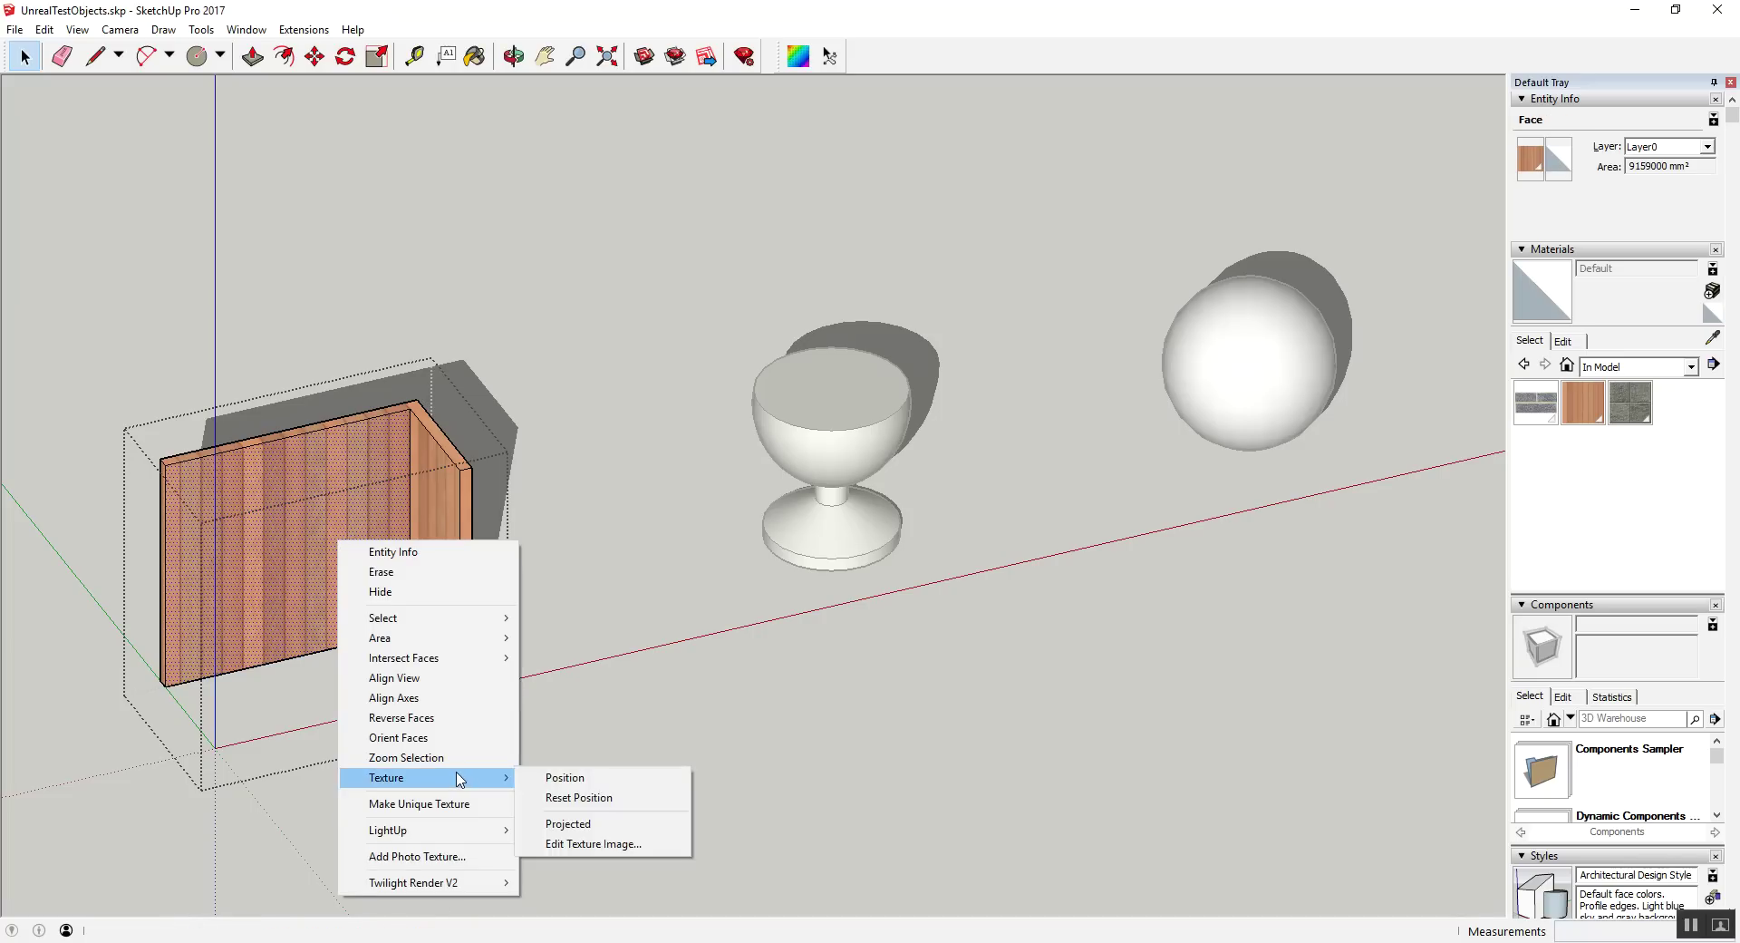
pyautogui.click(557, 777)
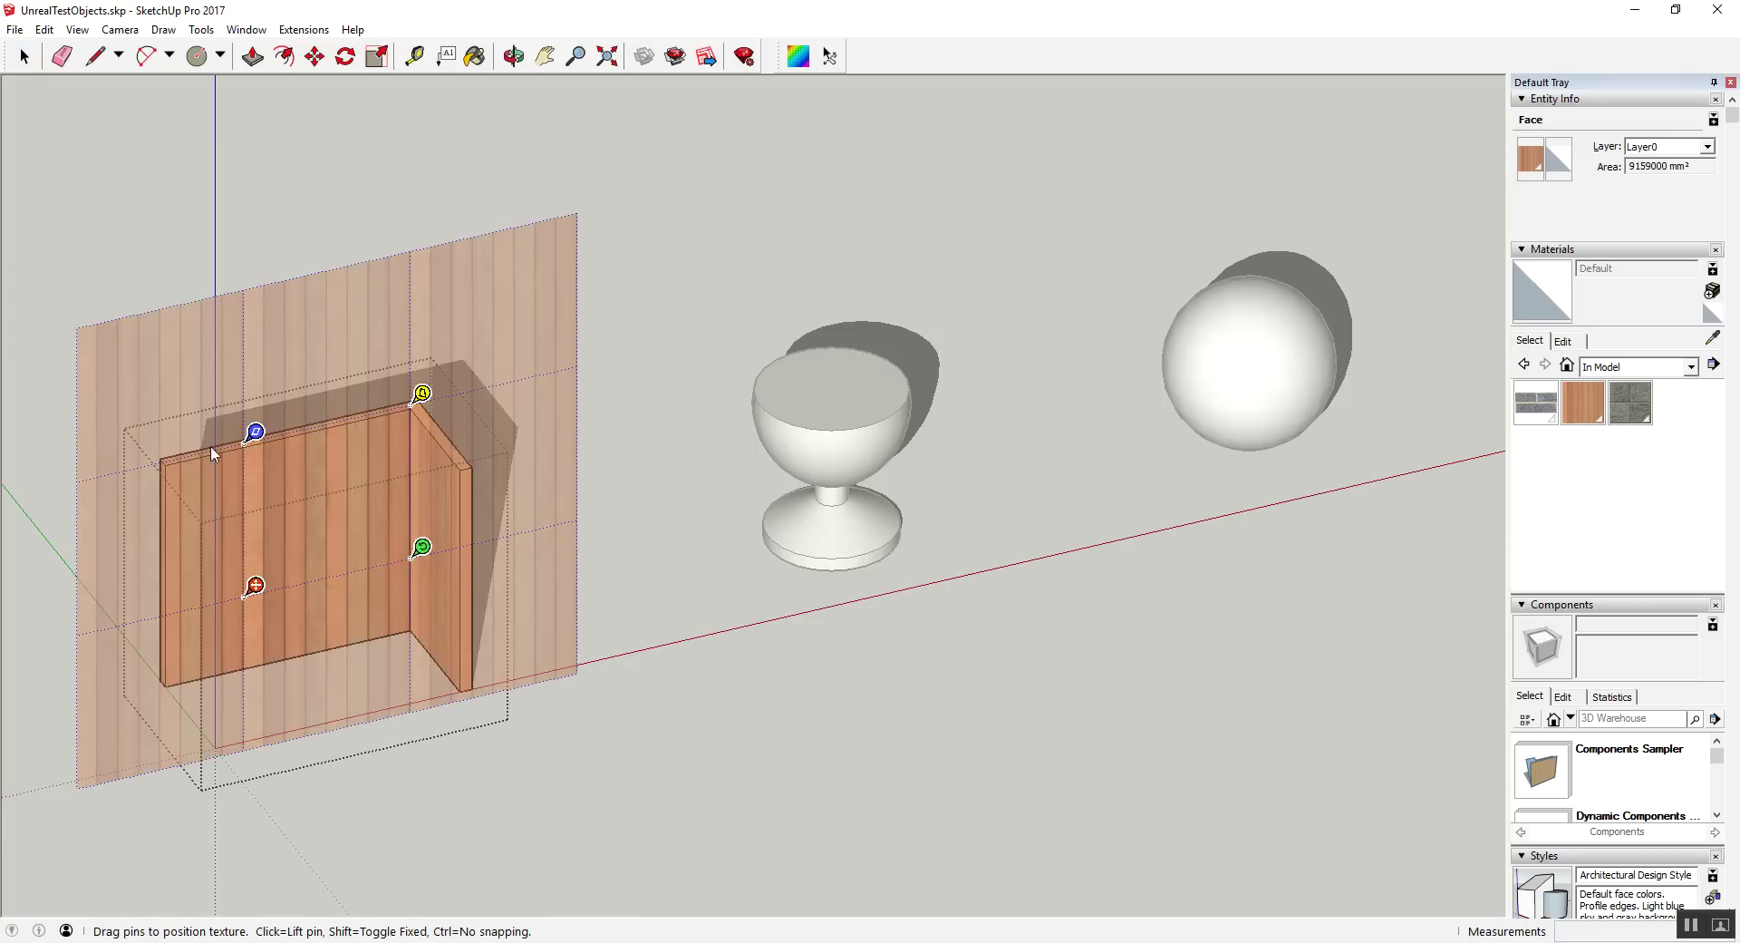
# Step: Slide the wood texture left across the wall and confirm with Done
pyautogui.moveTo(380, 493)
pyautogui.mouseDown()
pyautogui.moveTo(297, 509)
pyautogui.moveTo(348, 528)
pyautogui.mouseUp()
pyautogui.rightClick(299, 494)
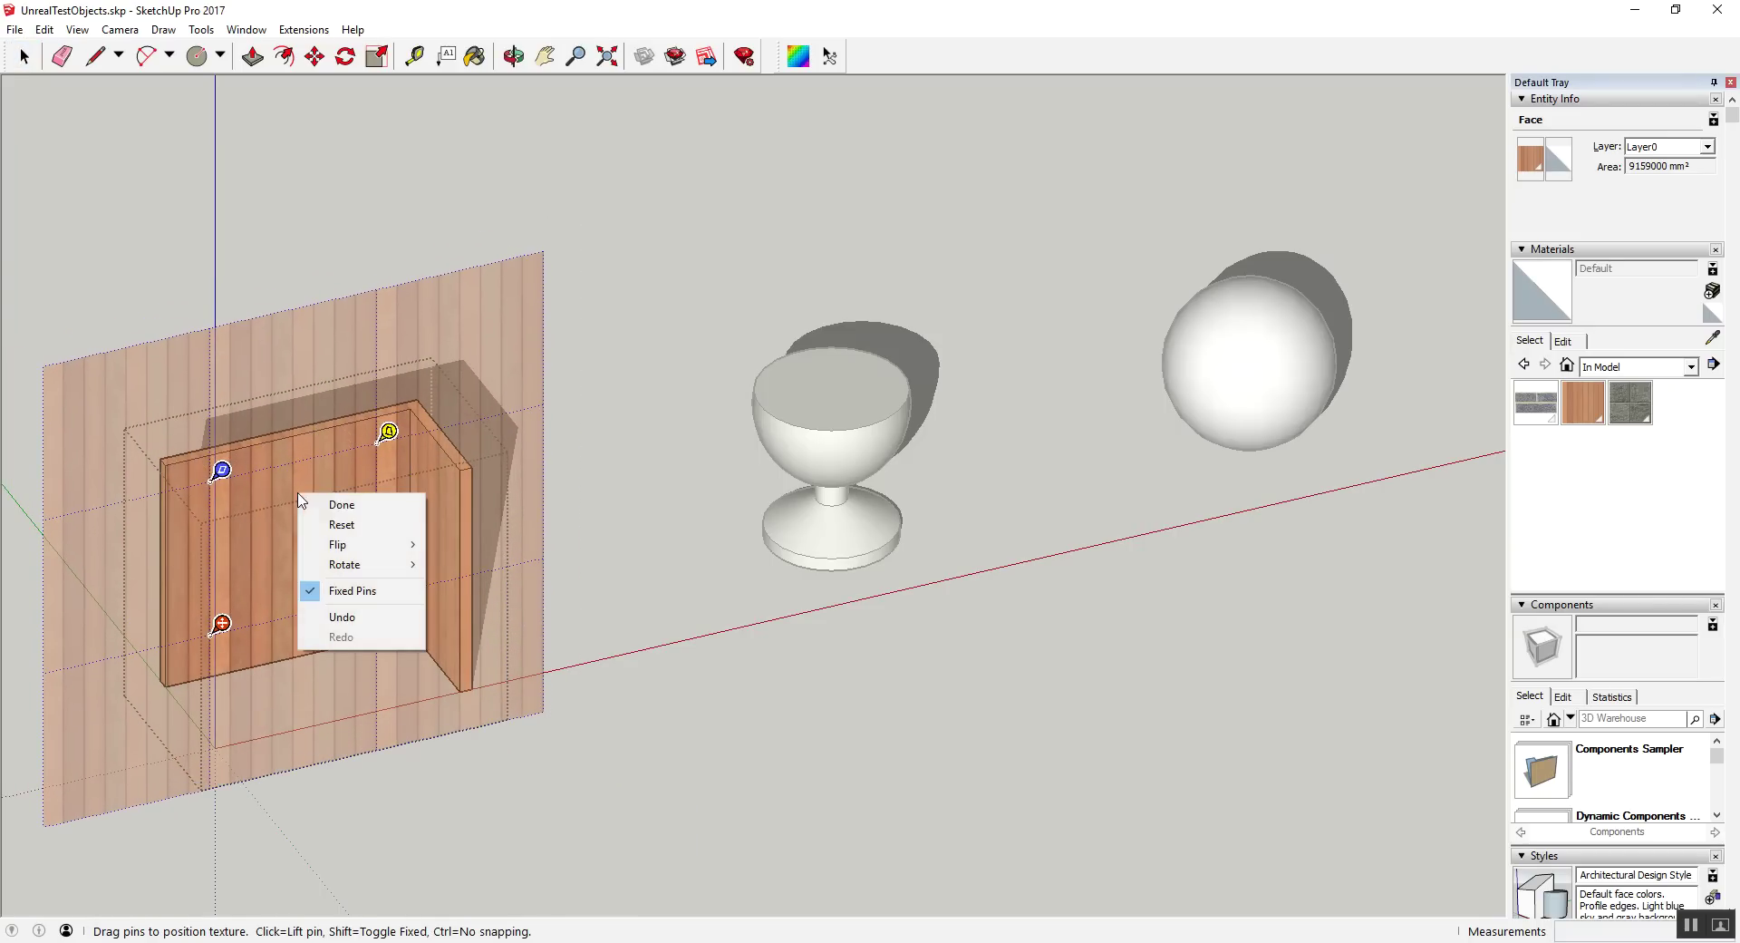
pyautogui.click(340, 505)
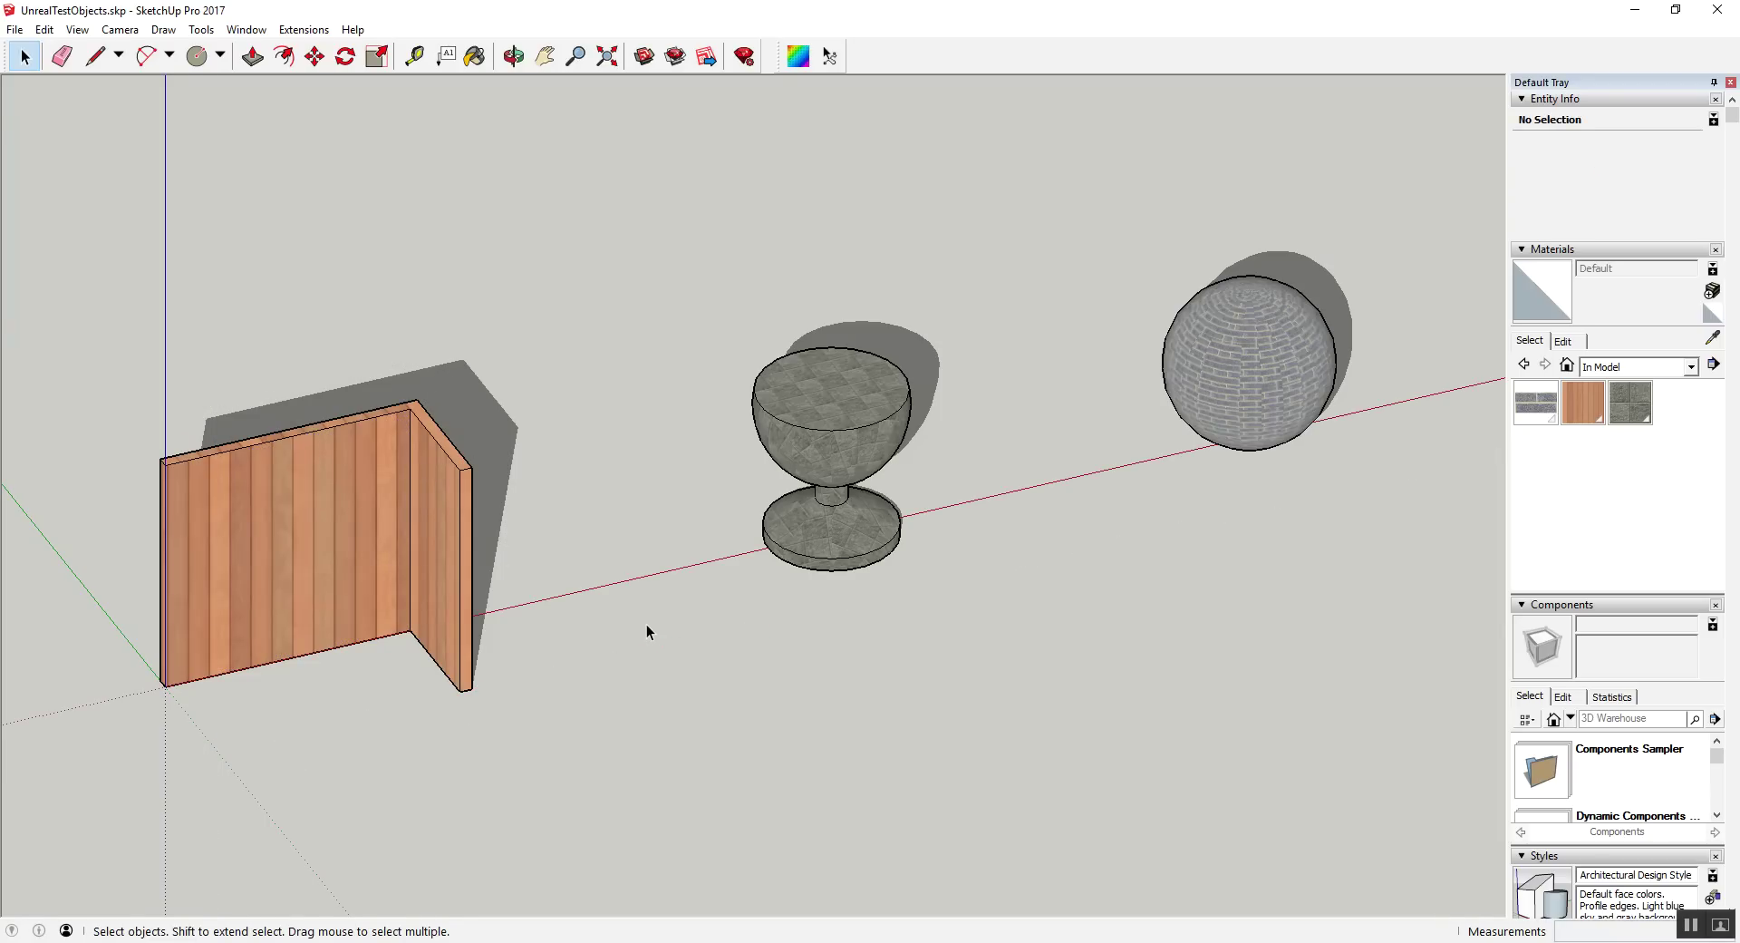
pyautogui.scroll(-2, 509, 523)
pyautogui.scroll(2, 406, 493)
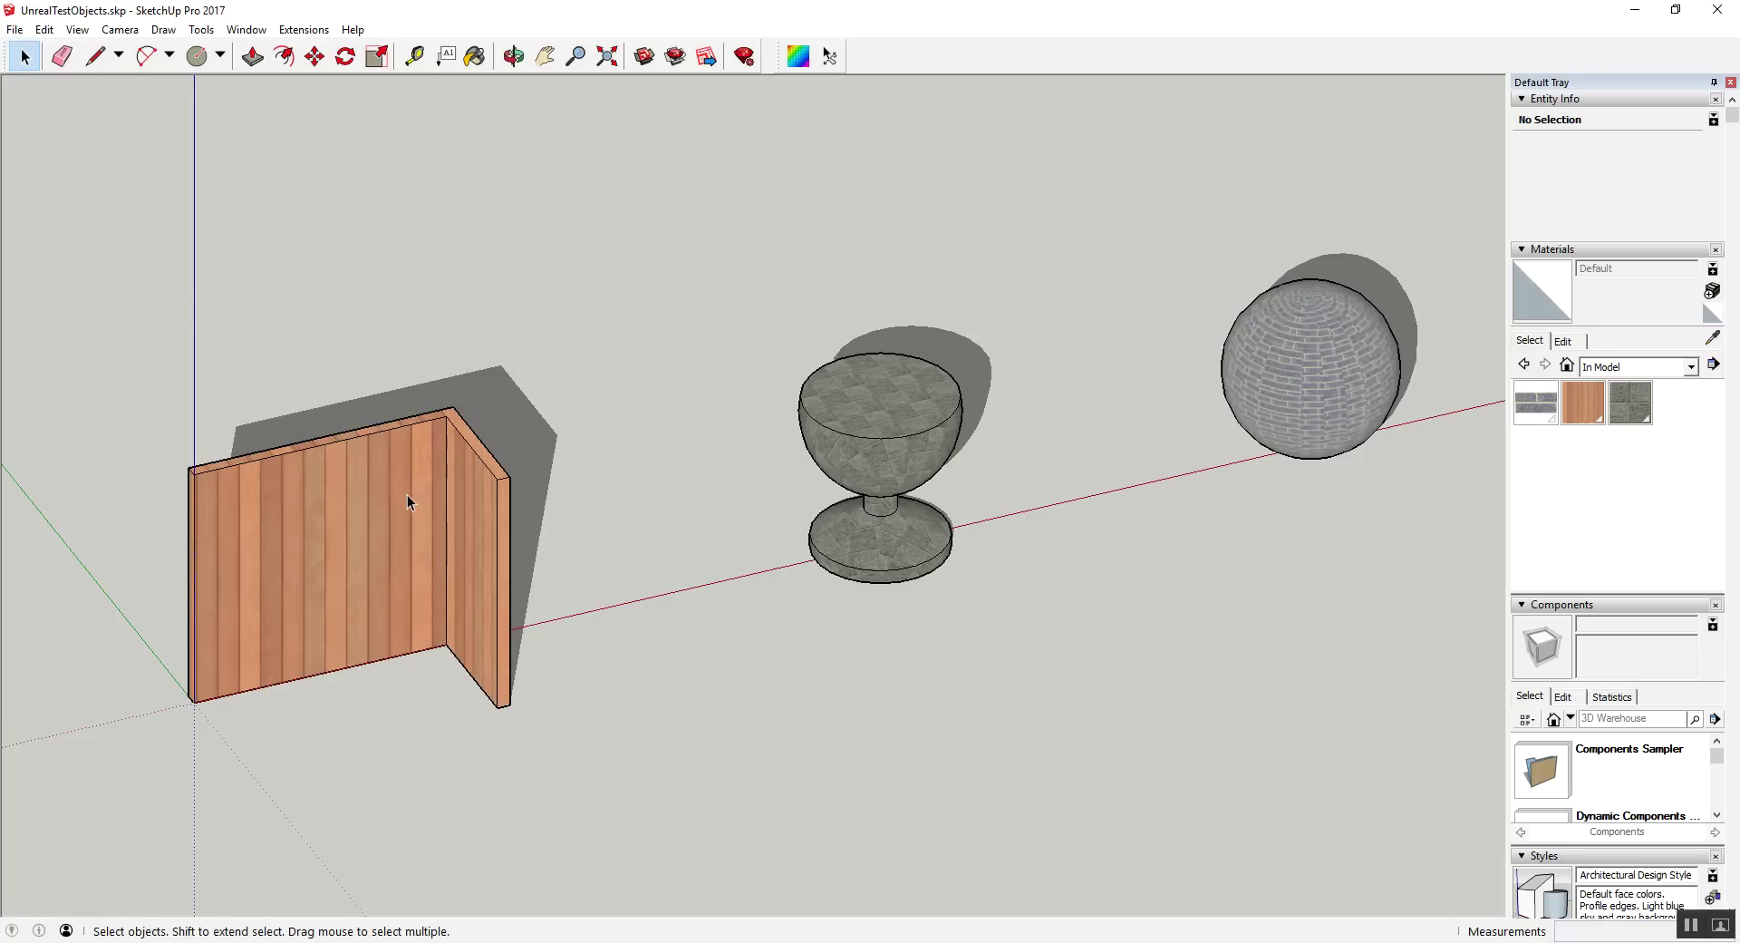
pyautogui.scroll(-2, 406, 493)
# Step: Copy the wall, goblet and sphere up and to the left using Move with Ctrl
pyautogui.click(406, 493)
pyautogui.keyDown('shift'); pyautogui.click(726, 420); pyautogui.keyUp('shift')
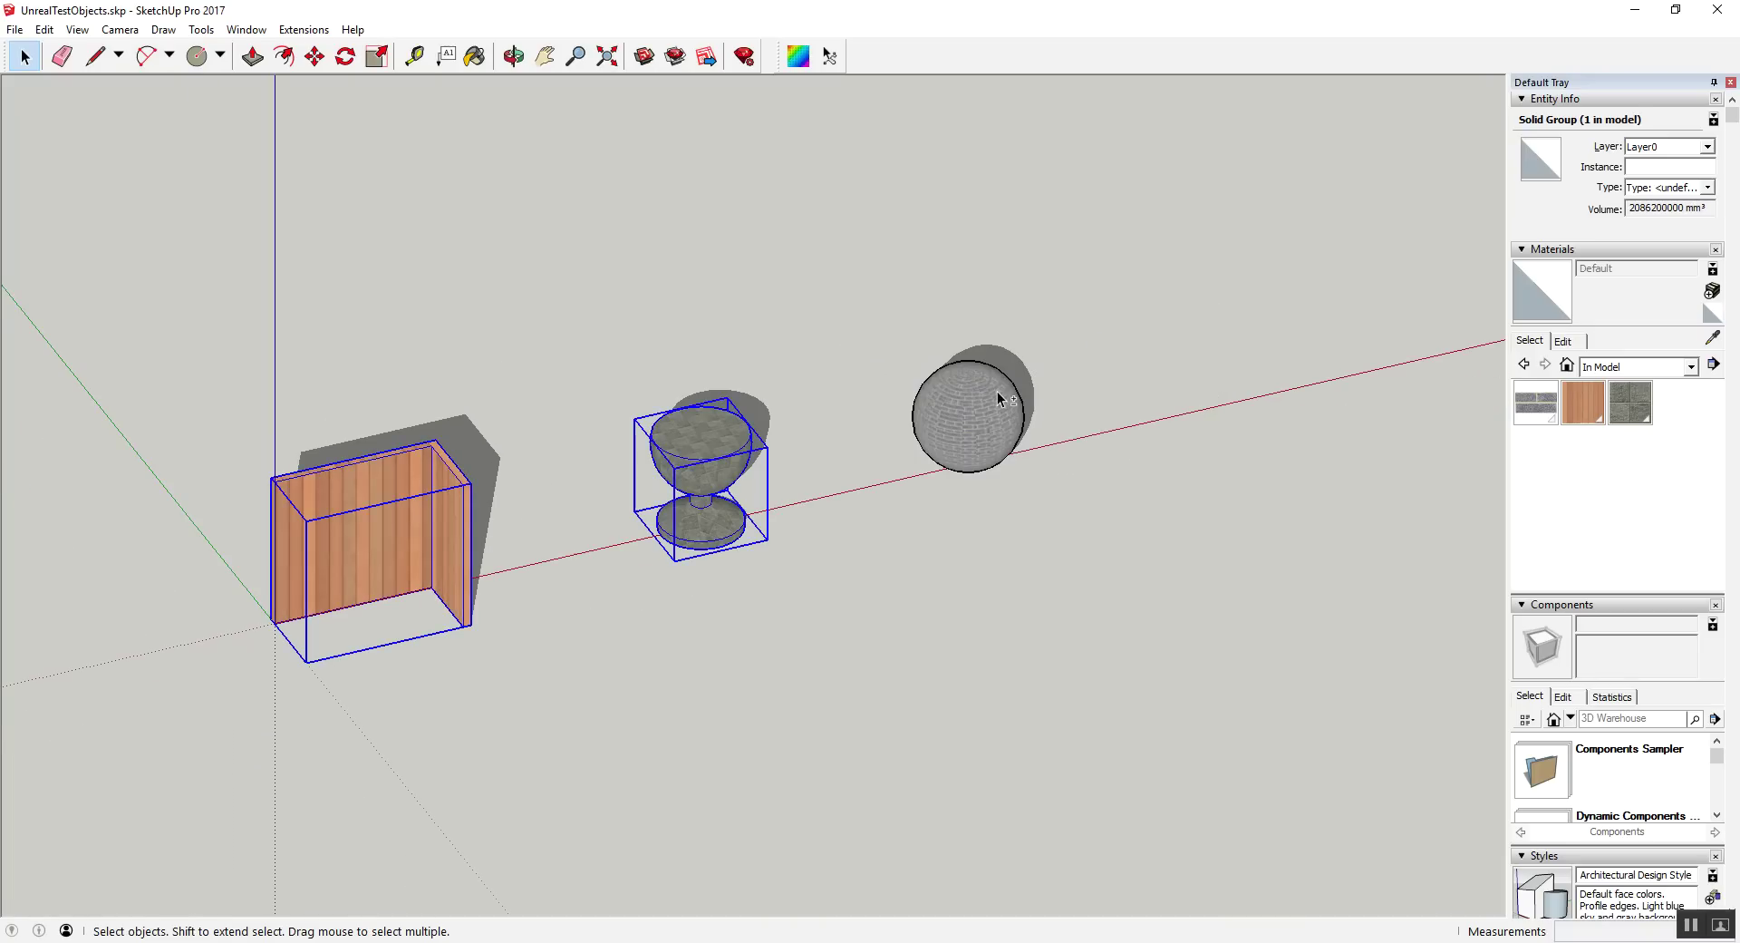
pyautogui.keyDown('shift'); pyautogui.click(997, 392); pyautogui.keyUp('shift')
pyautogui.press('m')
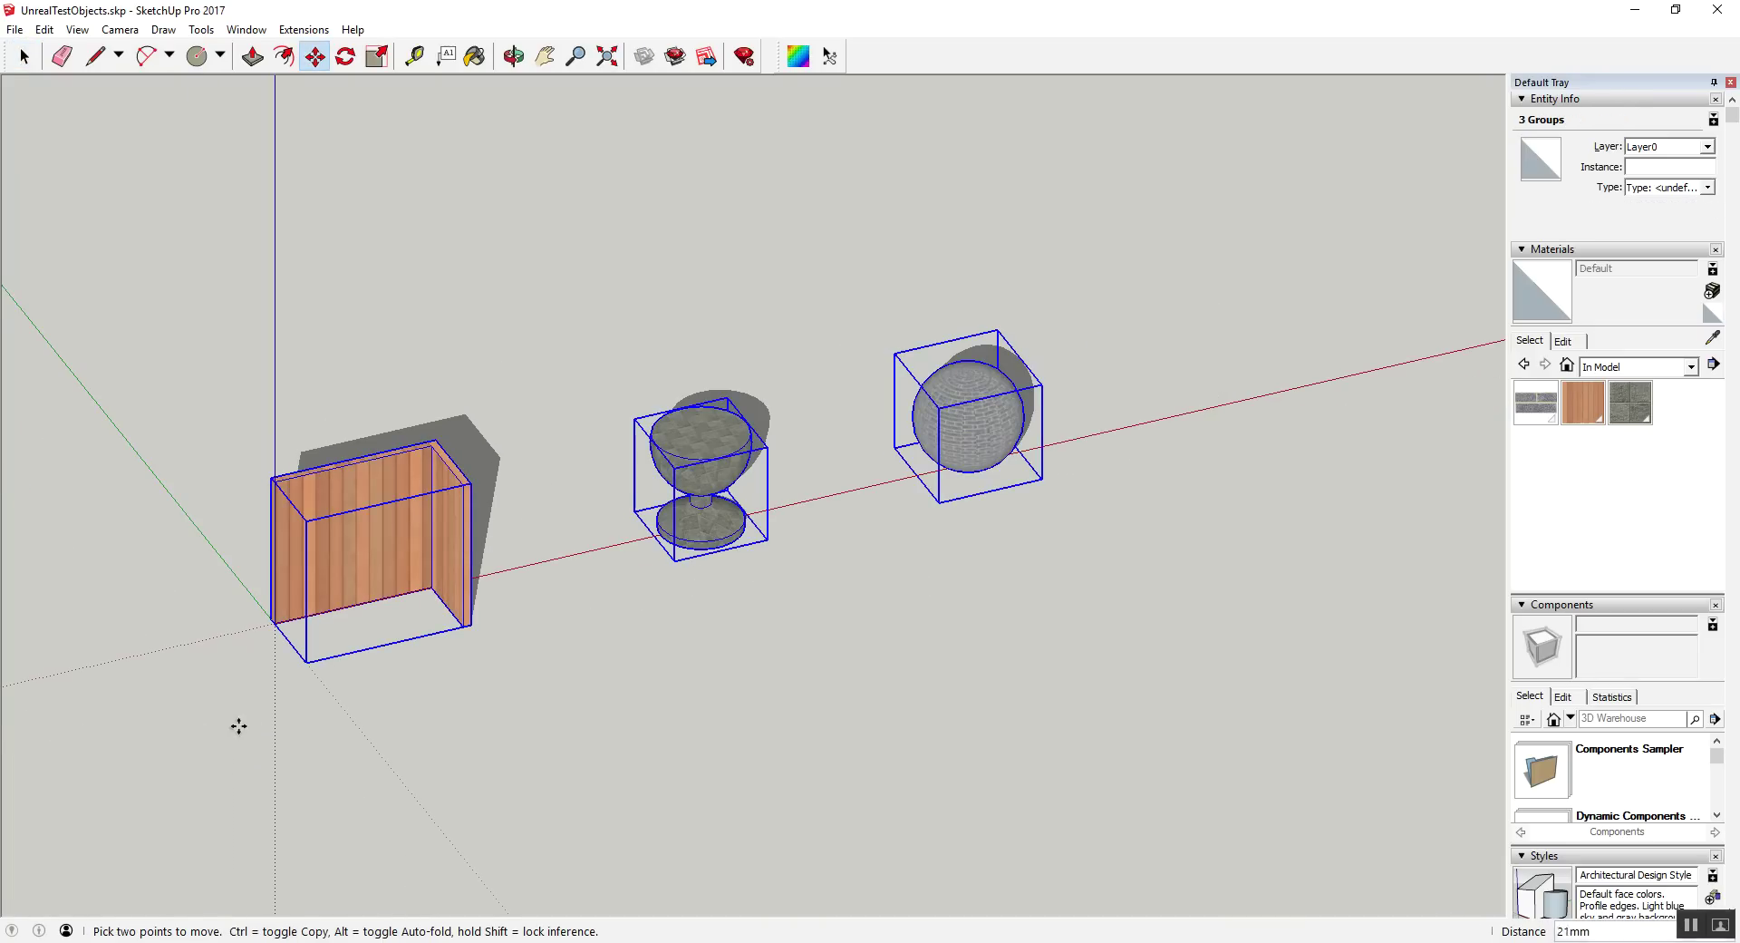
pyautogui.click(238, 726)
pyautogui.press('ctrl')
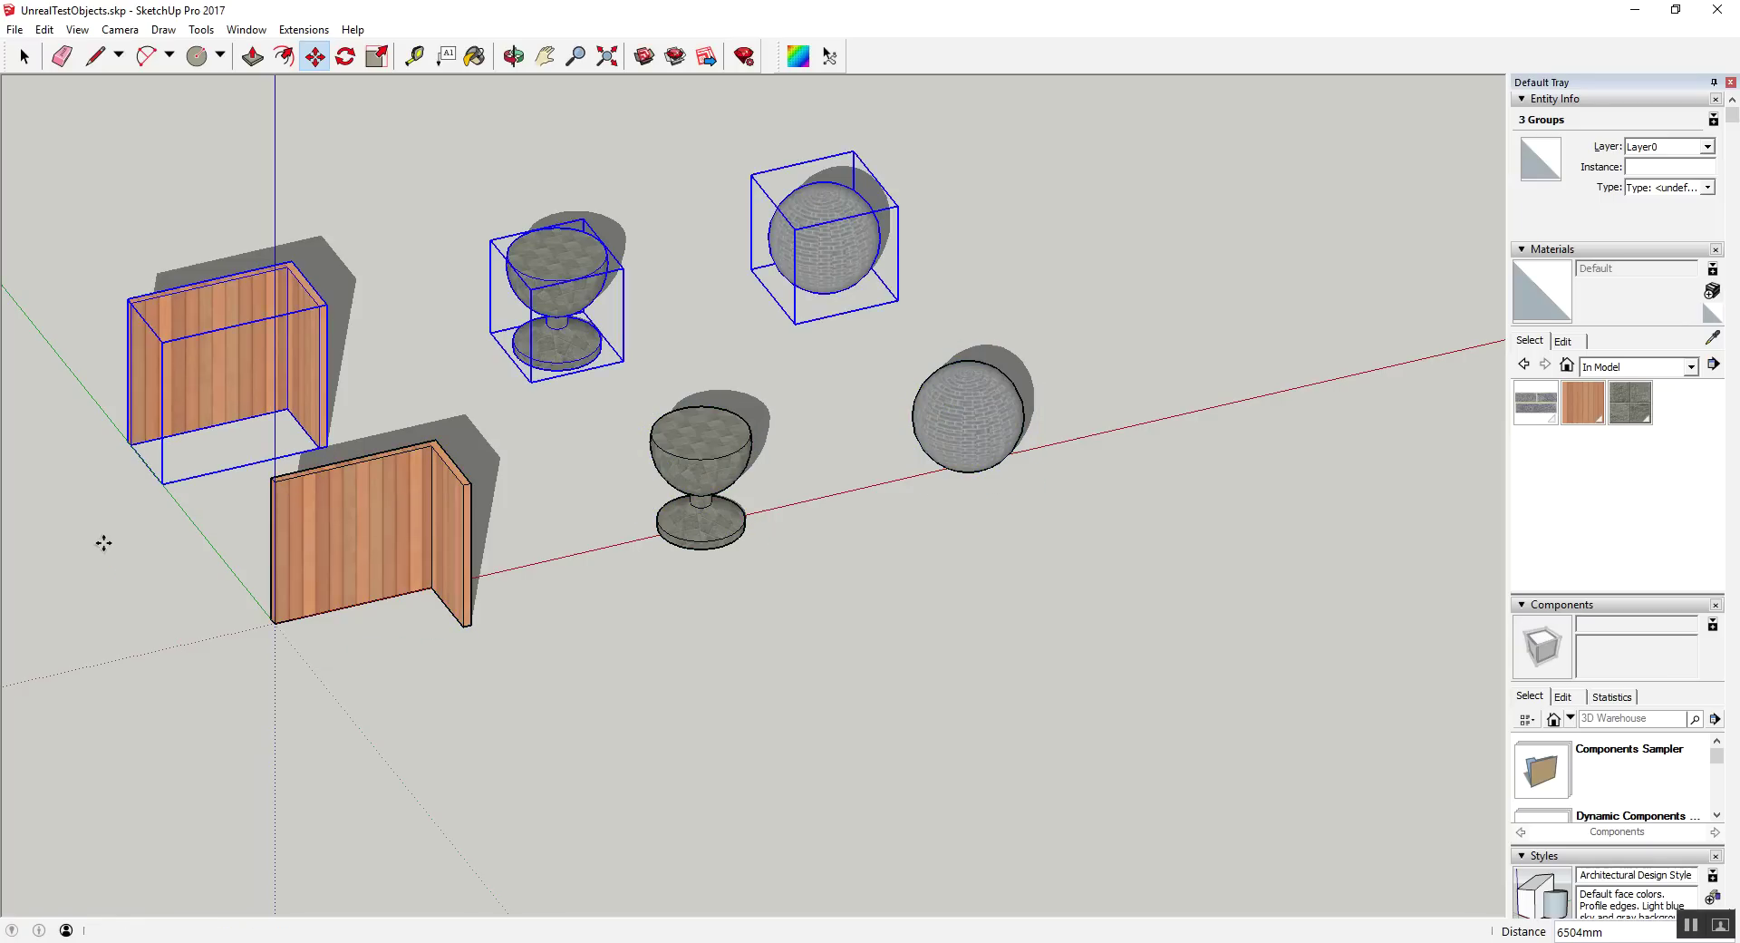
pyautogui.click(103, 542)
pyautogui.press('space')
pyautogui.click(386, 730)
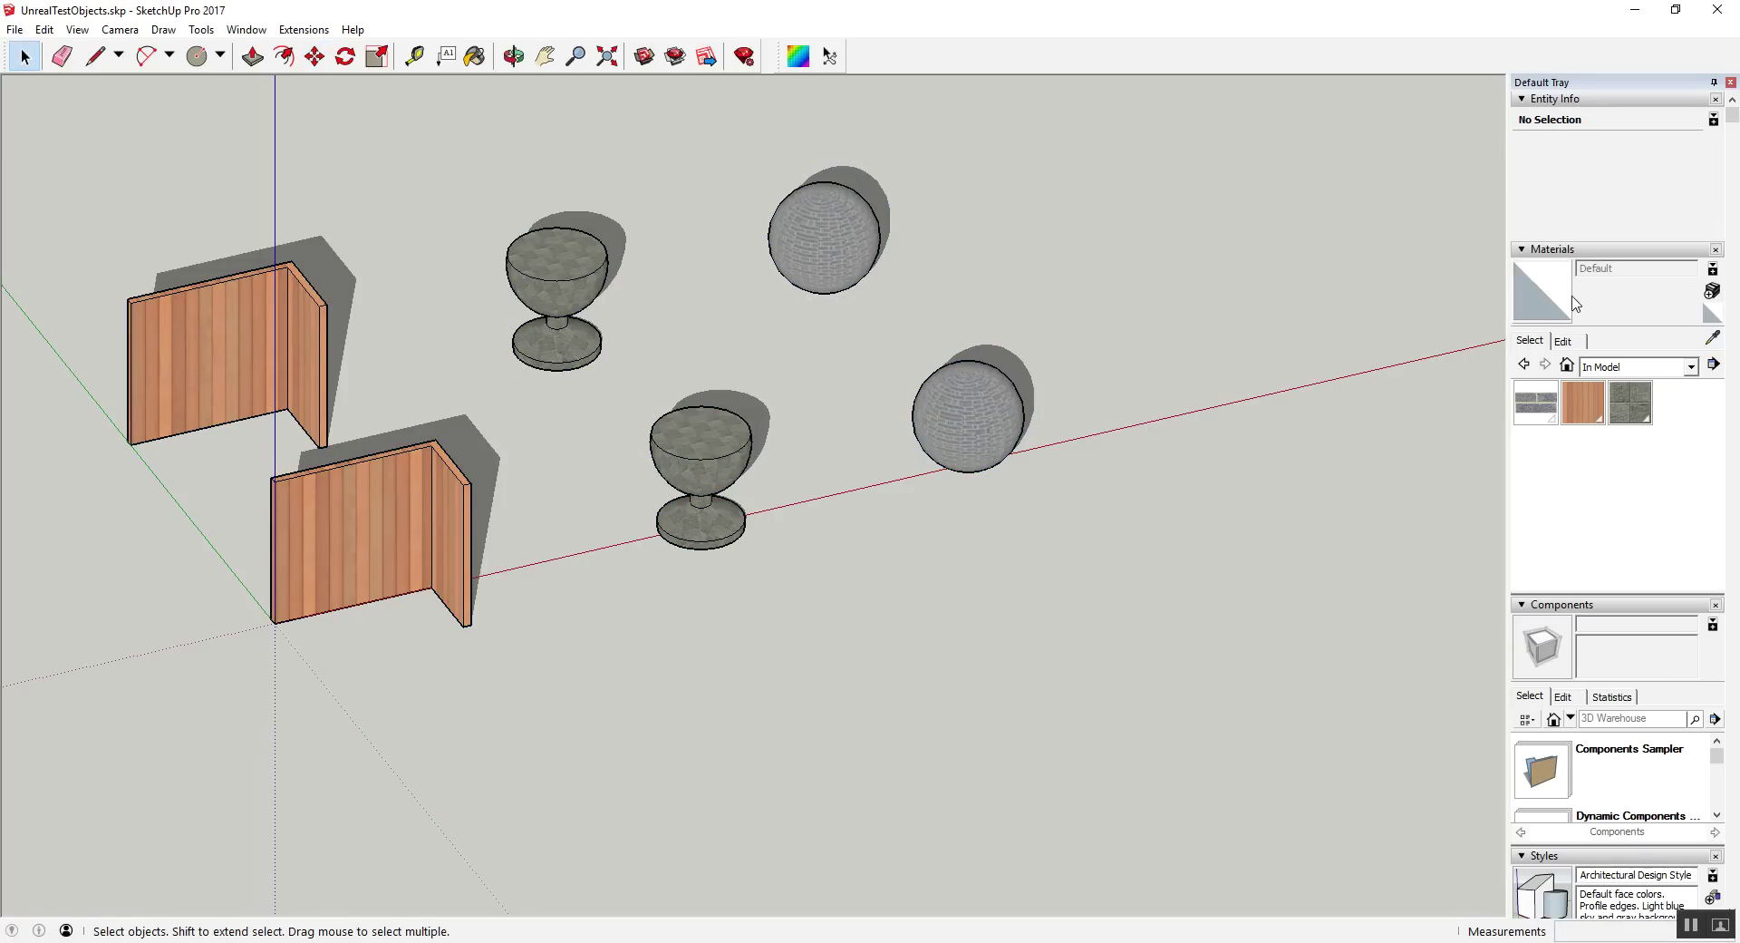
# Step: Open the copied sphere and goblet groups and paint the goblet with the Default material
pyautogui.press('b')
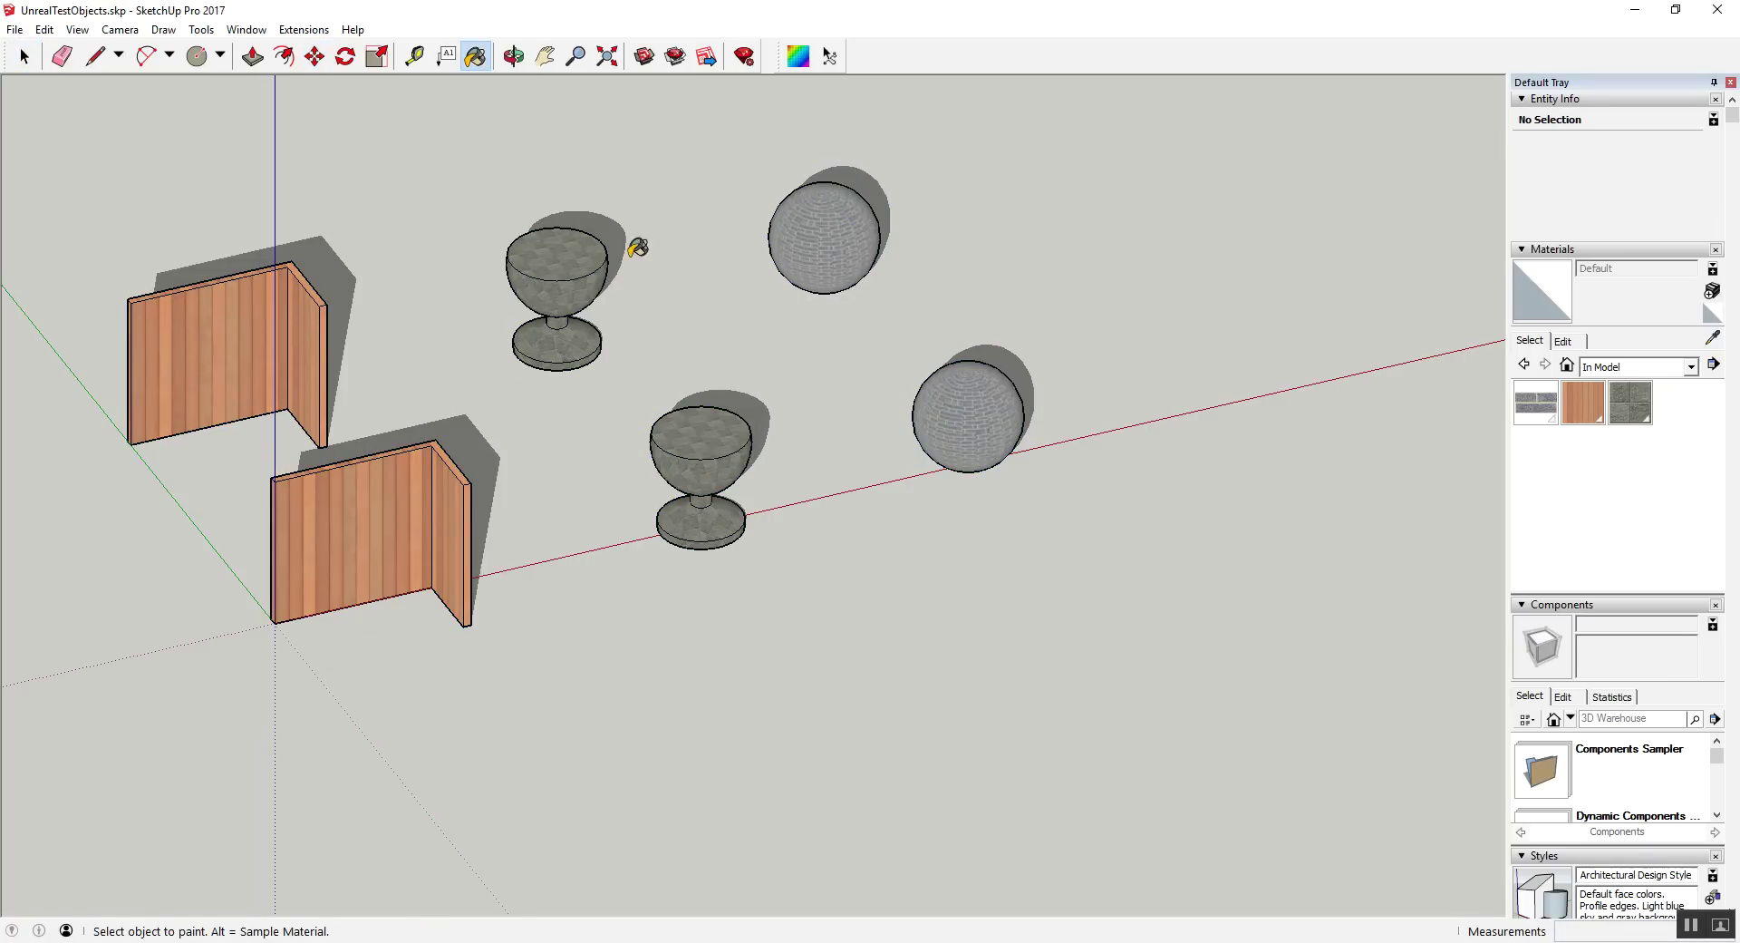
pyautogui.press('space')
pyautogui.doubleClick(844, 211)
pyautogui.press('b')
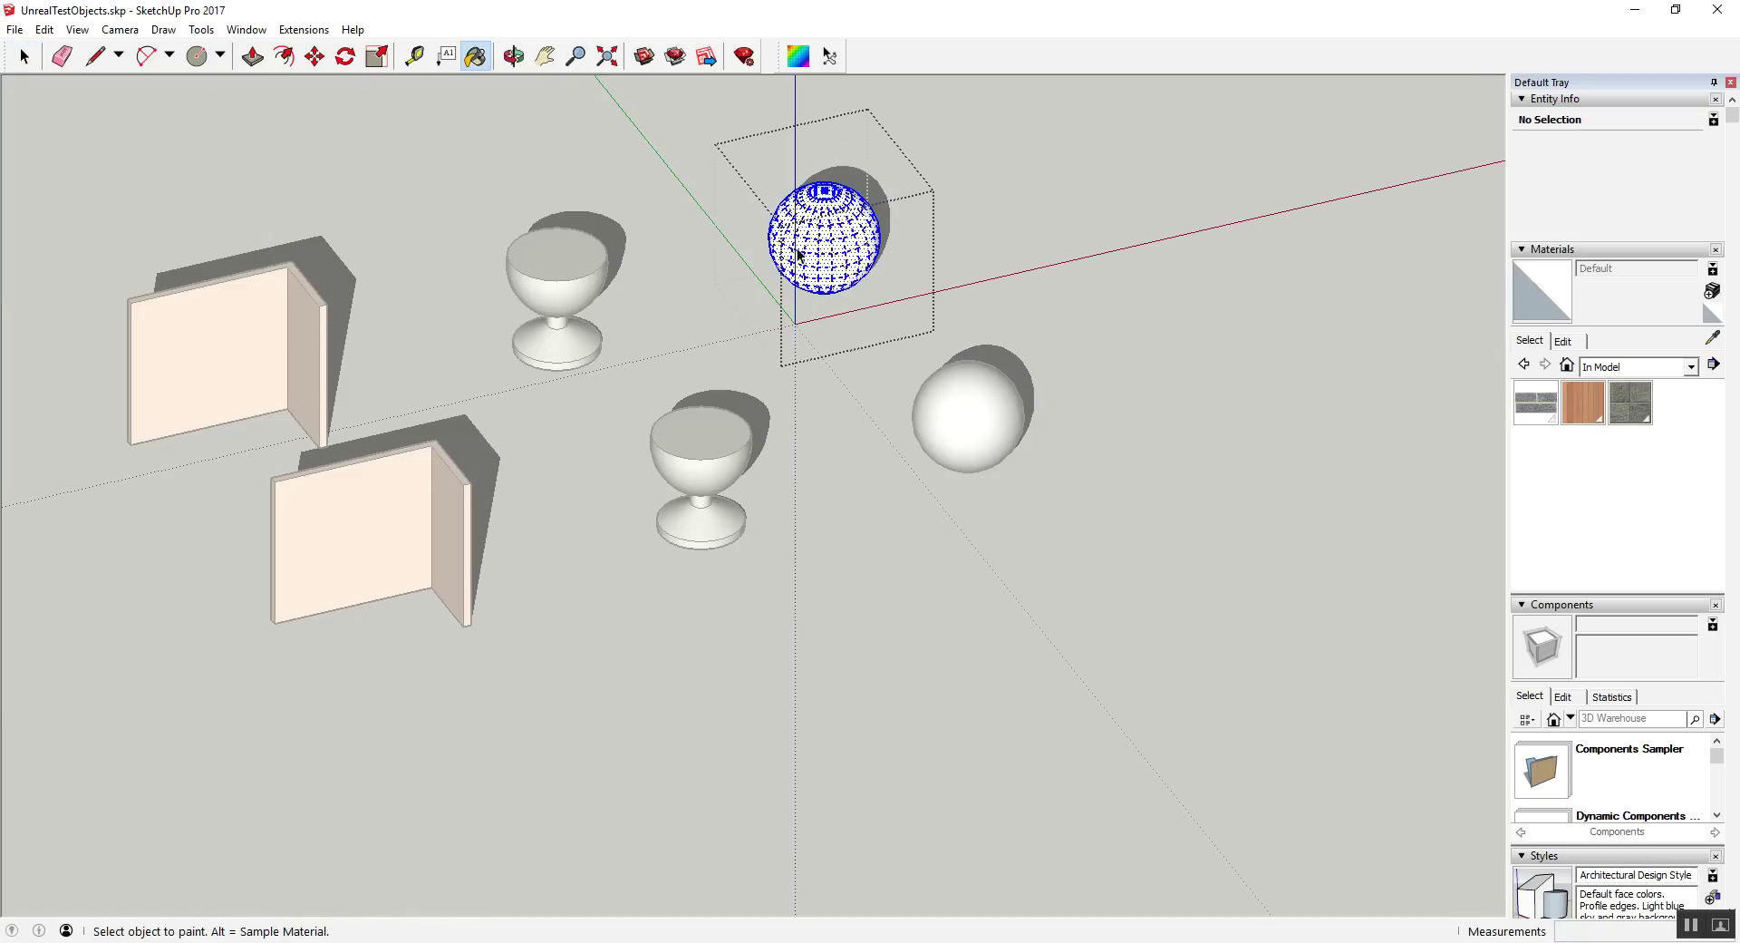
pyautogui.press('space')
pyautogui.doubleClick(558, 263)
pyautogui.press('b')
pyautogui.click(560, 270)
# Step: Repaint the copied wall with the Default material and close its group
pyautogui.press('space')
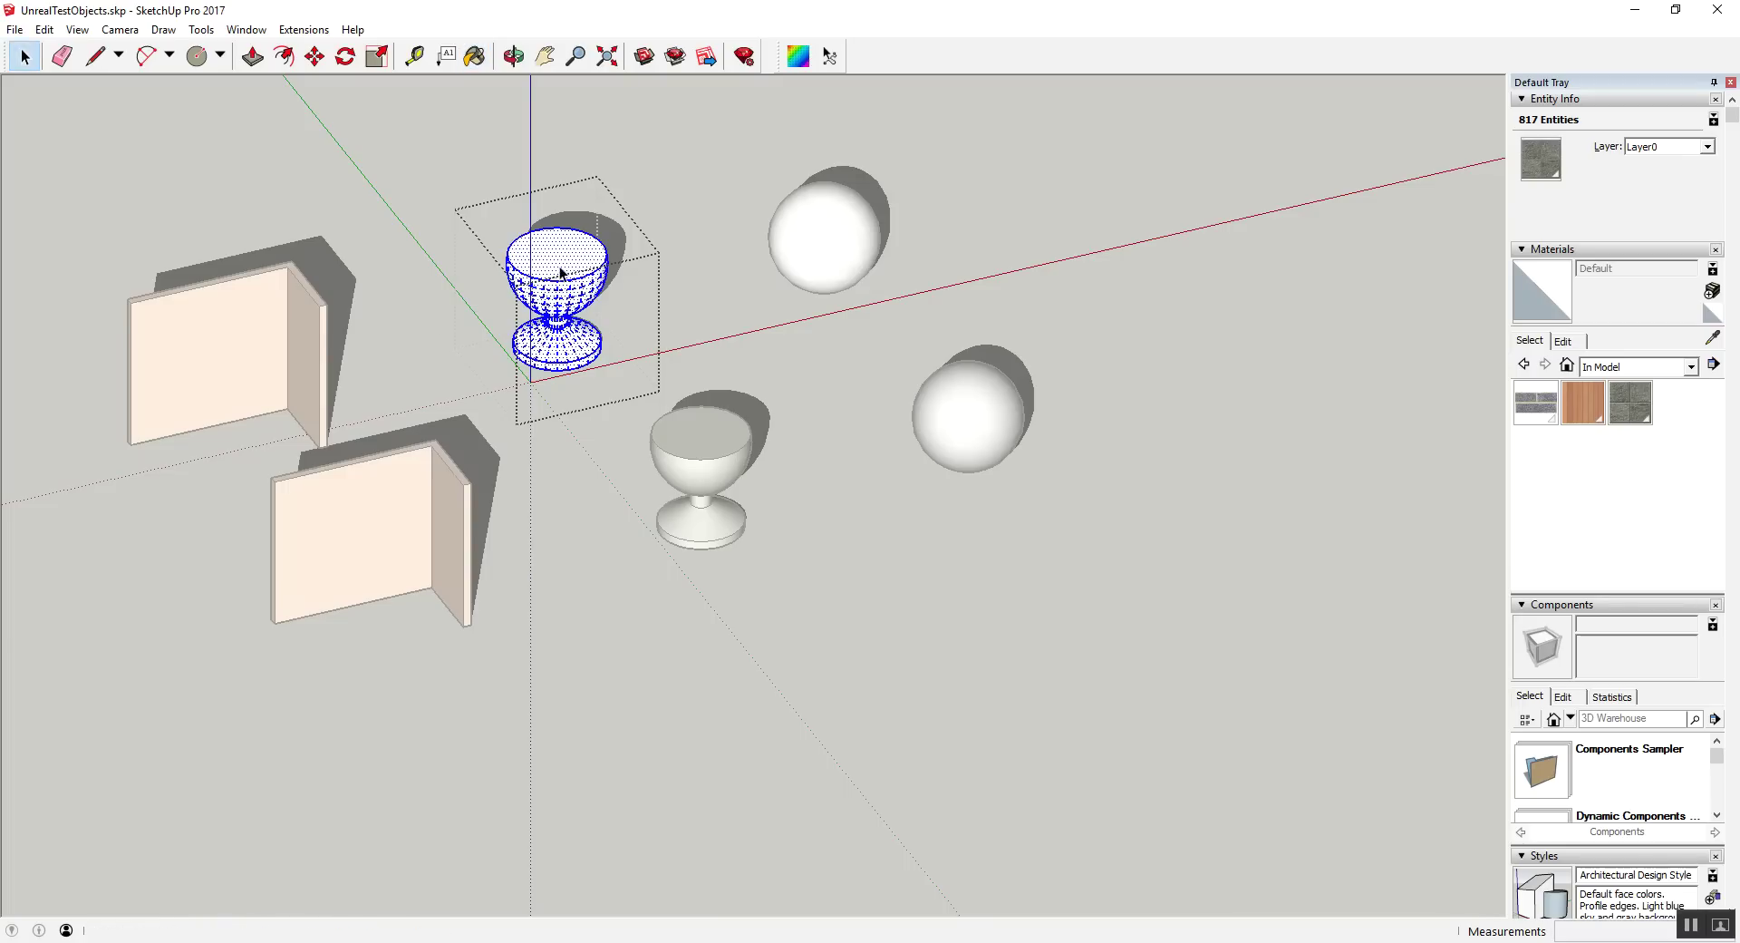
pyautogui.doubleClick(314, 344)
pyautogui.press('b')
pyautogui.click(306, 336)
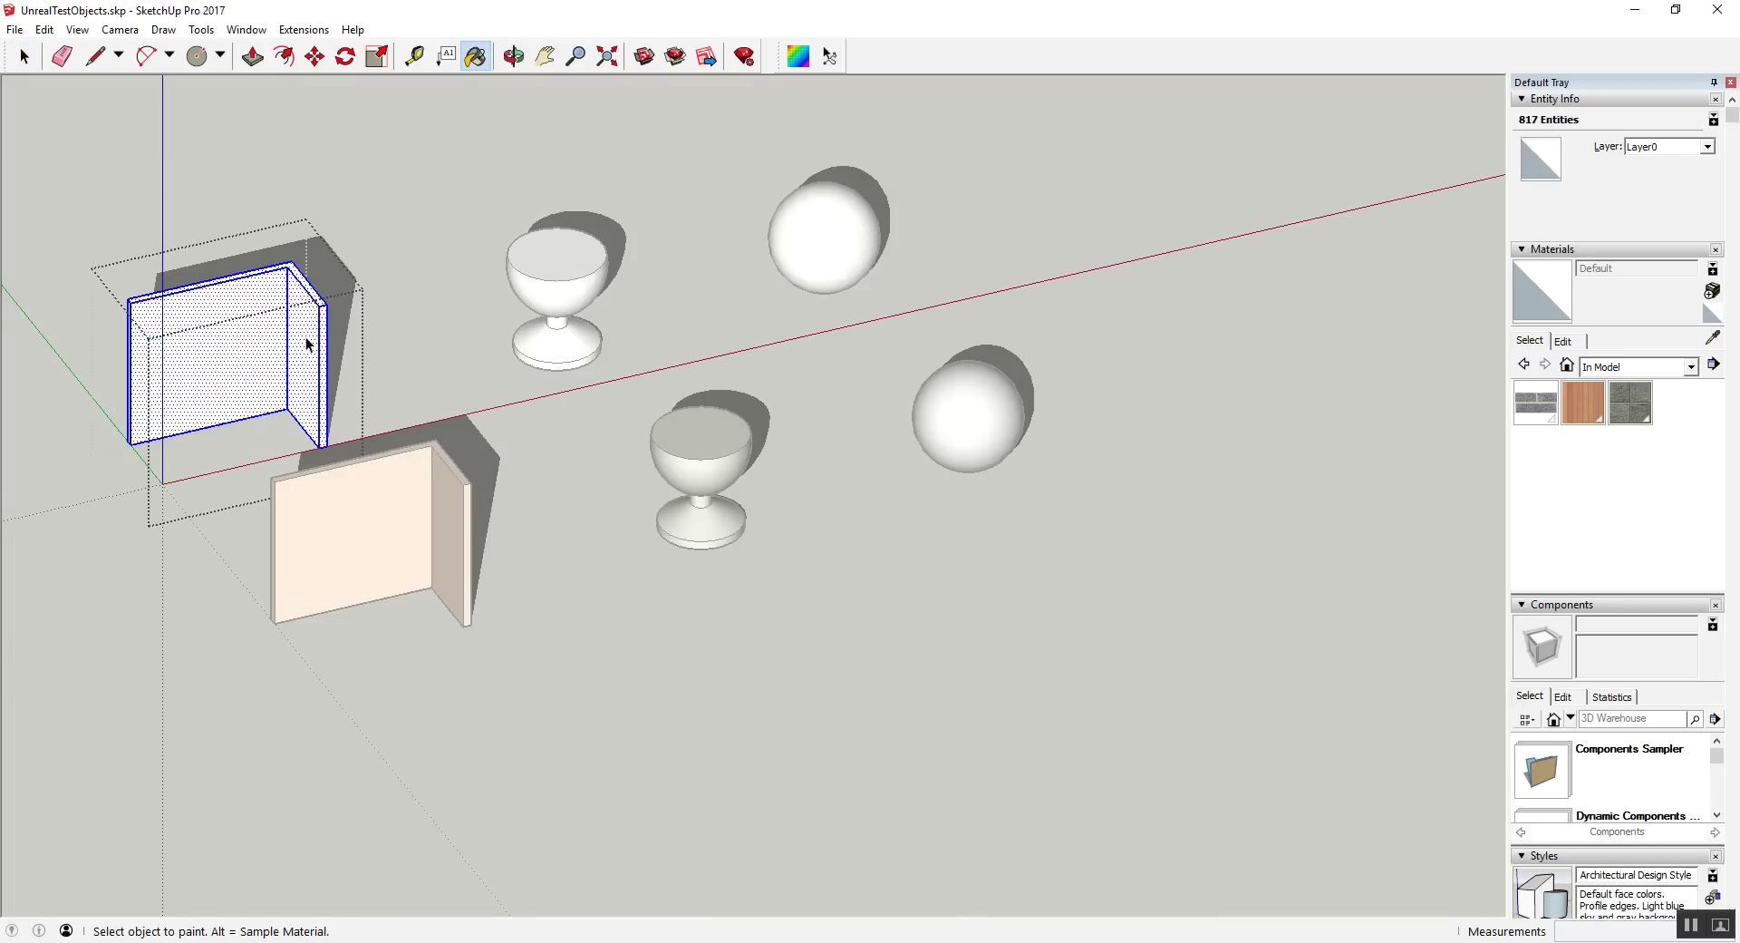
pyautogui.press('space')
pyautogui.click(420, 216)
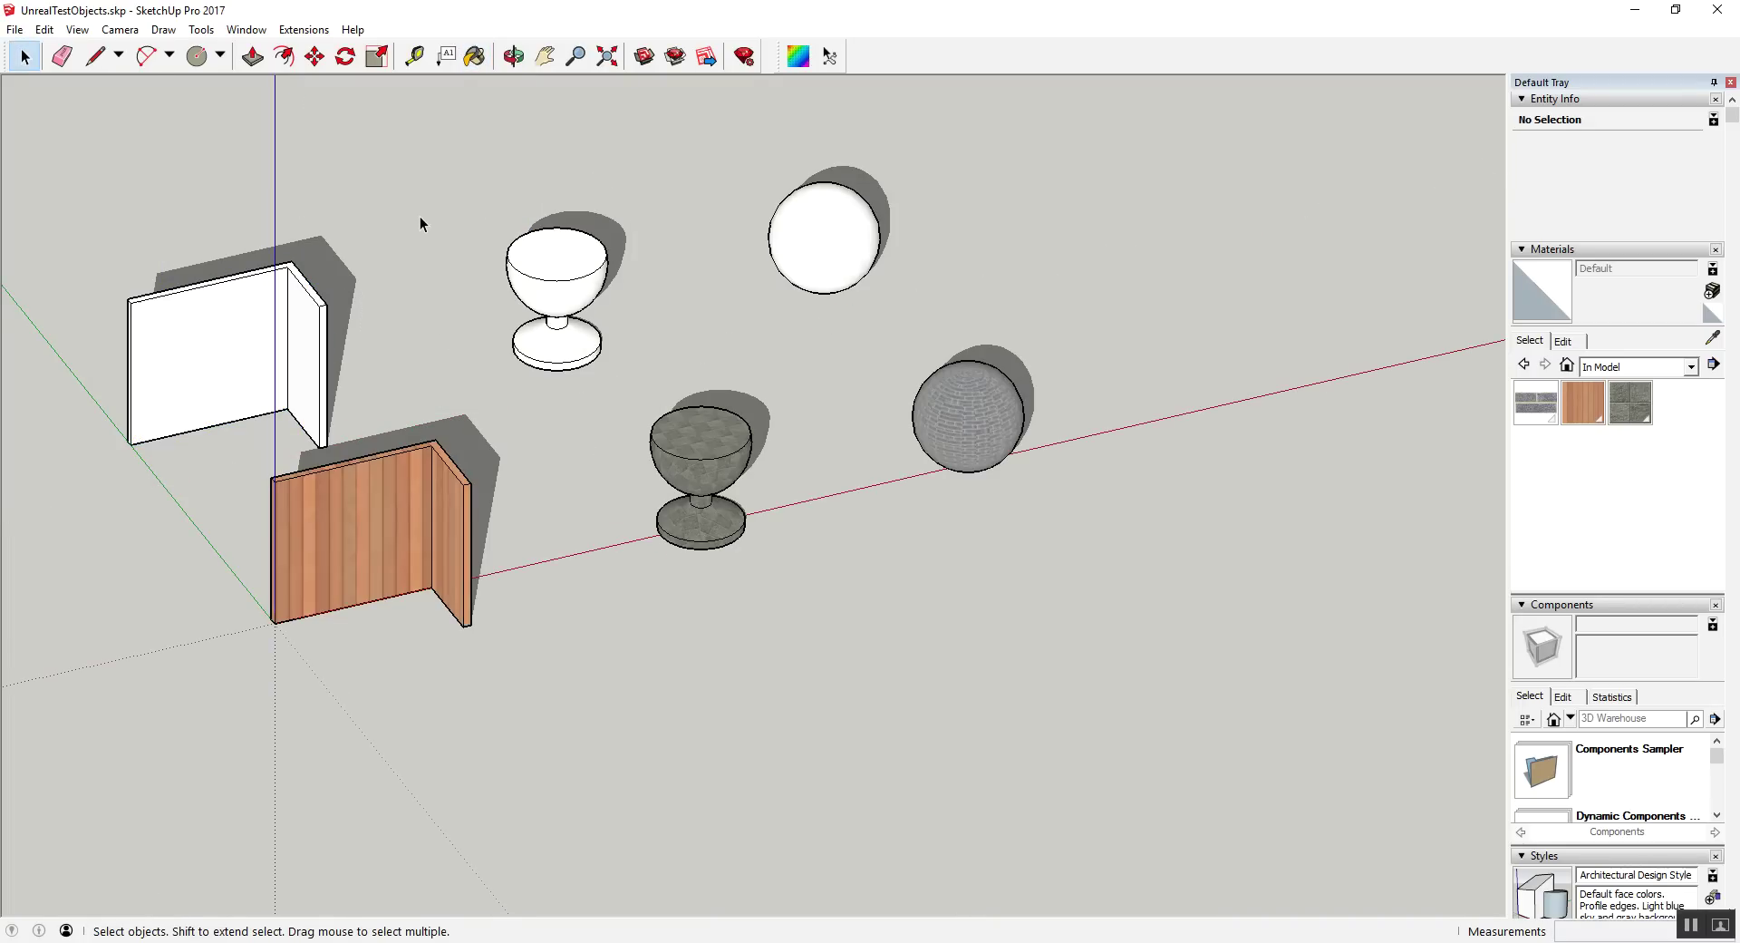
pyautogui.click(193, 350)
pyautogui.scroll(3, 193, 350)
pyautogui.doubleClick(193, 350)
pyautogui.rightClick(210, 357)
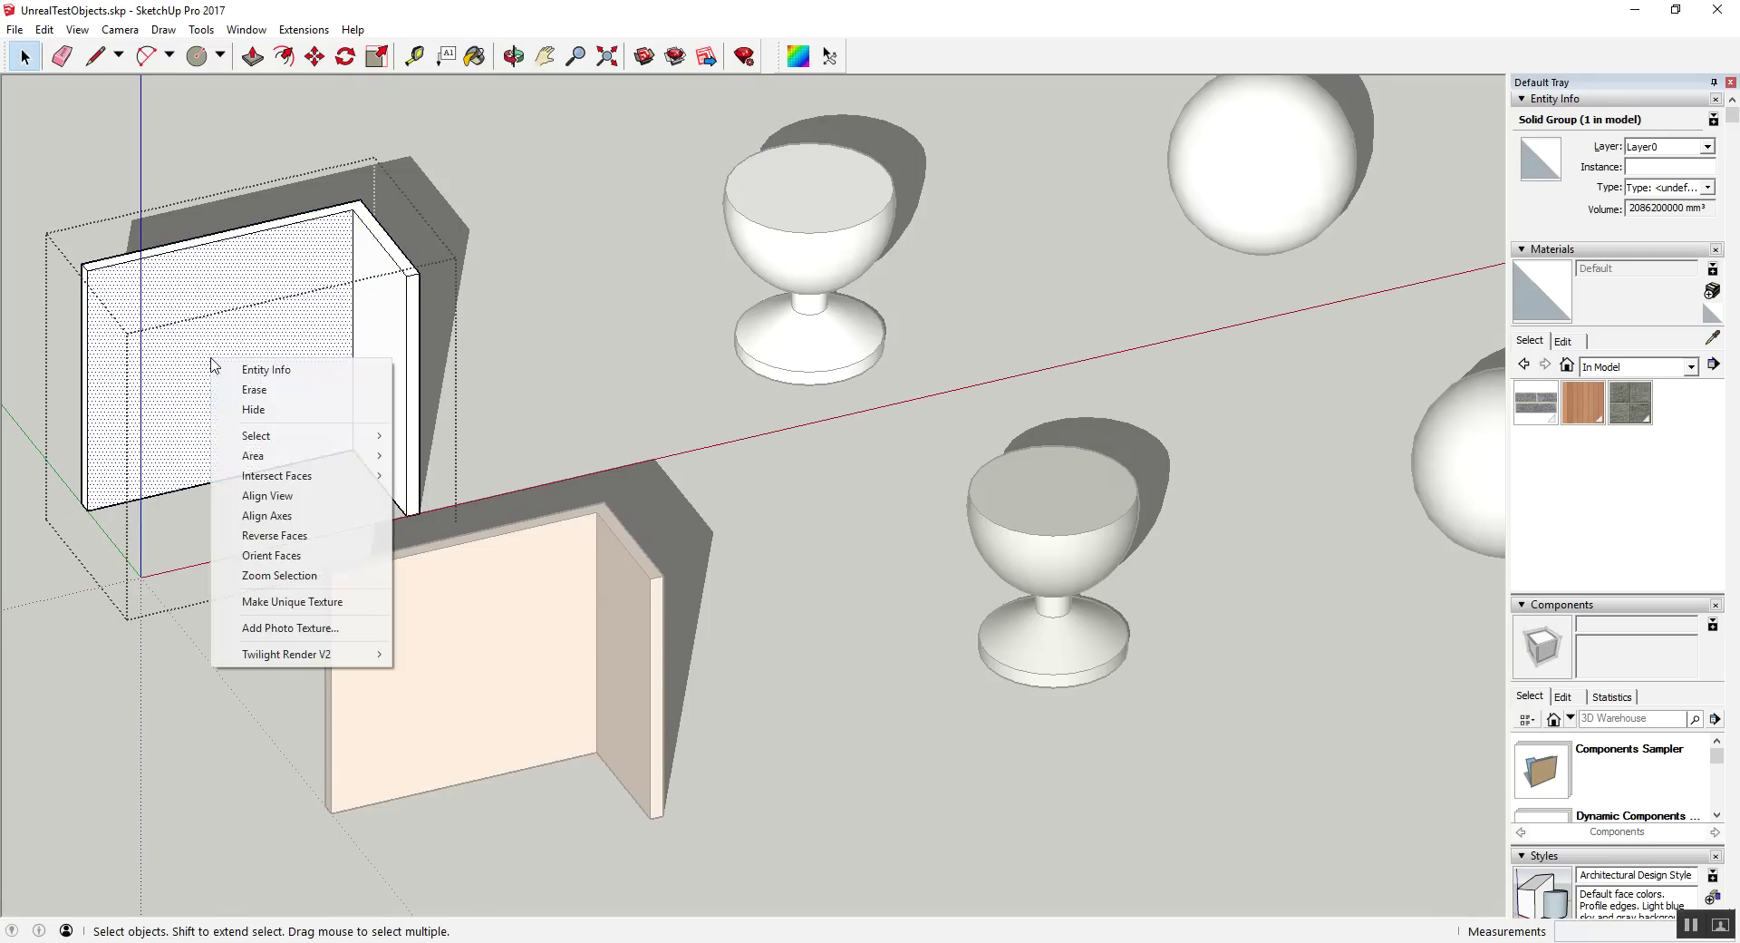
pyautogui.click(314, 535)
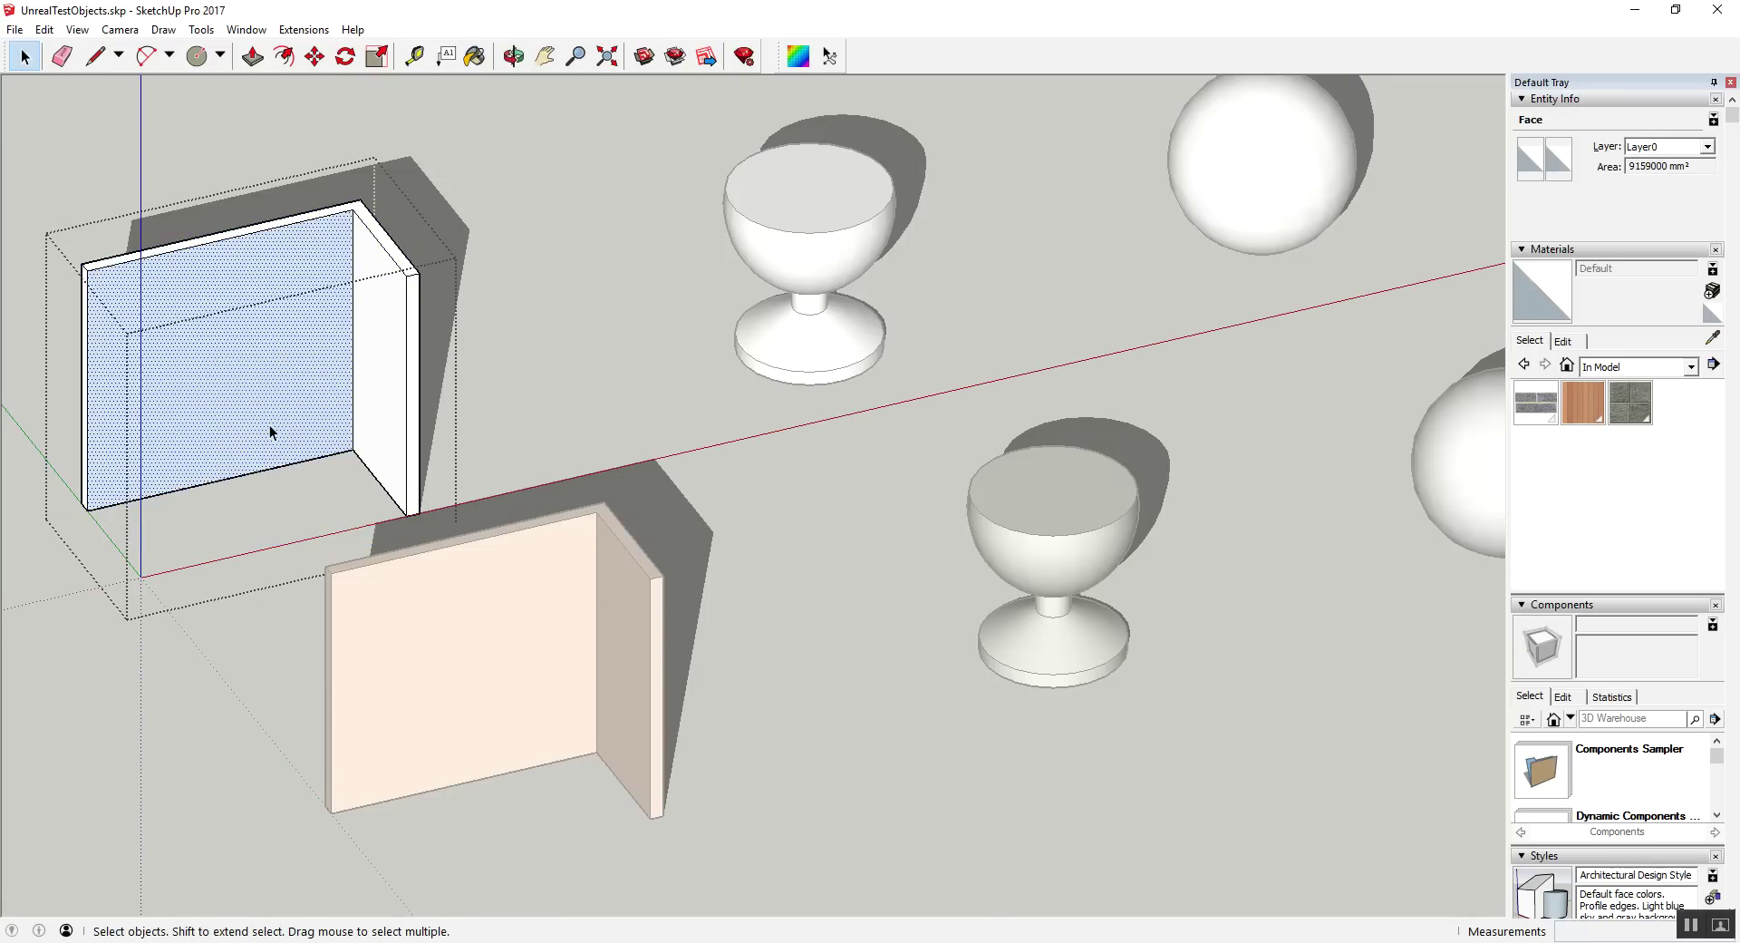
pyautogui.rightClick(250, 377)
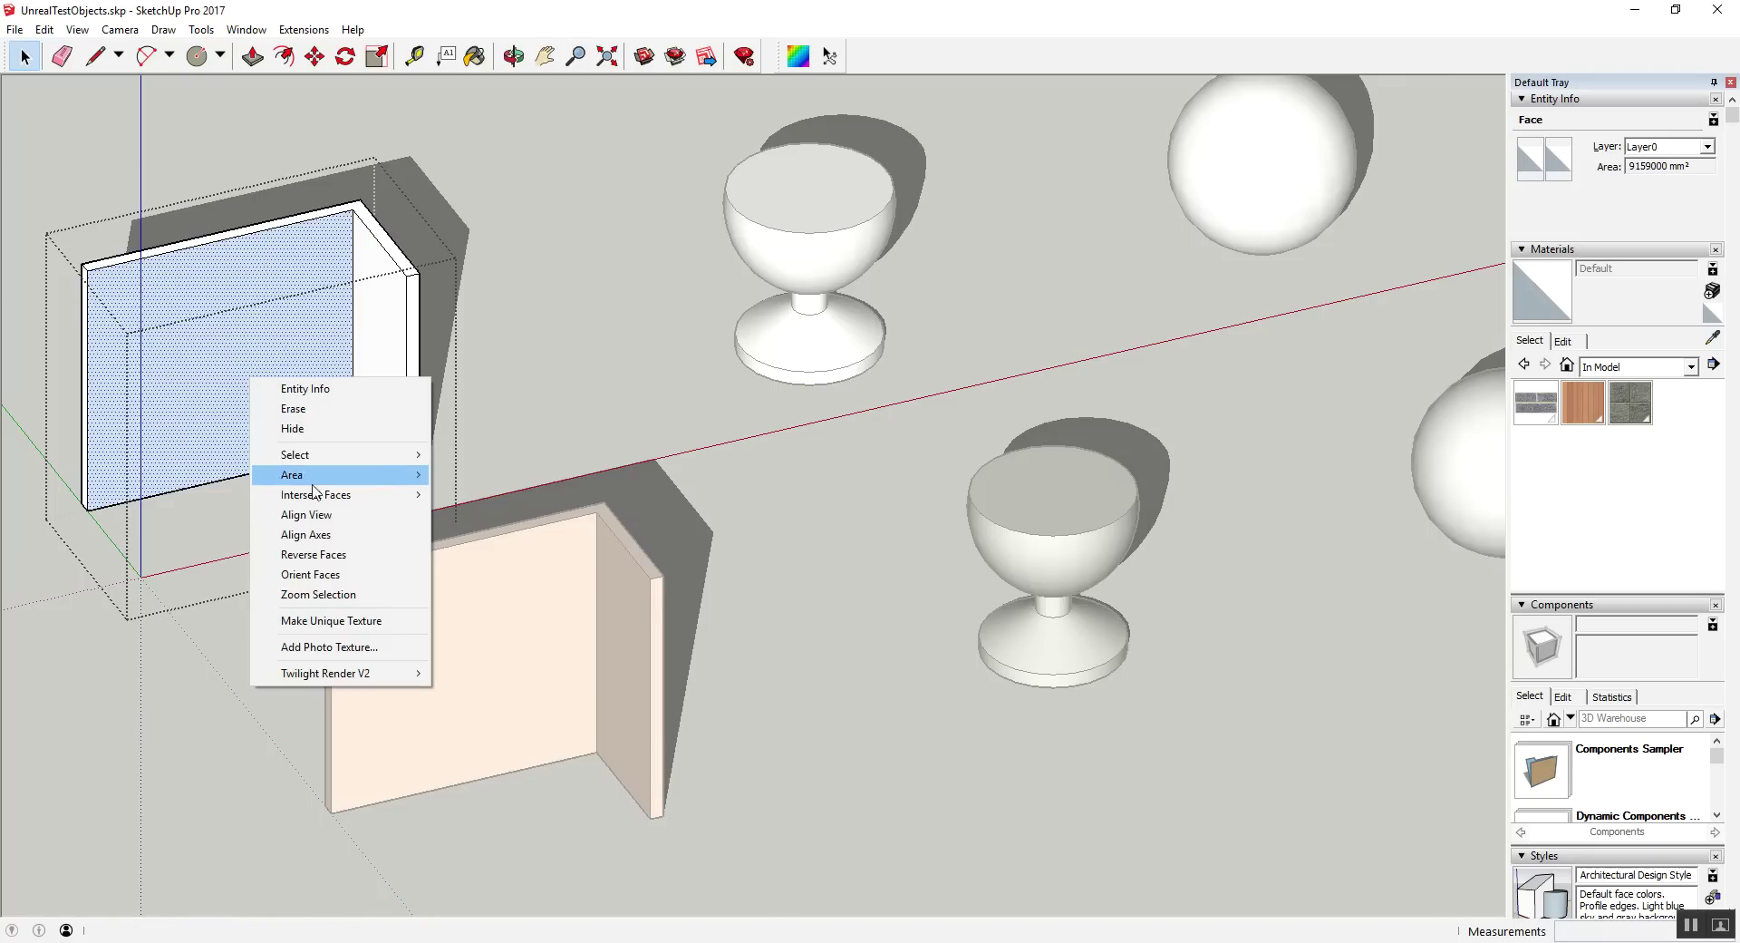
pyautogui.click(336, 556)
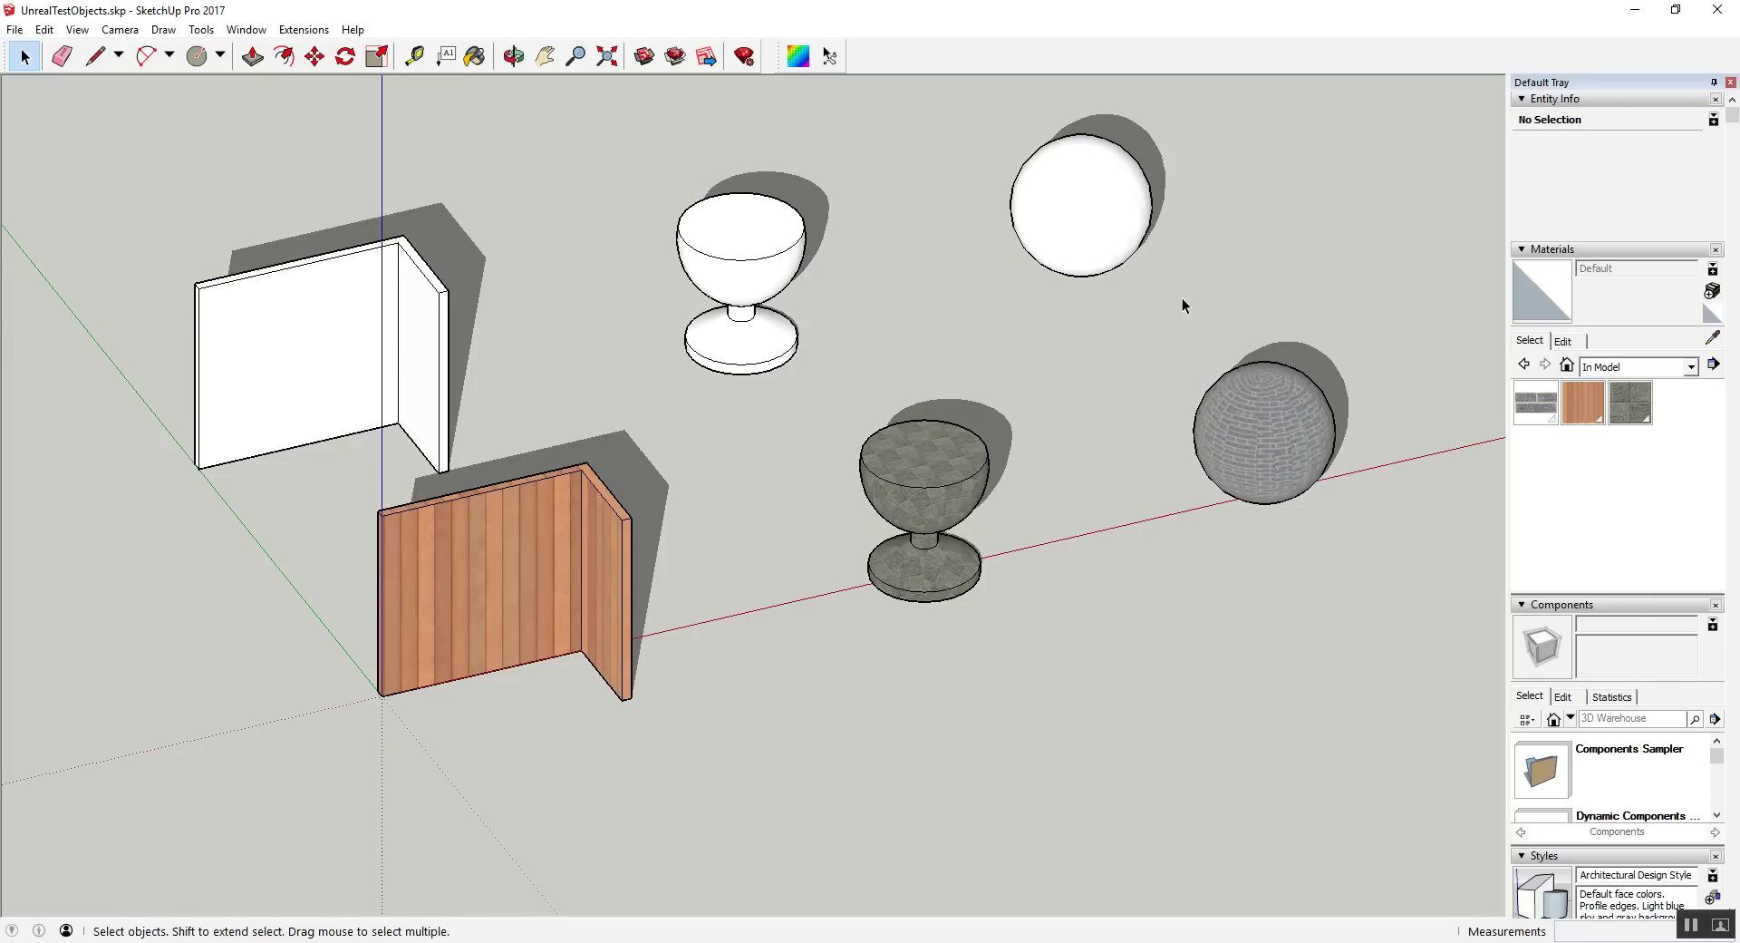
pyautogui.scroll(-3, 847, 411)
# Step: Drag the SketchUV toolbar out of the docked row into a floating panel
pyautogui.scroll(3, 532, 327)
pyautogui.scroll(1, 534, 317)
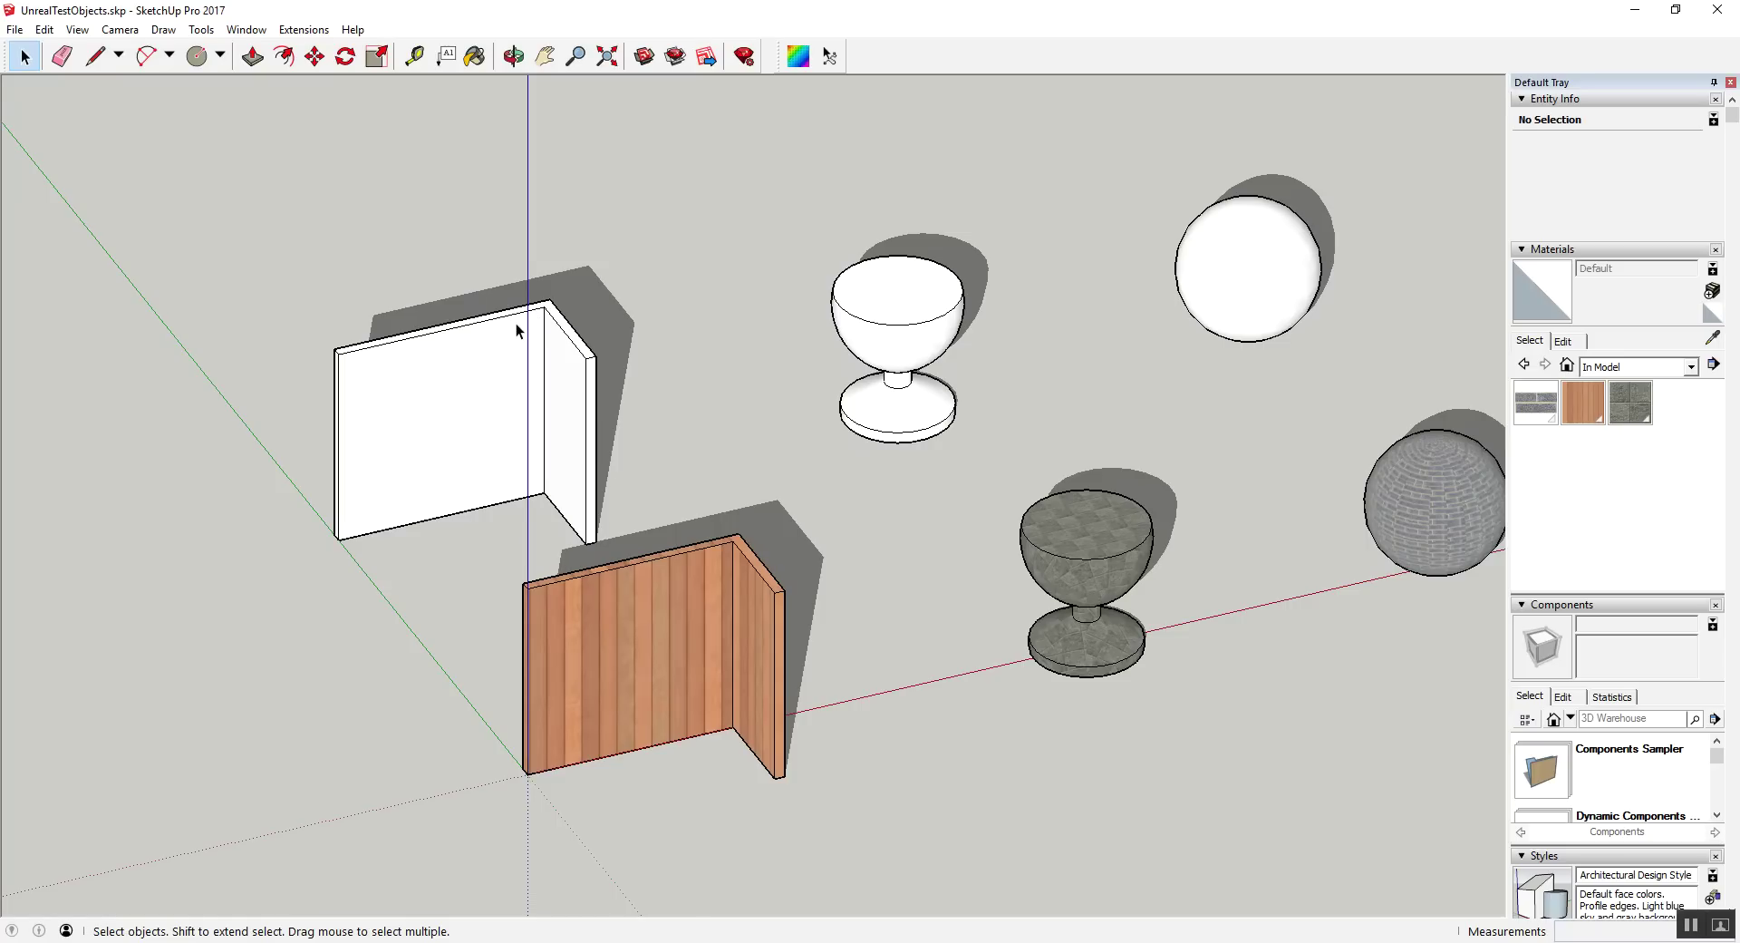
pyautogui.scroll(-2, 512, 323)
pyautogui.scroll(3, 537, 424)
pyautogui.scroll(1, 480, 399)
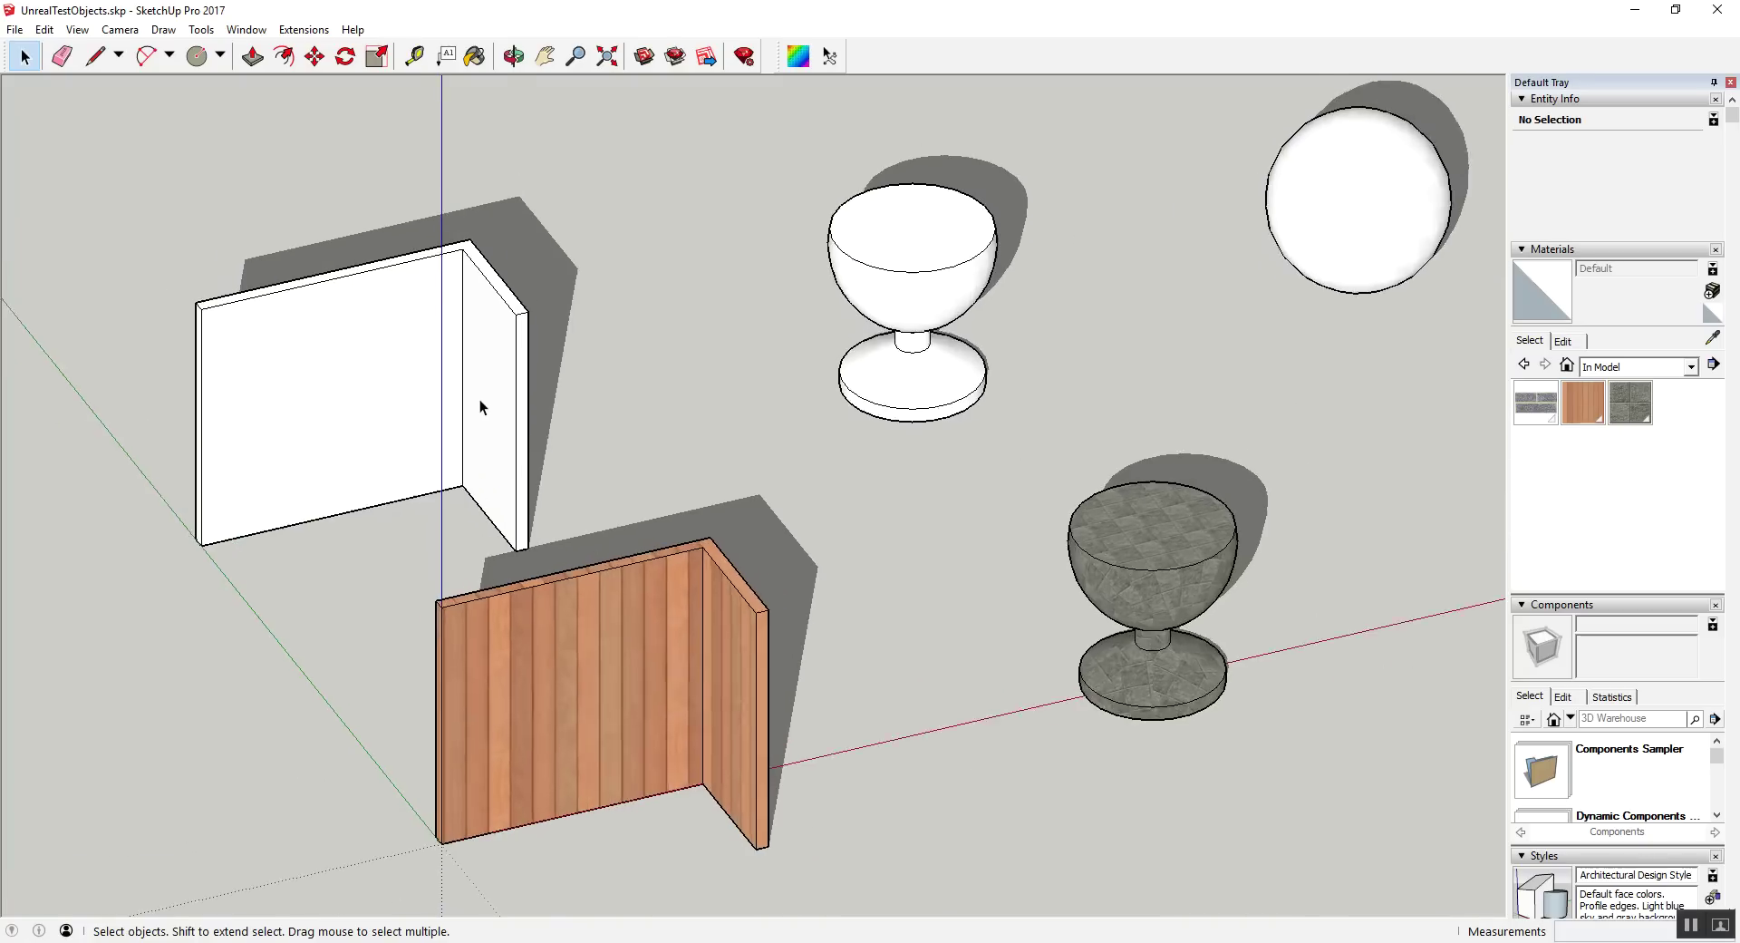
pyautogui.scroll(-2, 481, 399)
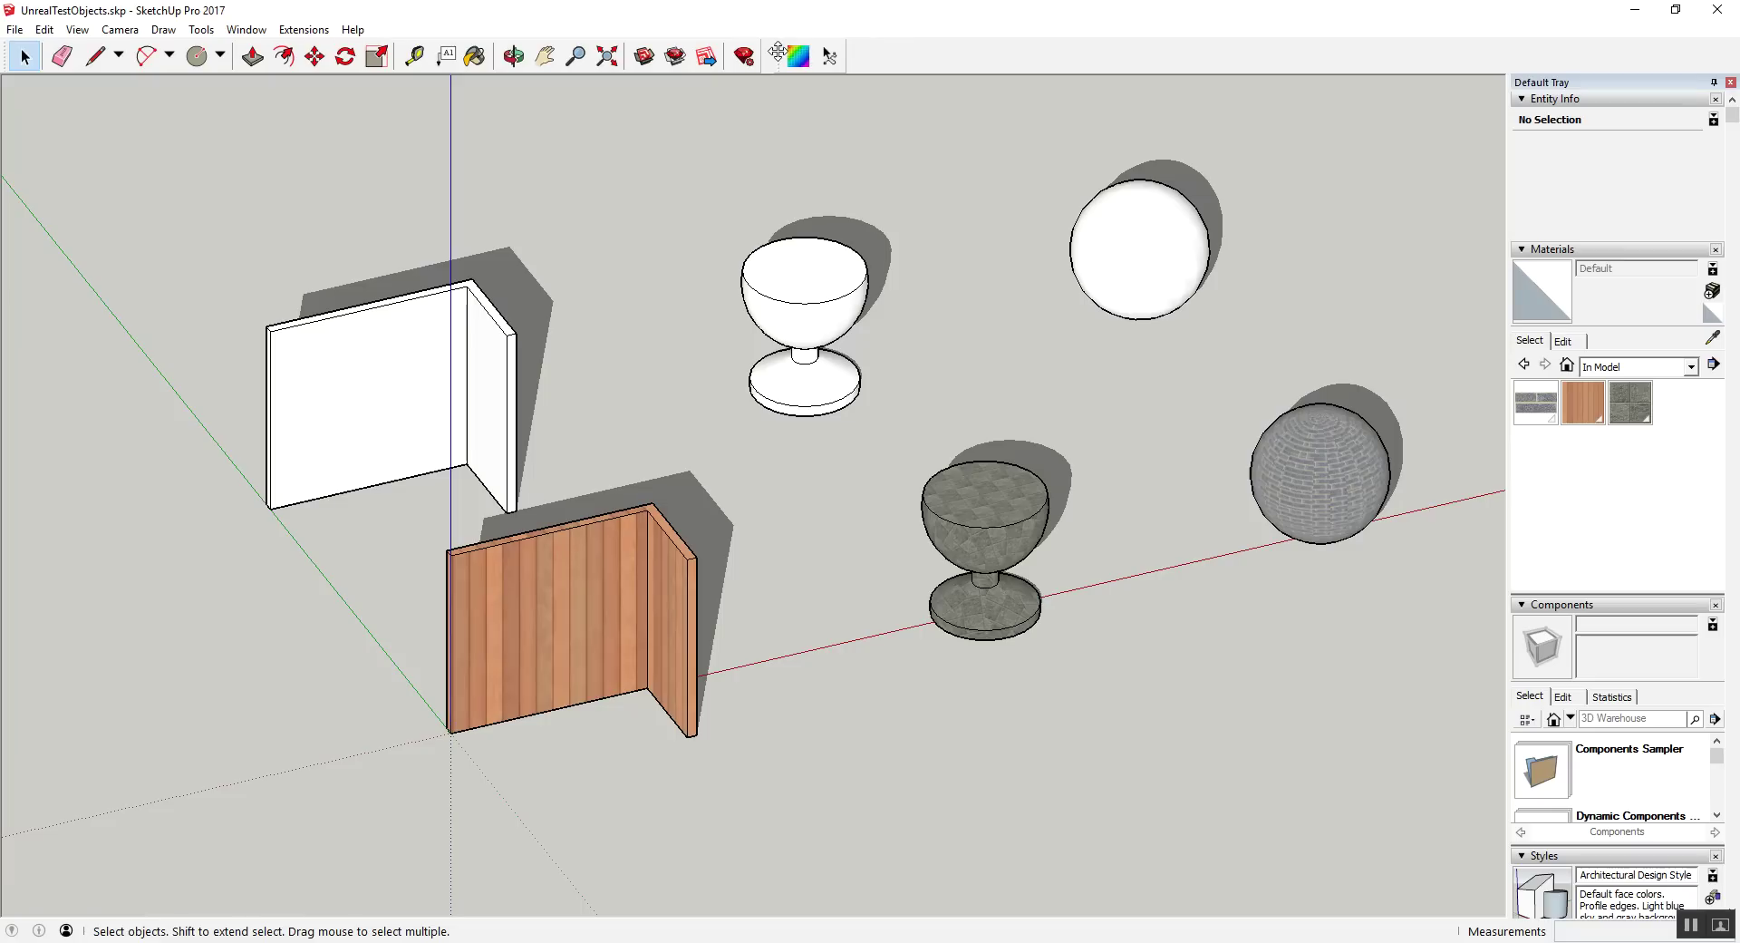
pyautogui.moveTo(778, 56); pyautogui.dragTo(681, 152)
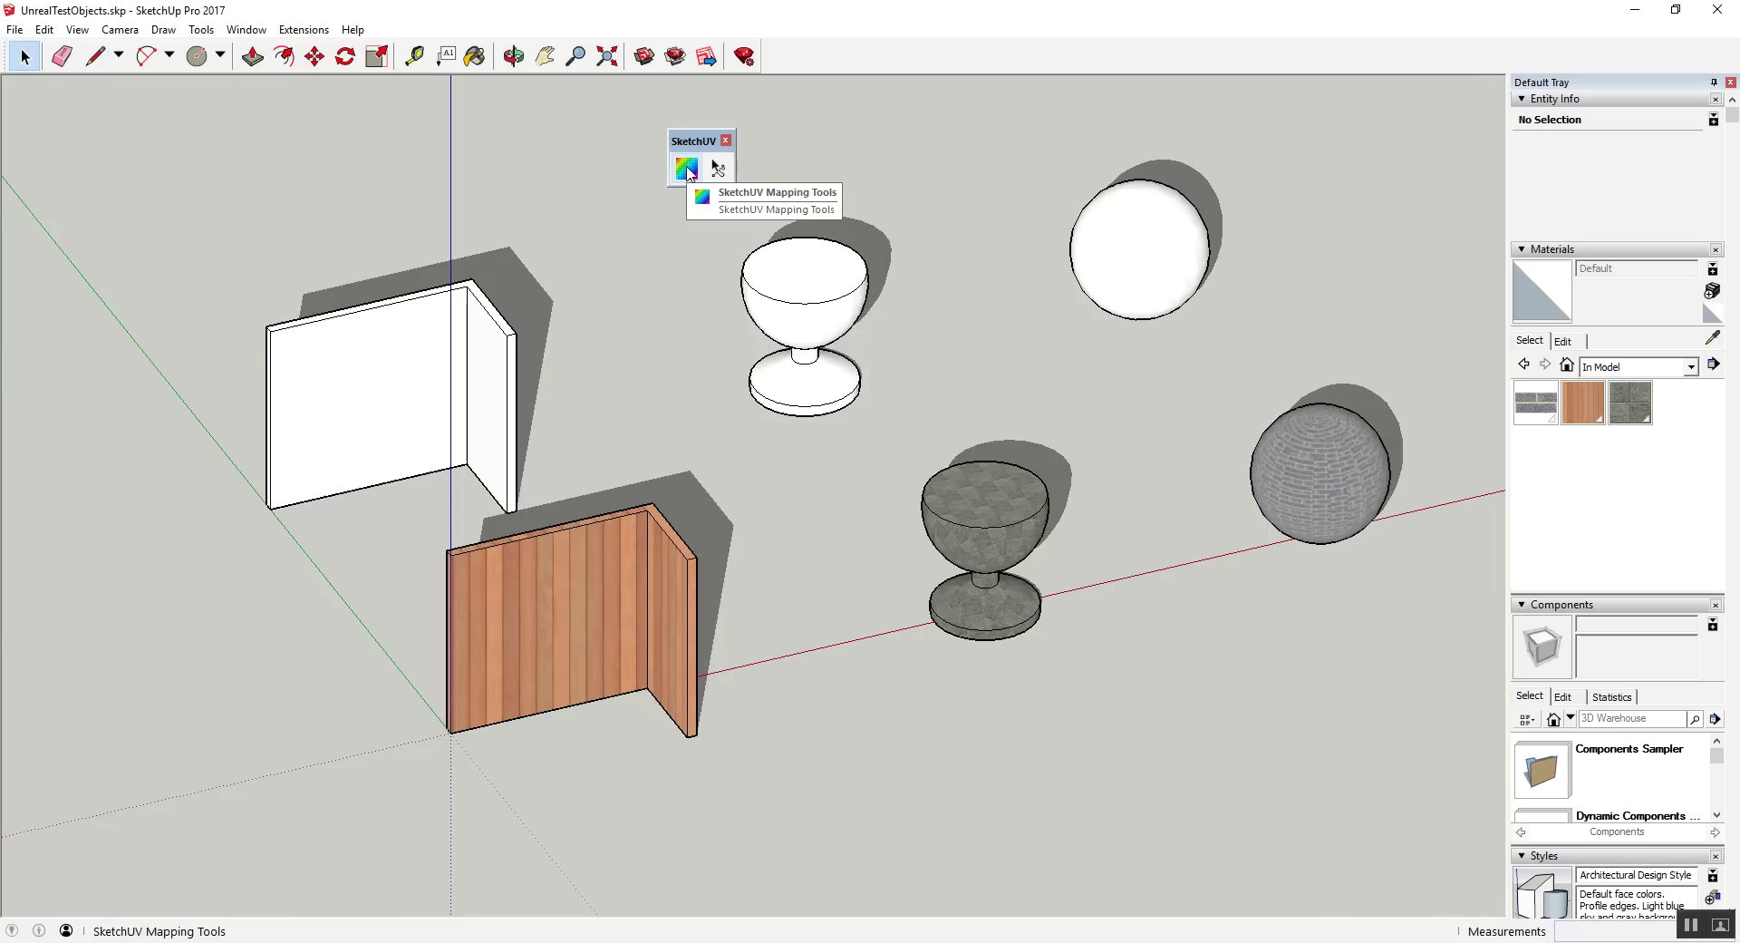
# Step: Select all of the white wall's geometry and box-map the rainbow test texture onto it
pyautogui.click(688, 170)
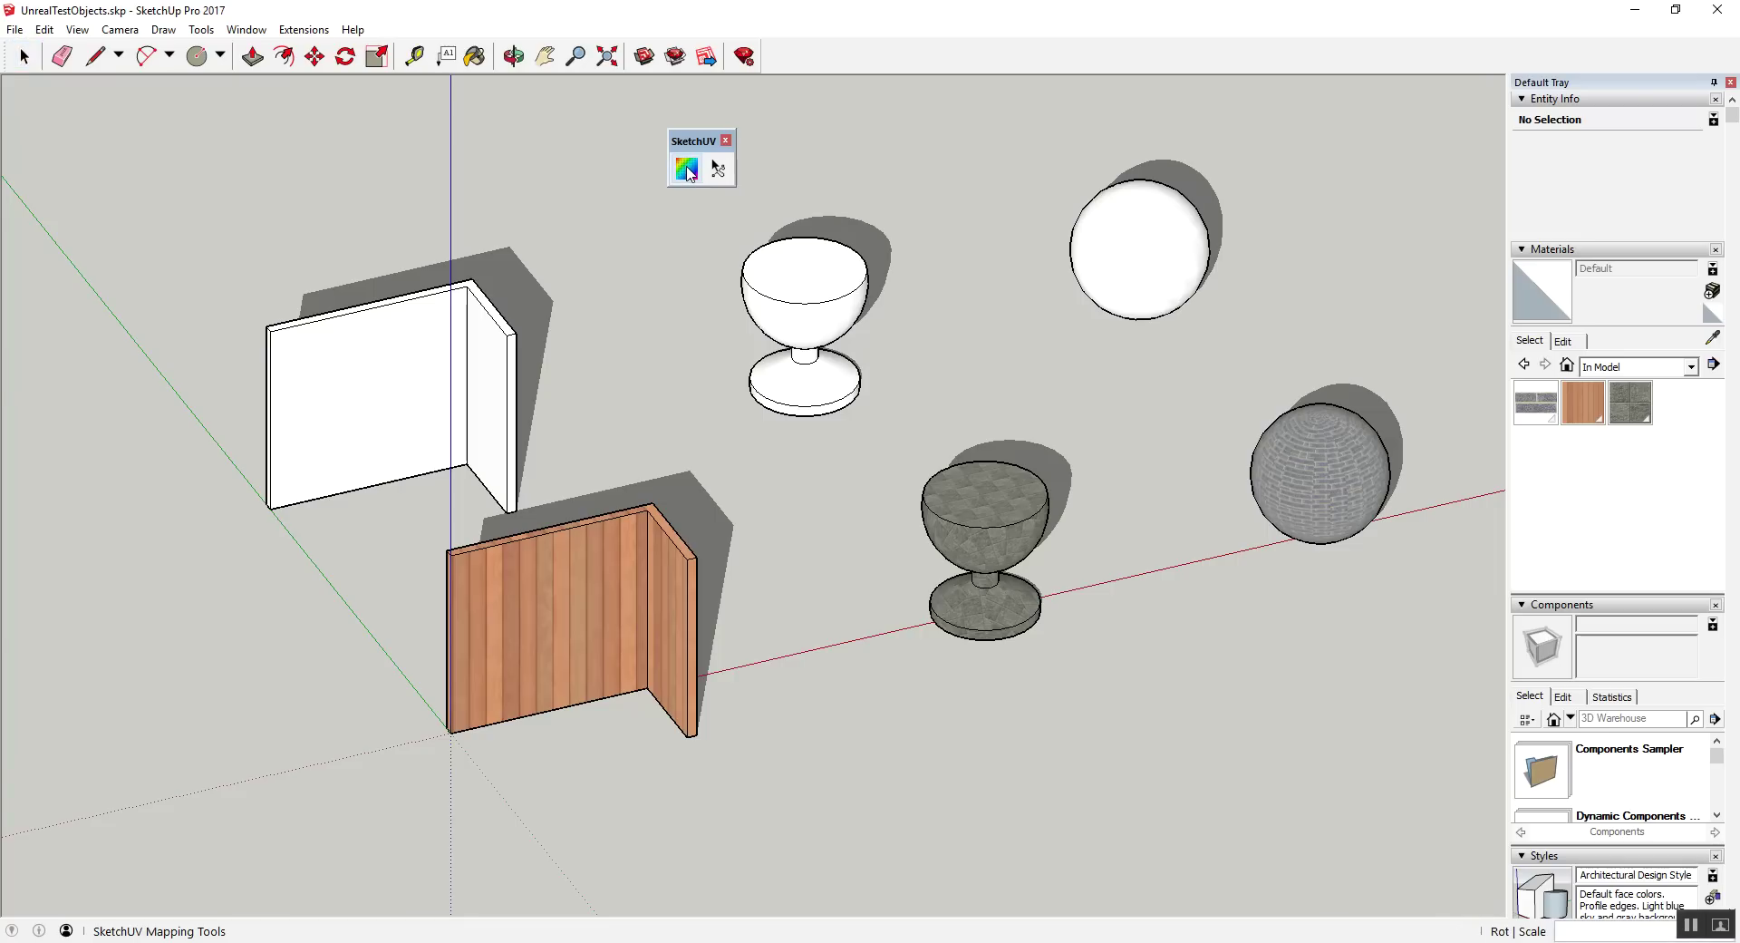
pyautogui.press('space')
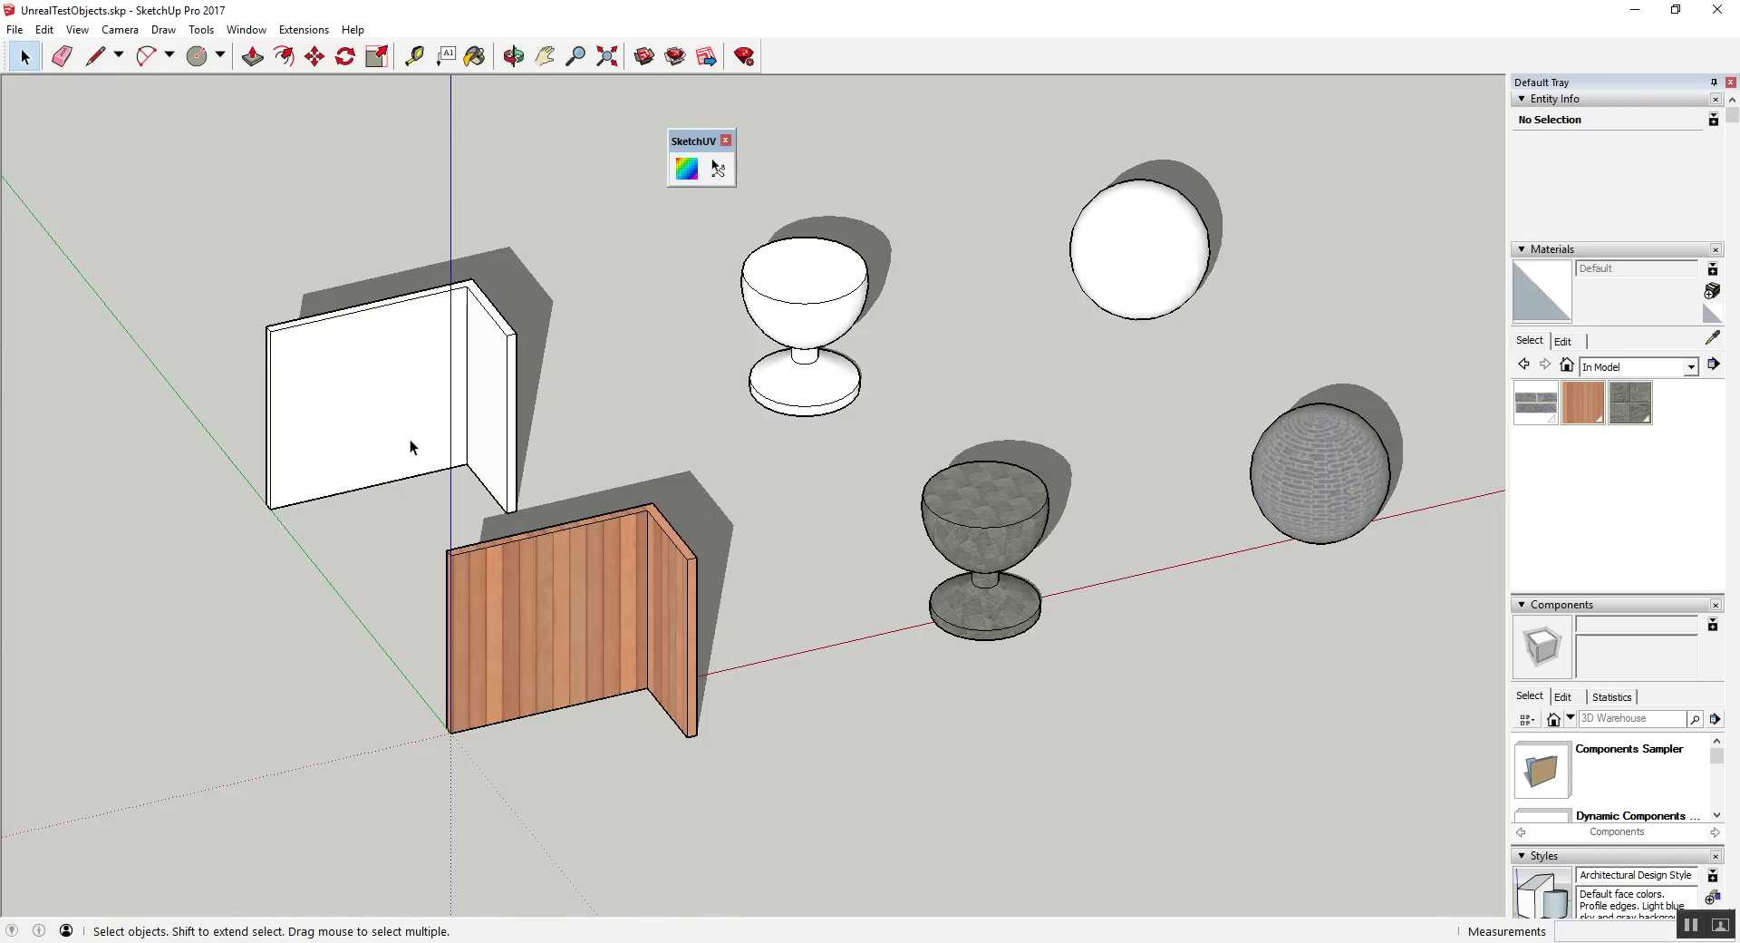
pyautogui.doubleClick(410, 439)
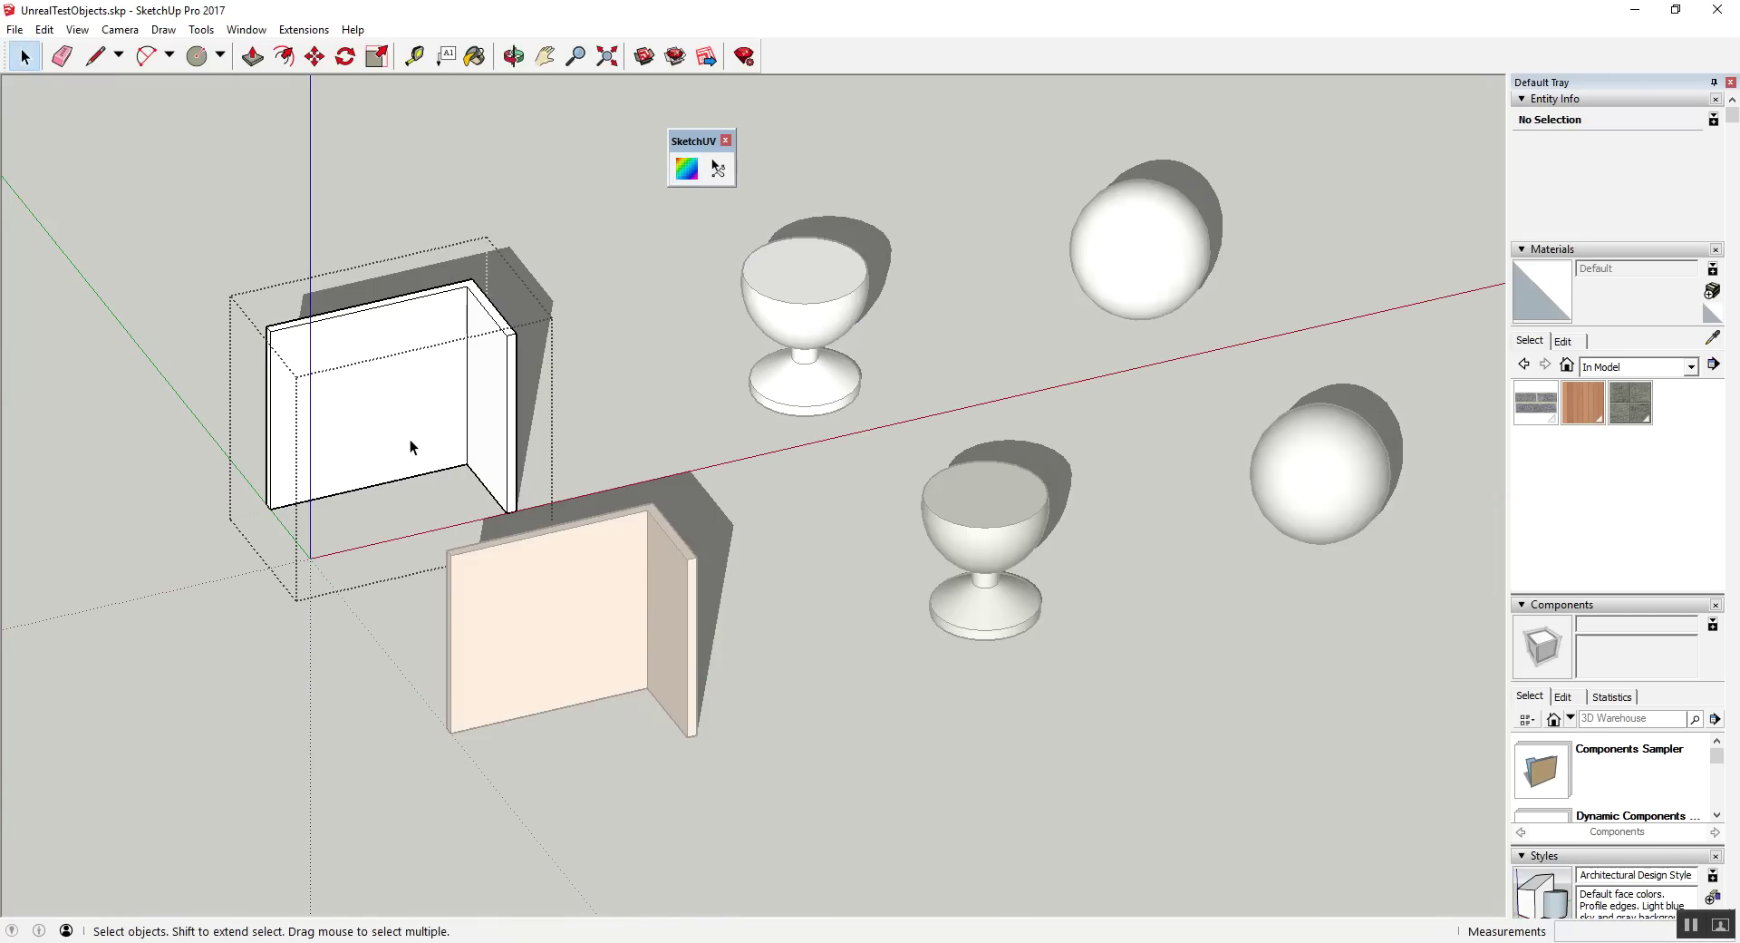
pyautogui.tripleClick(403, 413)
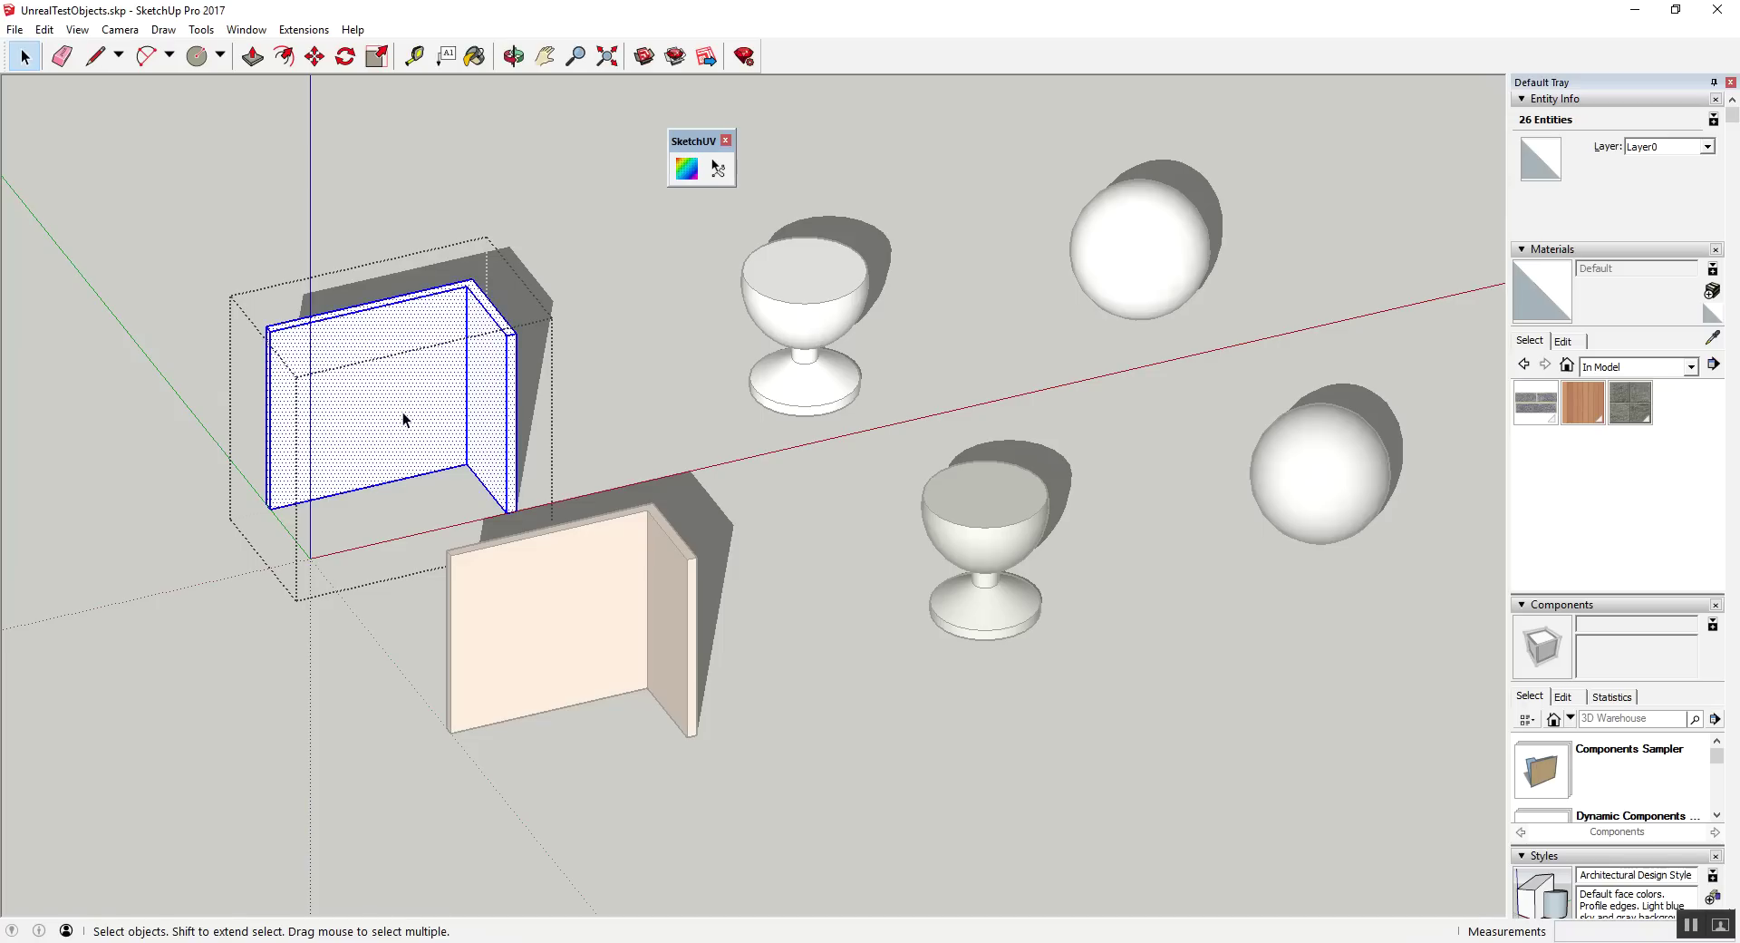
pyautogui.click(718, 169)
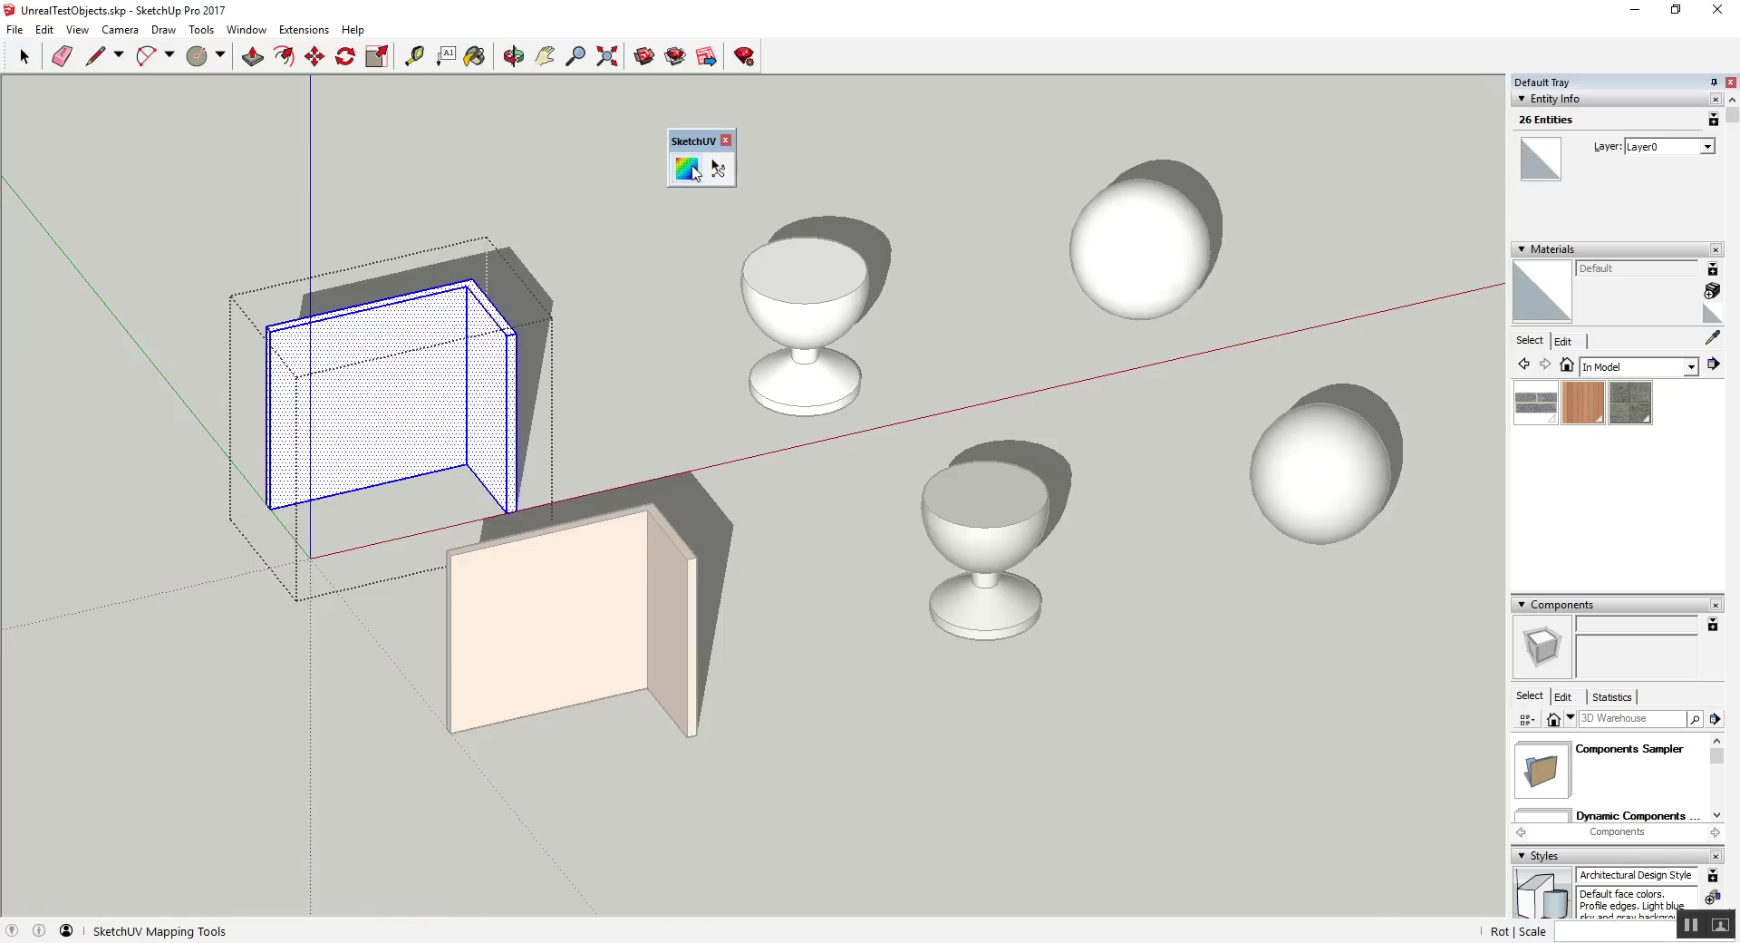
pyautogui.rightClick(362, 400)
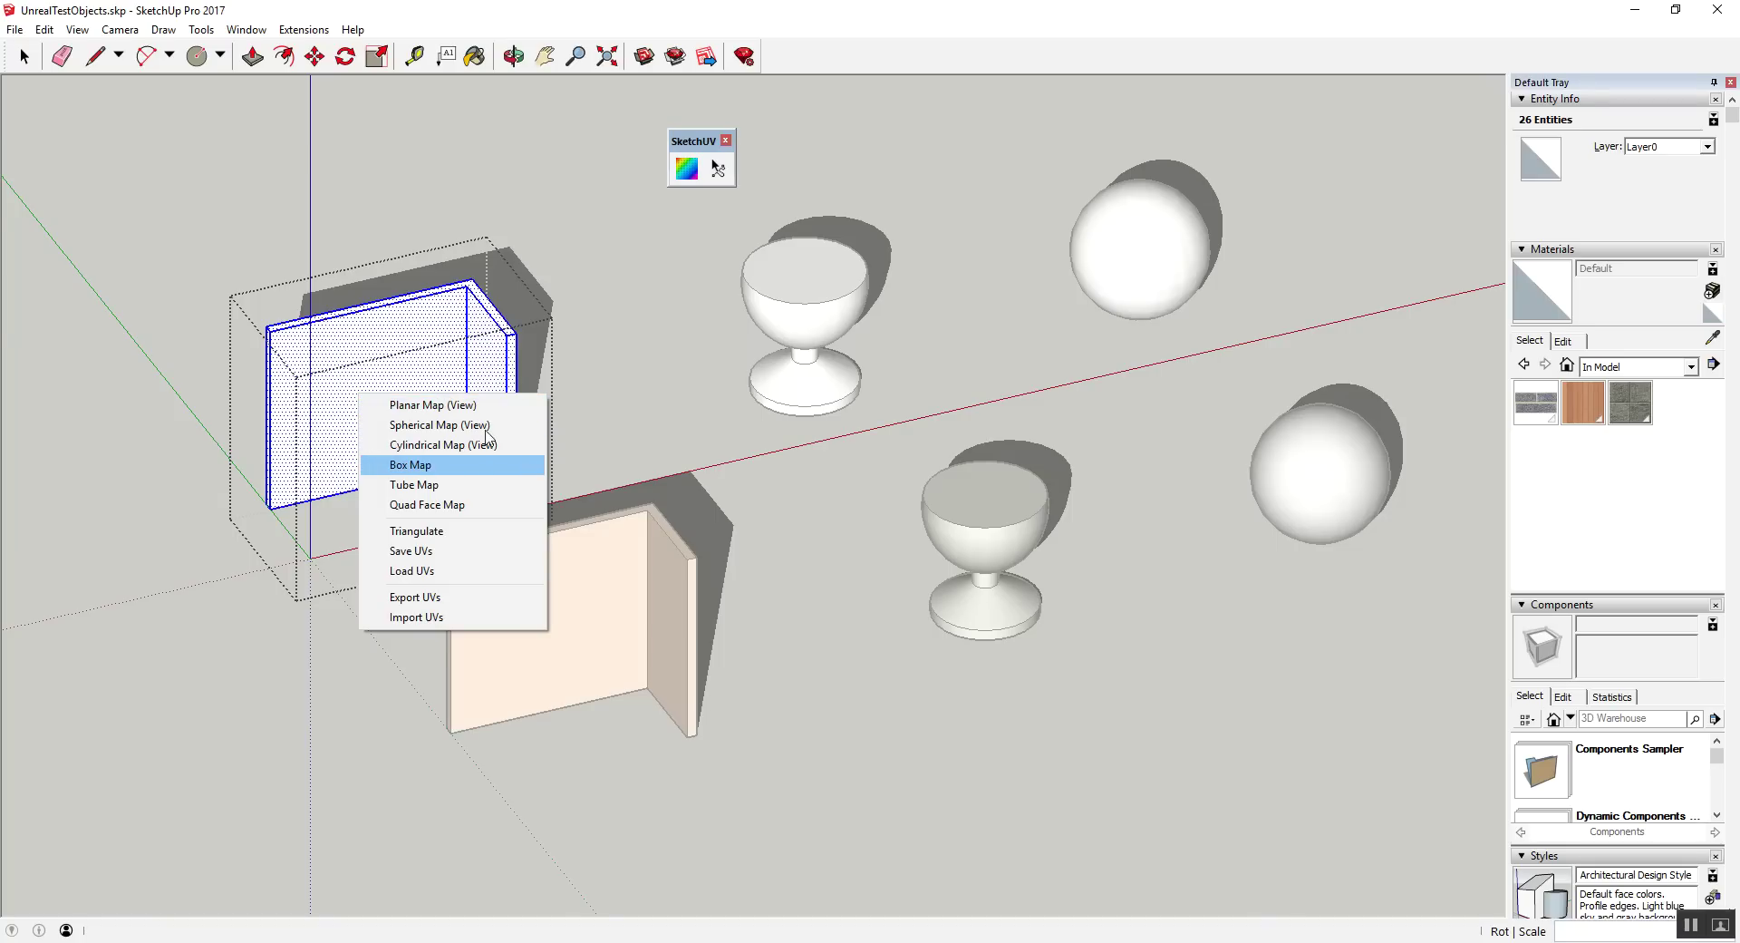
pyautogui.click(479, 465)
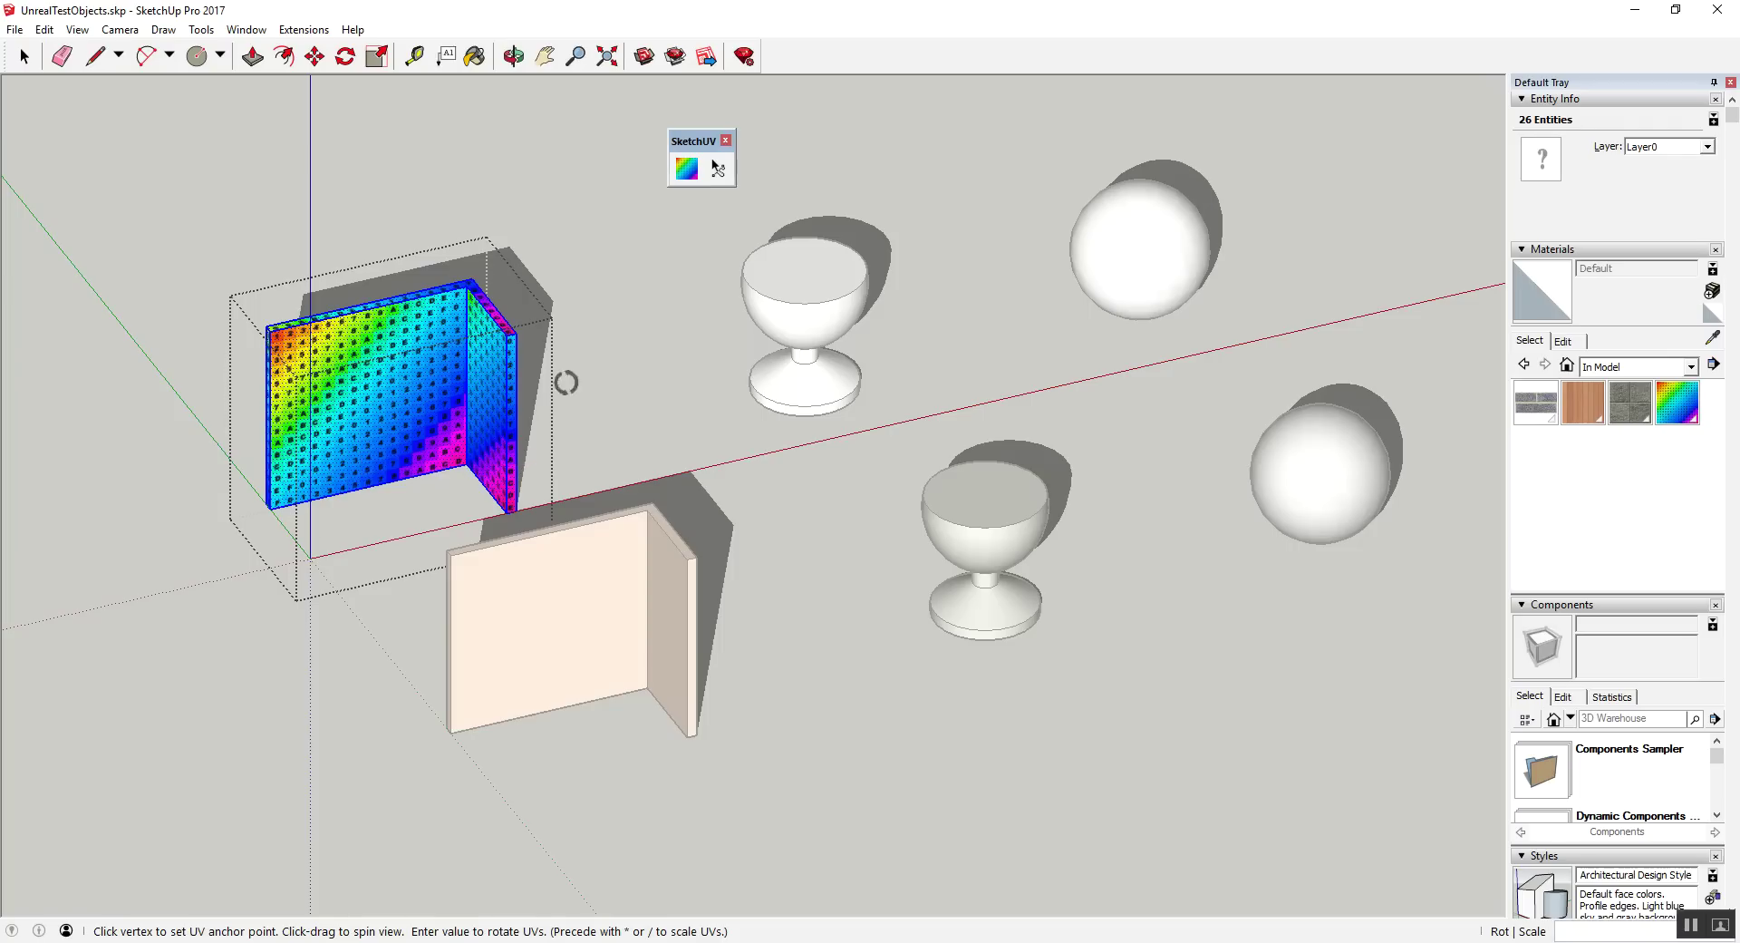
# Step: Exit the wall group and orbit around to inspect the box-mapped wall
pyautogui.rightClick(639, 375)
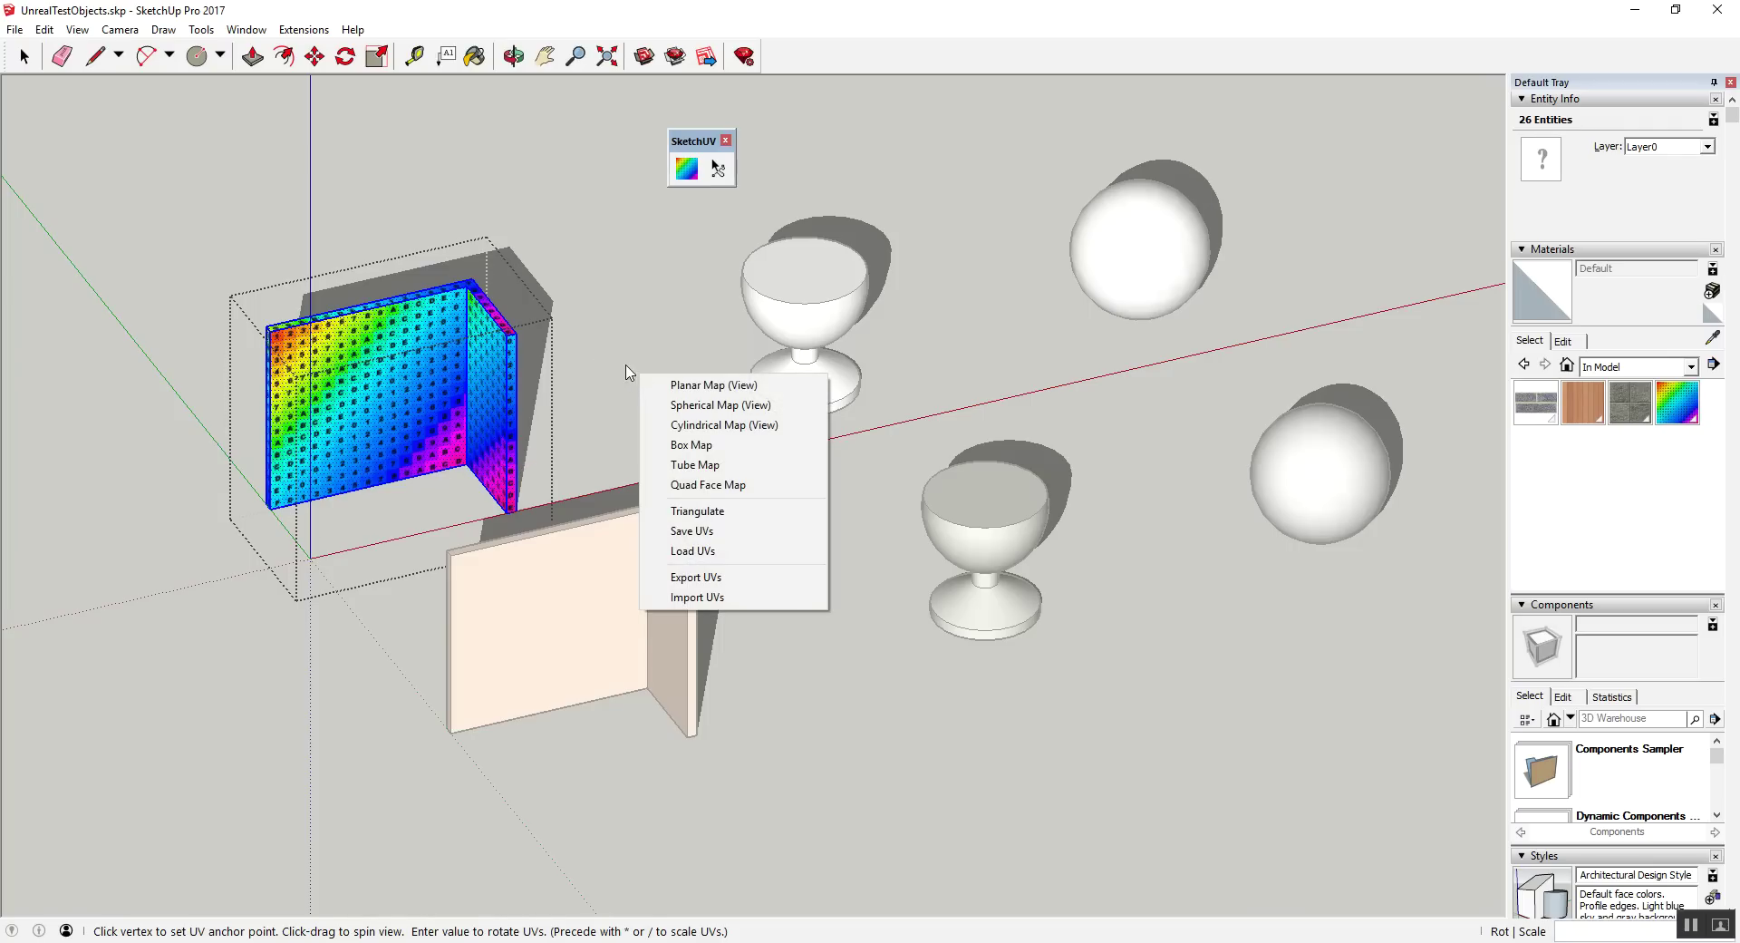
pyautogui.click(623, 365)
pyautogui.click(669, 411)
pyautogui.scroll(3, 252, 388)
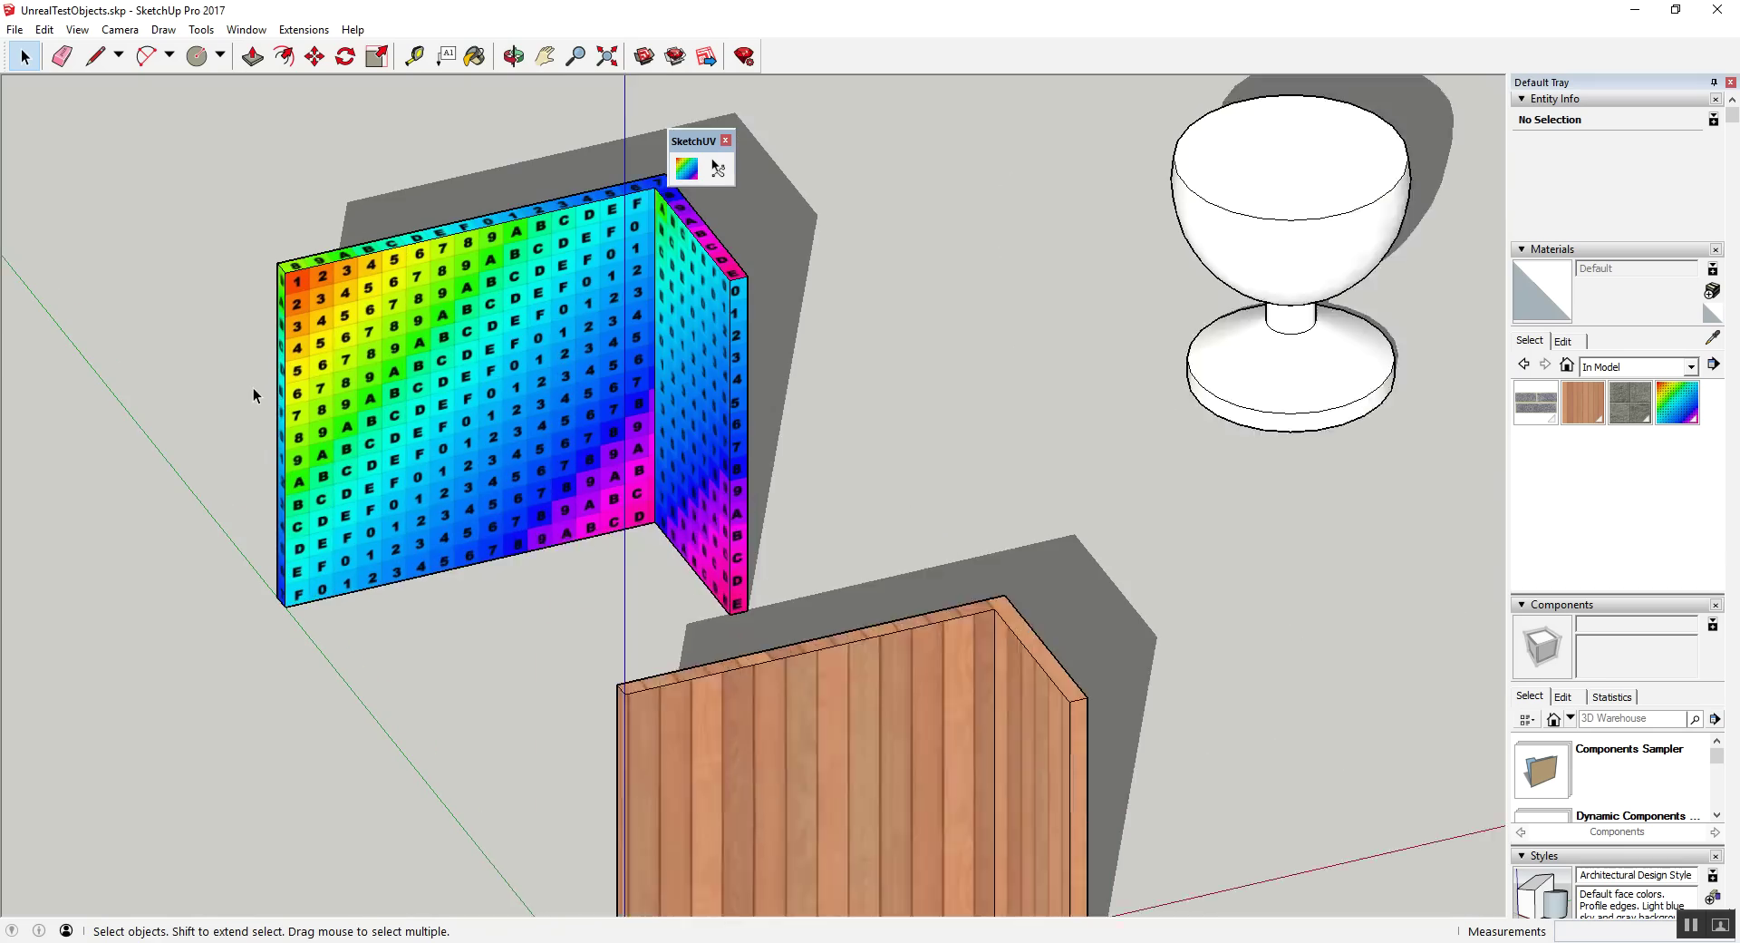
pyautogui.scroll(2, 253, 387)
pyautogui.moveTo(253, 388)
pyautogui.mouseDown(button='middle')
pyautogui.moveTo(990, 363)
pyautogui.moveTo(171, 469)
pyautogui.moveTo(641, 480)
pyautogui.moveTo(415, 469)
pyautogui.moveTo(945, 435)
pyautogui.mouseUp(button='middle')
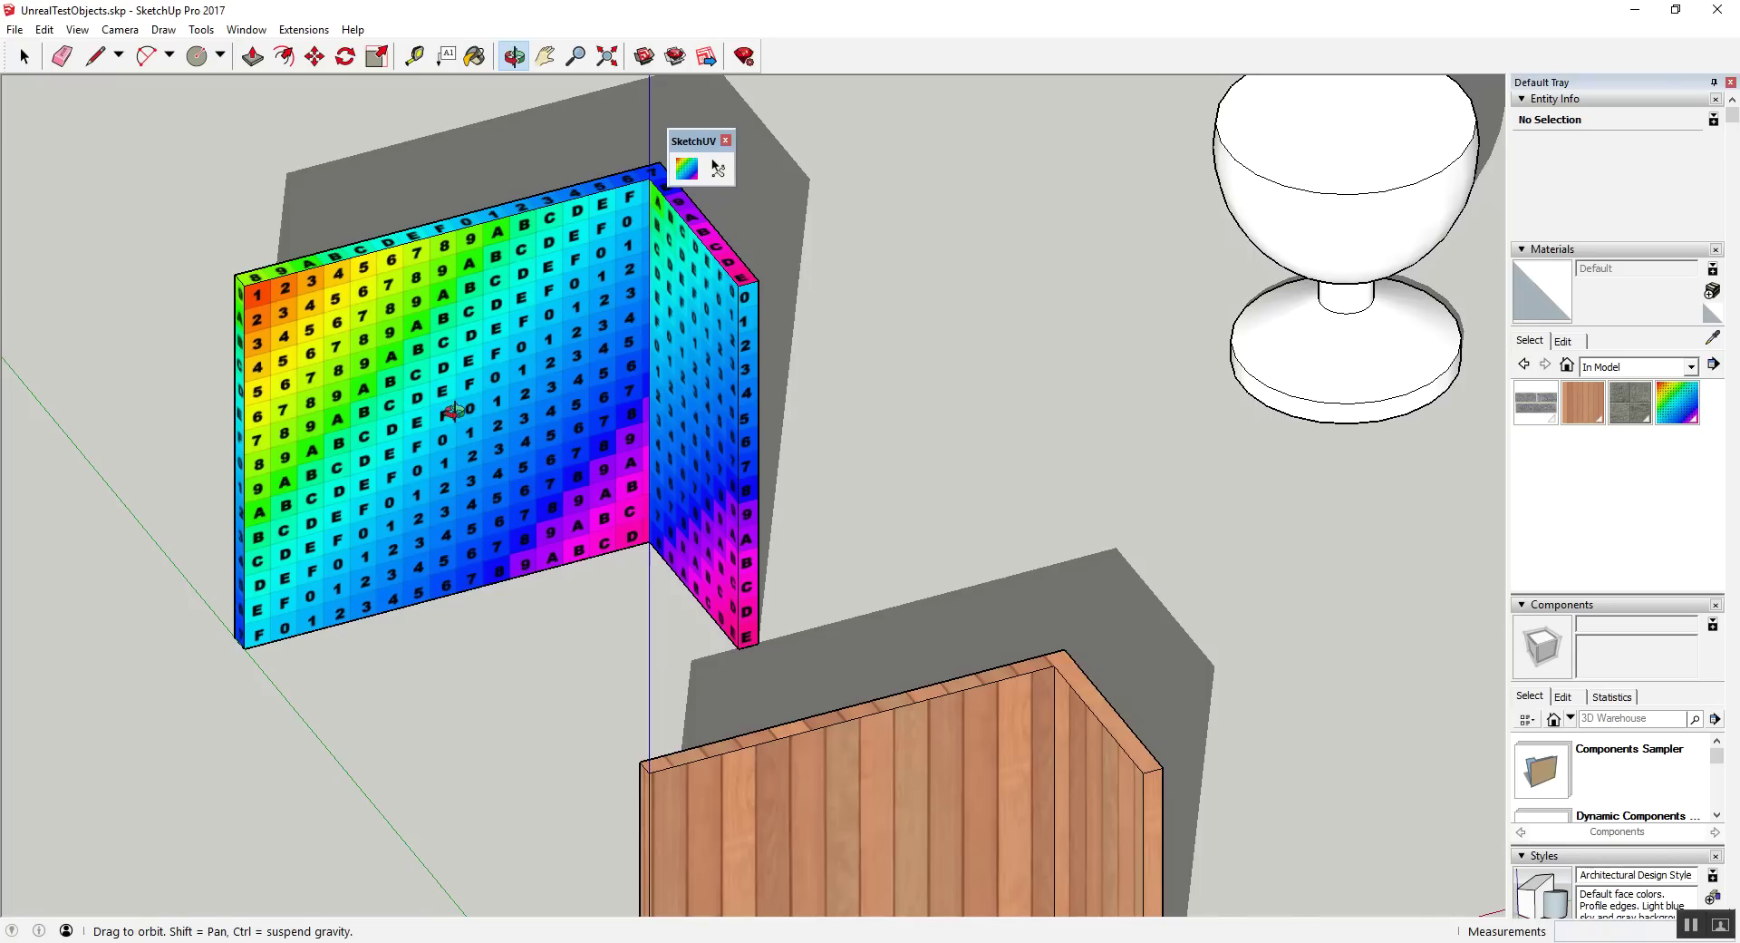
pyautogui.scroll(-3, 308, 408)
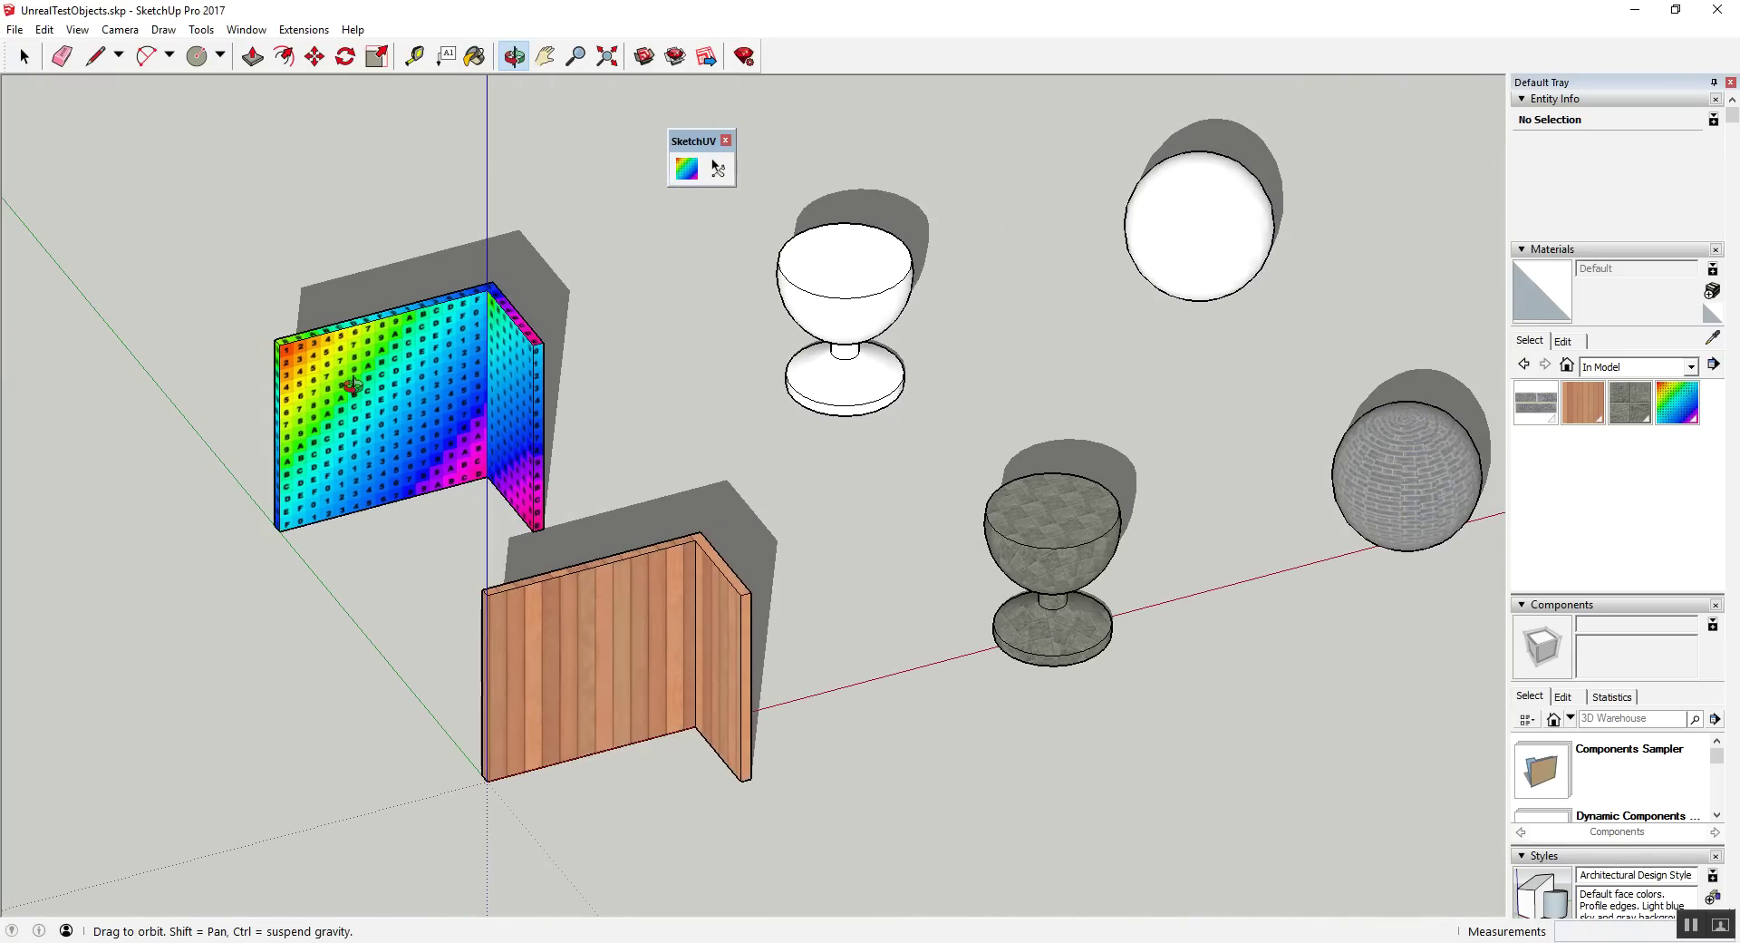
pyautogui.press('space')
pyautogui.scroll(-3, 380, 496)
pyautogui.scroll(3, 627, 330)
pyautogui.scroll(2, 627, 330)
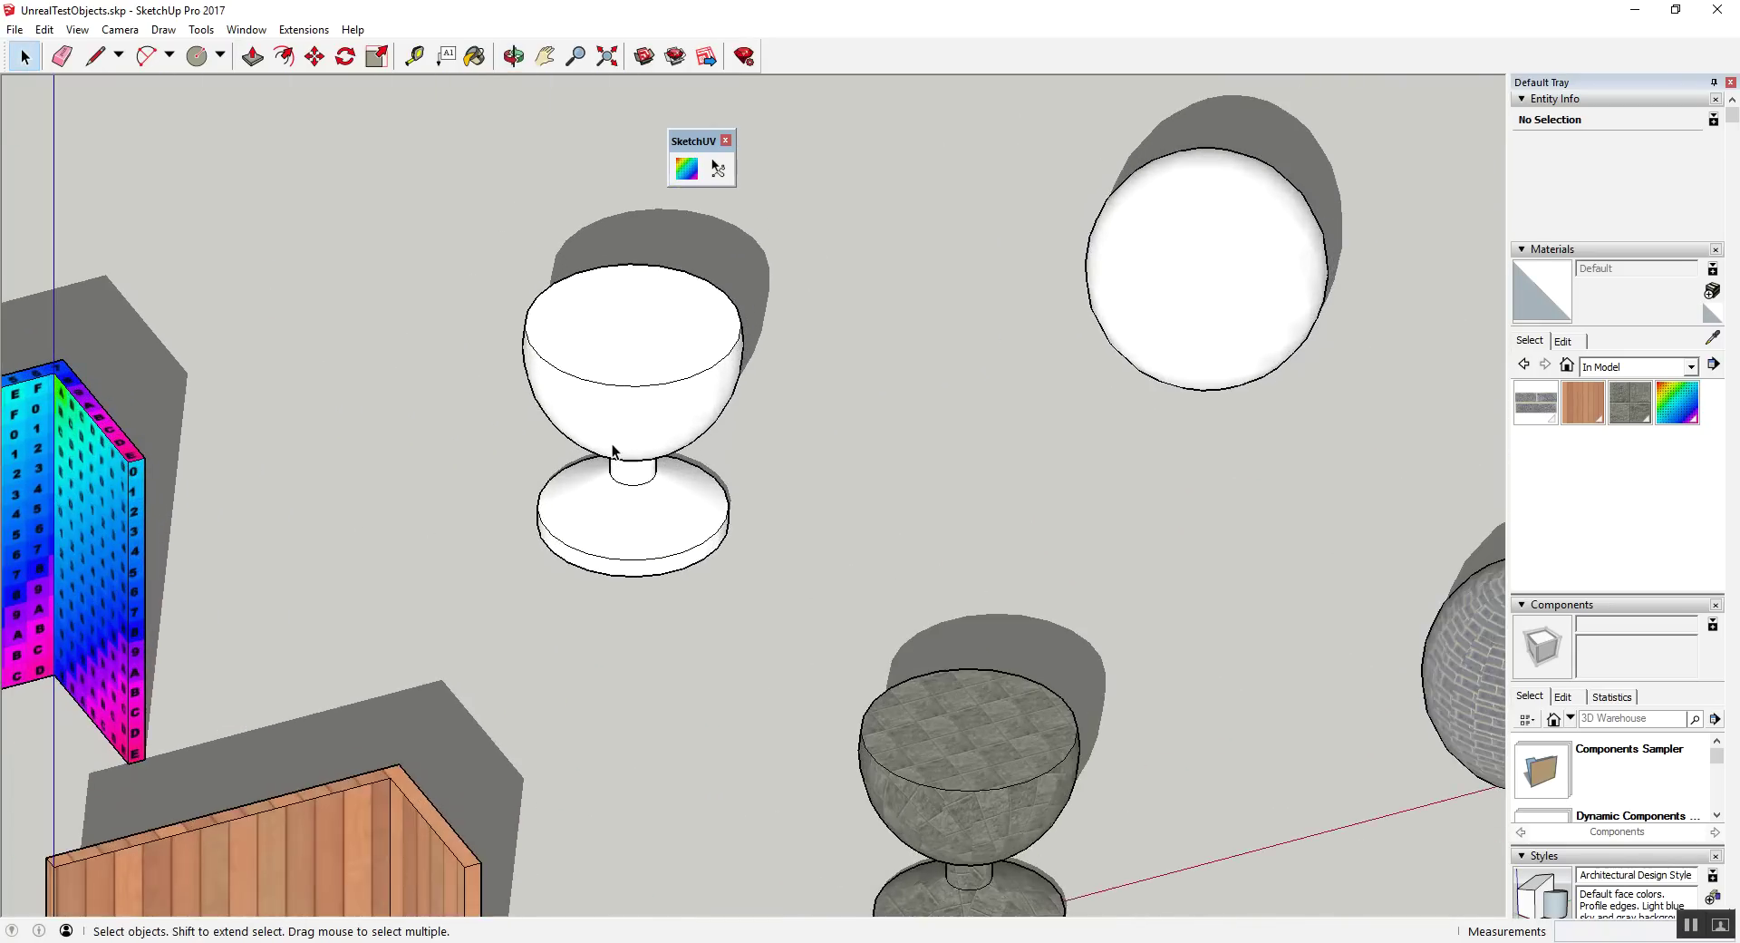
pyautogui.scroll(-4, 681, 421)
# Step: Open the white goblet and select its geometry, then cancel the first UV mapping attempt
pyautogui.doubleClick(682, 422)
pyautogui.scroll(3, 683, 417)
pyautogui.scroll(1, 684, 415)
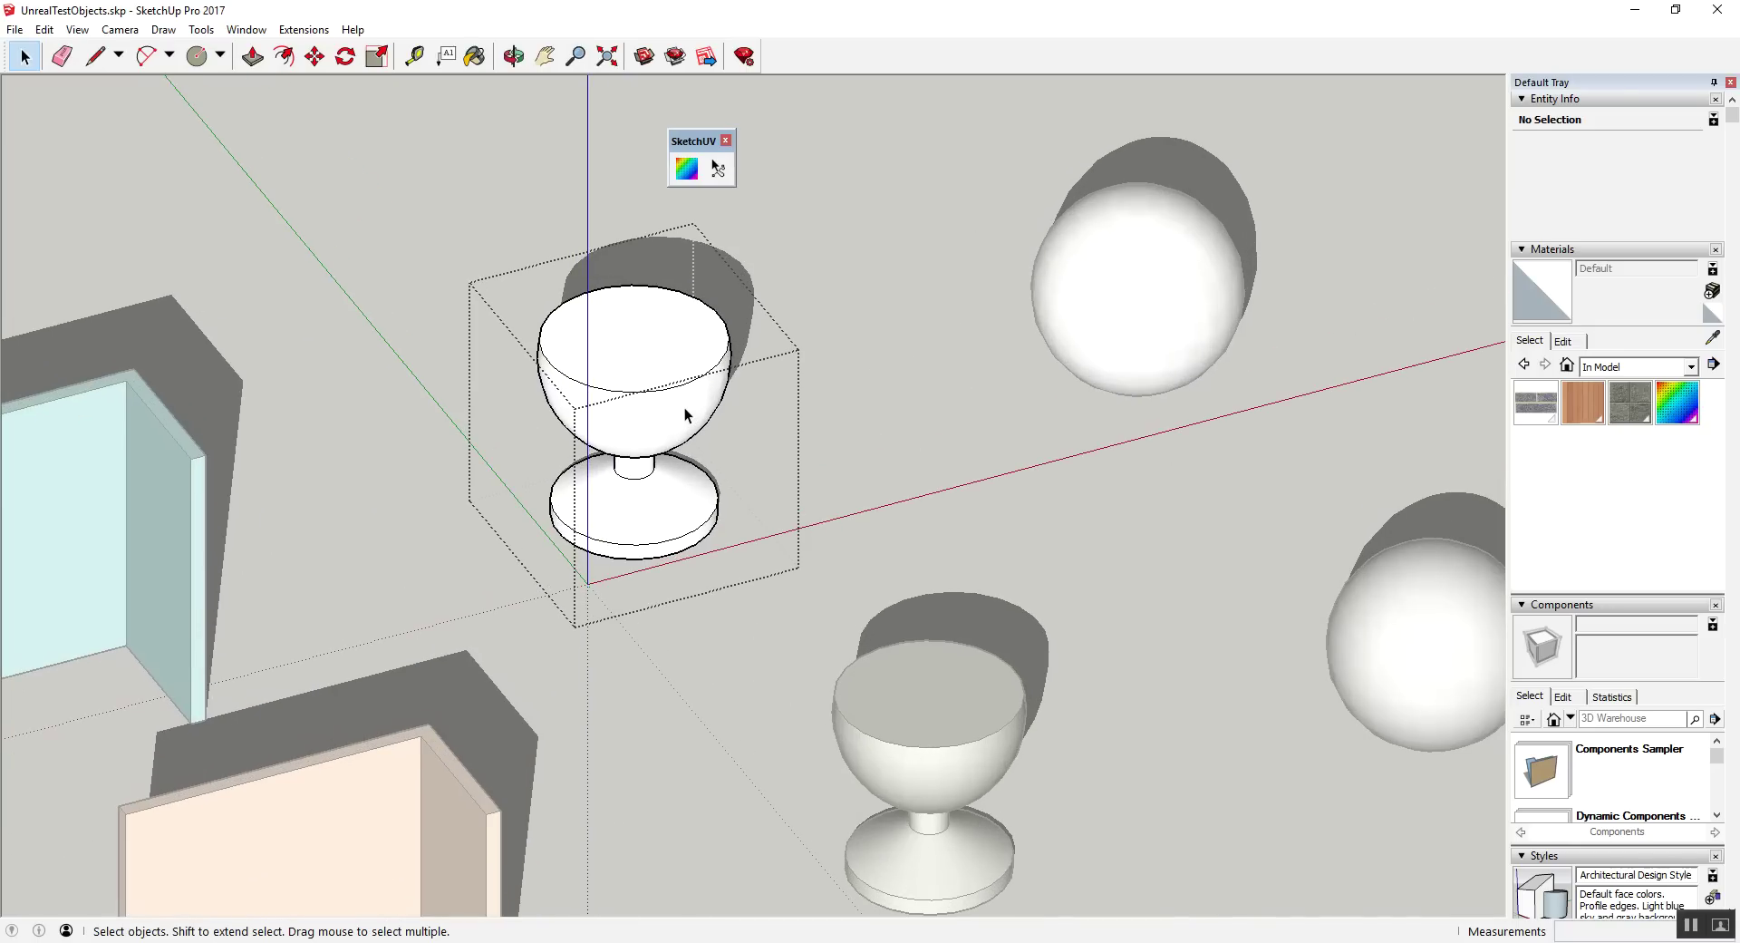
pyautogui.tripleClick(685, 409)
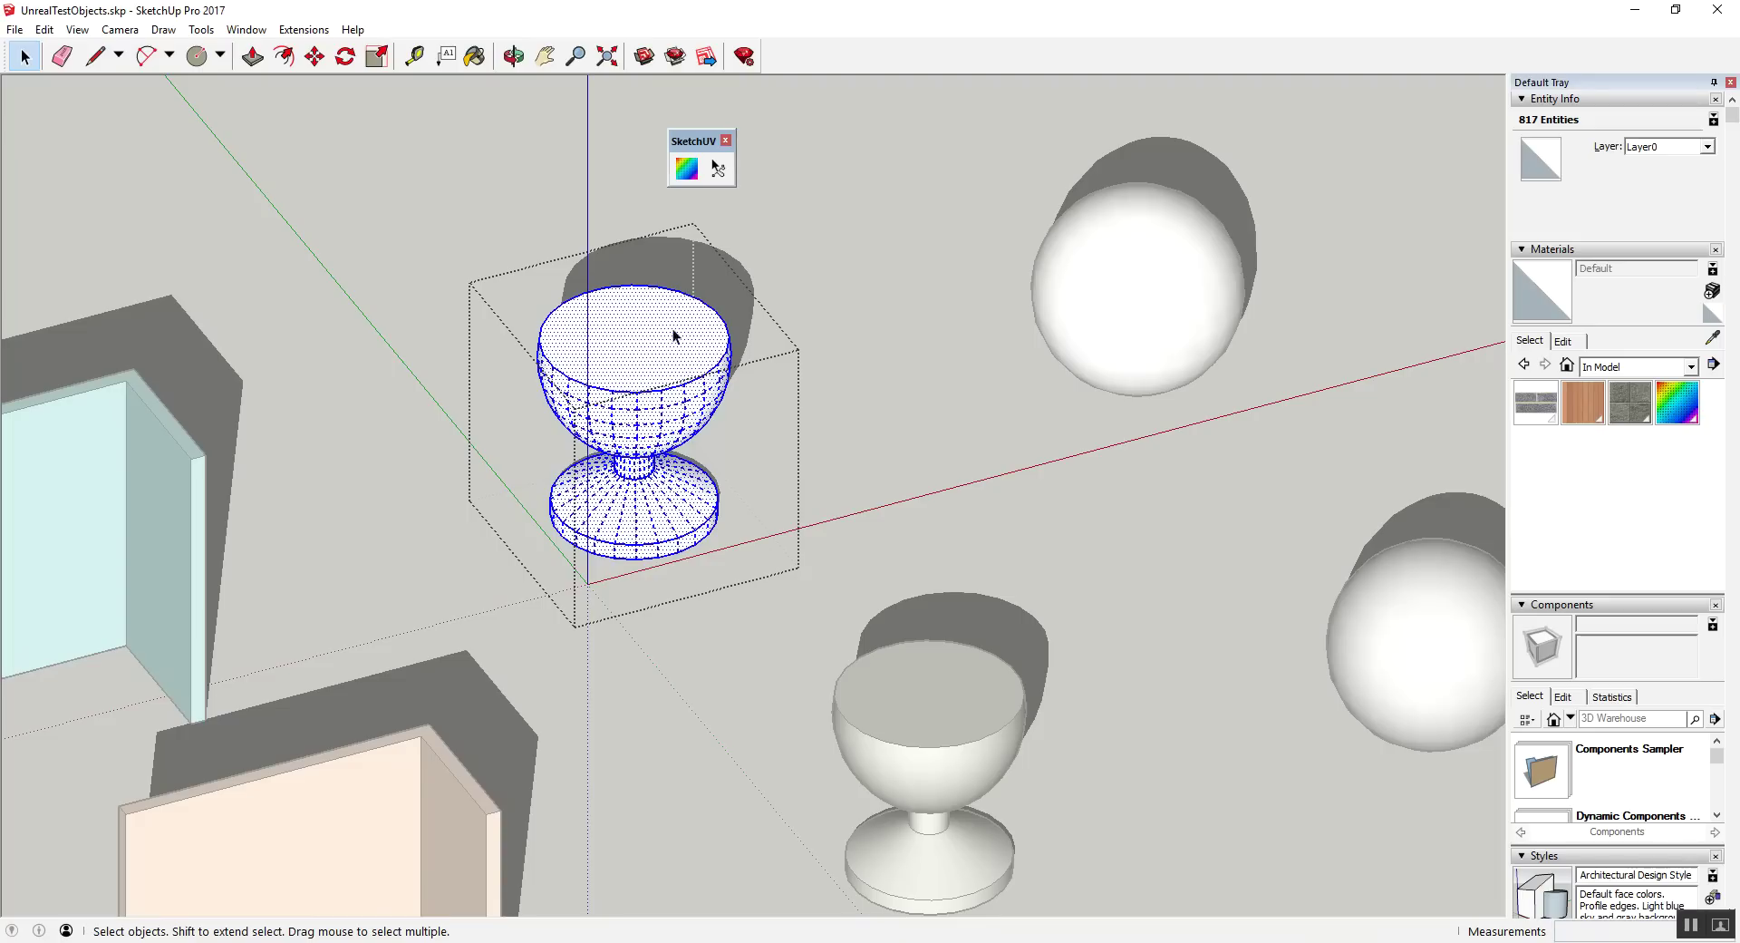
pyautogui.click(686, 168)
pyautogui.rightClick(647, 354)
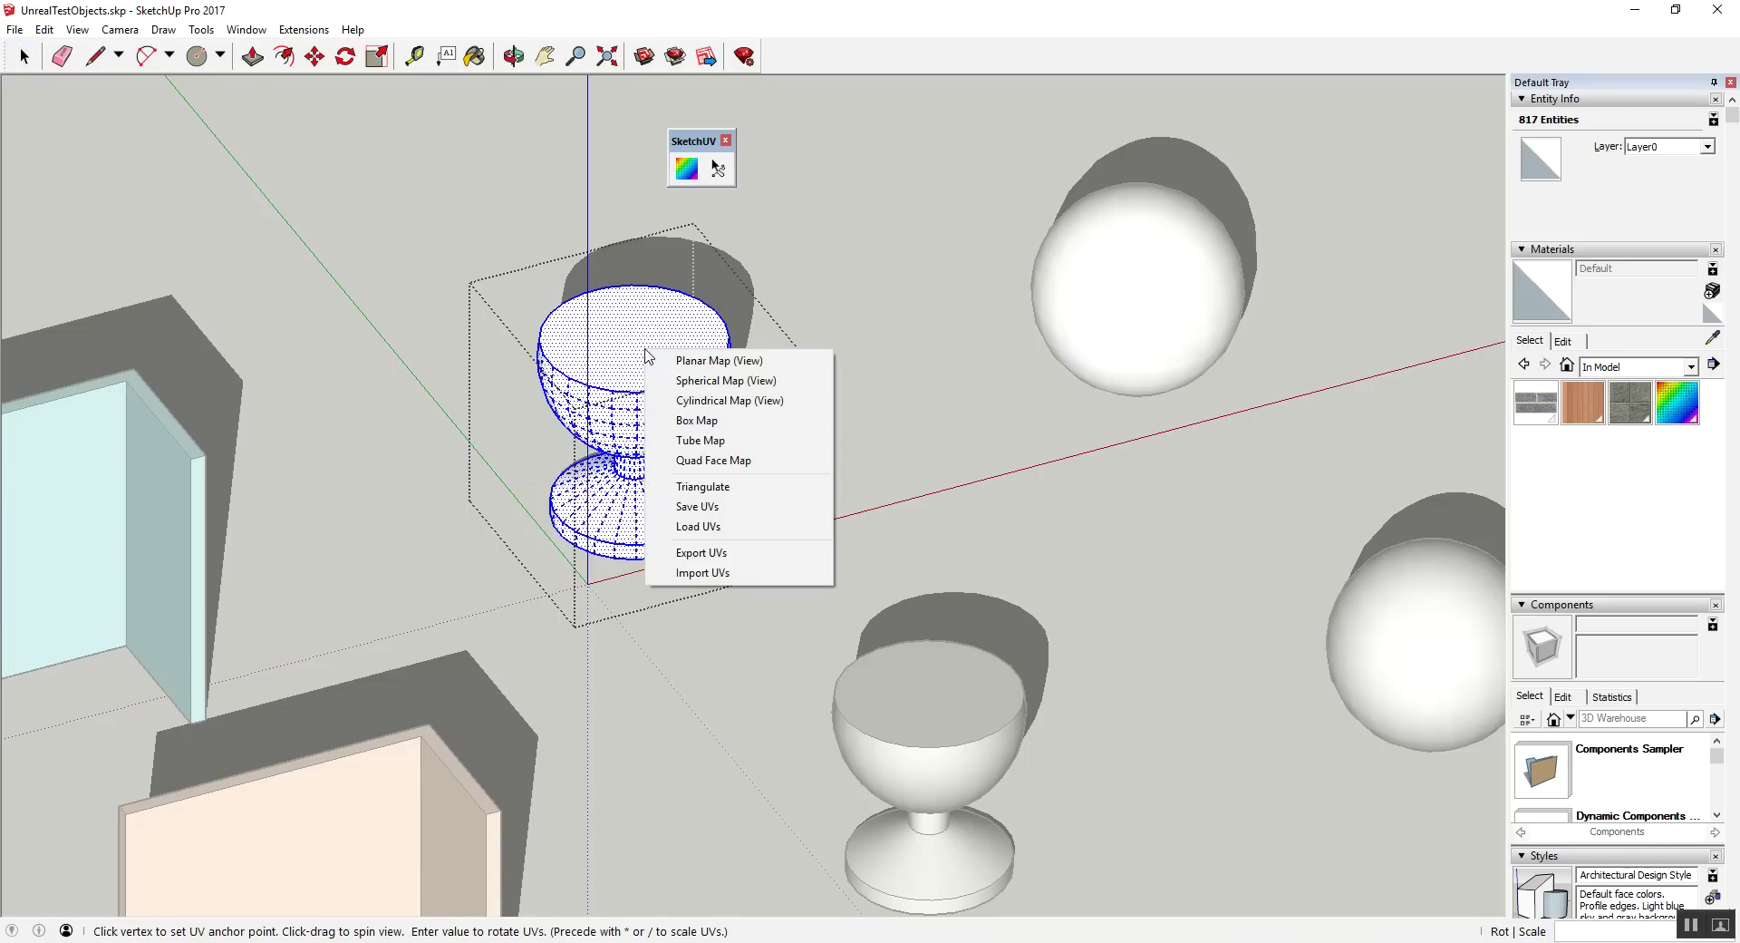
pyautogui.press('Escape')
pyautogui.press('space')
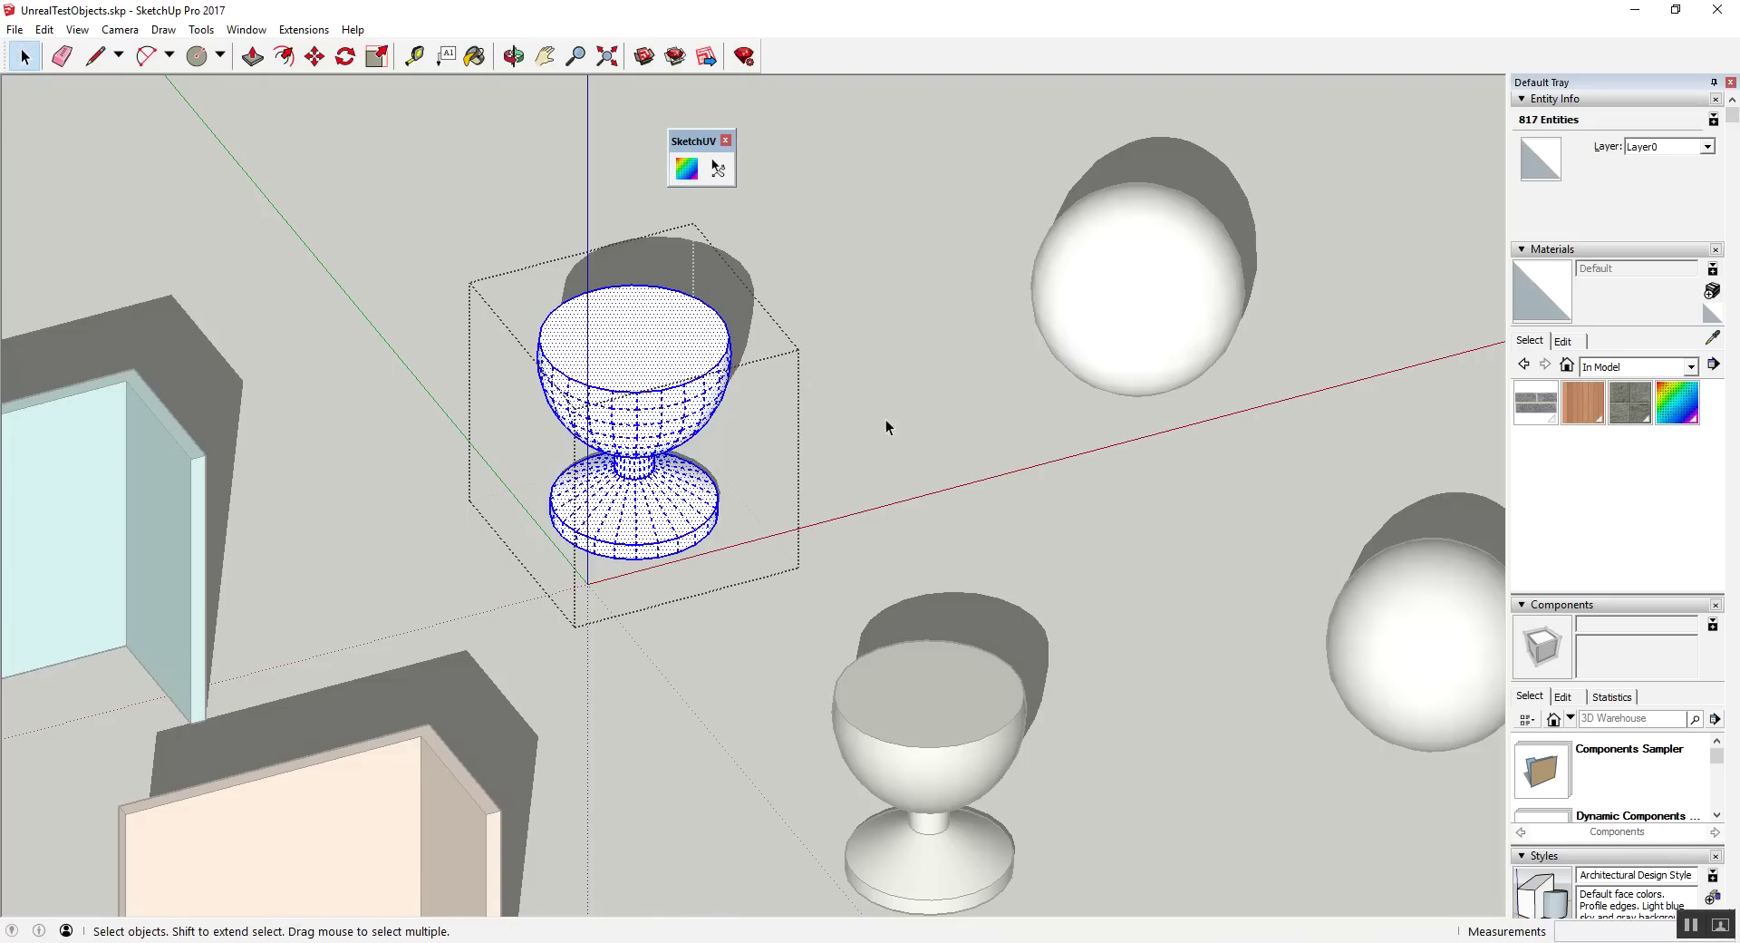
pyautogui.click(921, 444)
# Step: Reopen the goblet in Back view and apply Cylindrical Map (View) to all its geometry
pyautogui.doubleClick(637, 403)
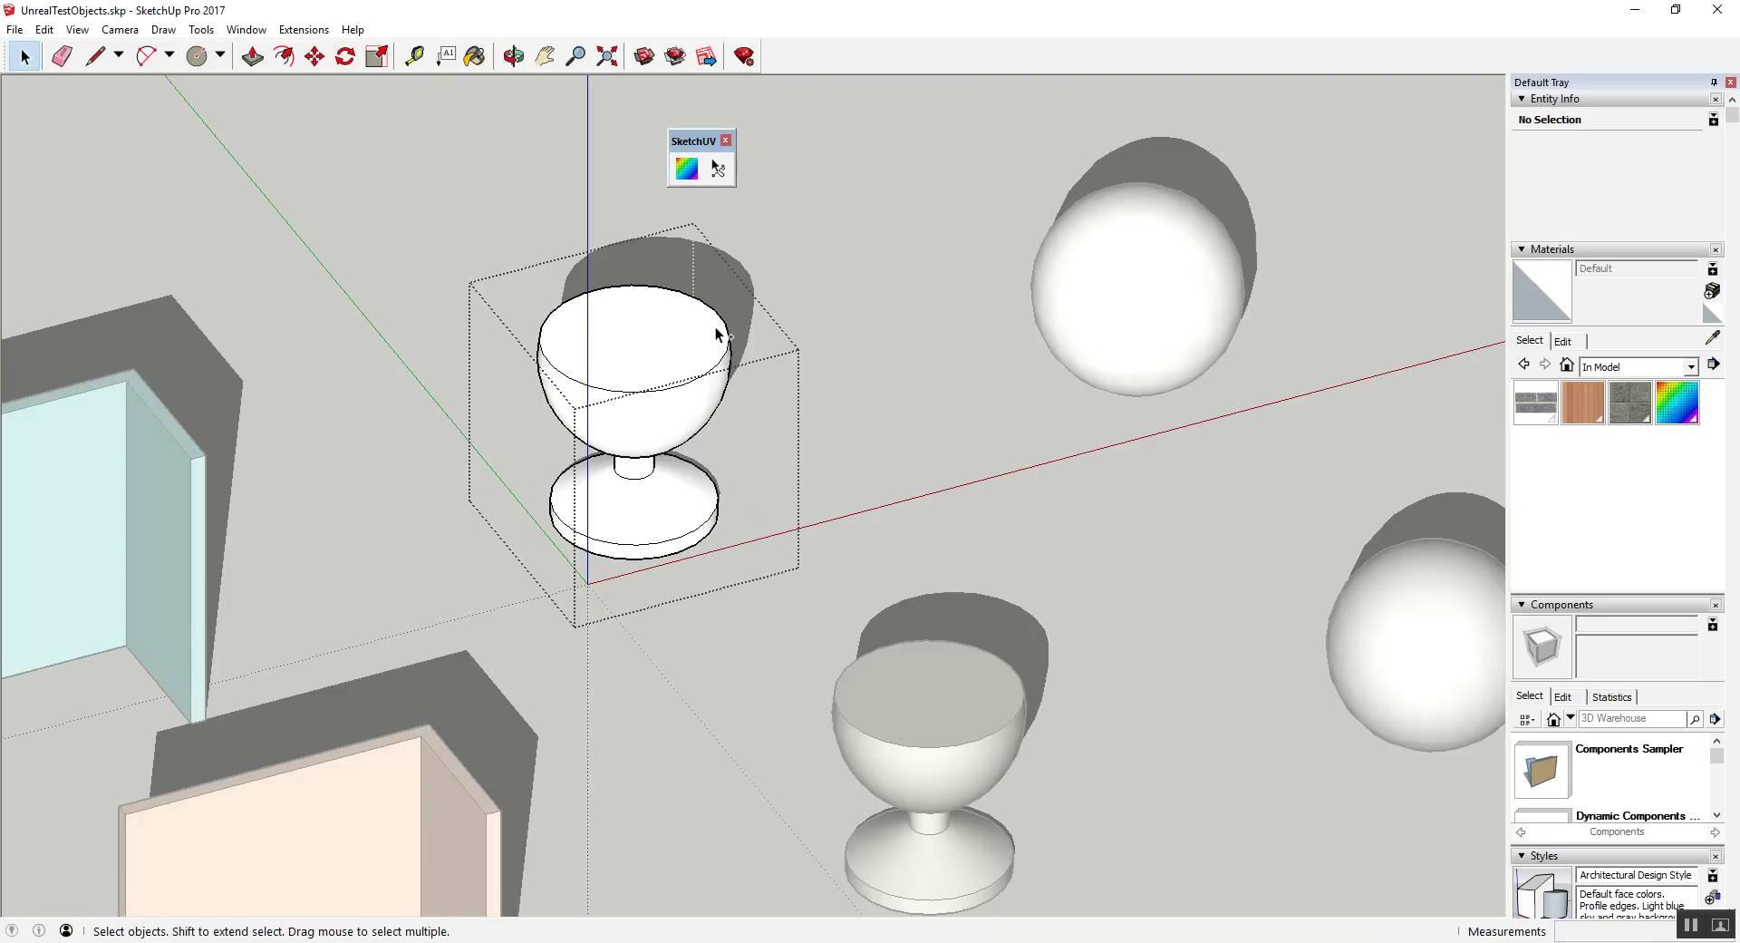
pyautogui.press('F5')
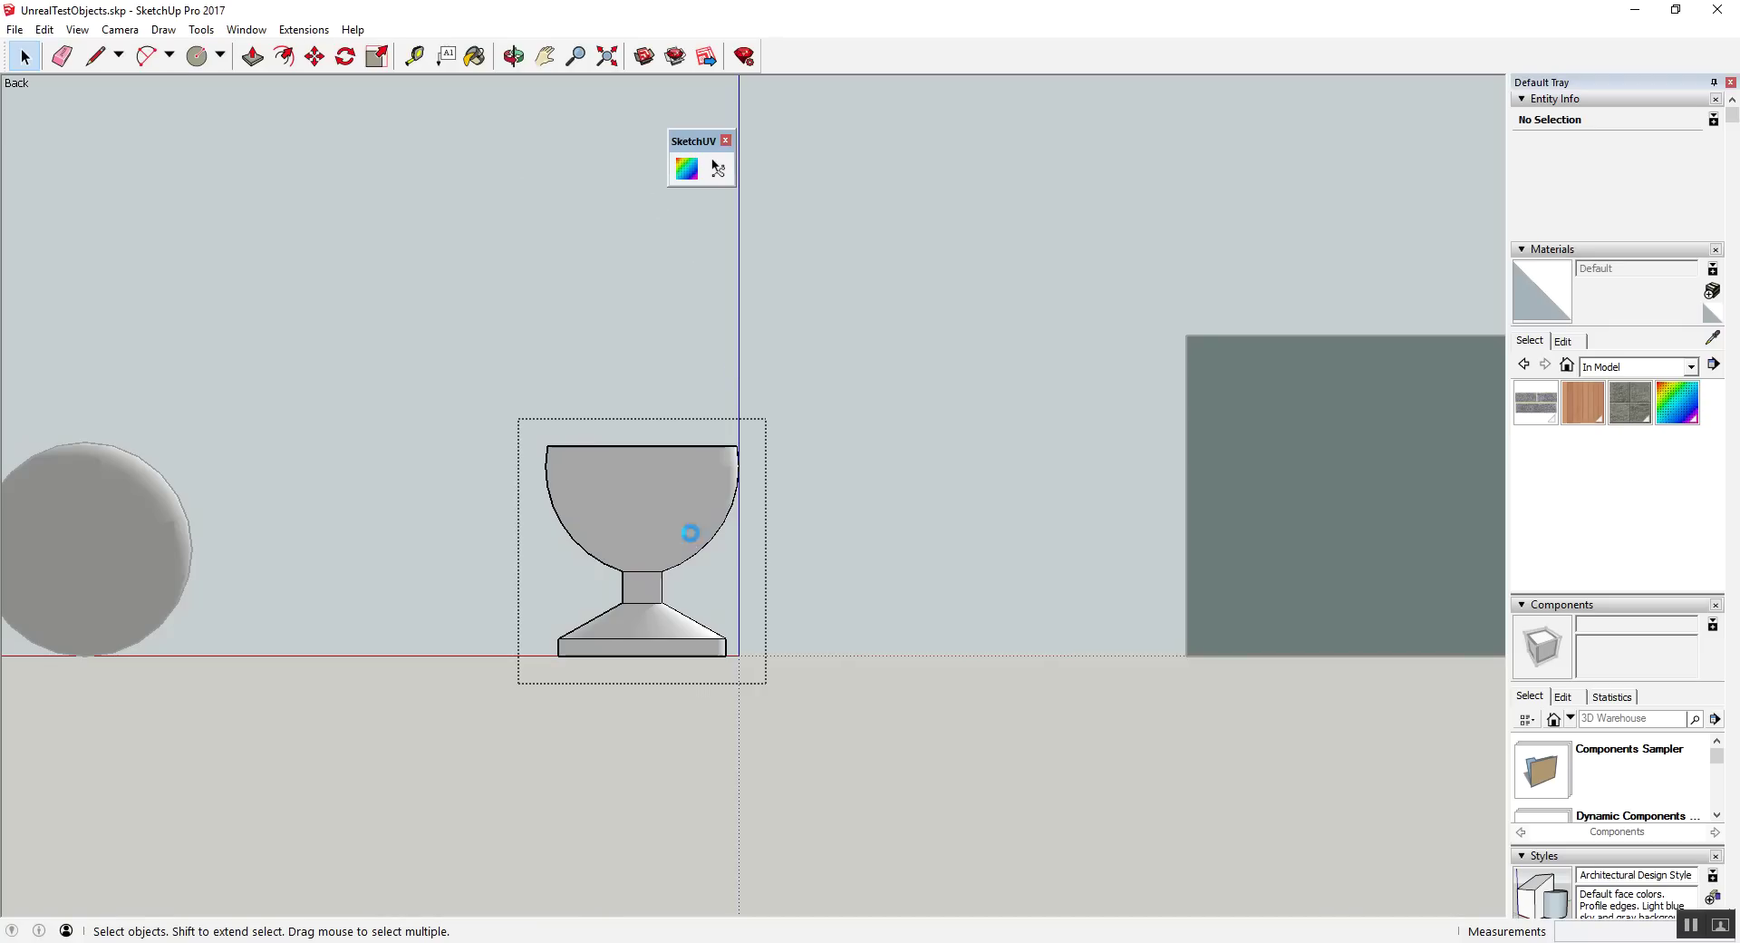
pyautogui.tripleClick(690, 525)
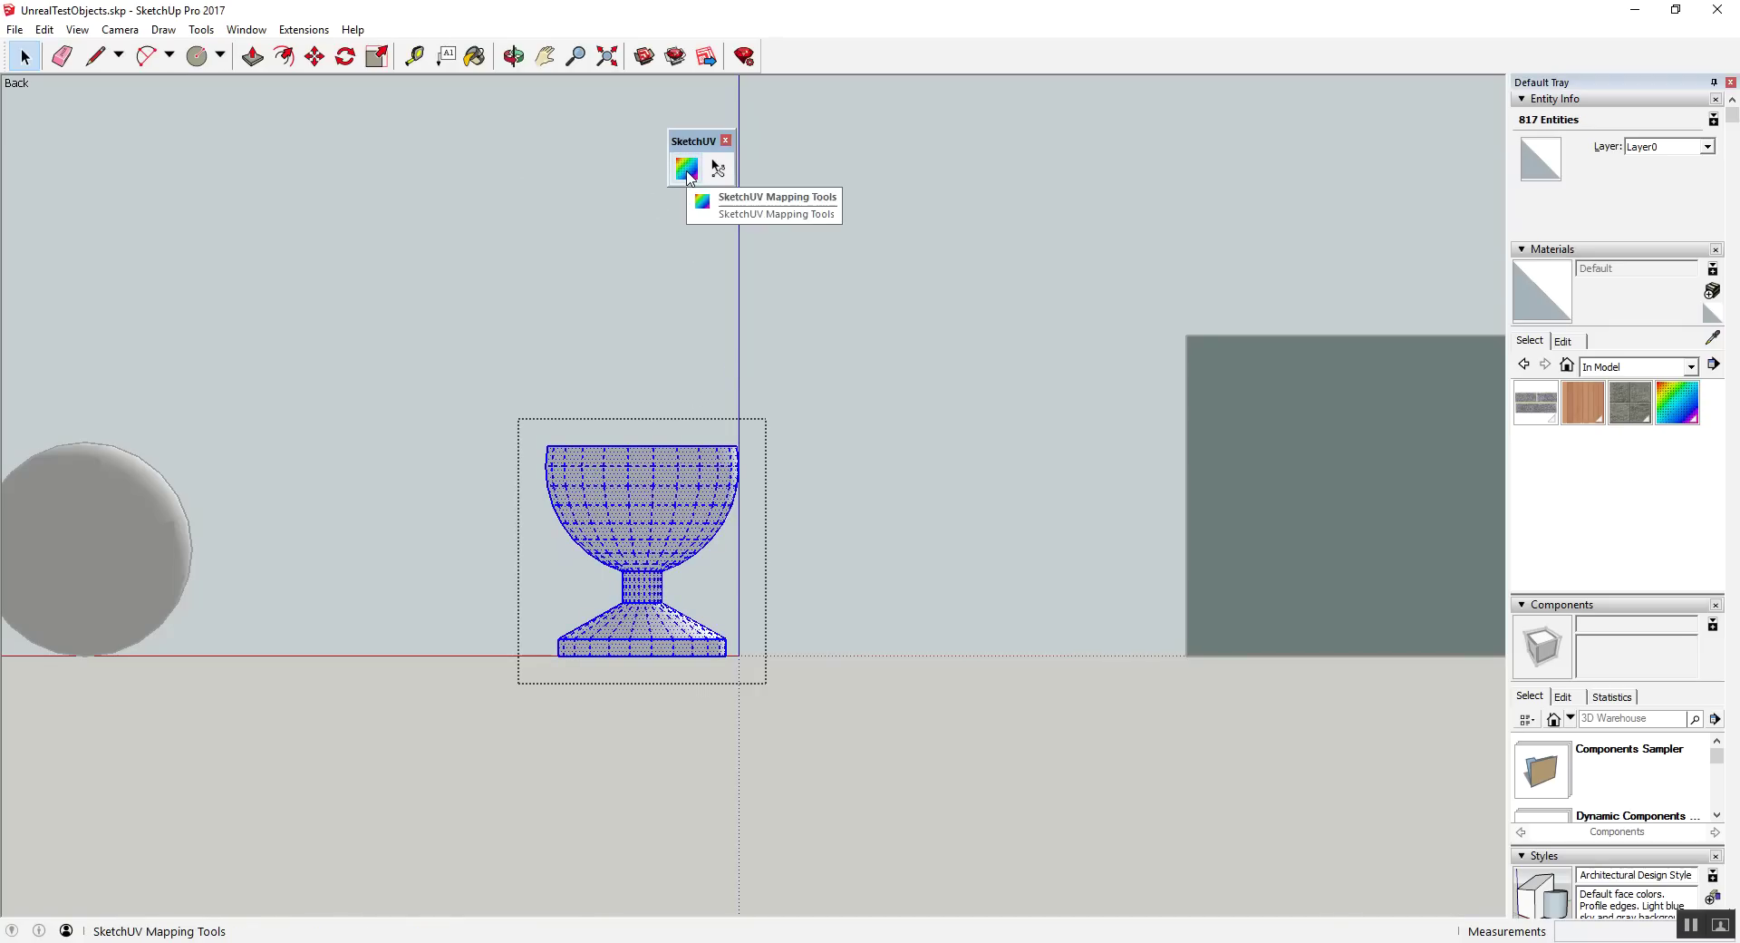
pyautogui.click(687, 171)
pyautogui.rightClick(660, 504)
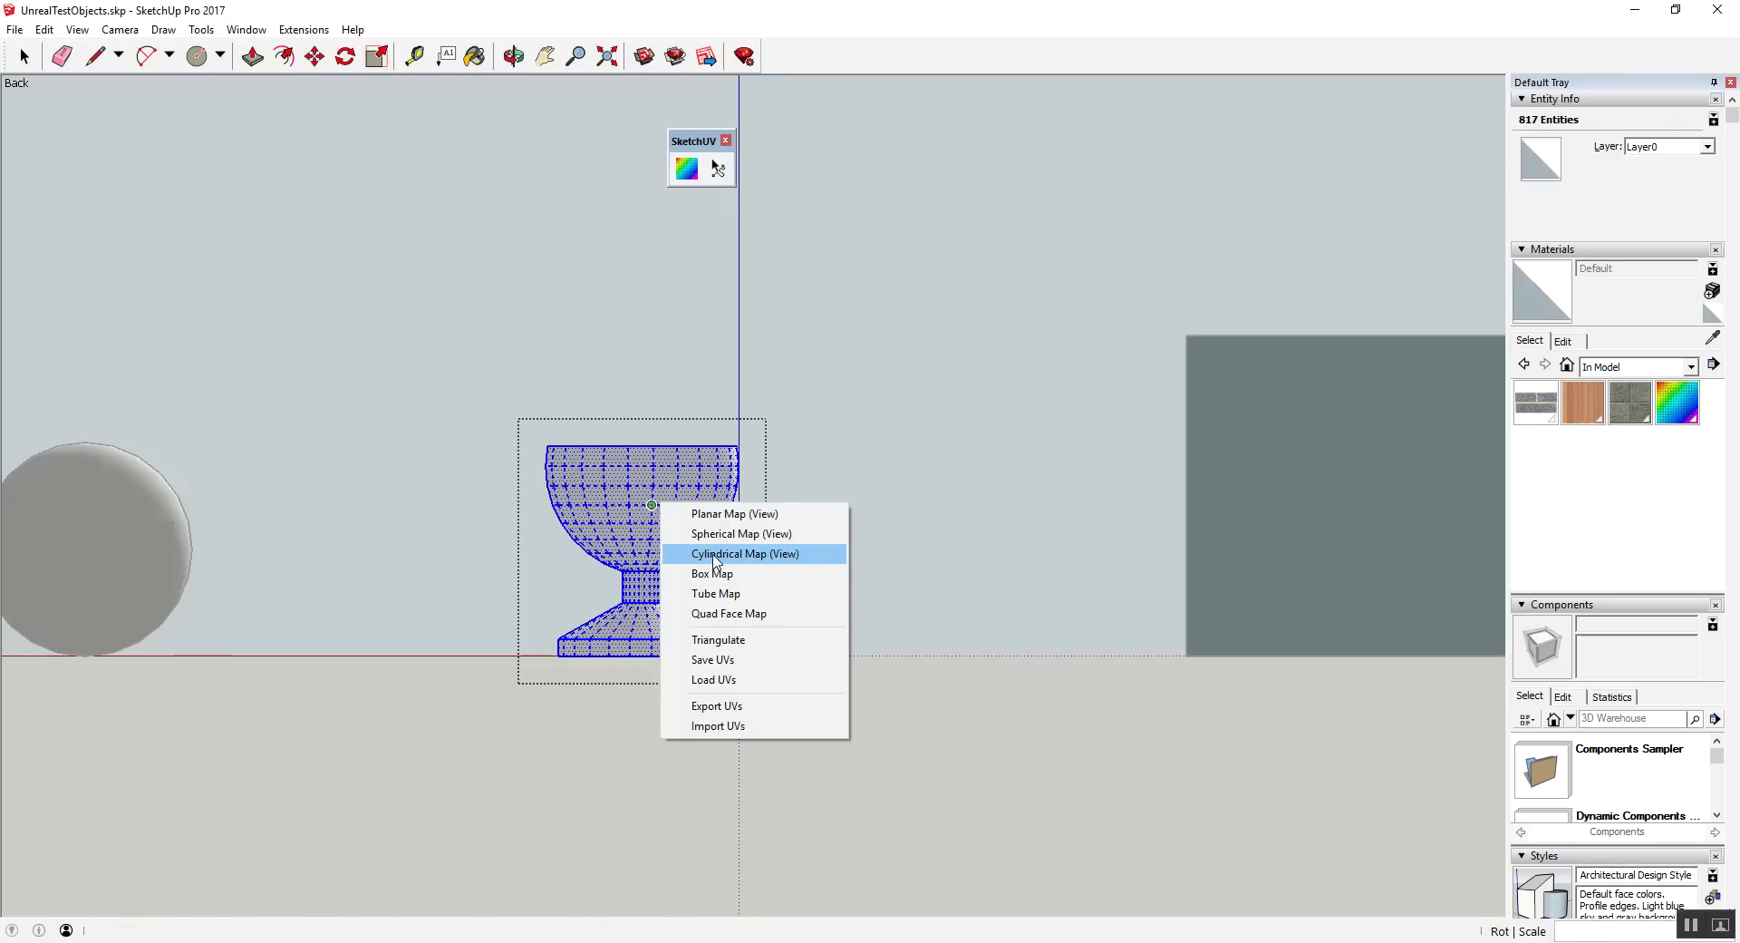
pyautogui.click(715, 553)
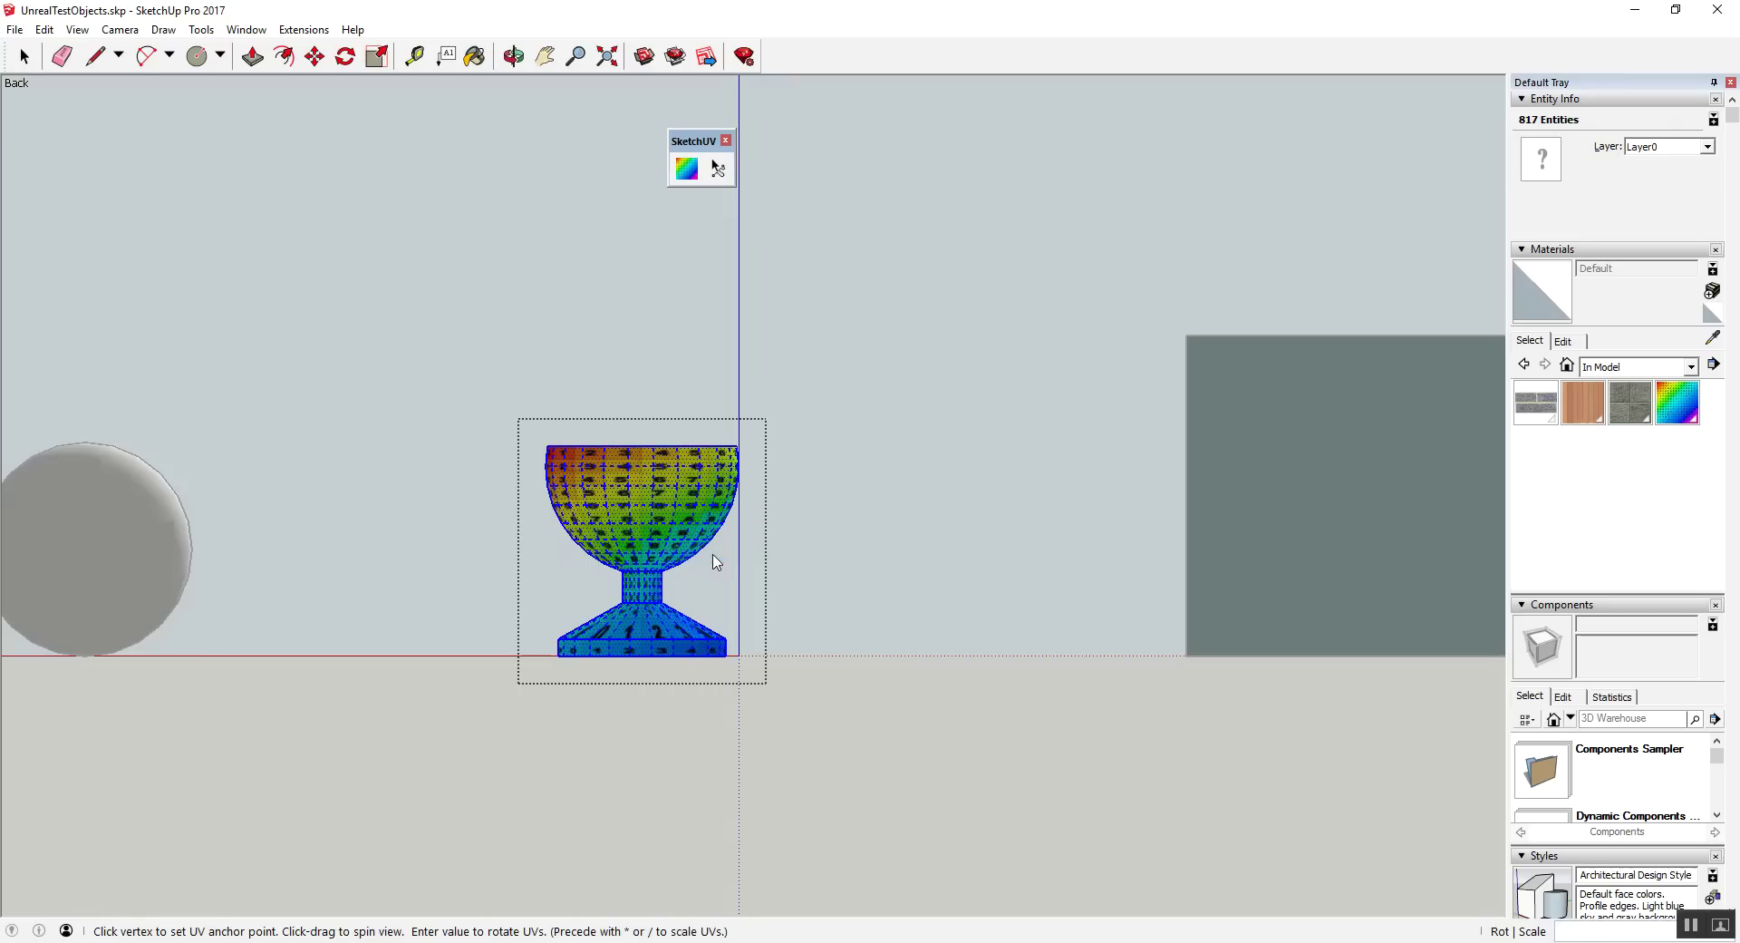
pyautogui.press('space')
pyautogui.scroll(2, 672, 568)
pyautogui.scroll(2, 672, 569)
pyautogui.press('o')
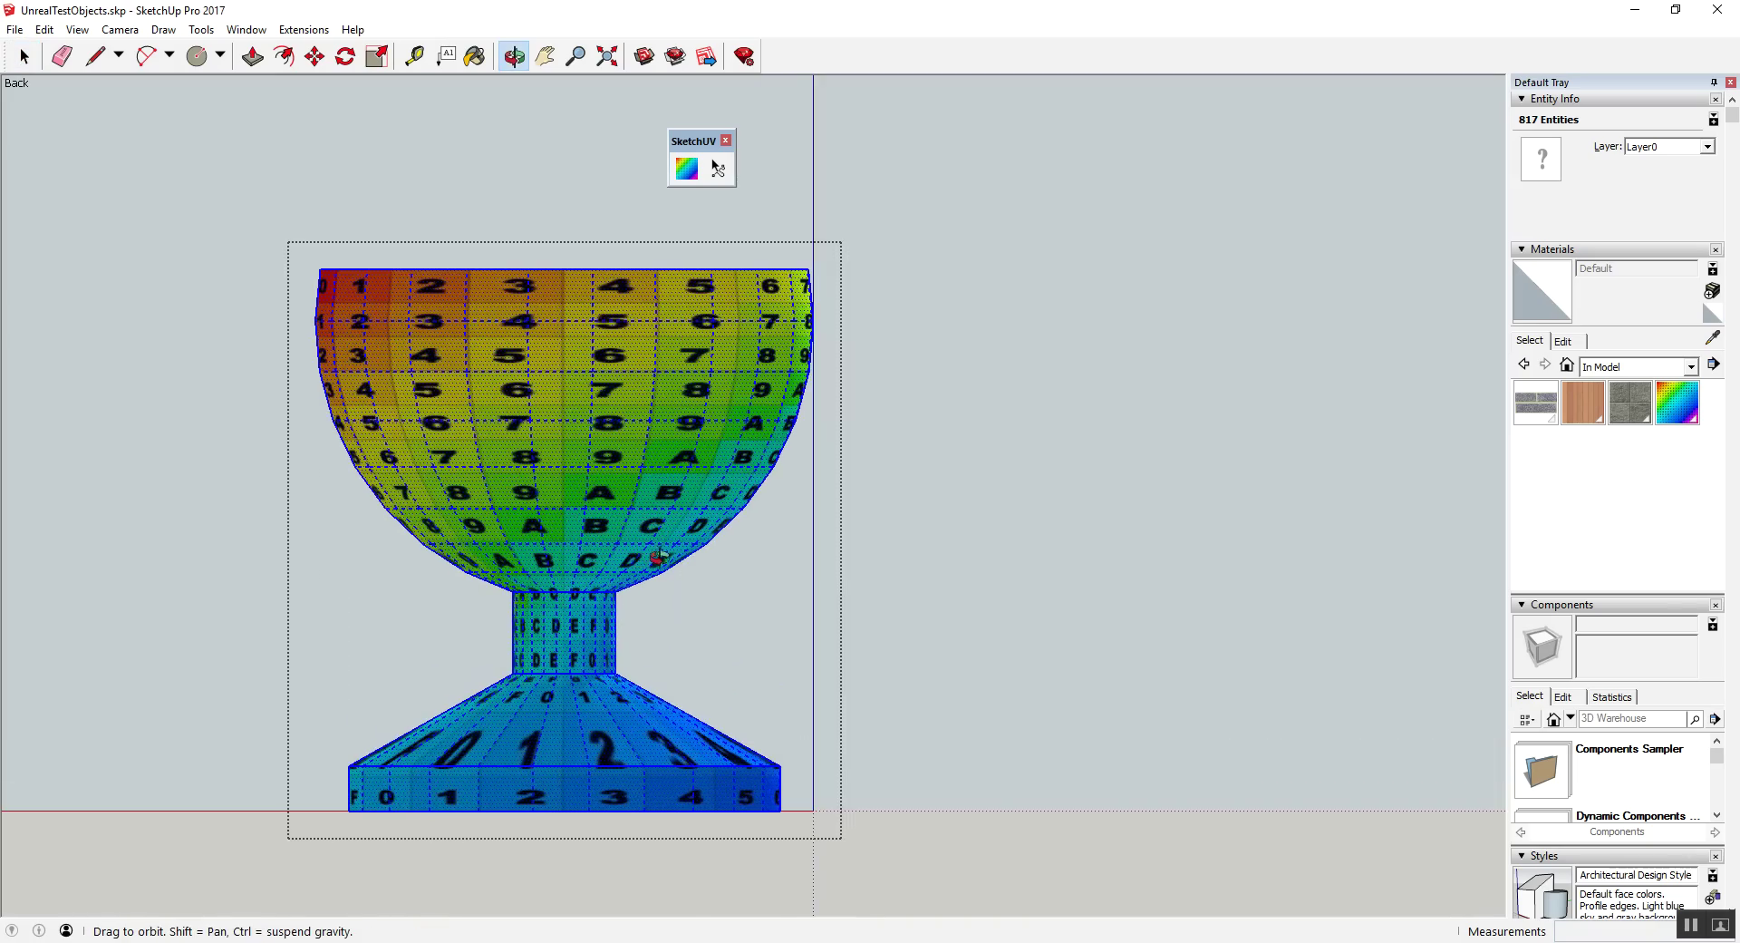
pyautogui.moveTo(673, 568)
pyautogui.mouseDown()
pyautogui.moveTo(445, 633)
pyautogui.moveTo(1184, 718)
pyautogui.moveTo(626, 505)
pyautogui.moveTo(632, 437)
pyautogui.moveTo(770, 635)
pyautogui.mouseUp()
pyautogui.press('space')
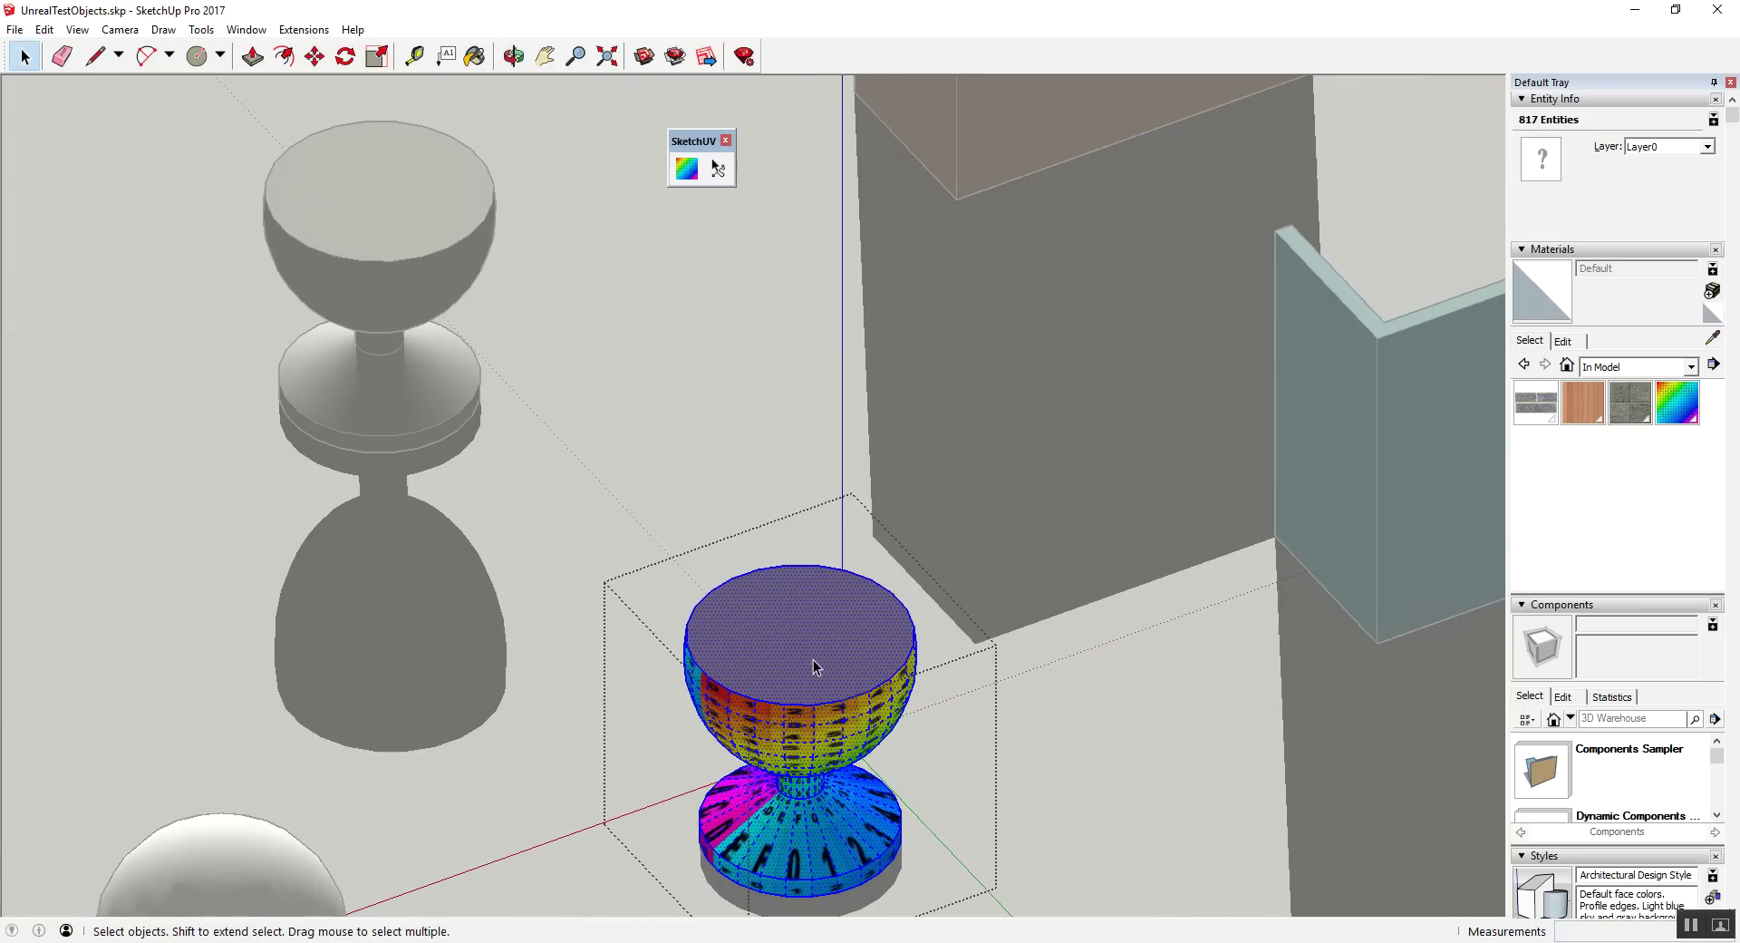
pyautogui.click(813, 661)
pyautogui.rightClick(796, 665)
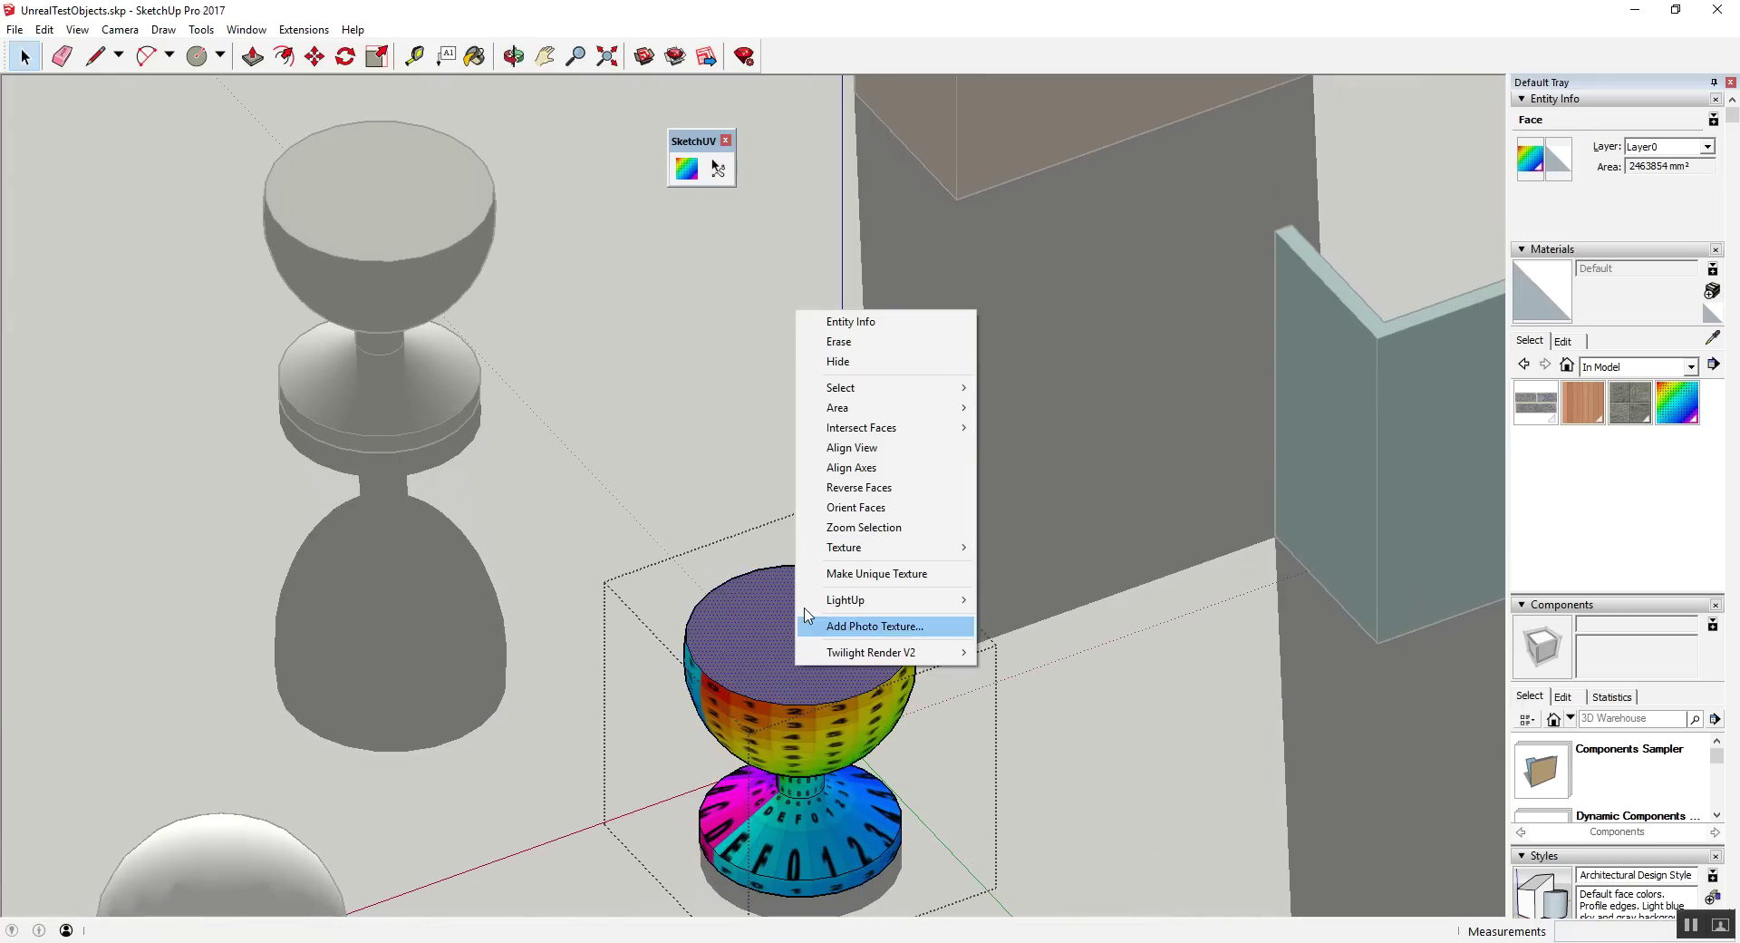
pyautogui.click(686, 168)
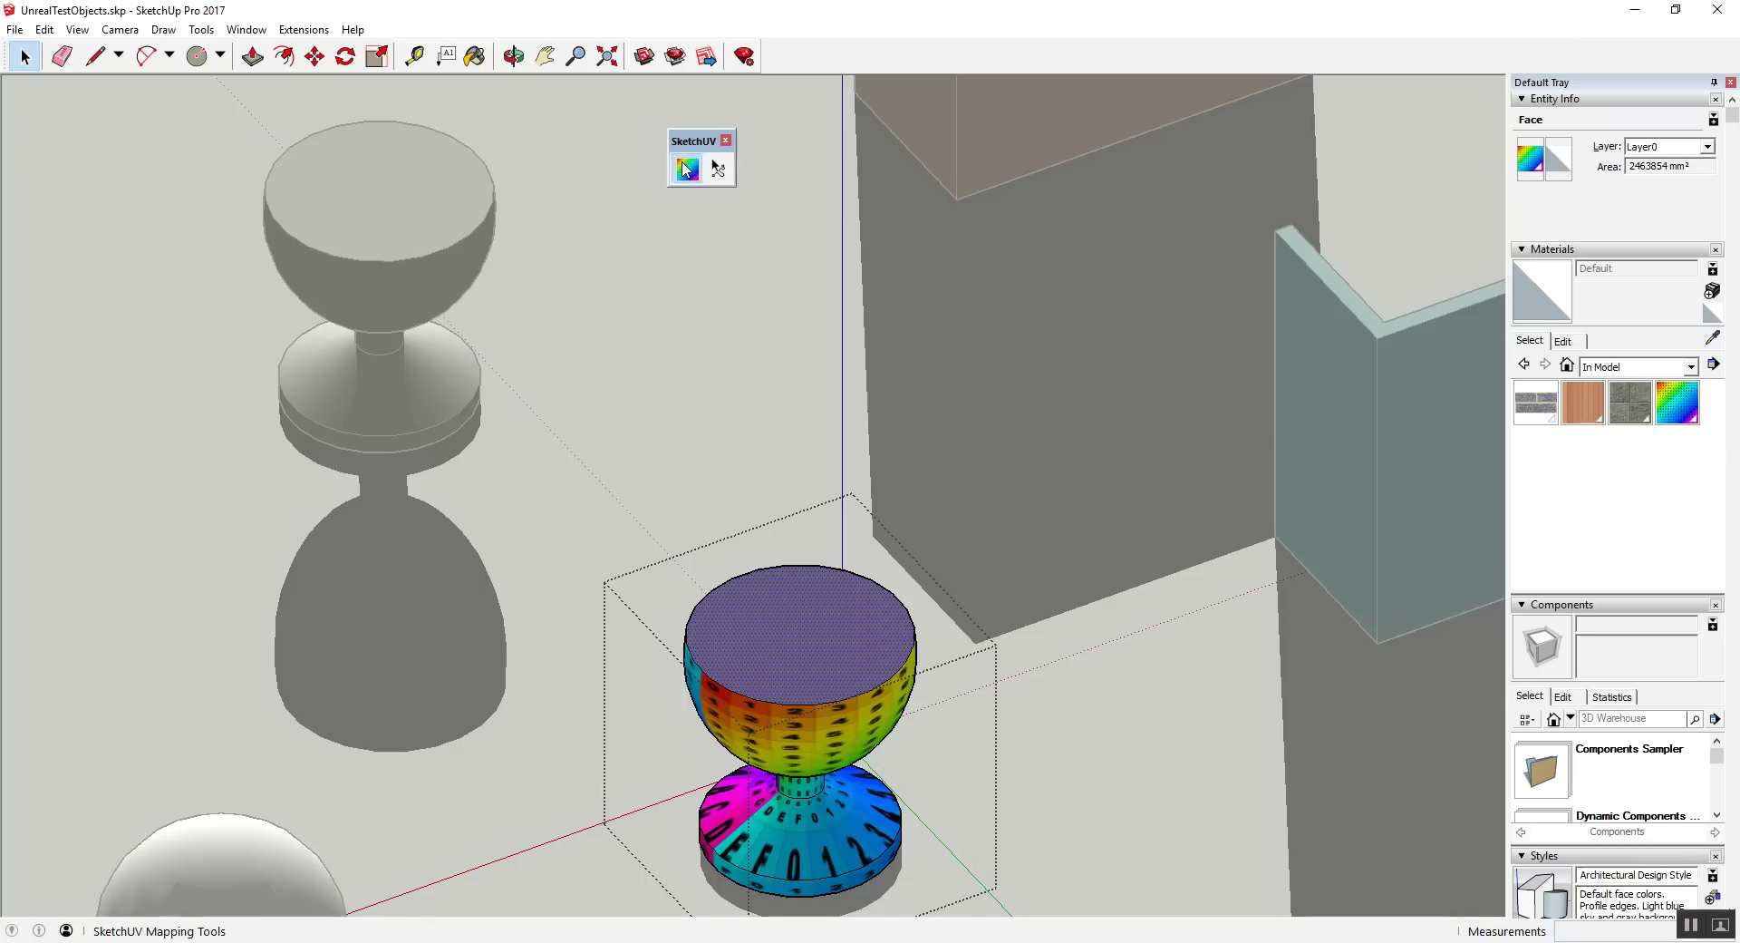
pyautogui.rightClick(801, 635)
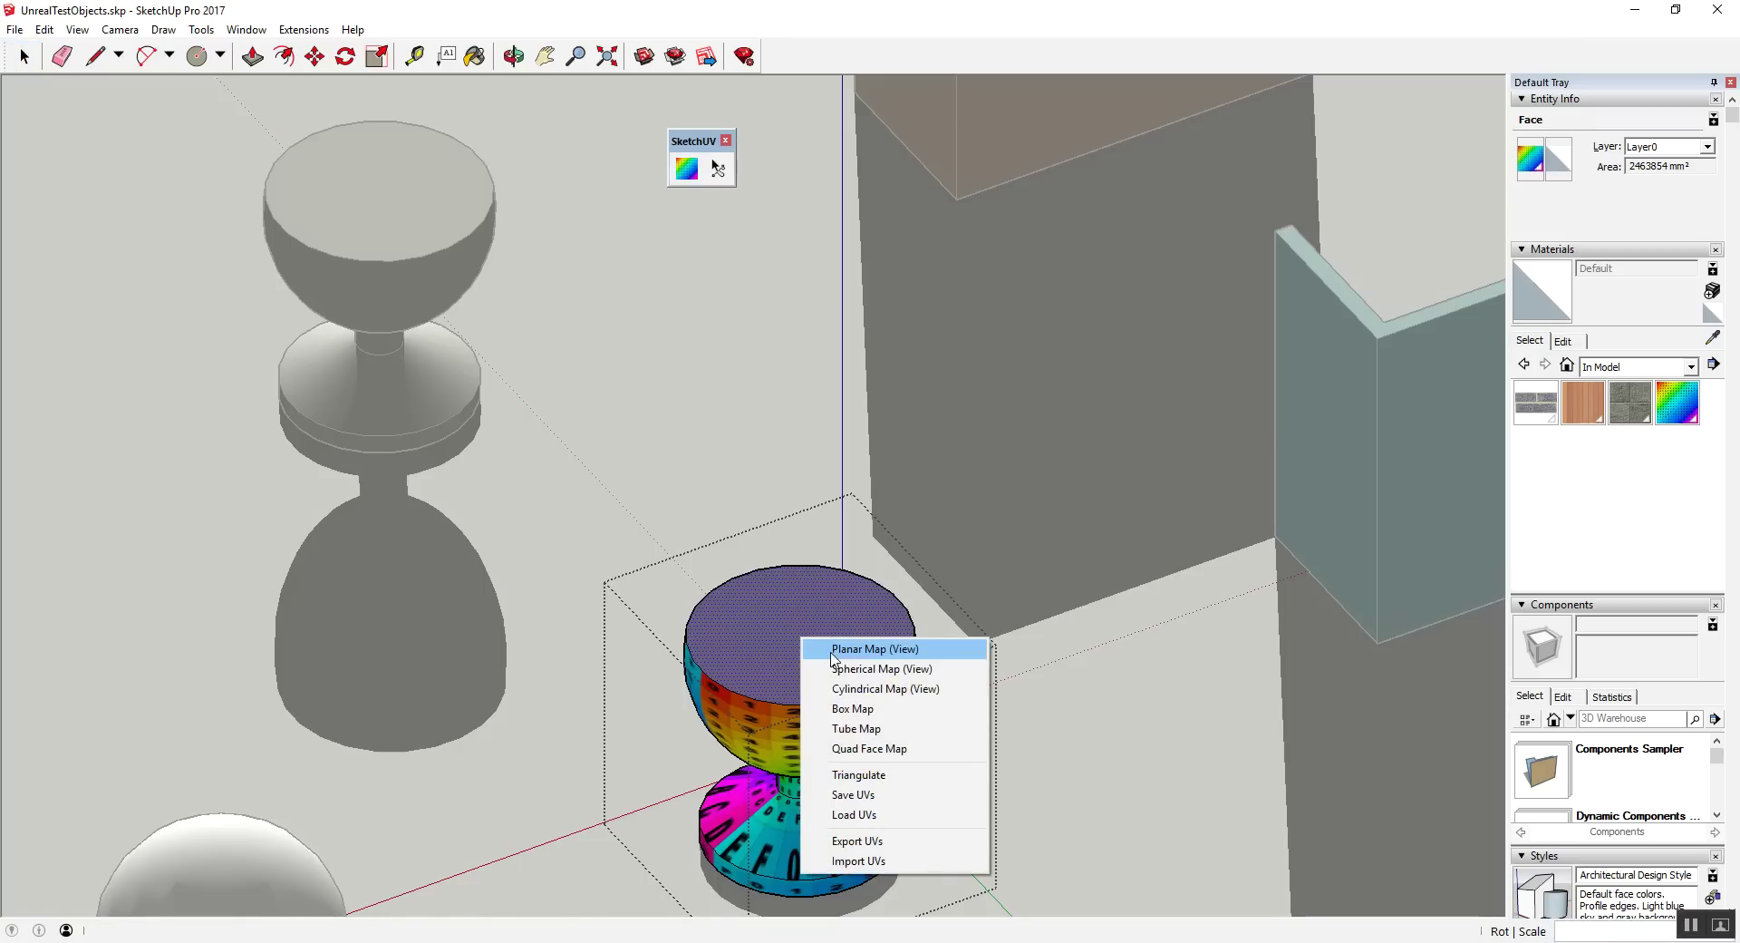
pyautogui.click(877, 709)
pyautogui.press('space')
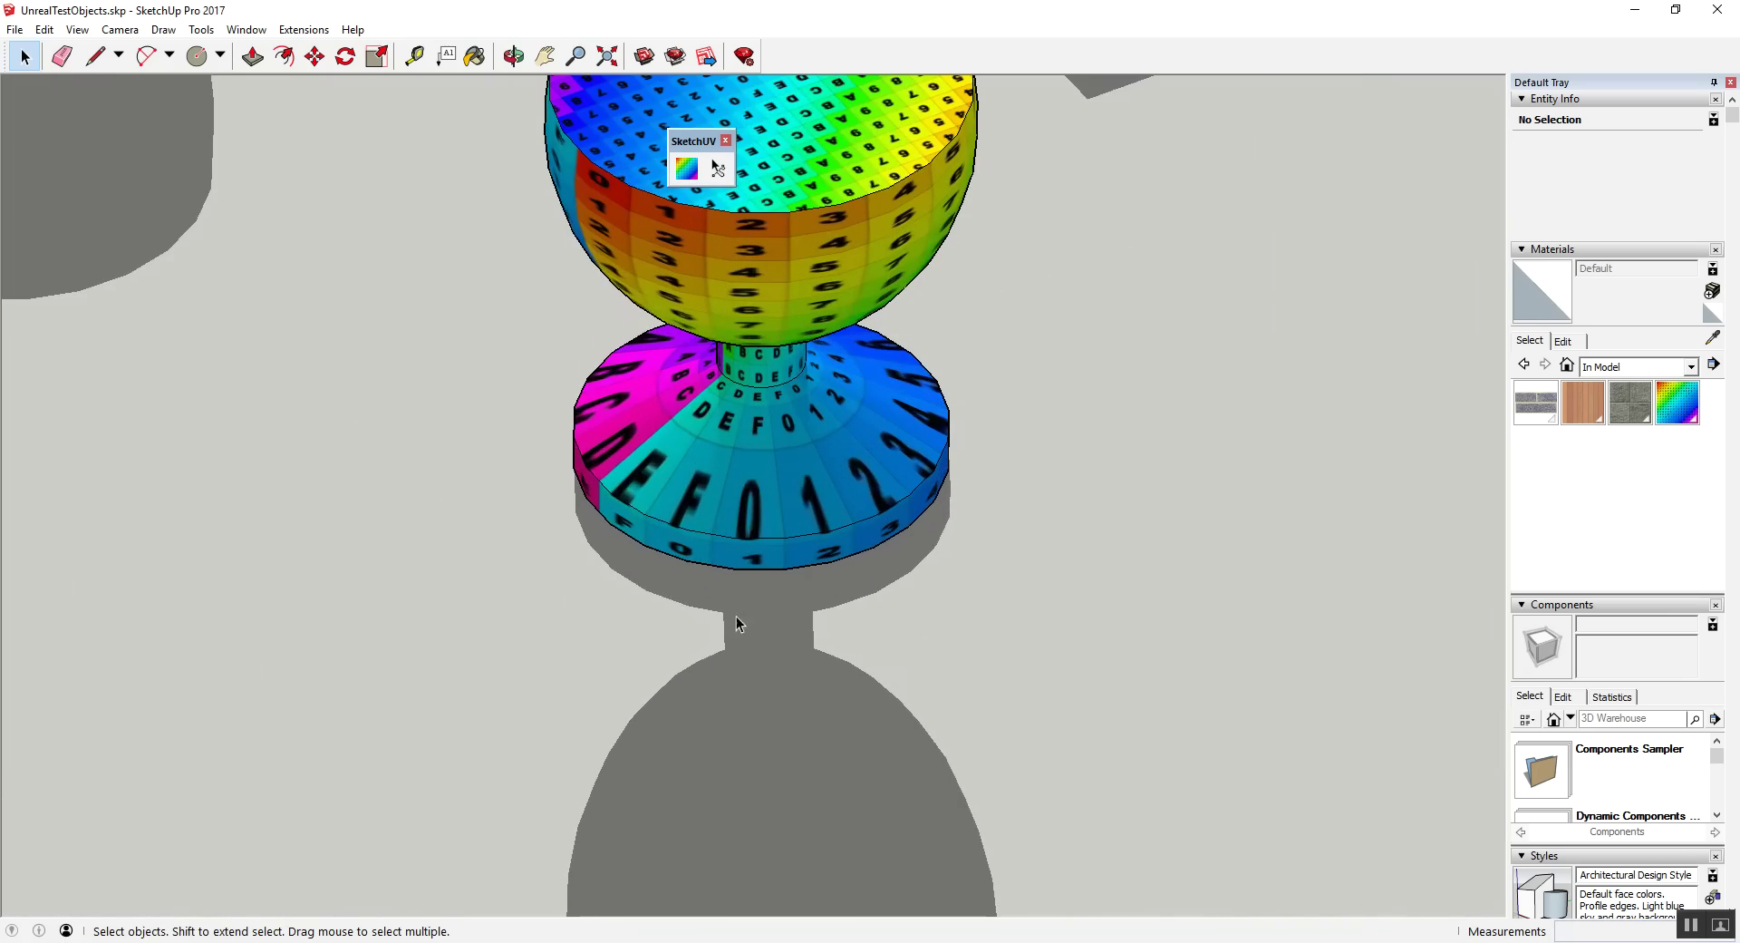
pyautogui.moveTo(736, 616)
pyautogui.mouseDown(button='middle')
pyautogui.moveTo(1249, 614)
pyautogui.moveTo(935, 425)
pyautogui.mouseUp(button='middle')
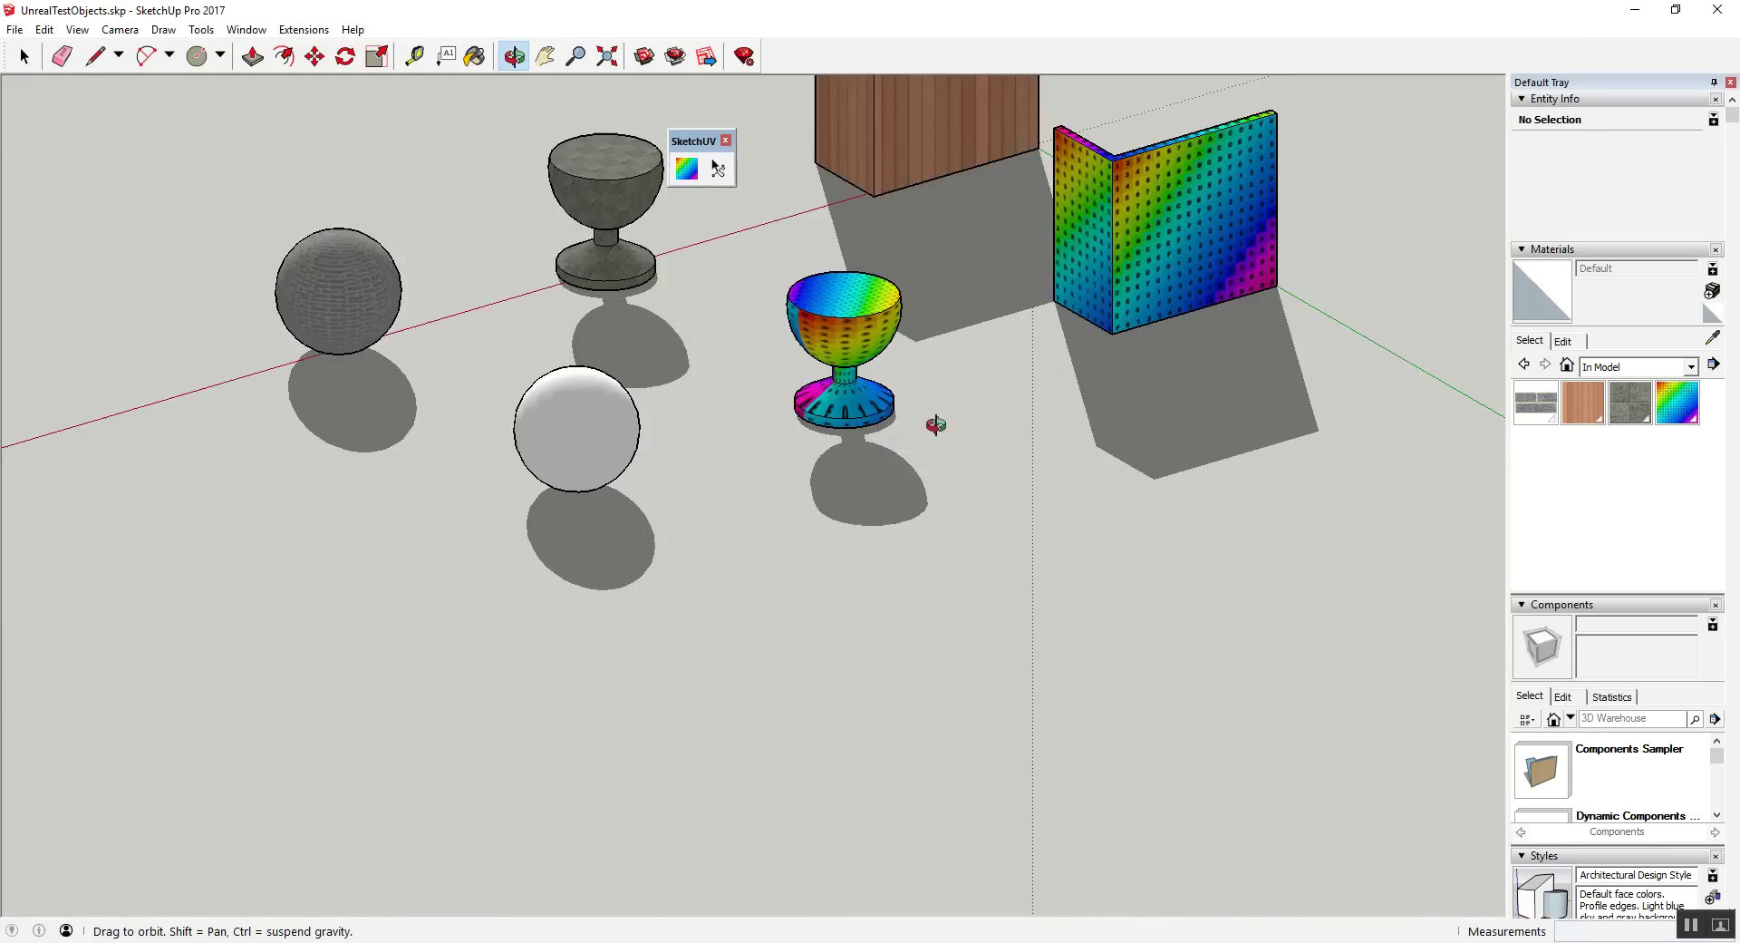
pyautogui.moveTo(935, 425); pyautogui.dragTo(517, 591)
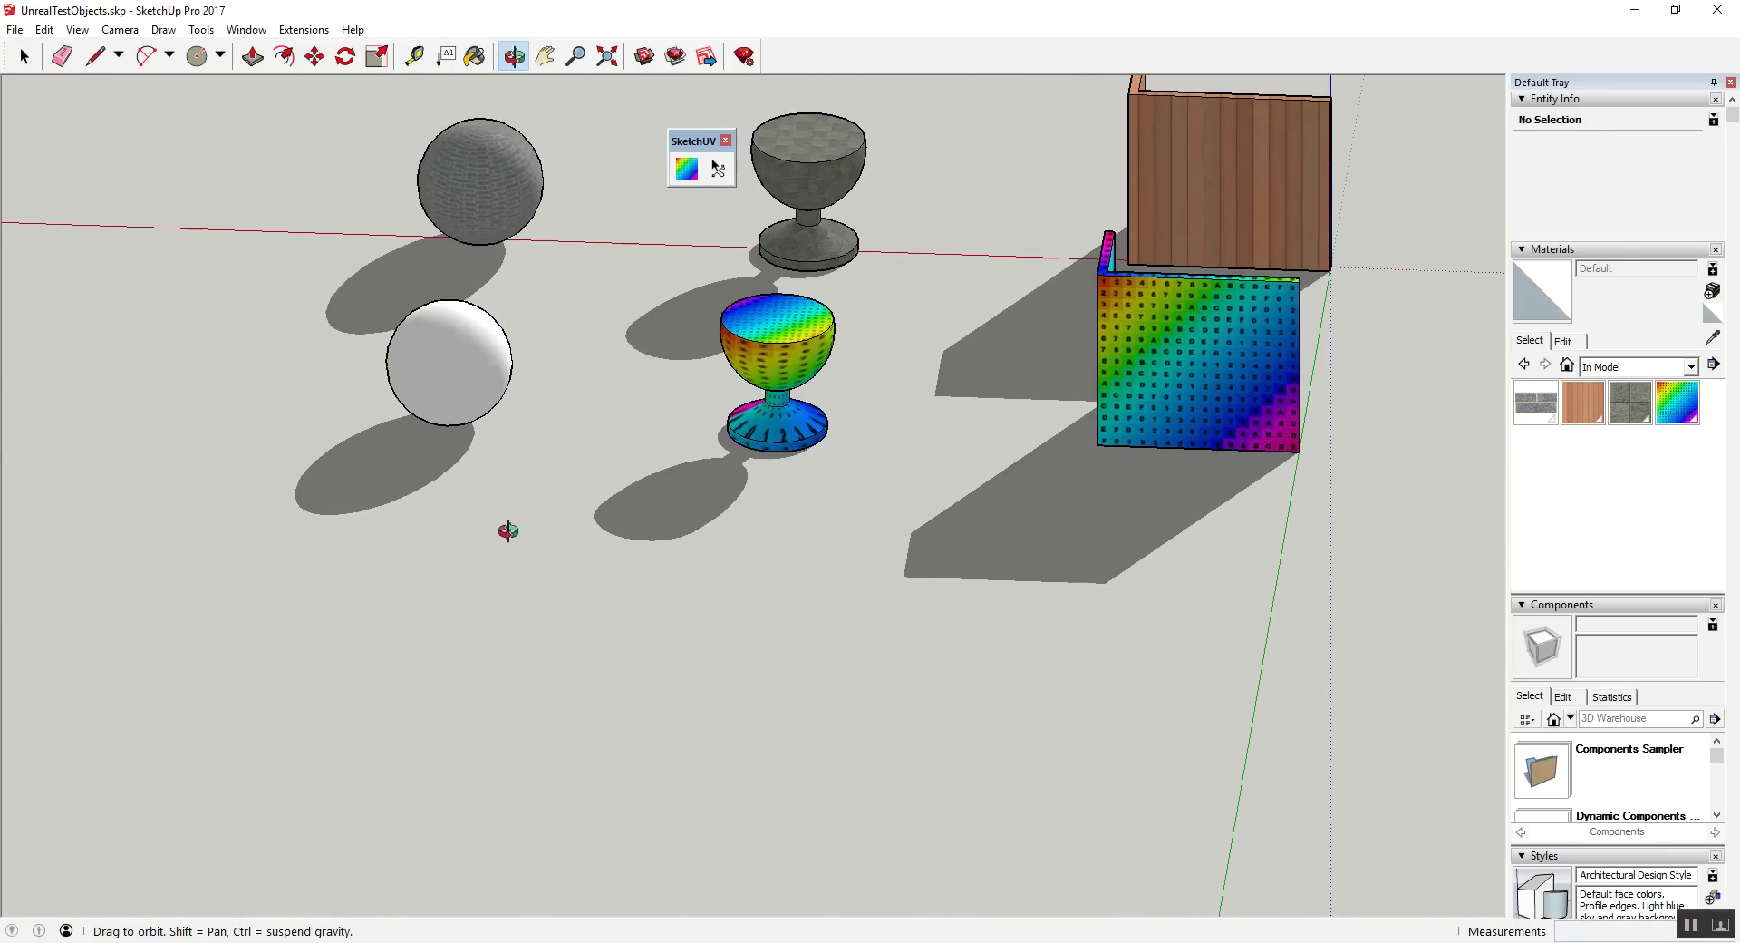
pyautogui.hotkey('ctrl', '5')
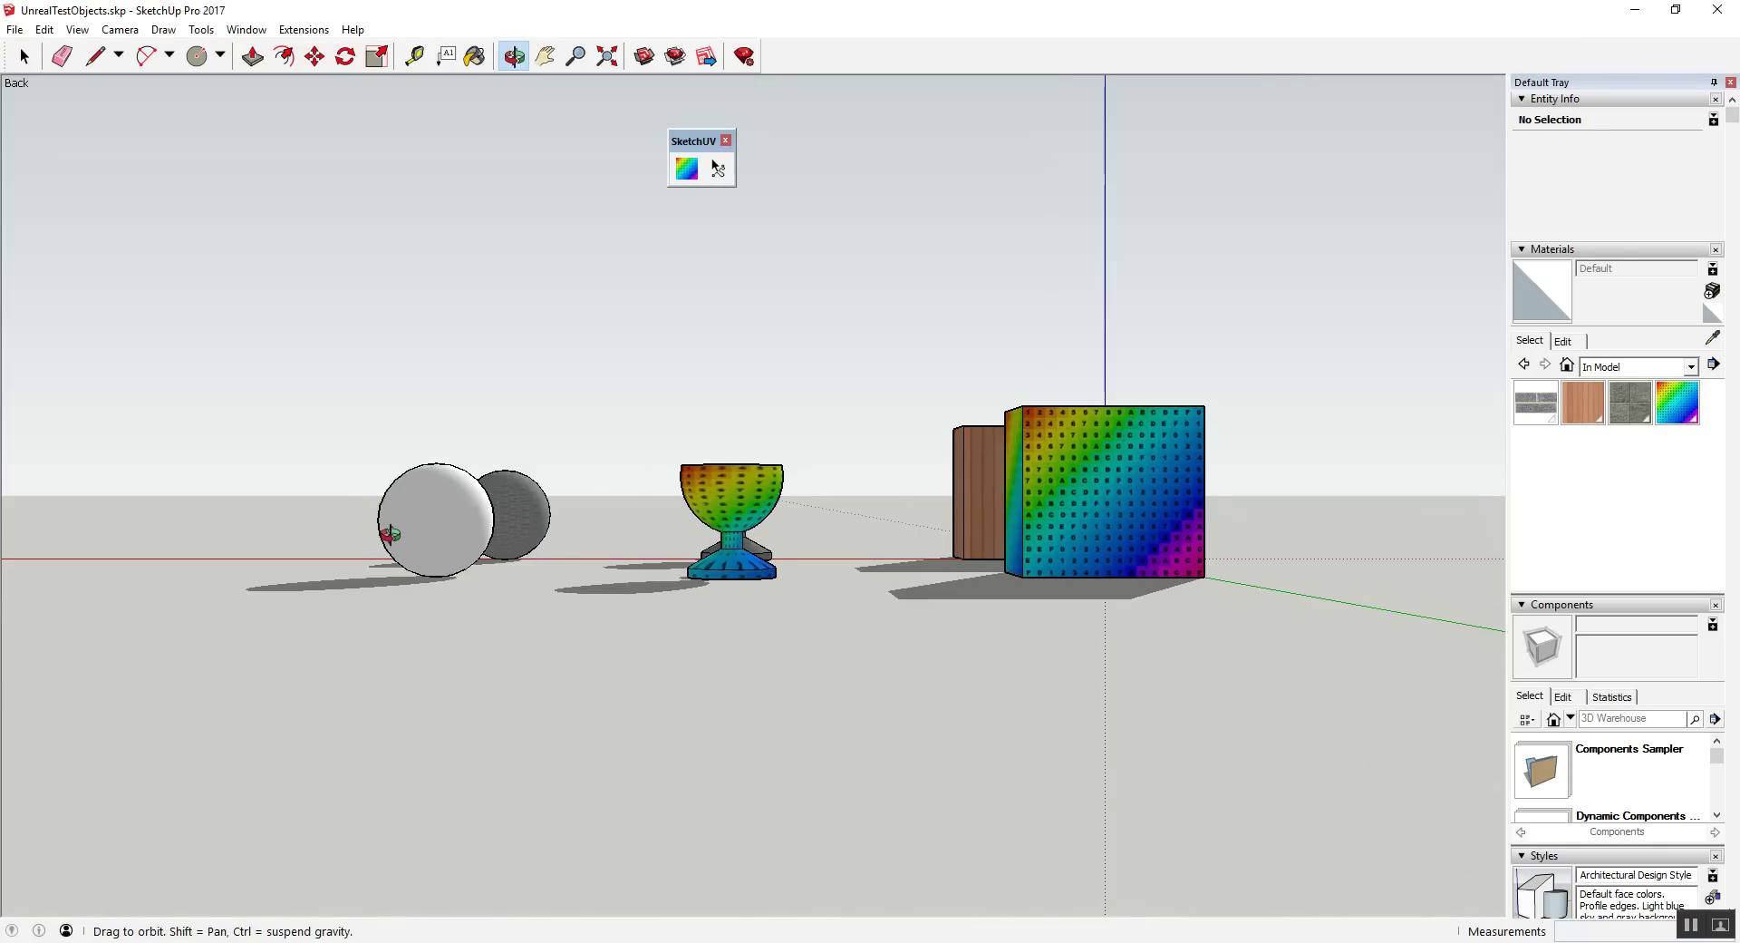
# Step: Apply SketchUV Spherical Map (View) to all of the white sphere's geometry
pyautogui.press('space')
pyautogui.scroll(4, 507, 502)
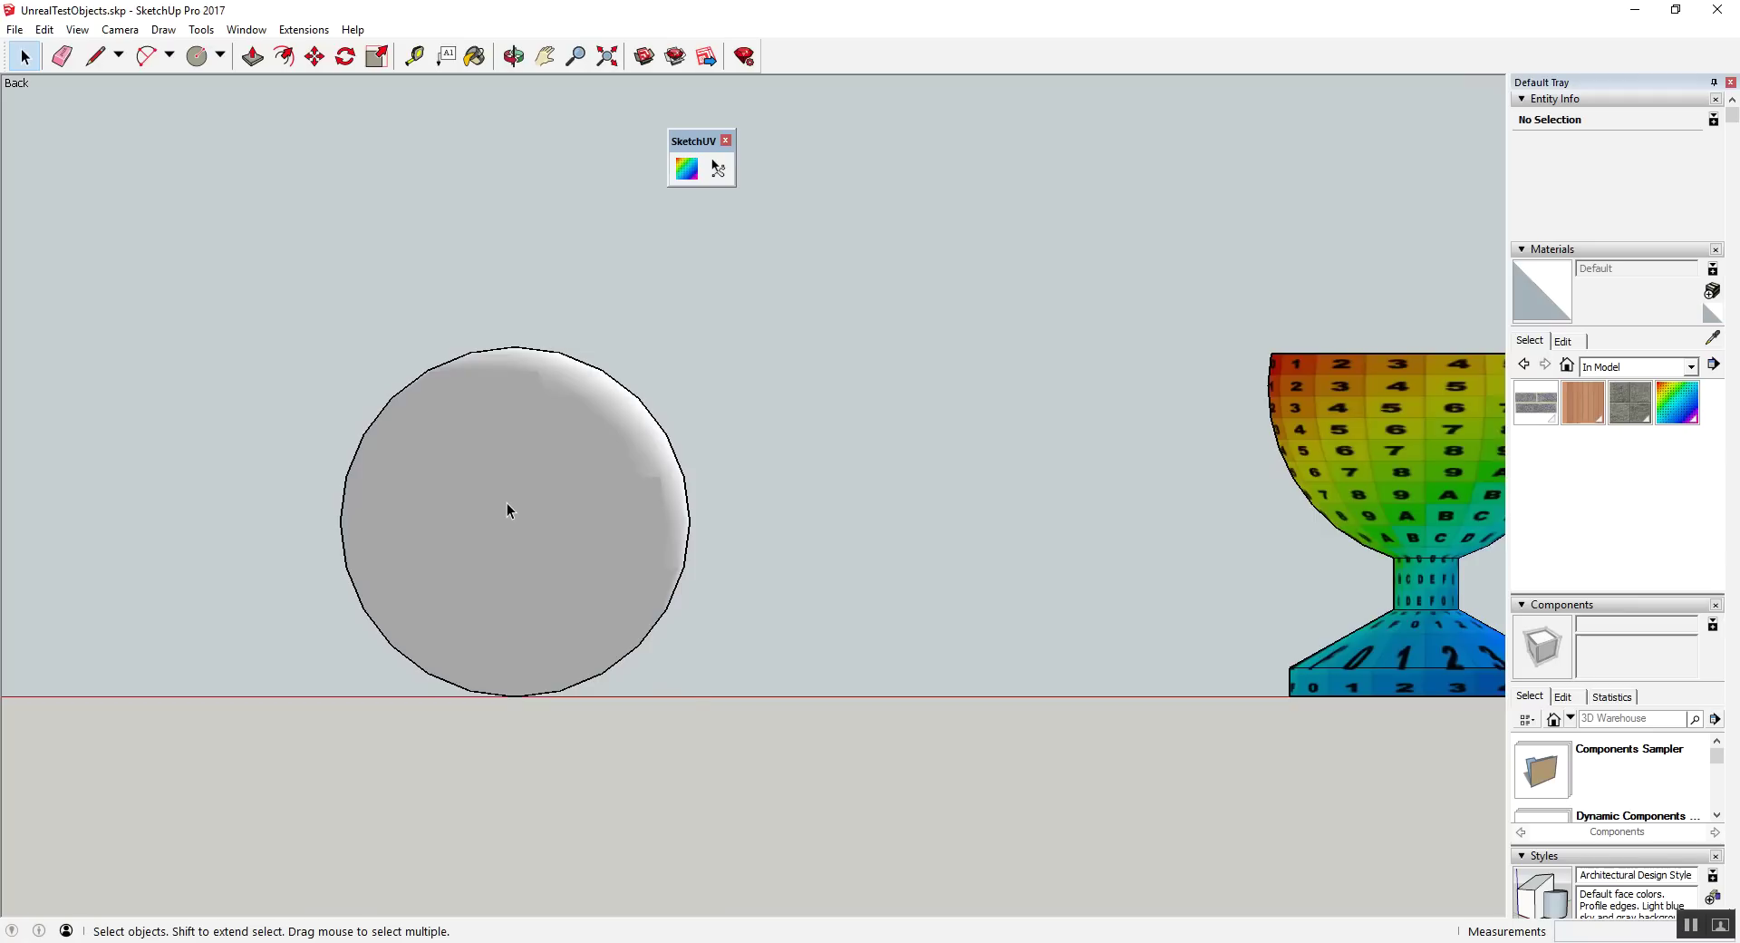
pyautogui.tripleClick(509, 509)
pyautogui.click(687, 168)
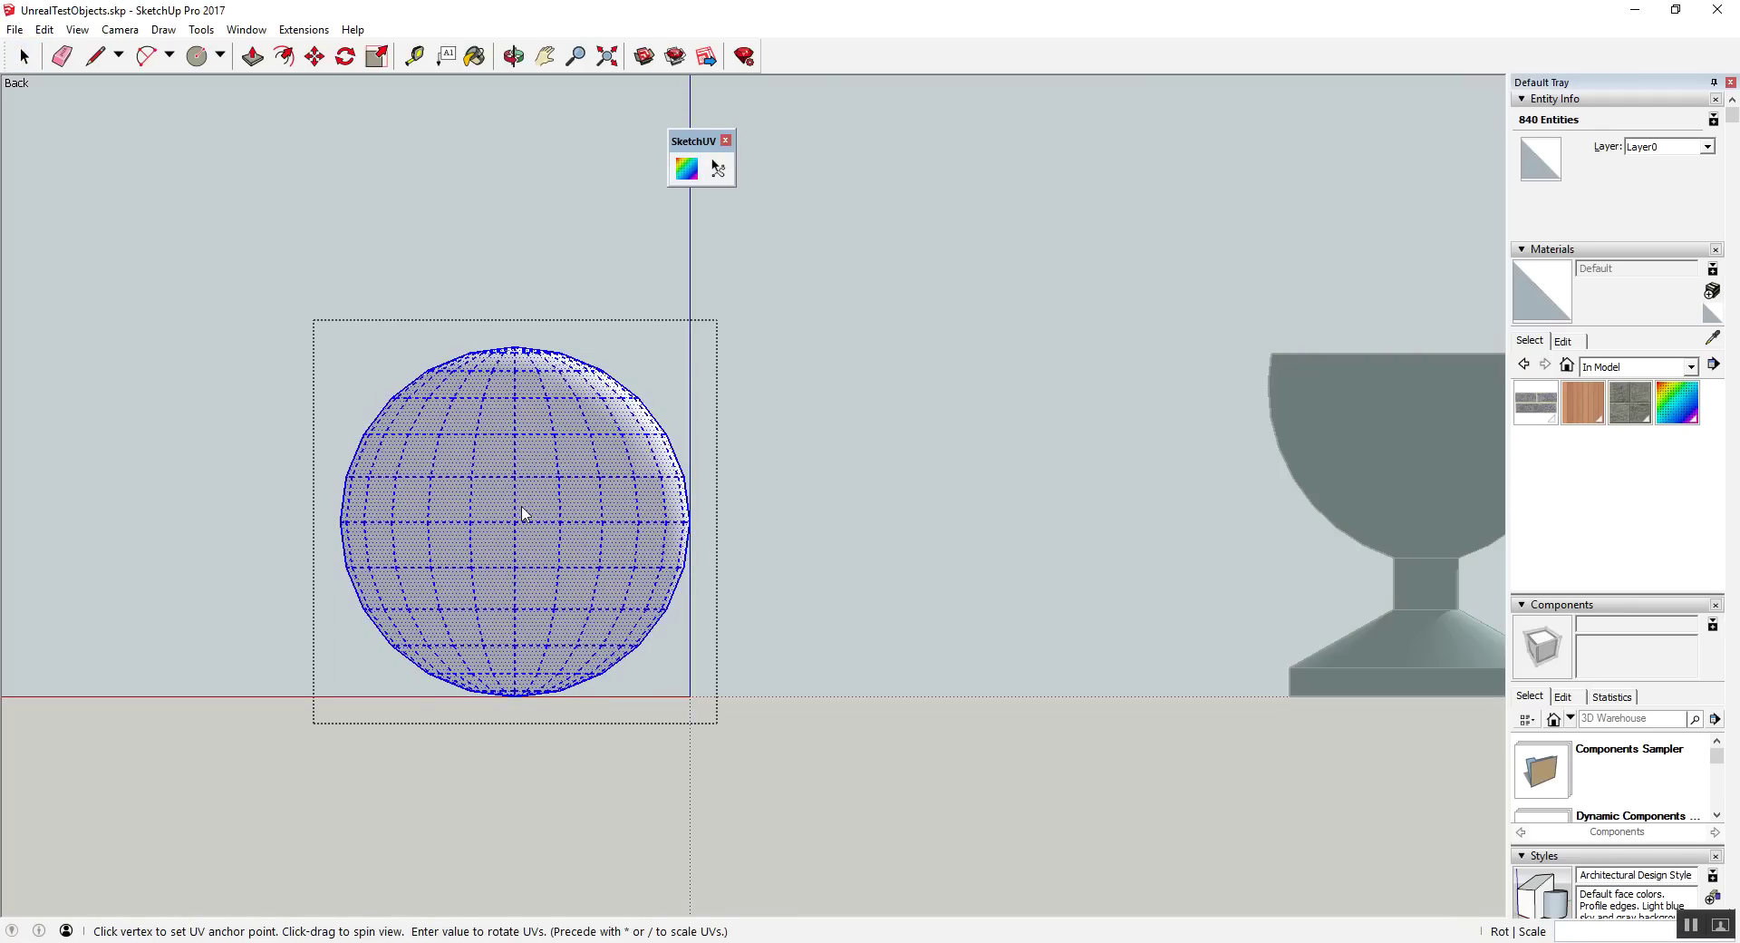
pyautogui.rightClick(524, 512)
pyautogui.click(616, 539)
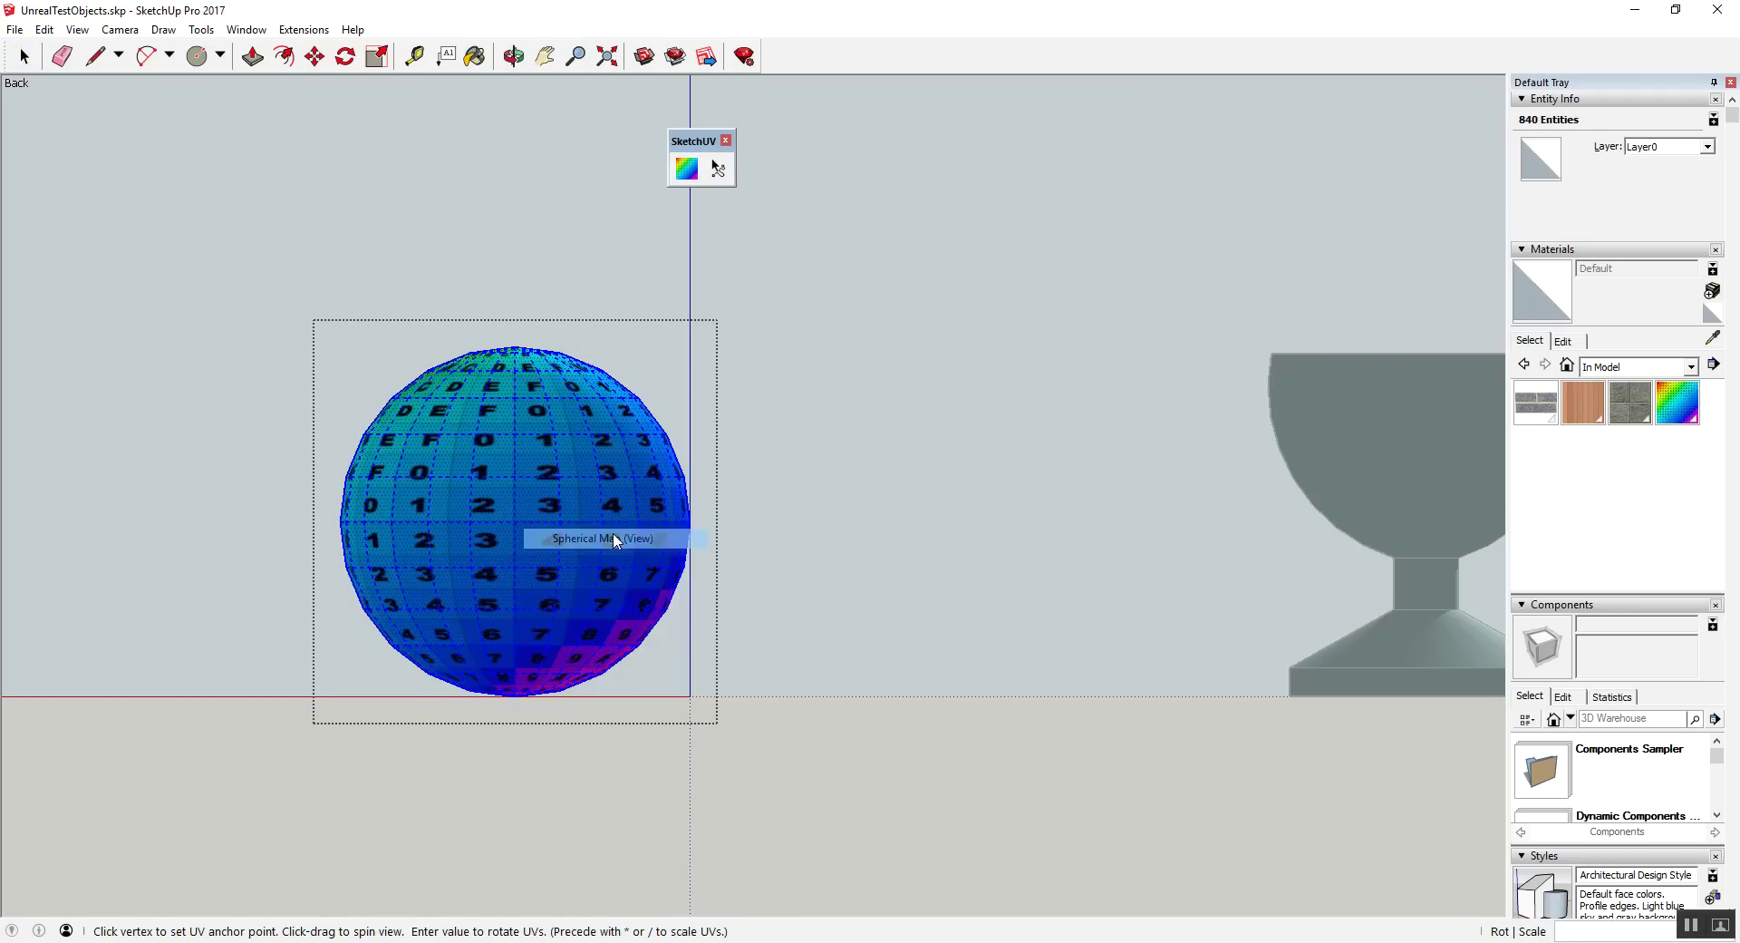
pyautogui.click(895, 613)
# Step: Orbit the scene to inspect the new sphere texture from above
pyautogui.scroll(-3, 857, 601)
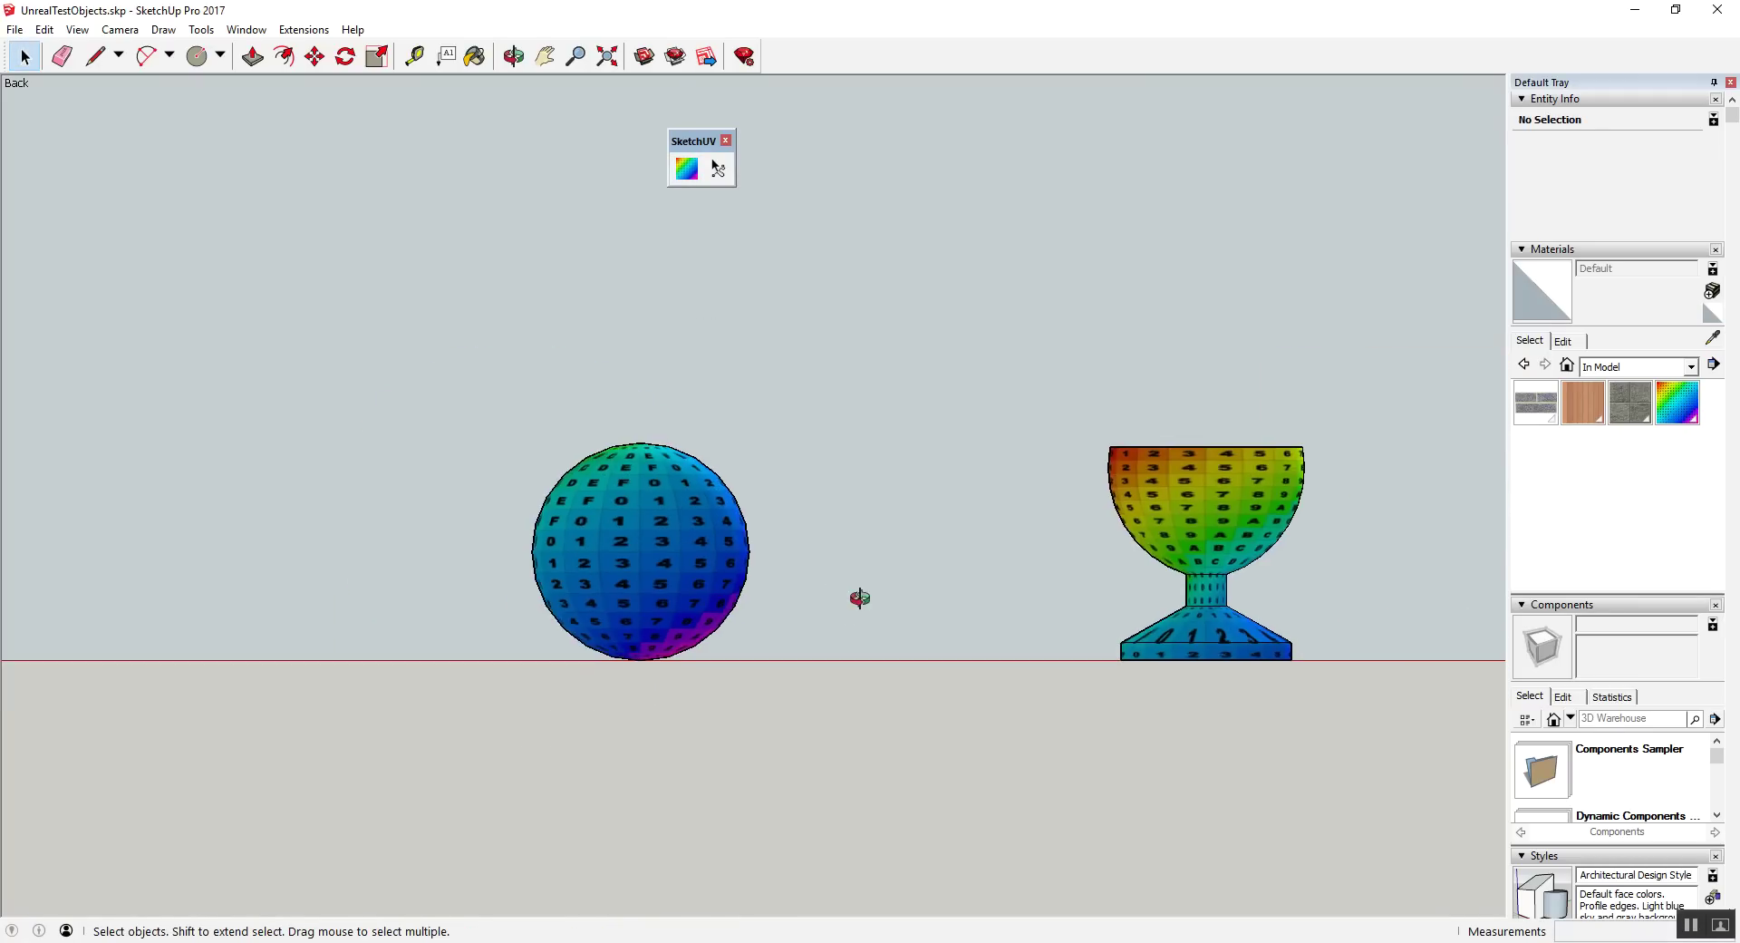
pyautogui.moveTo(863, 598); pyautogui.dragTo(324, 776, button='middle')
pyautogui.moveTo(325, 776)
pyautogui.mouseDown()
pyautogui.moveTo(525, 601)
pyautogui.moveTo(544, 641)
pyautogui.moveTo(284, 610)
pyautogui.mouseUp()
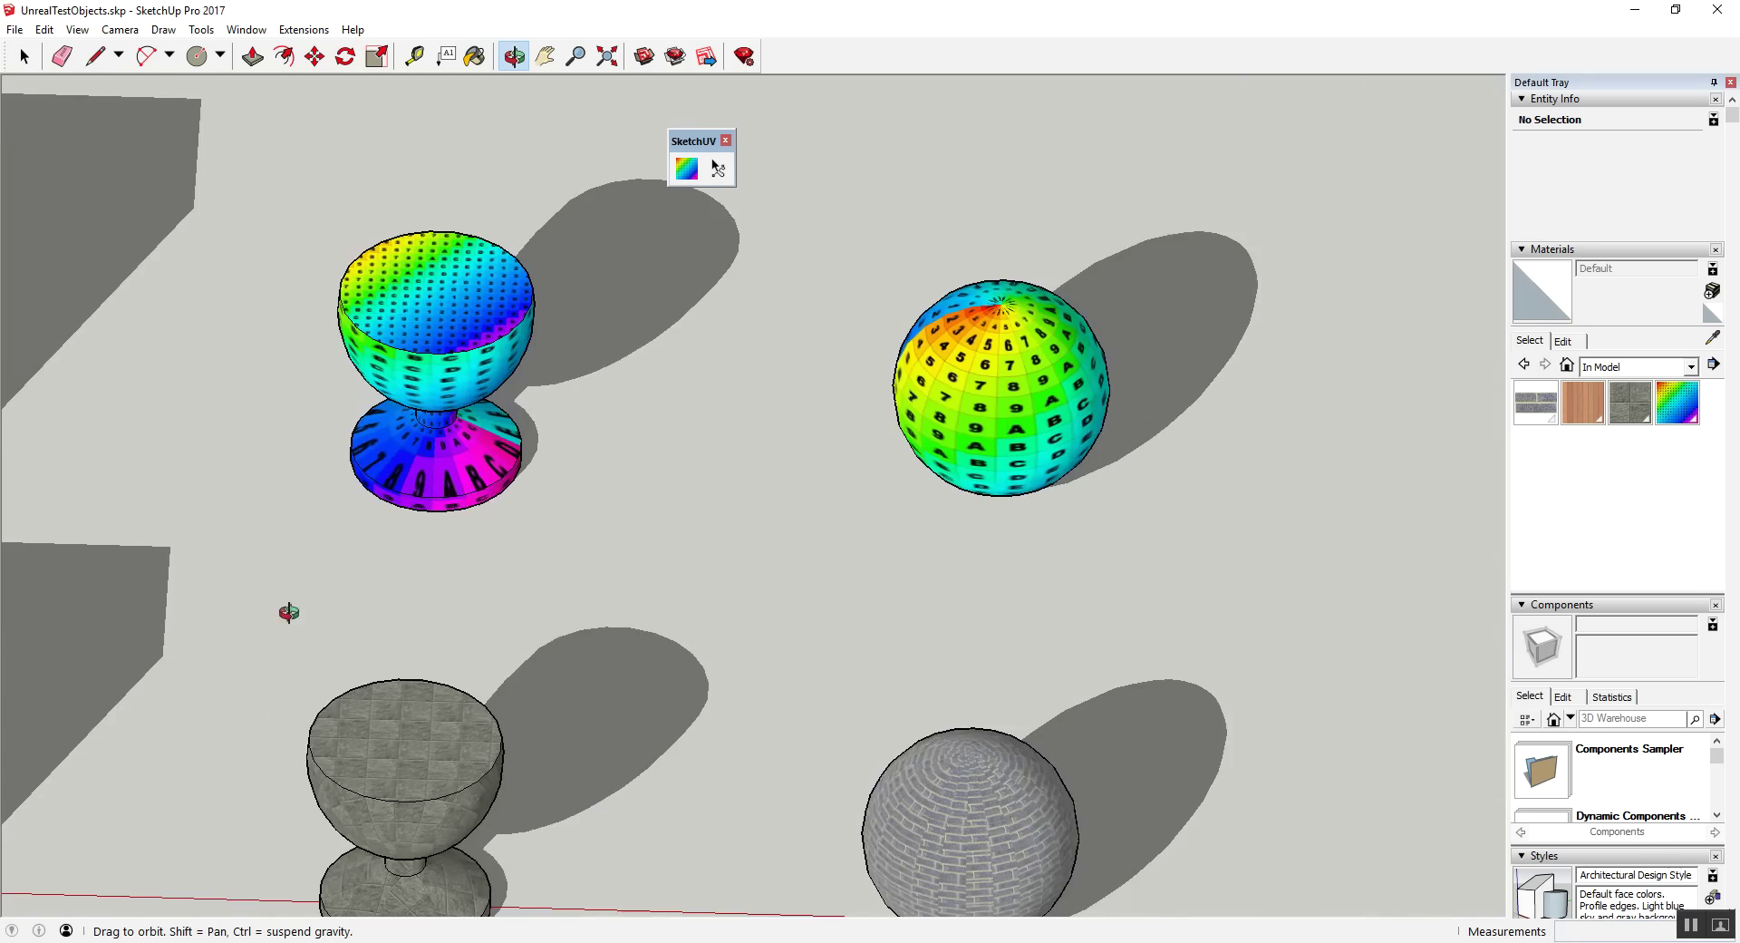
pyautogui.moveTo(641, 553)
pyautogui.mouseDown()
pyautogui.moveTo(710, 512)
pyautogui.moveTo(968, 641)
pyautogui.mouseUp()
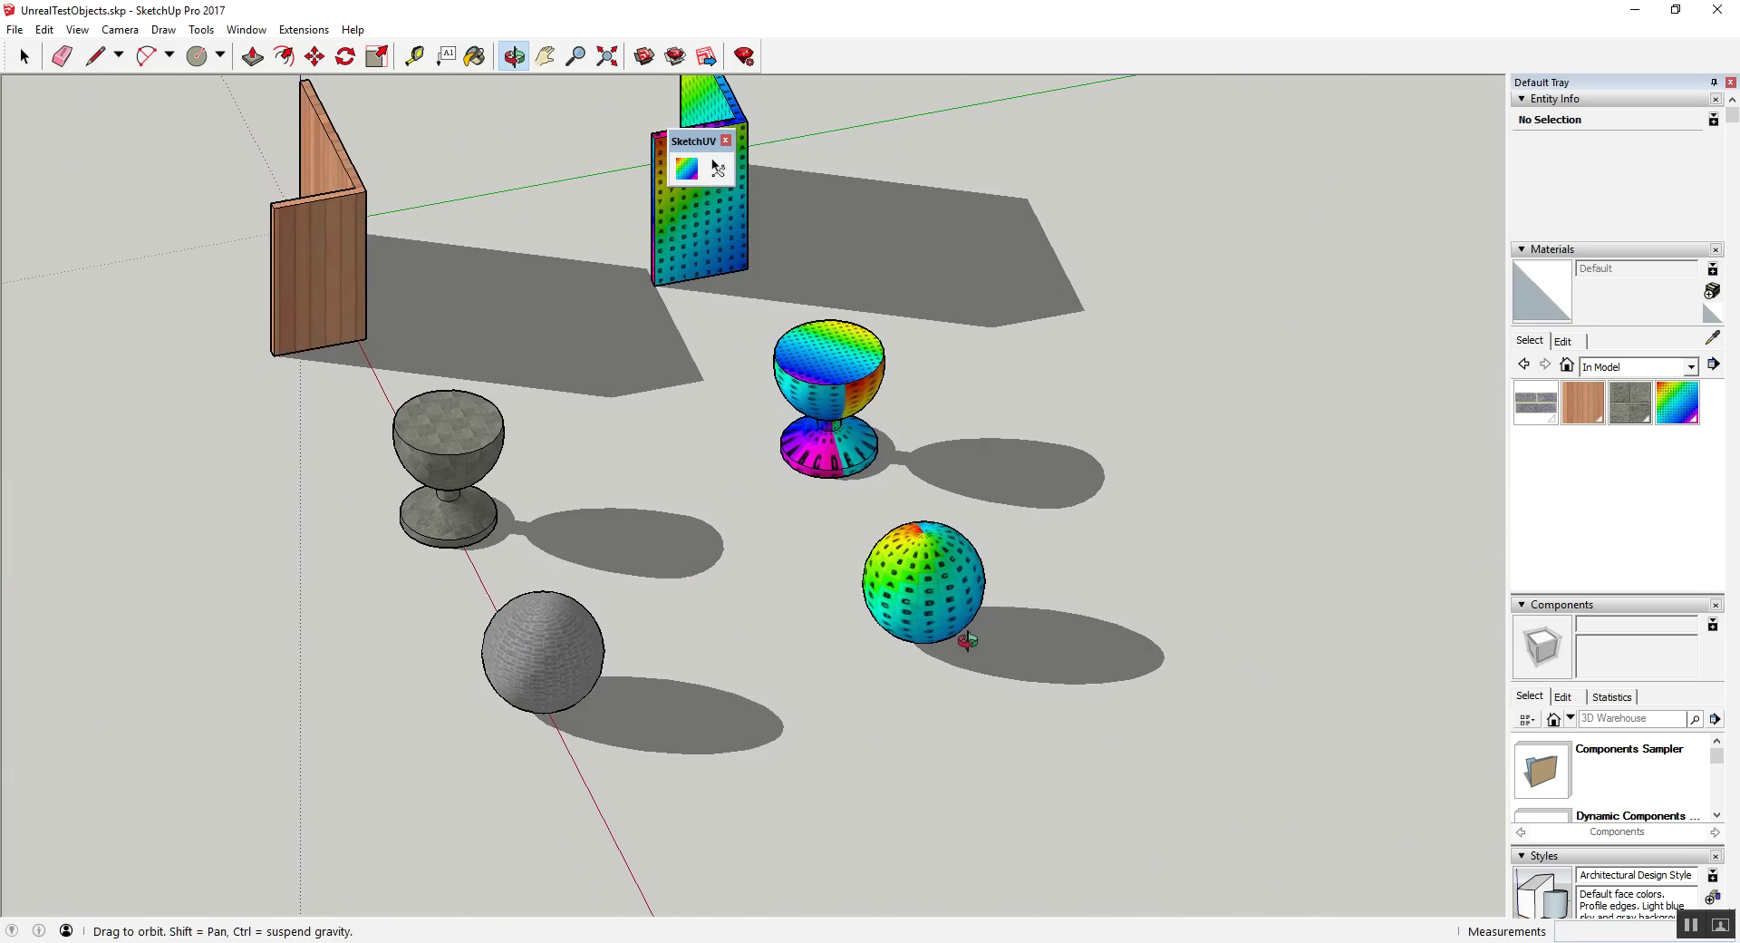
pyautogui.scroll(3, 838, 617)
pyautogui.moveTo(837, 616)
pyautogui.mouseDown()
pyautogui.moveTo(1193, 629)
pyautogui.moveTo(1157, 629)
pyautogui.mouseUp()
# Step: Reverse the faces of the textured sphere's geometry
pyautogui.press('space')
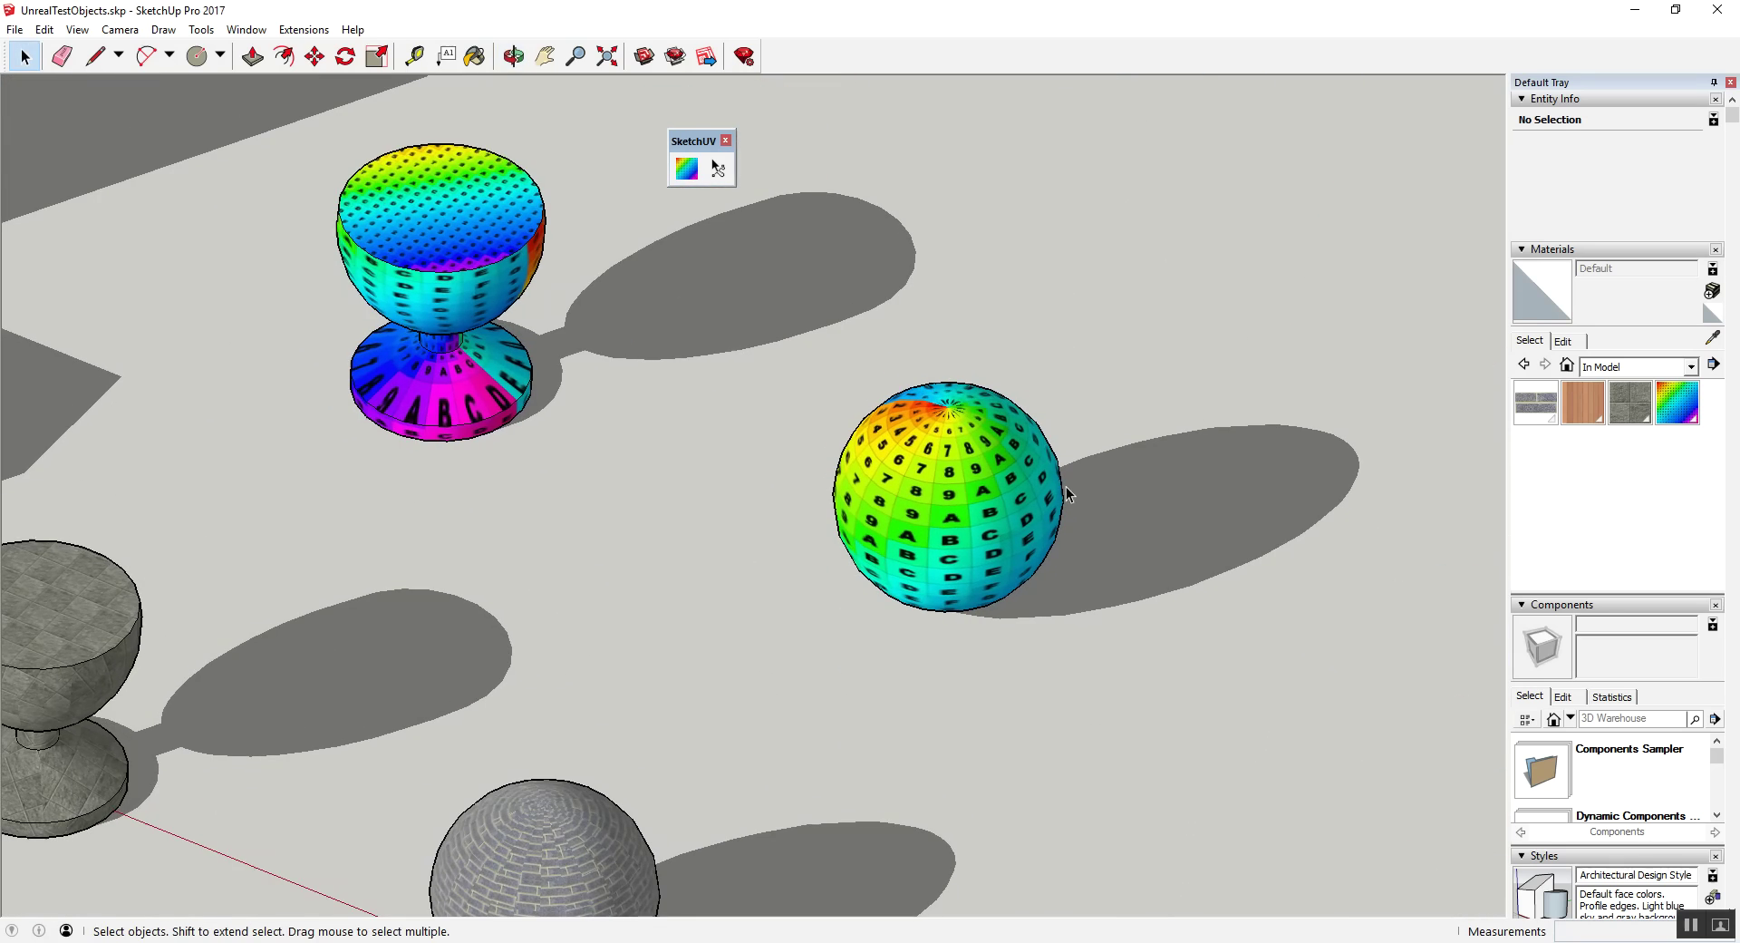
pyautogui.doubleClick(979, 490)
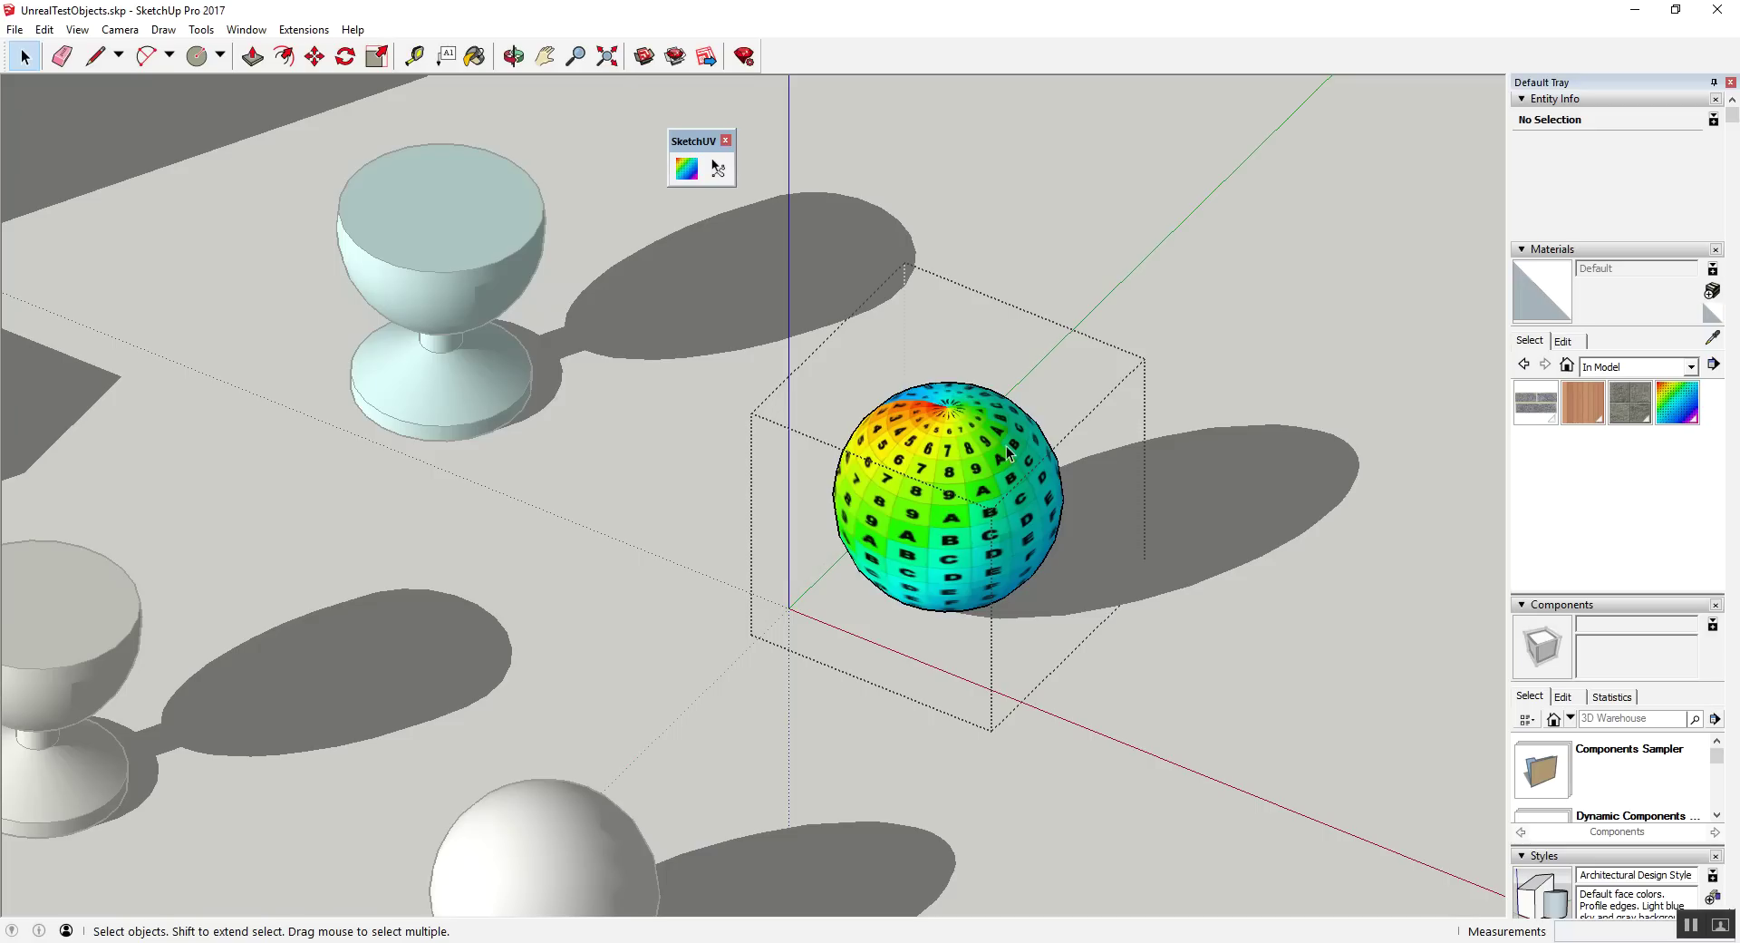
pyautogui.tripleClick(953, 513)
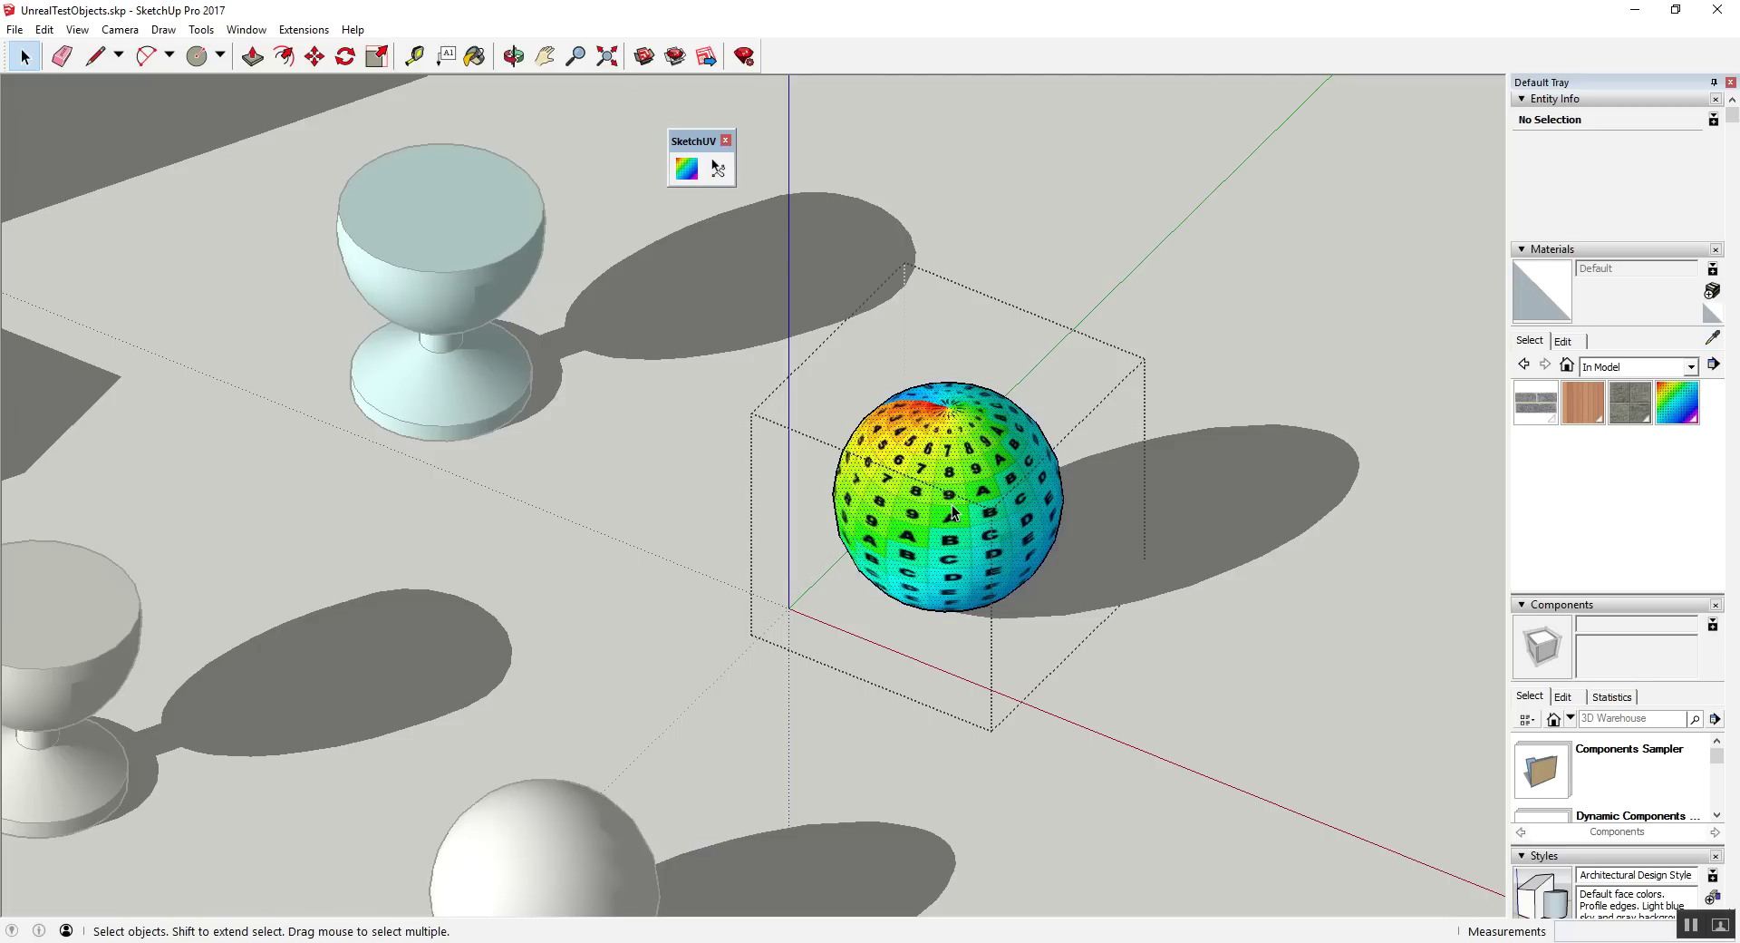
pyautogui.rightClick(954, 506)
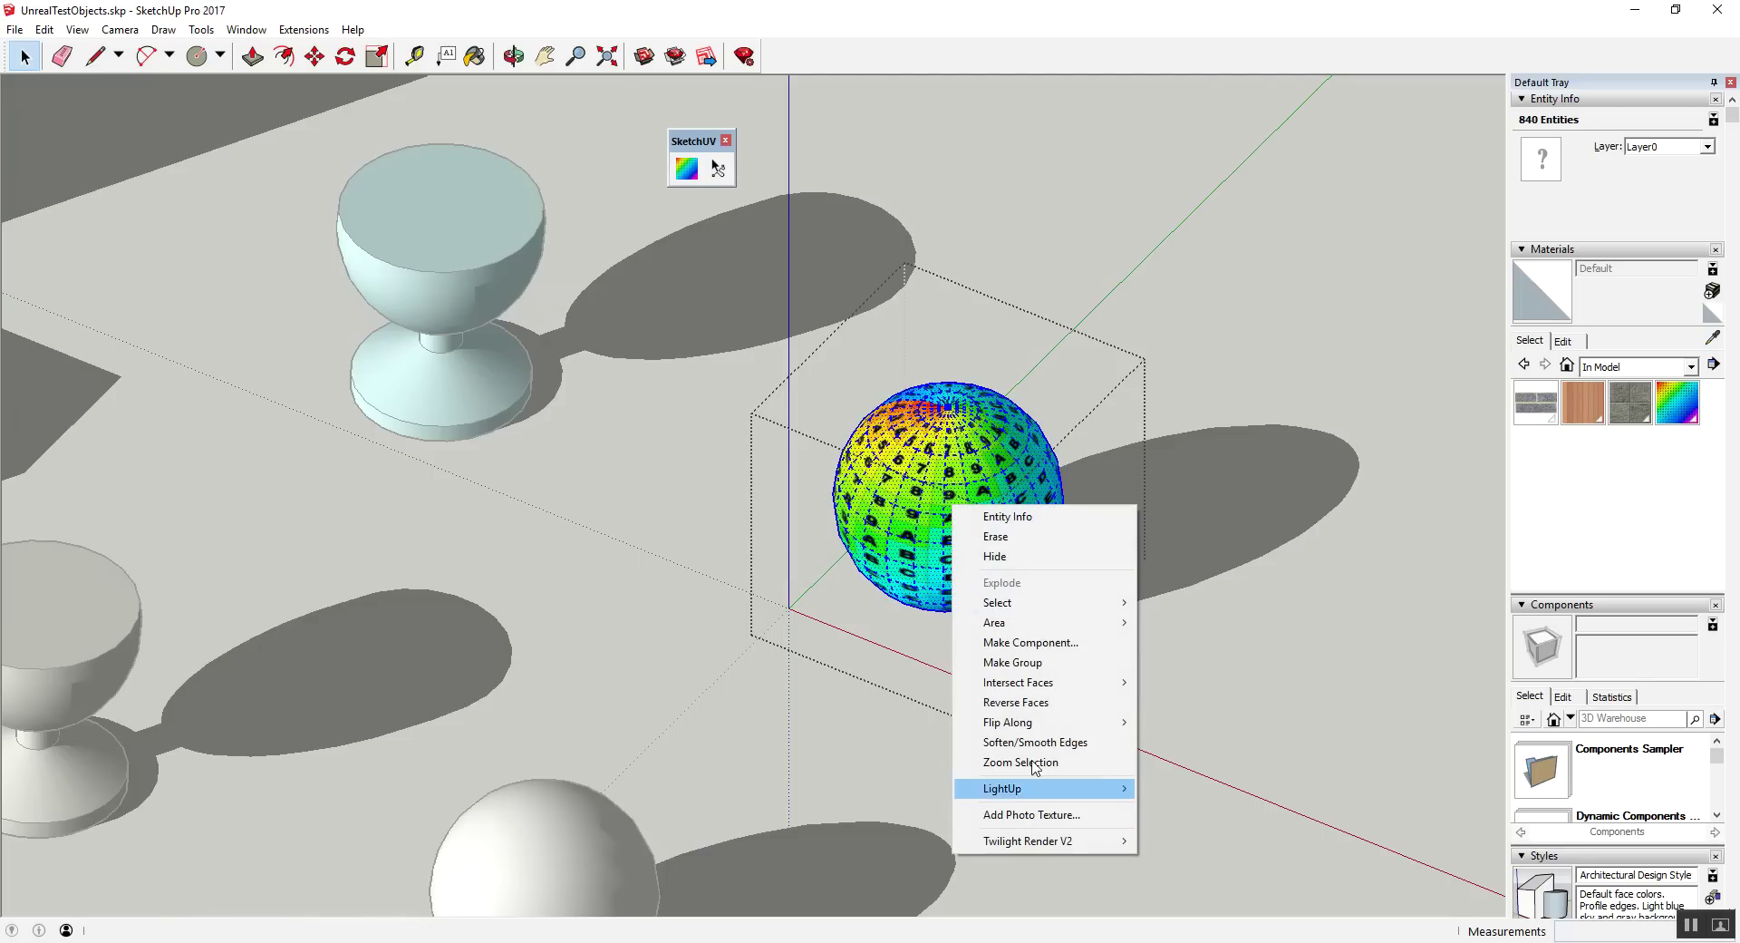
pyautogui.click(1017, 703)
# Step: Load the saved UV coordinates back onto the sphere with SketchUV
pyautogui.click(1018, 221)
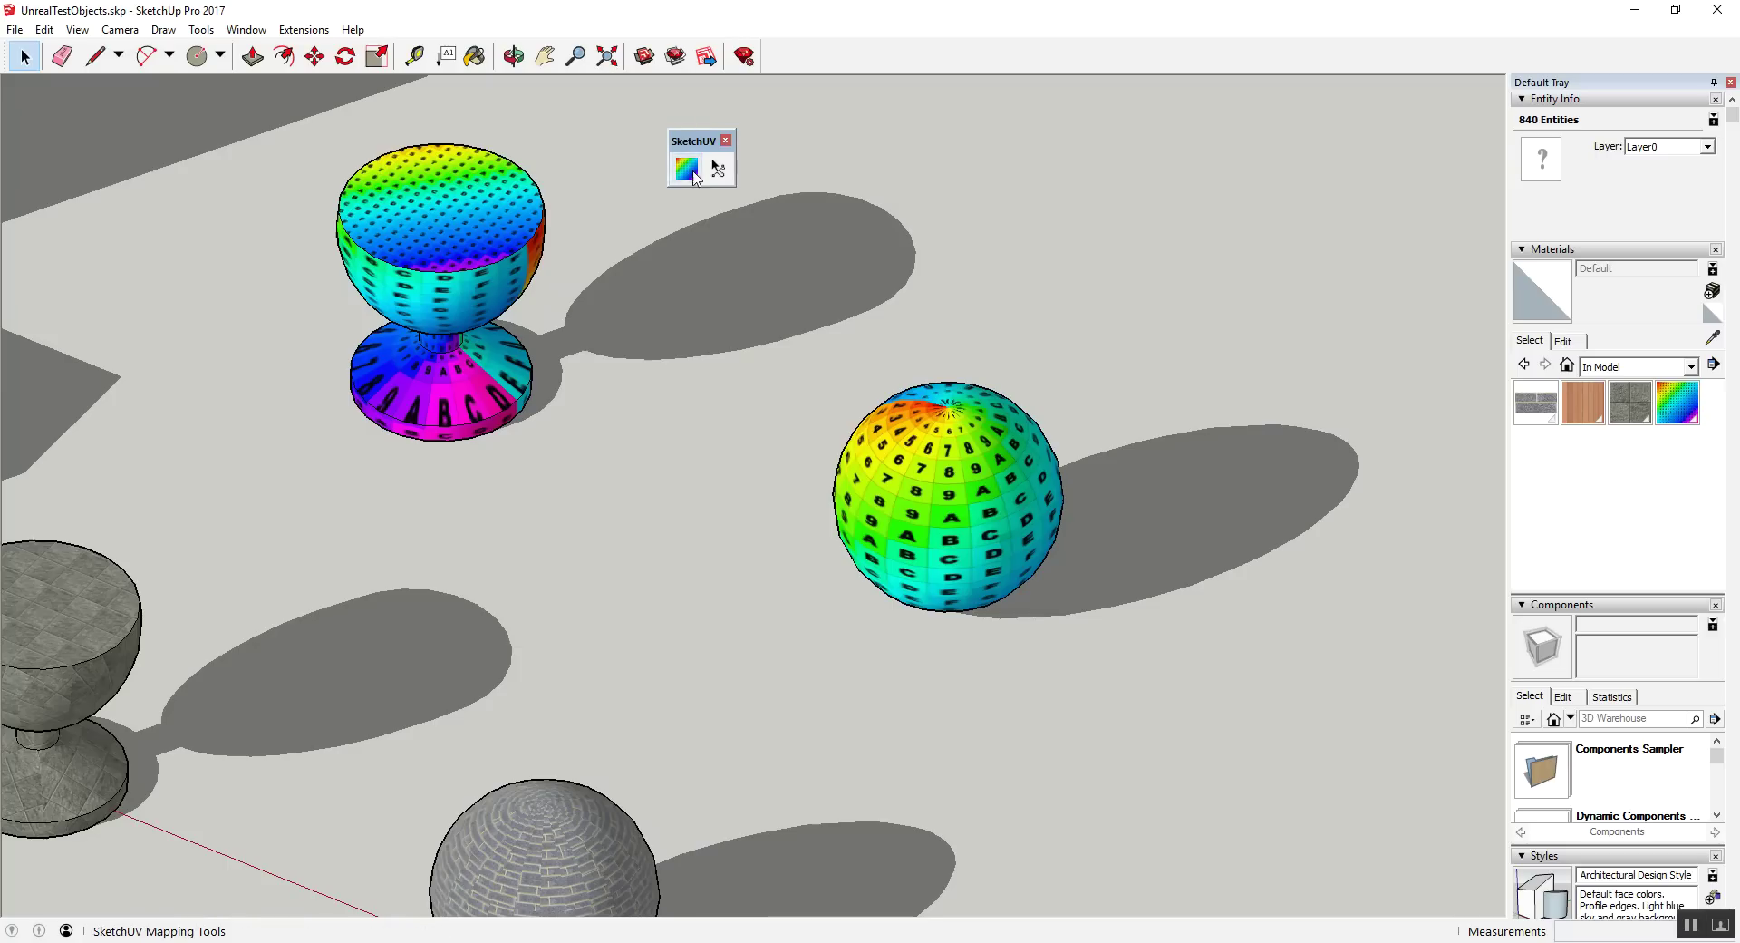
pyautogui.click(717, 169)
pyautogui.rightClick(914, 465)
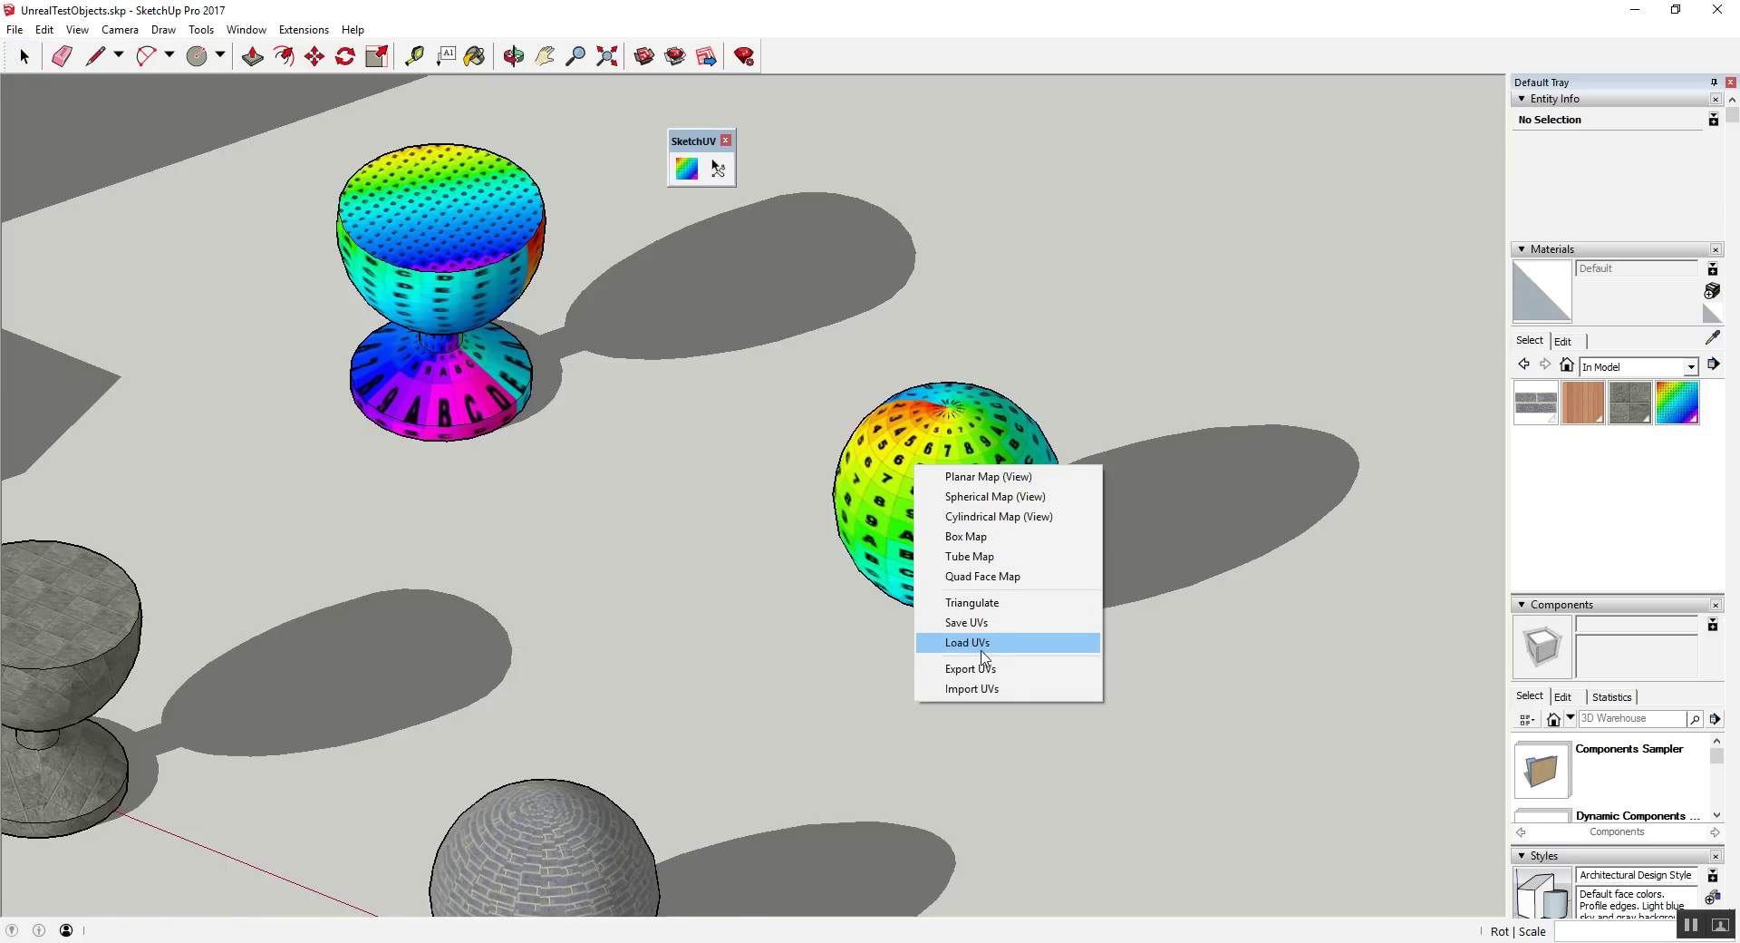
pyautogui.click(1187, 632)
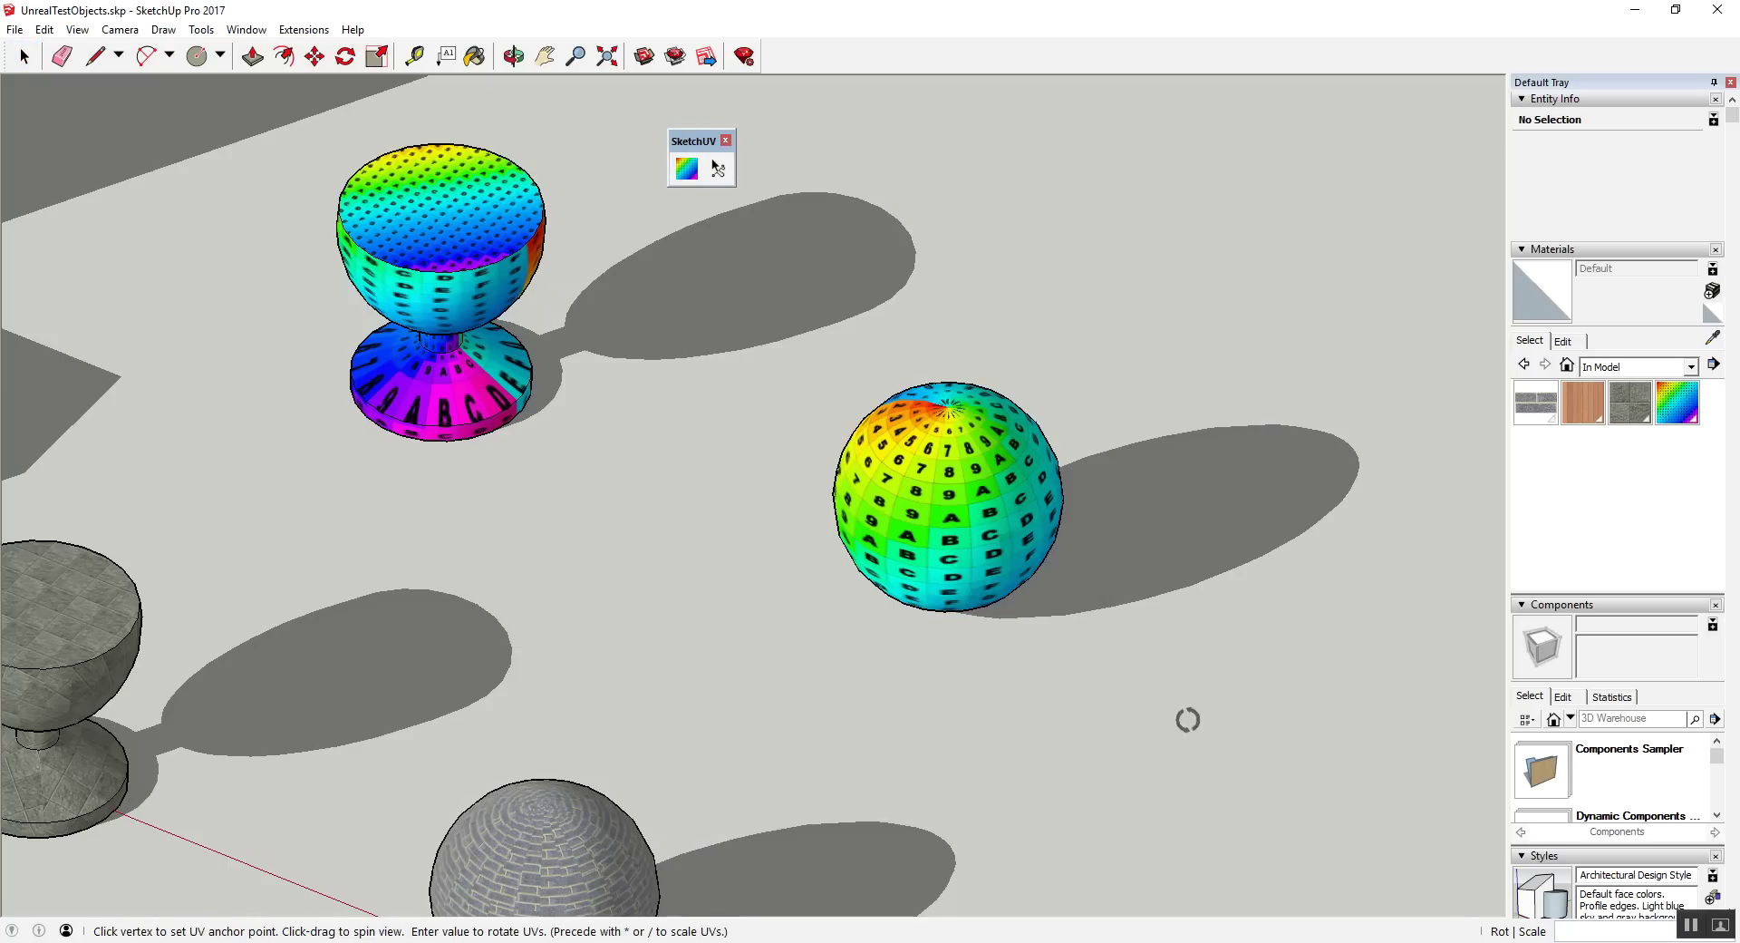
pyautogui.press('space')
pyautogui.scroll(-3, 1323, 466)
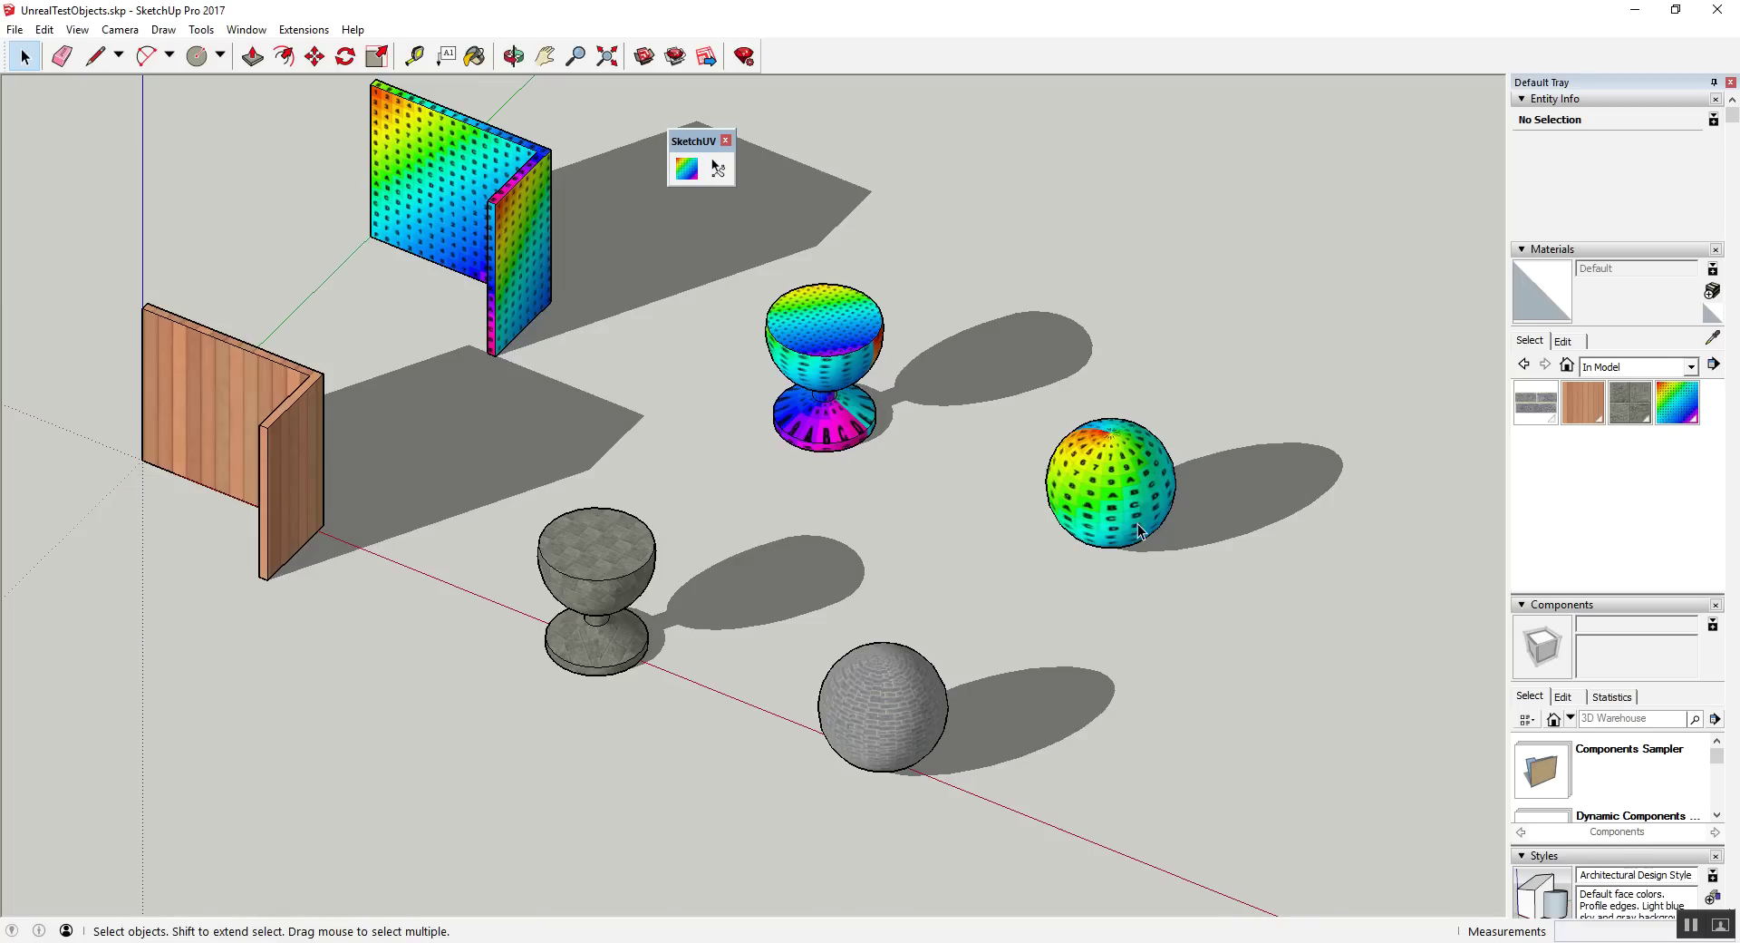
# Step: Delete the rainbow-textured sphere and corner wall copies
pyautogui.scroll(-2, 1146, 487)
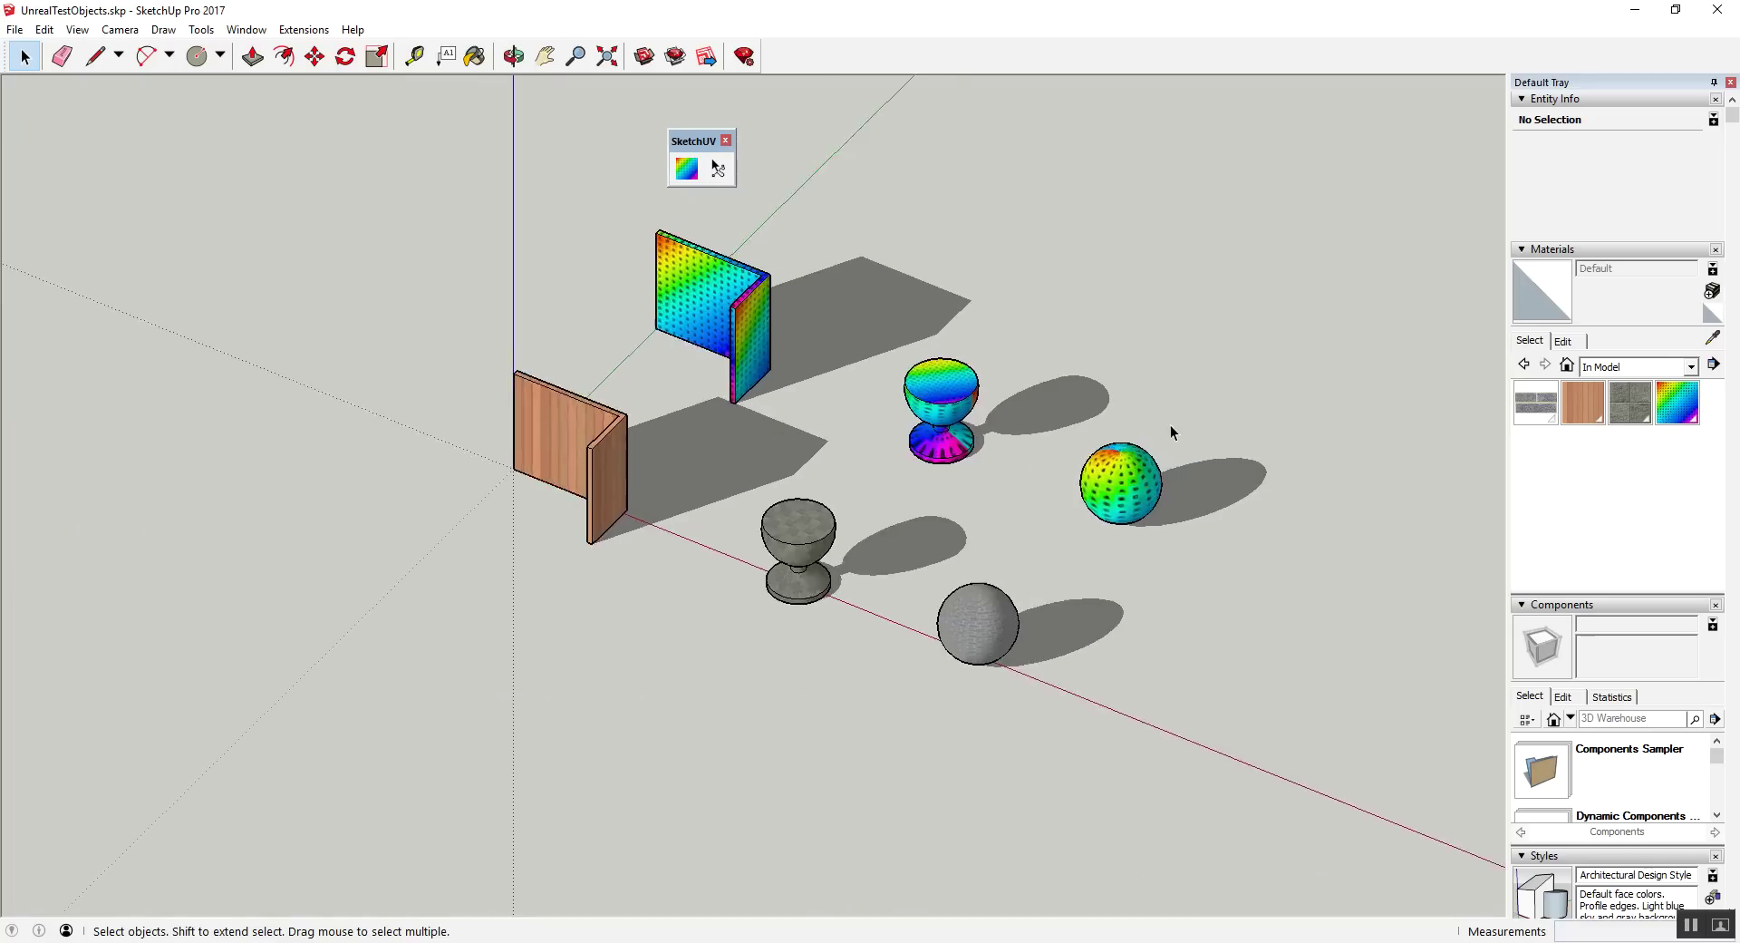
pyautogui.scroll(3, 1174, 435)
pyautogui.scroll(-3, 1210, 587)
pyautogui.click(1175, 526)
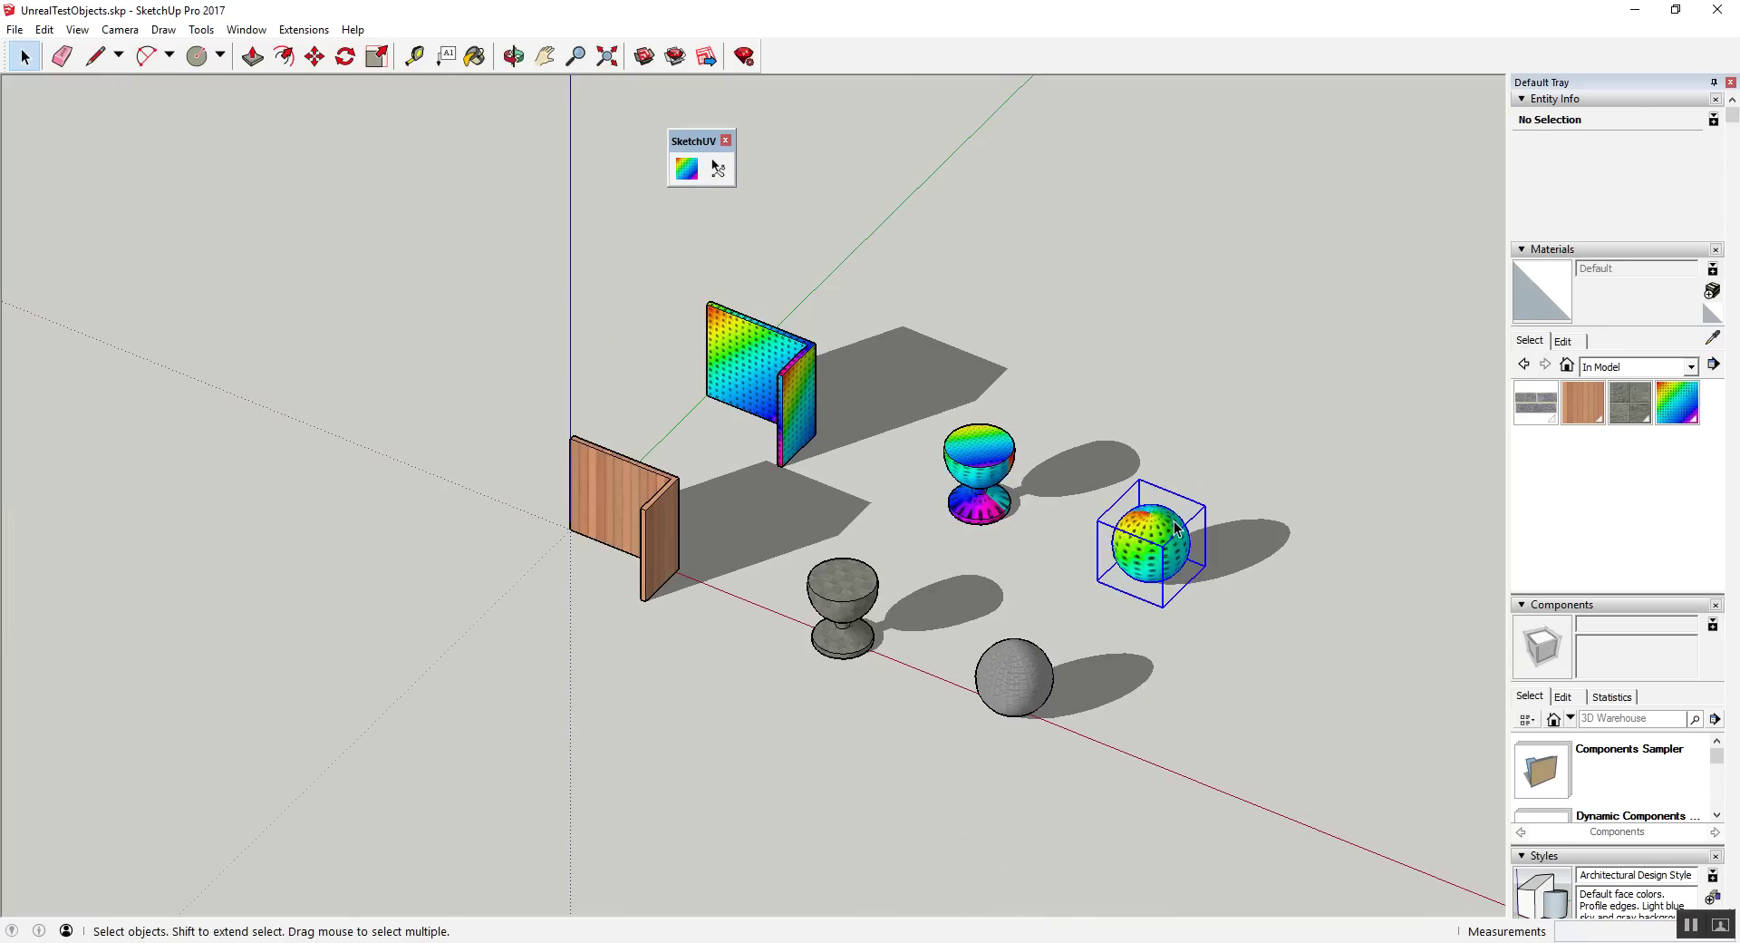
pyautogui.press('Delete')
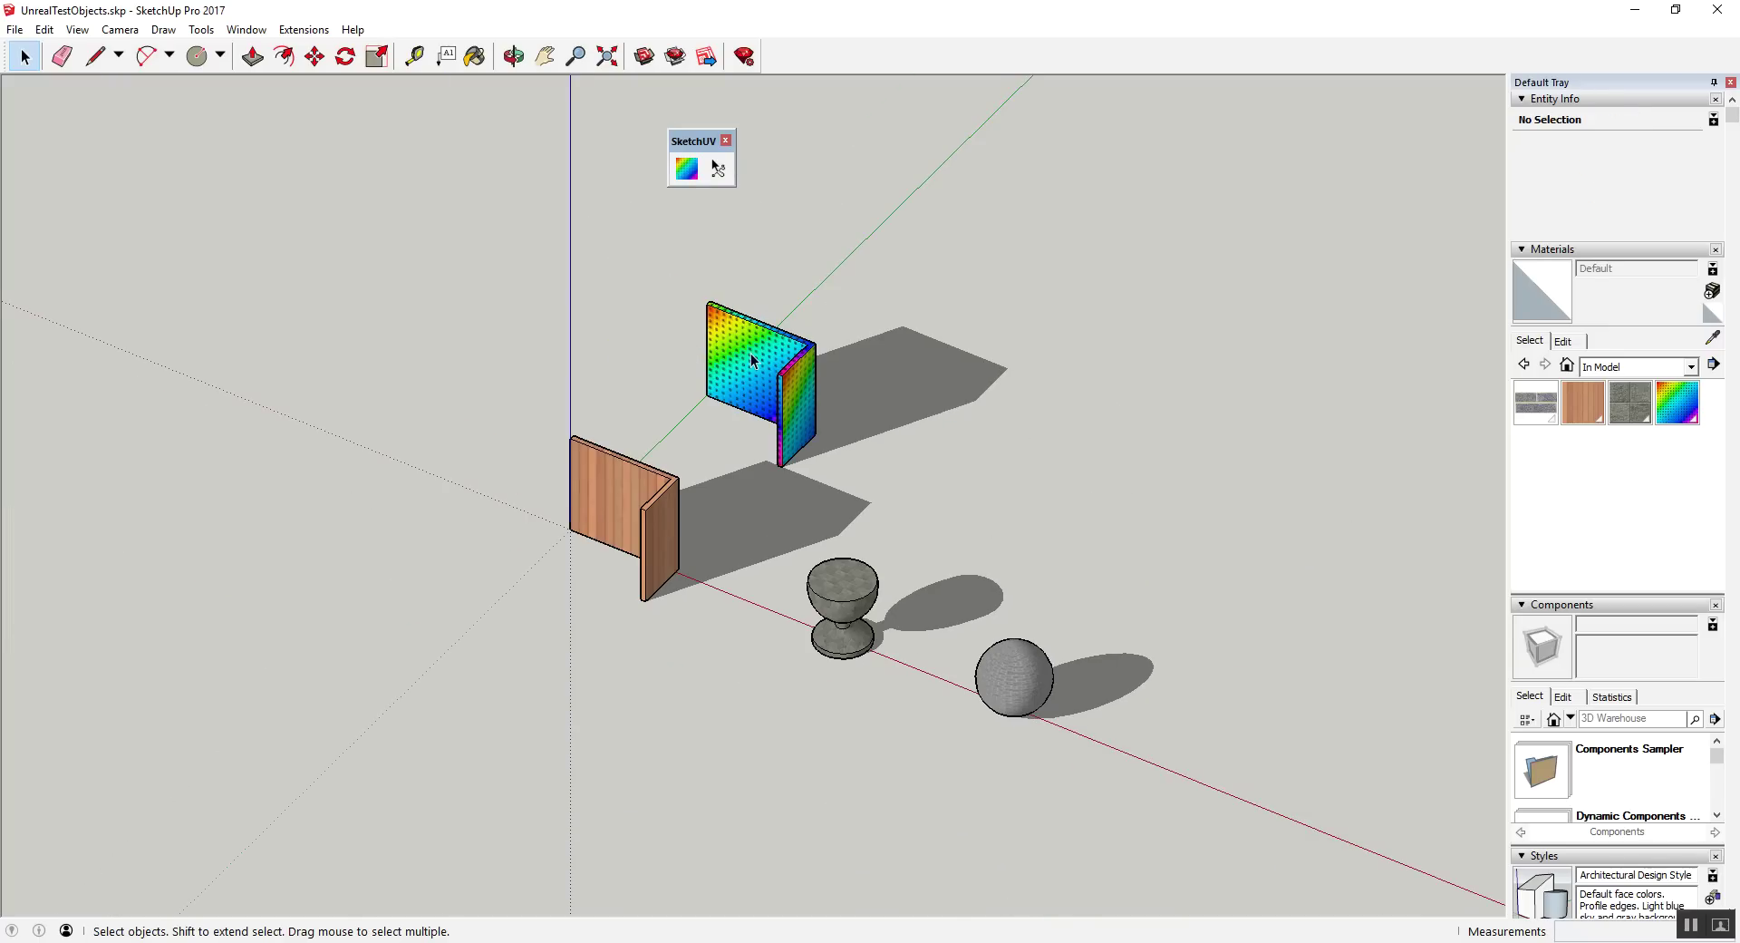
pyautogui.click(751, 351)
pyautogui.press('Delete')
# Step: Open the original wood wall group and select all its geometry
pyautogui.scroll(3, 542, 558)
pyautogui.moveTo(545, 545); pyautogui.dragTo(418, 519, button='middle')
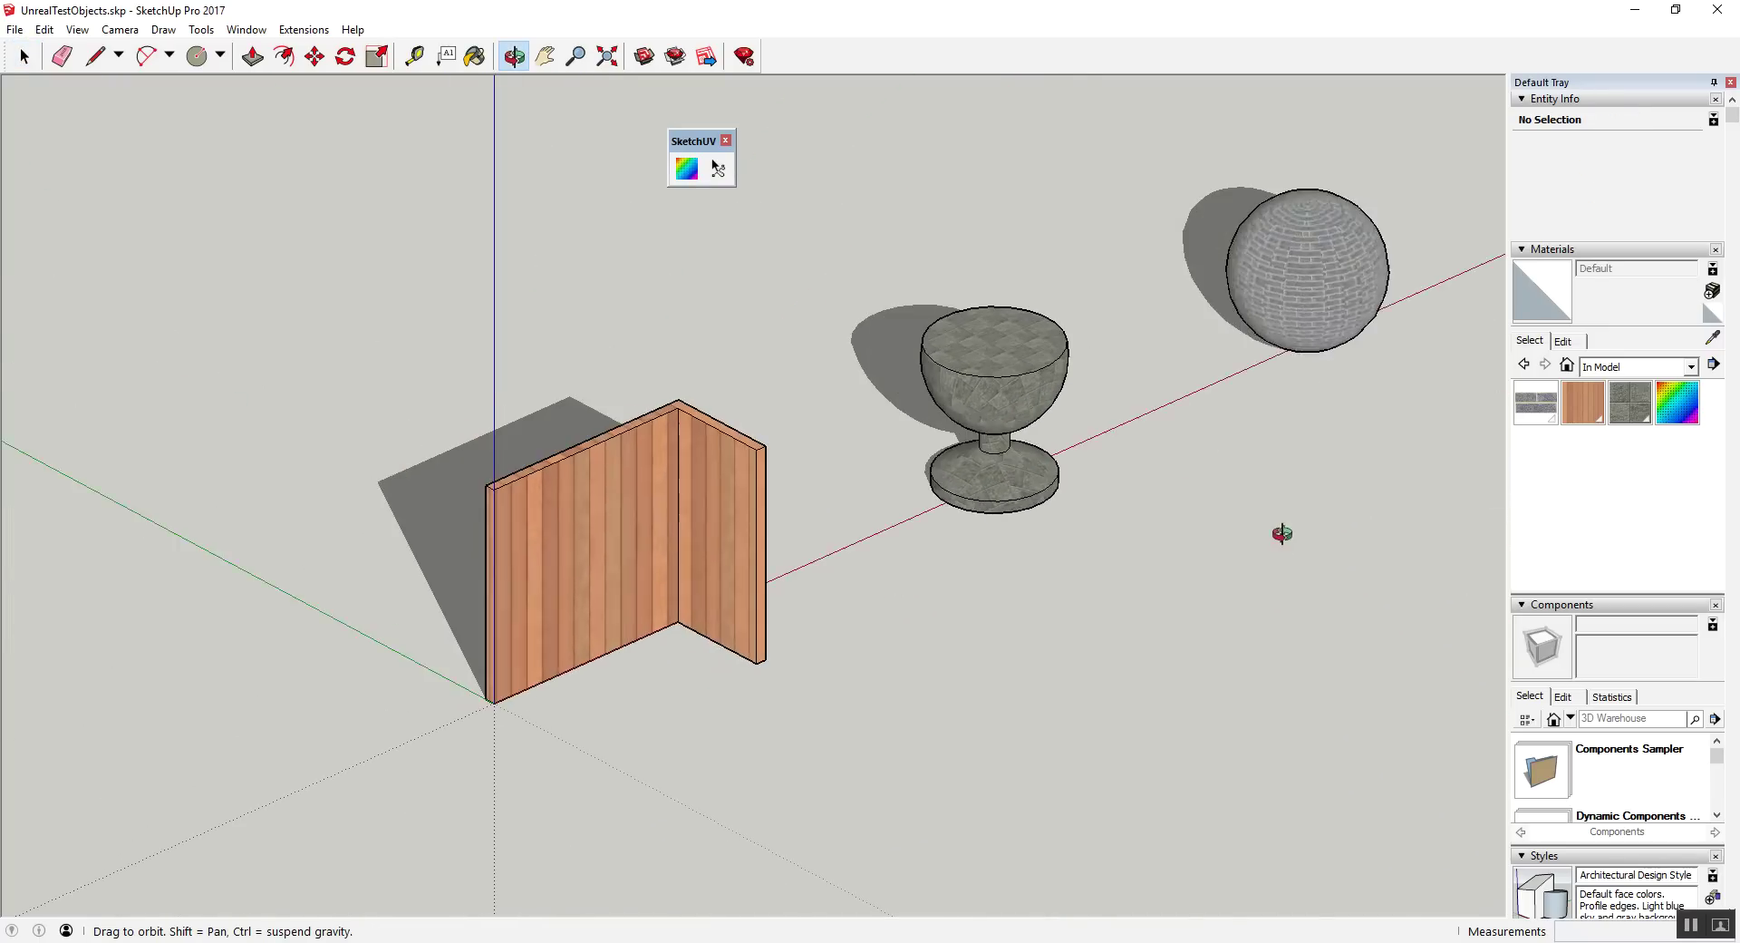
pyautogui.scroll(3, 471, 493)
pyautogui.scroll(-4, 510, 498)
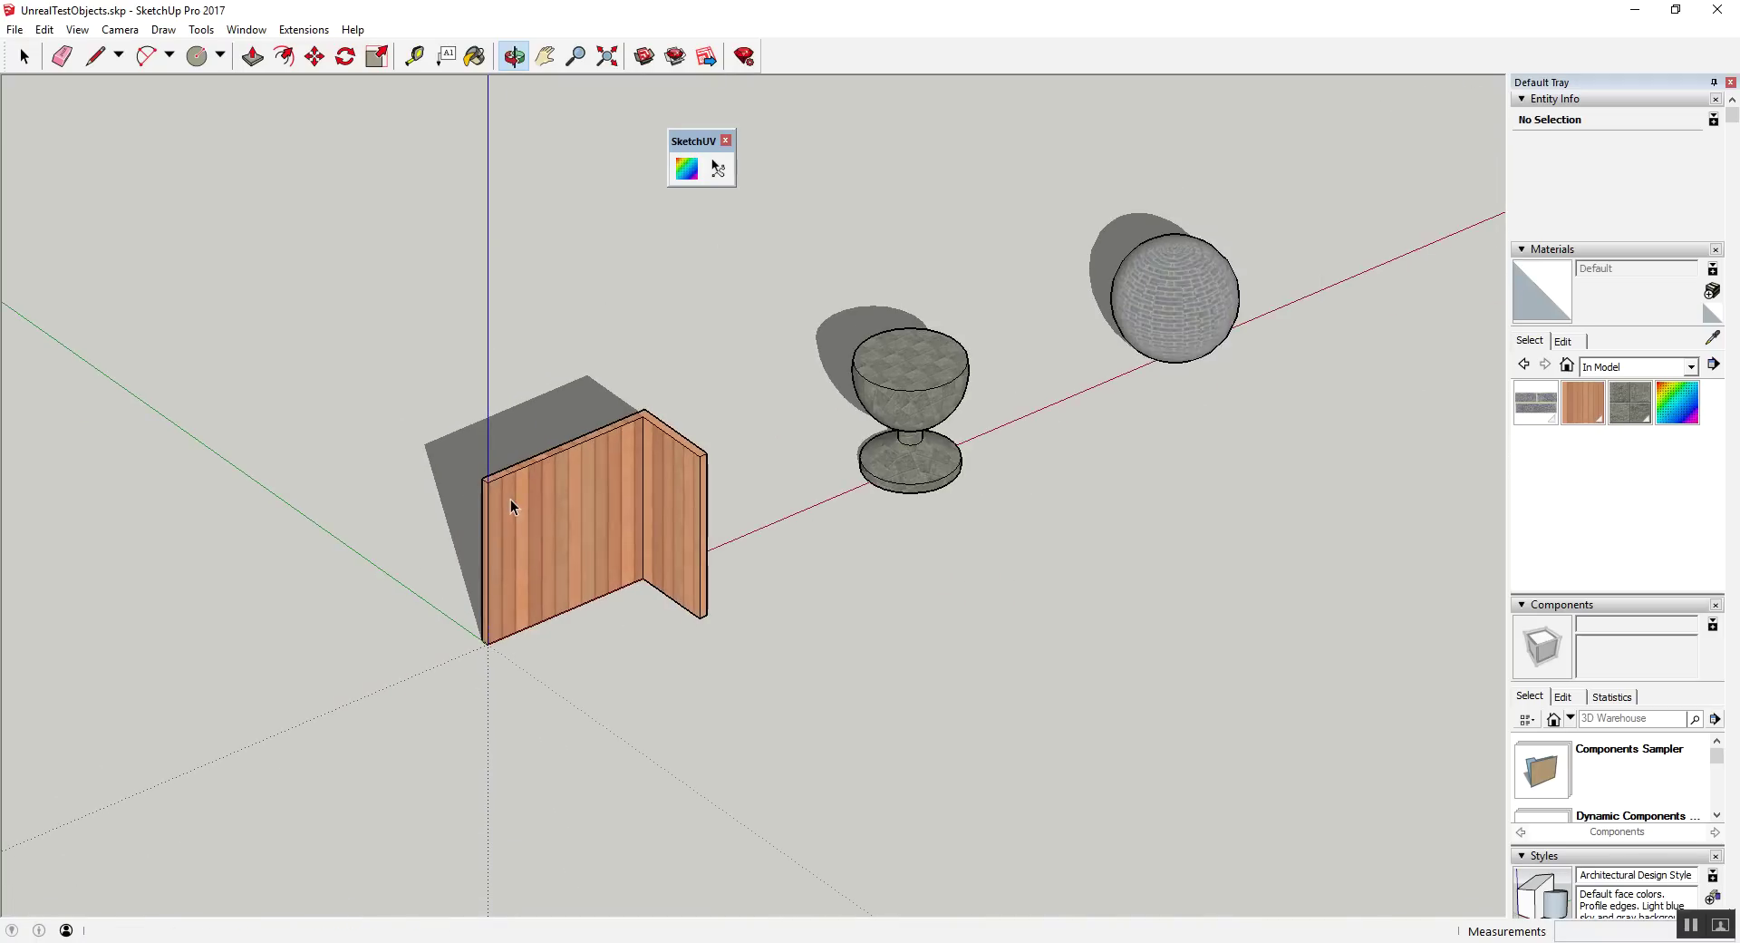
pyautogui.scroll(3, 544, 495)
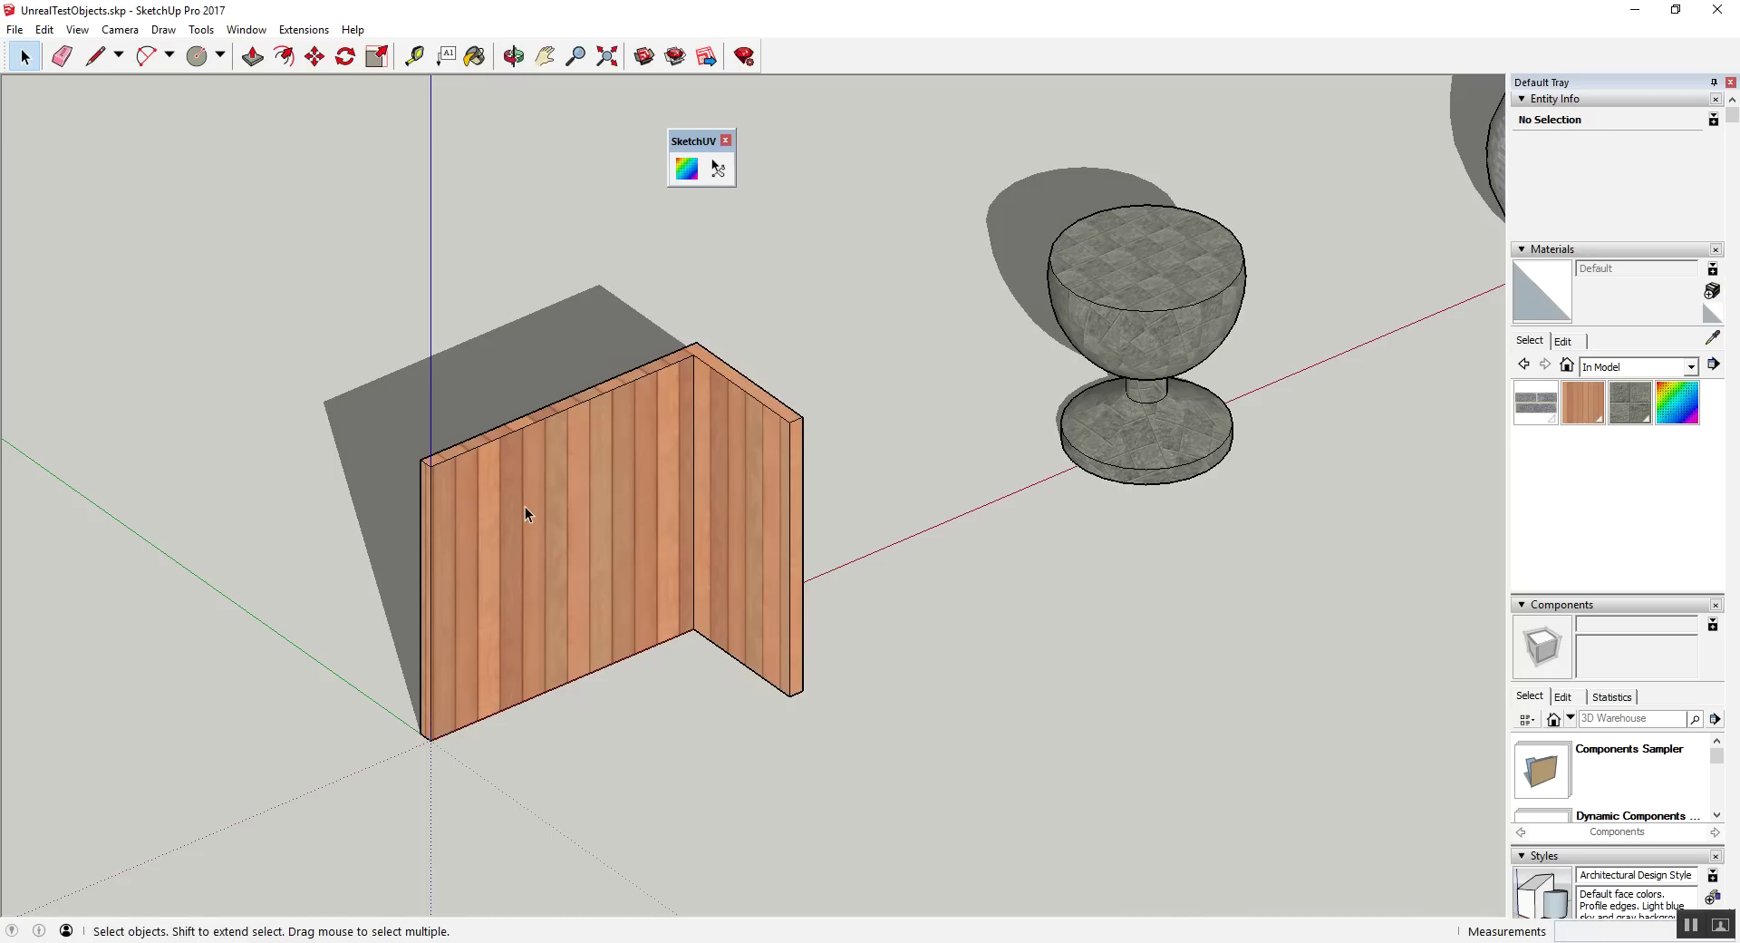
pyautogui.doubleClick(627, 560)
pyautogui.tripleClick(628, 560)
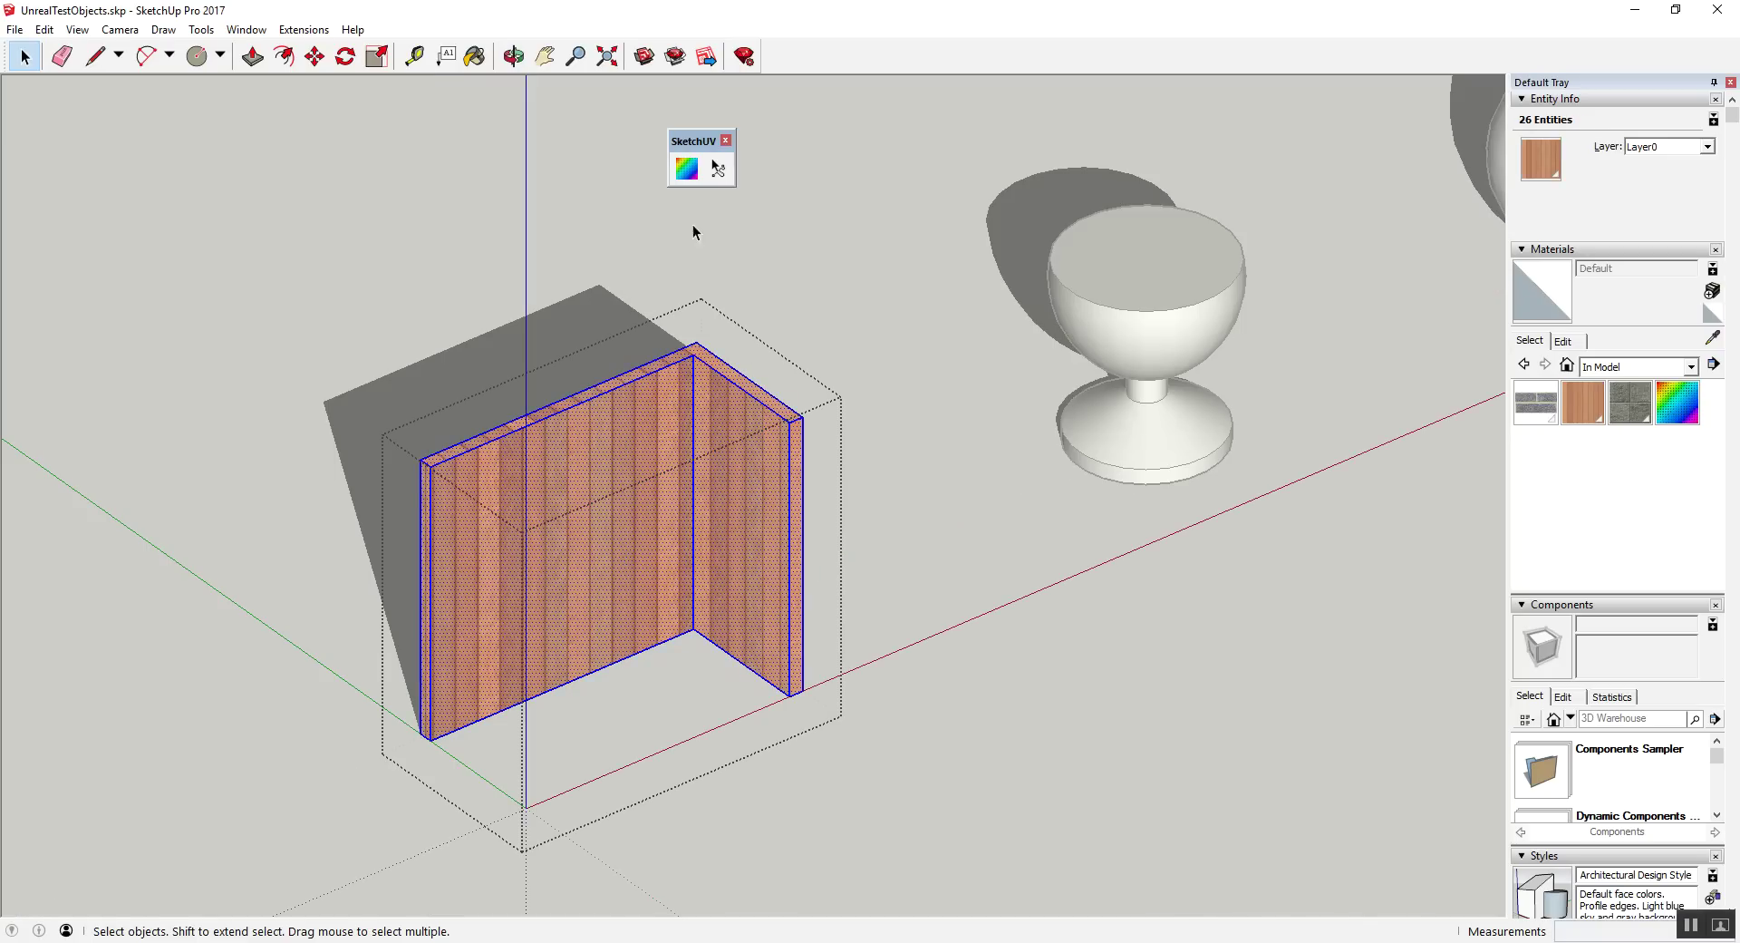
# Step: Box-map the wood texture onto the selected wall geometry with SketchUV
pyautogui.click(695, 170)
pyautogui.rightClick(591, 476)
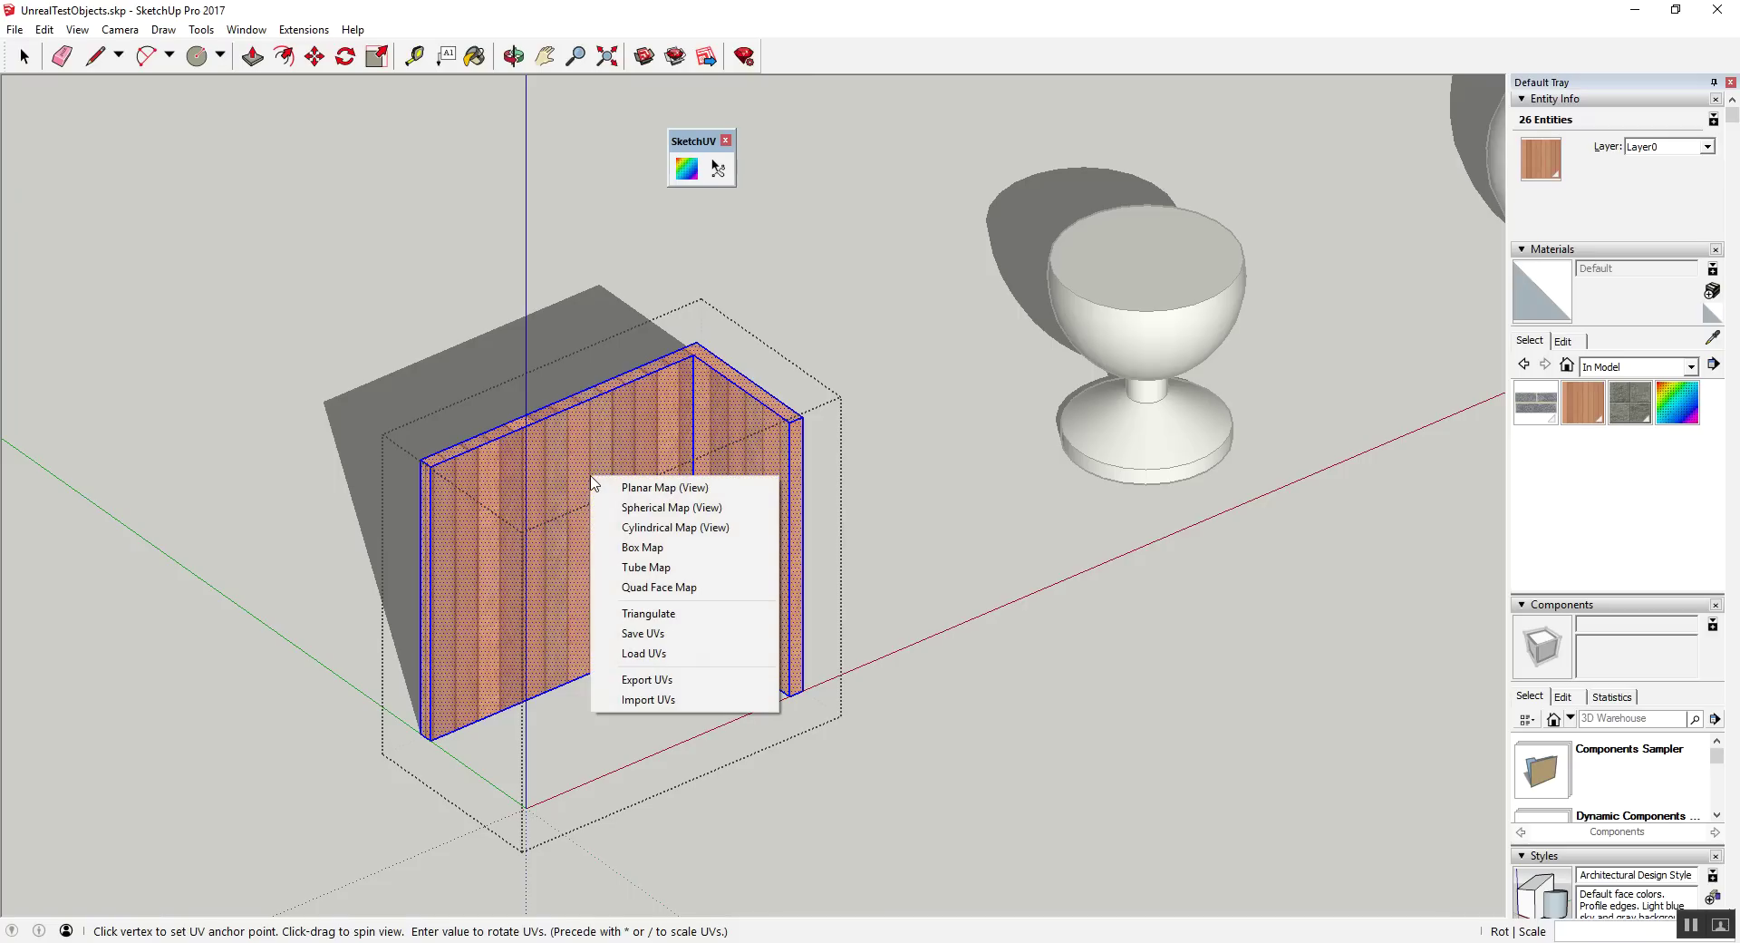
pyautogui.click(657, 548)
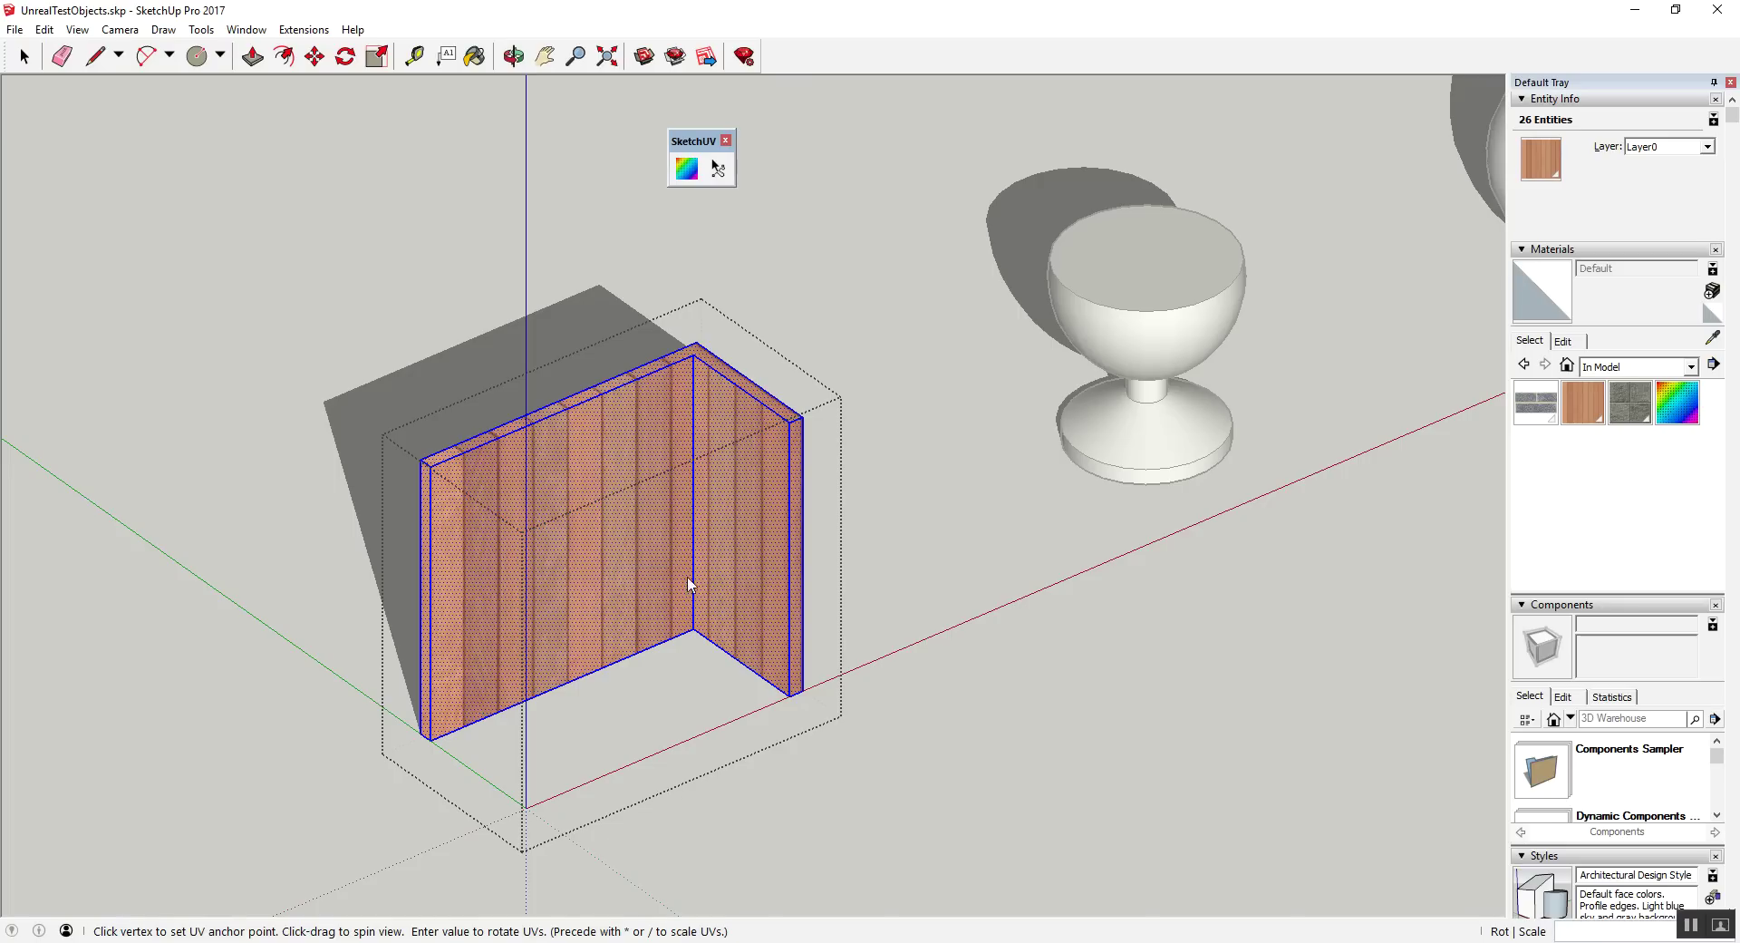
pyautogui.scroll(1, 512, 536)
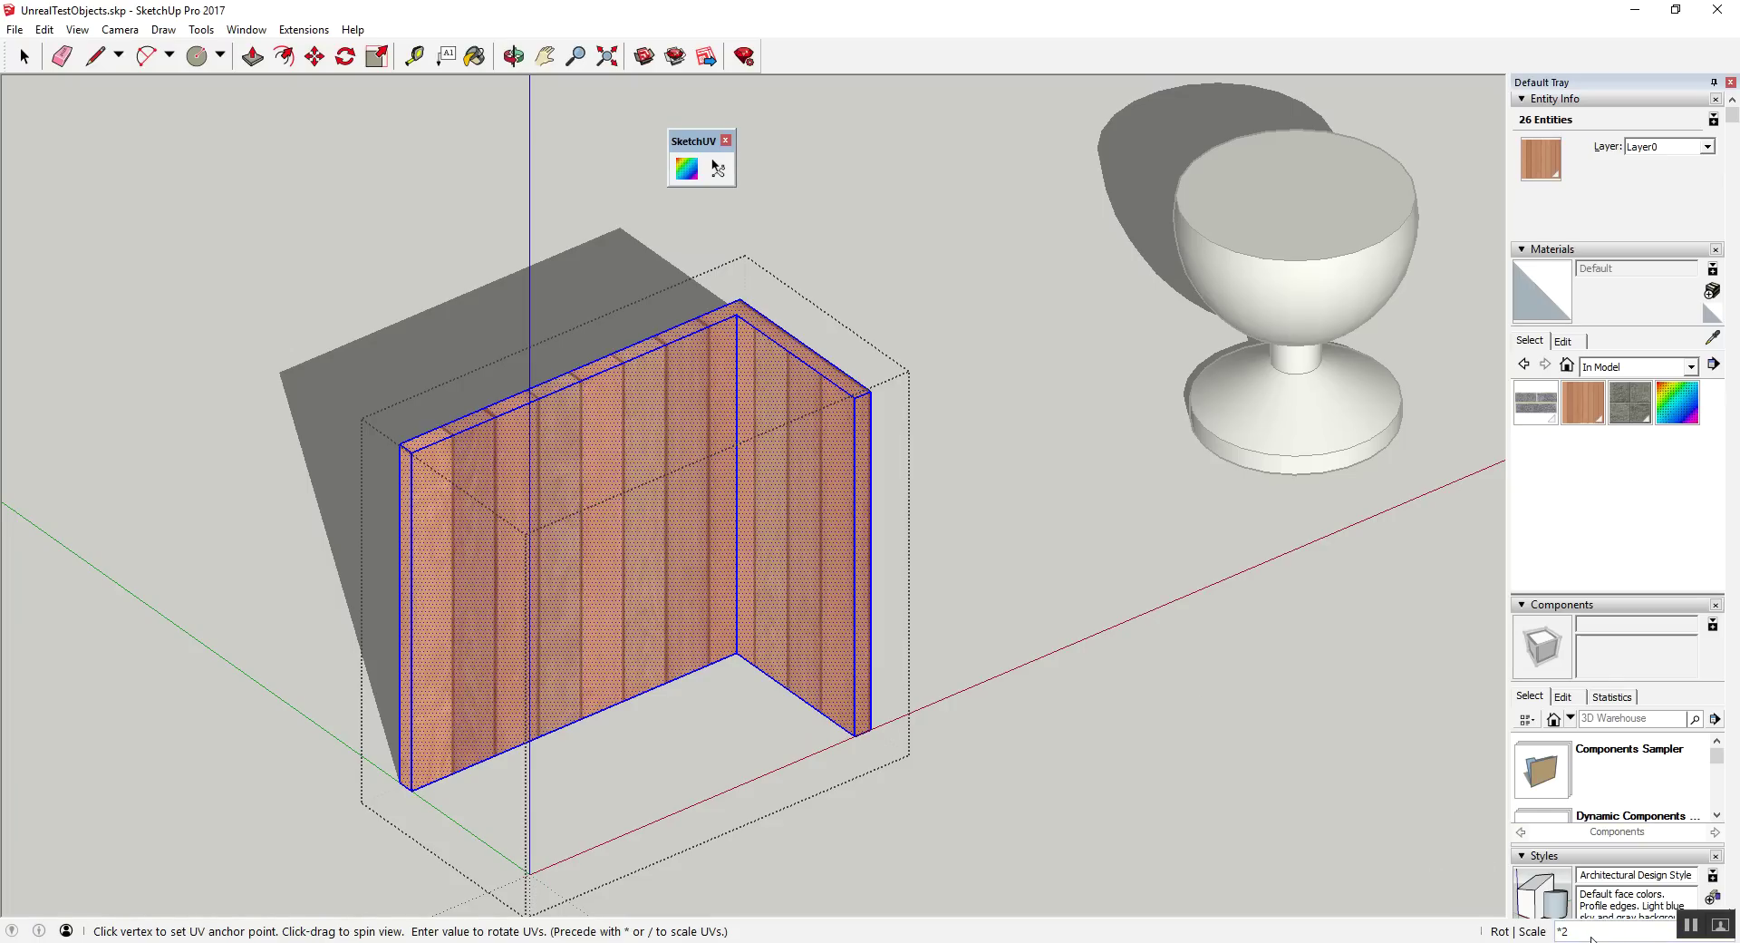
# Step: Scale the wall's wood texture by *2 with SketchUV to make narrower planks
pyautogui.rightClick(787, 550)
pyautogui.click(1088, 643)
pyautogui.scroll(-3, 722, 519)
pyautogui.scroll(3, 738, 517)
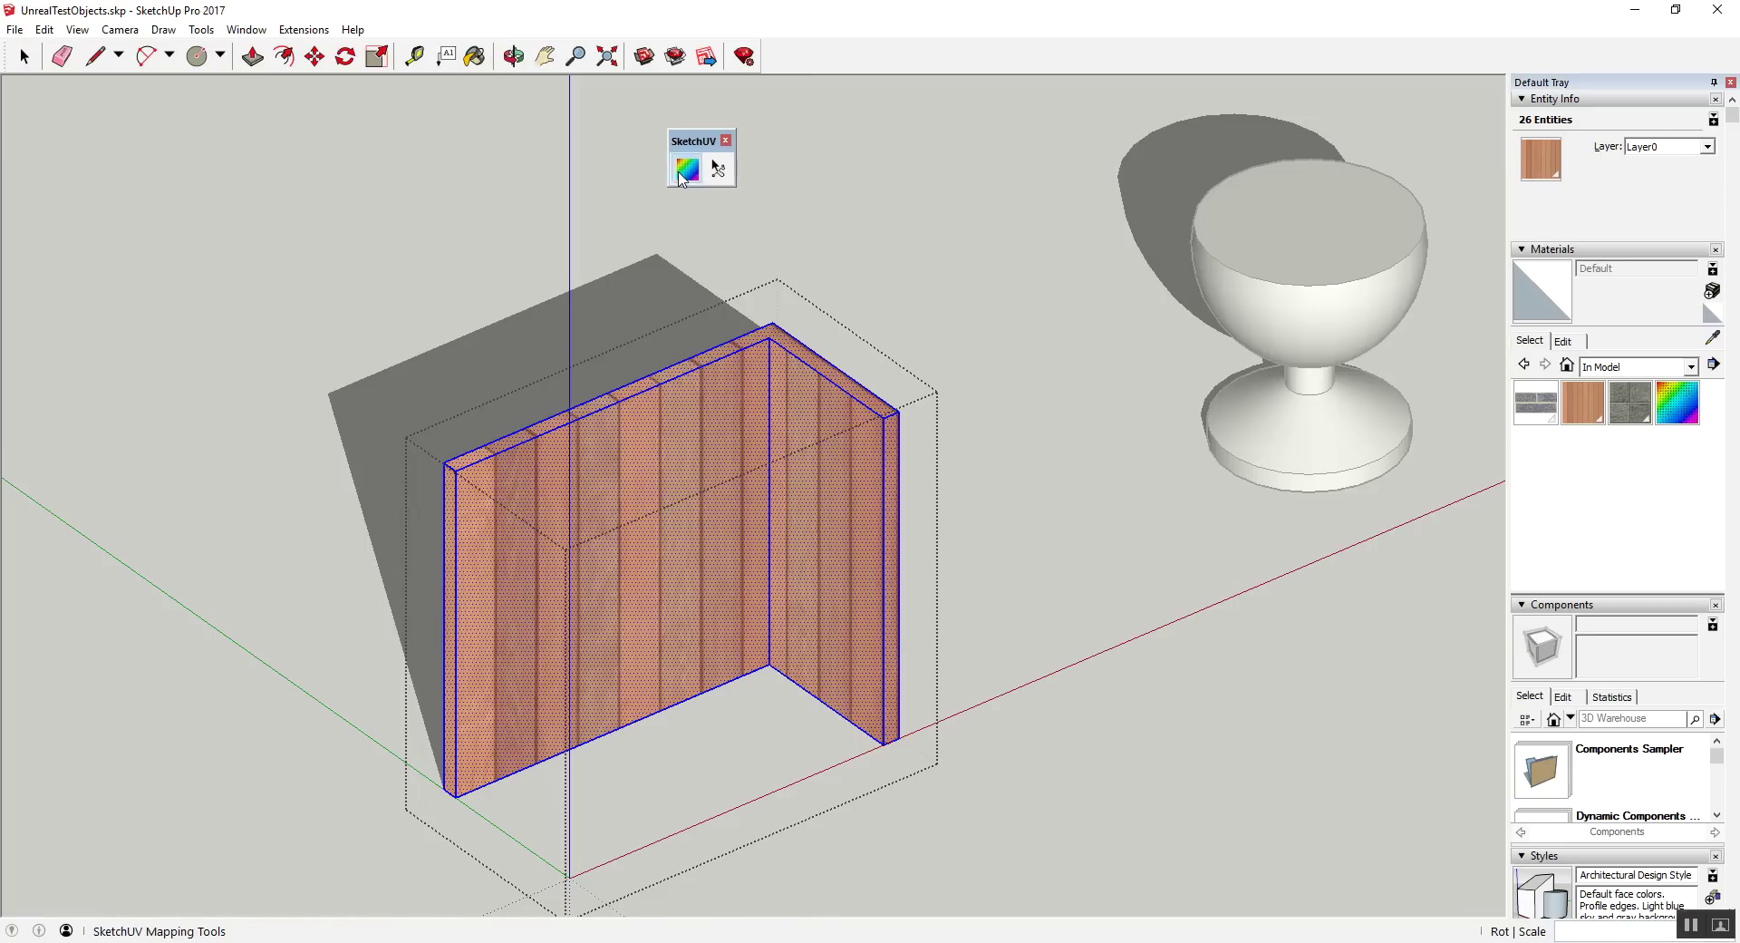
pyautogui.click(682, 177)
pyautogui.rightClick(722, 400)
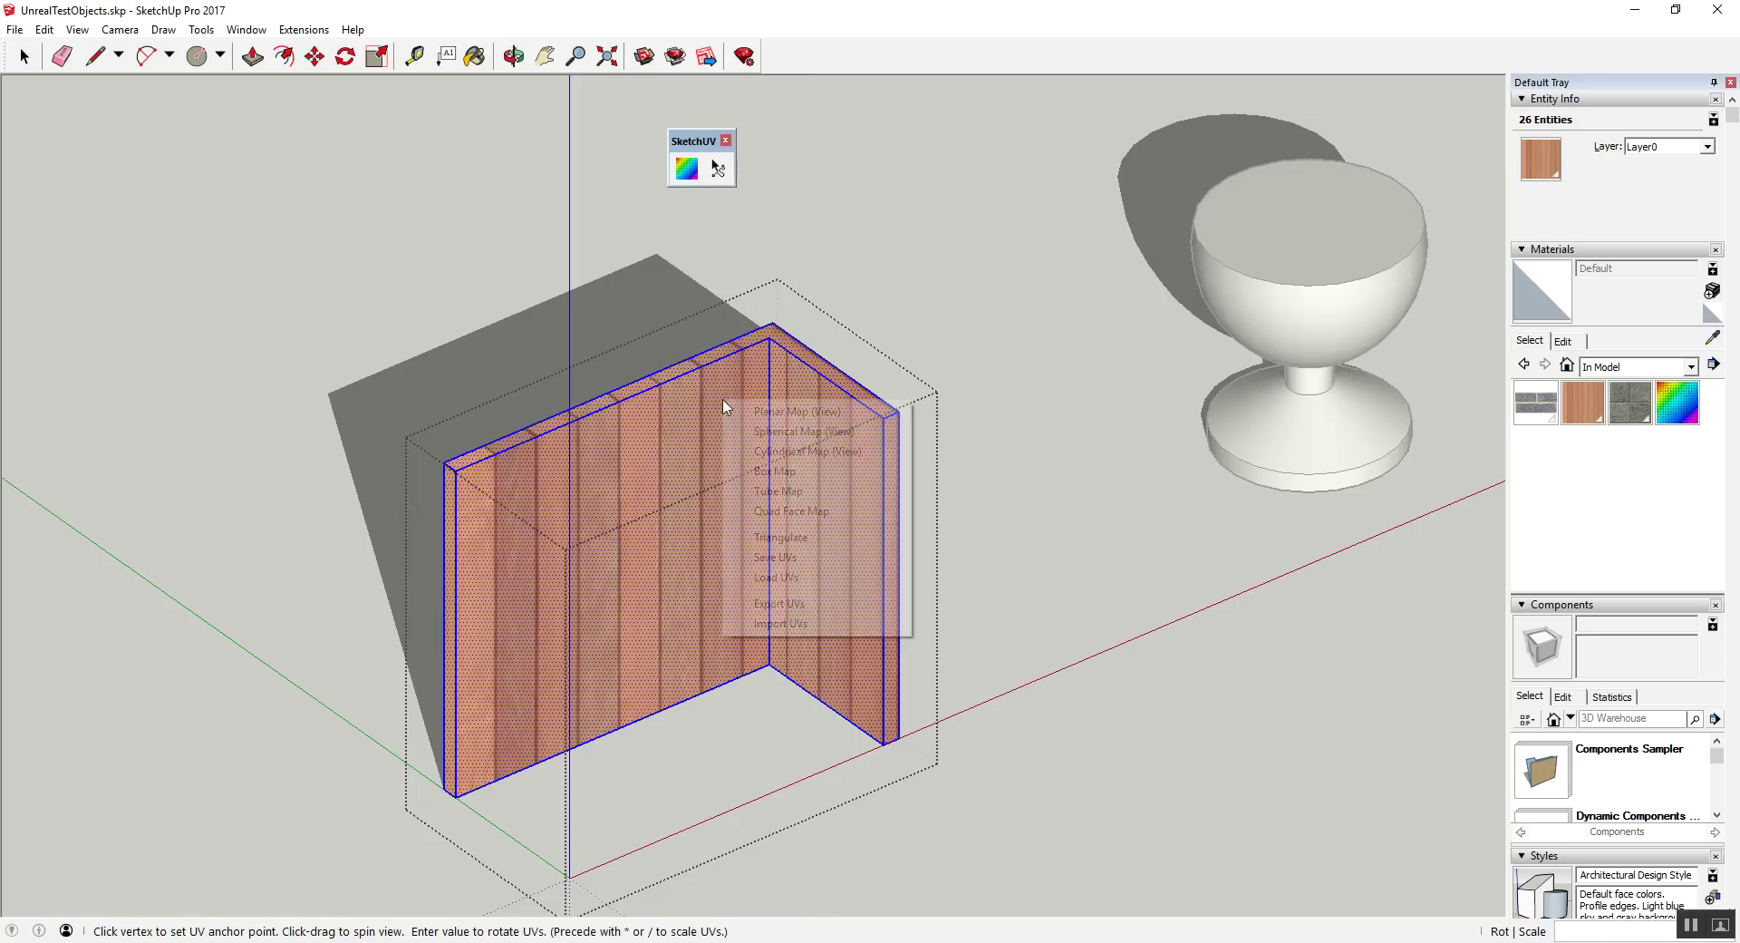
pyautogui.click(996, 415)
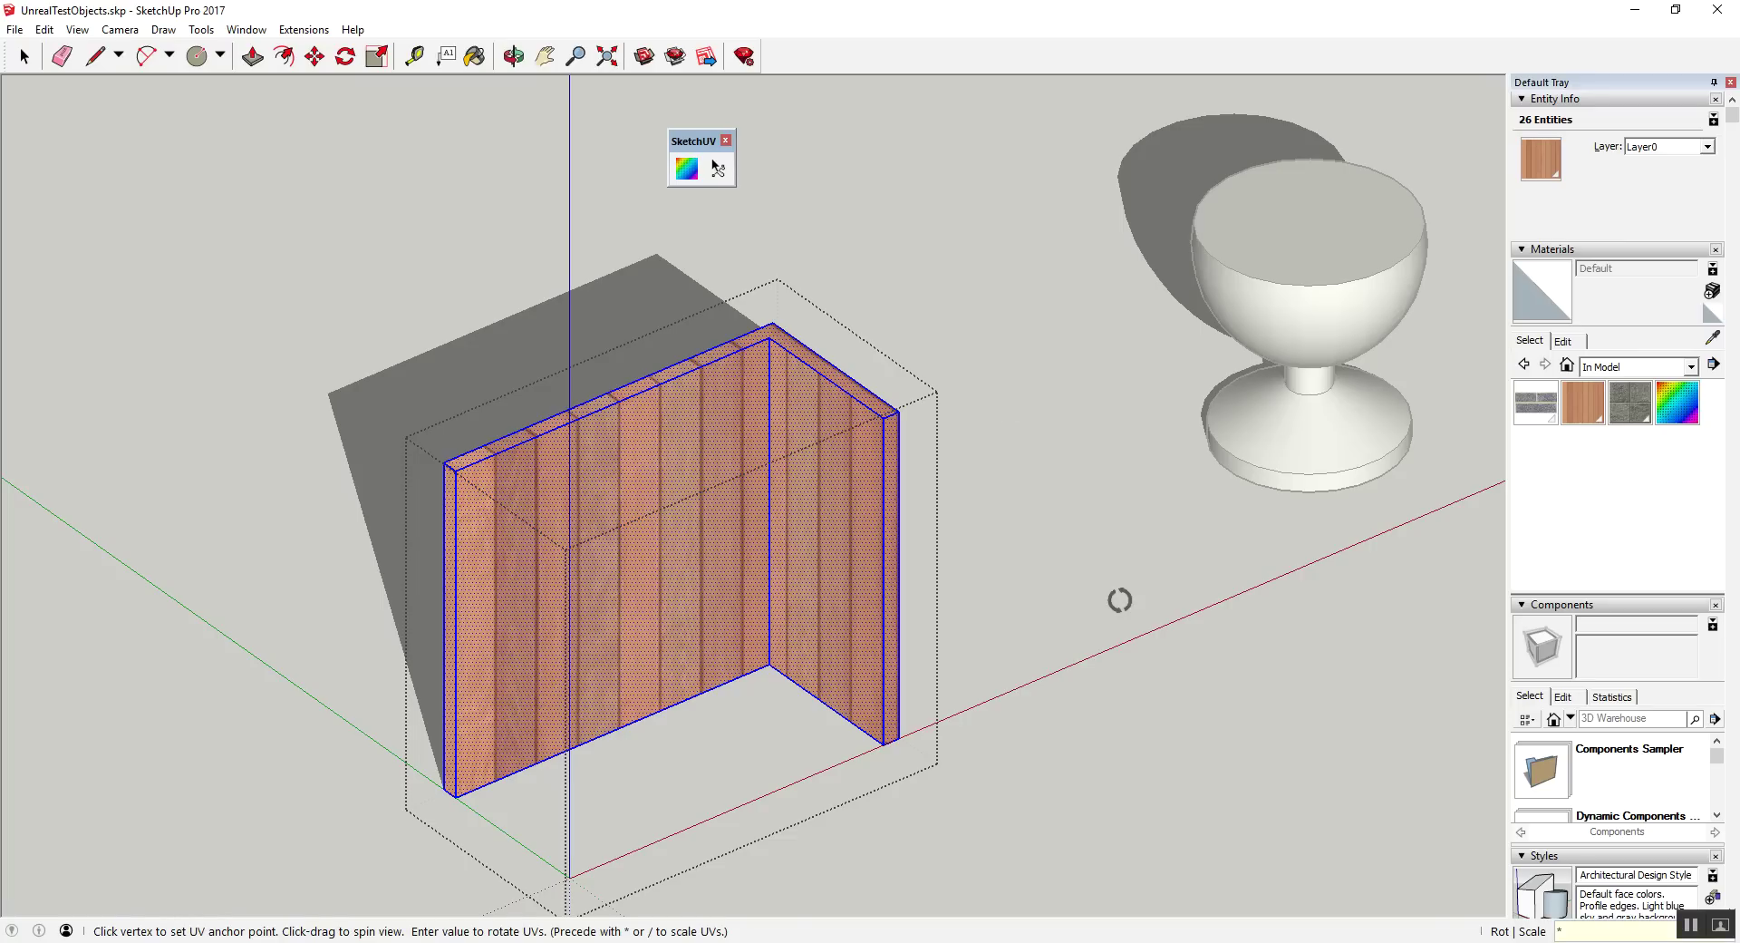
pyautogui.write('2')
pyautogui.press('Return')
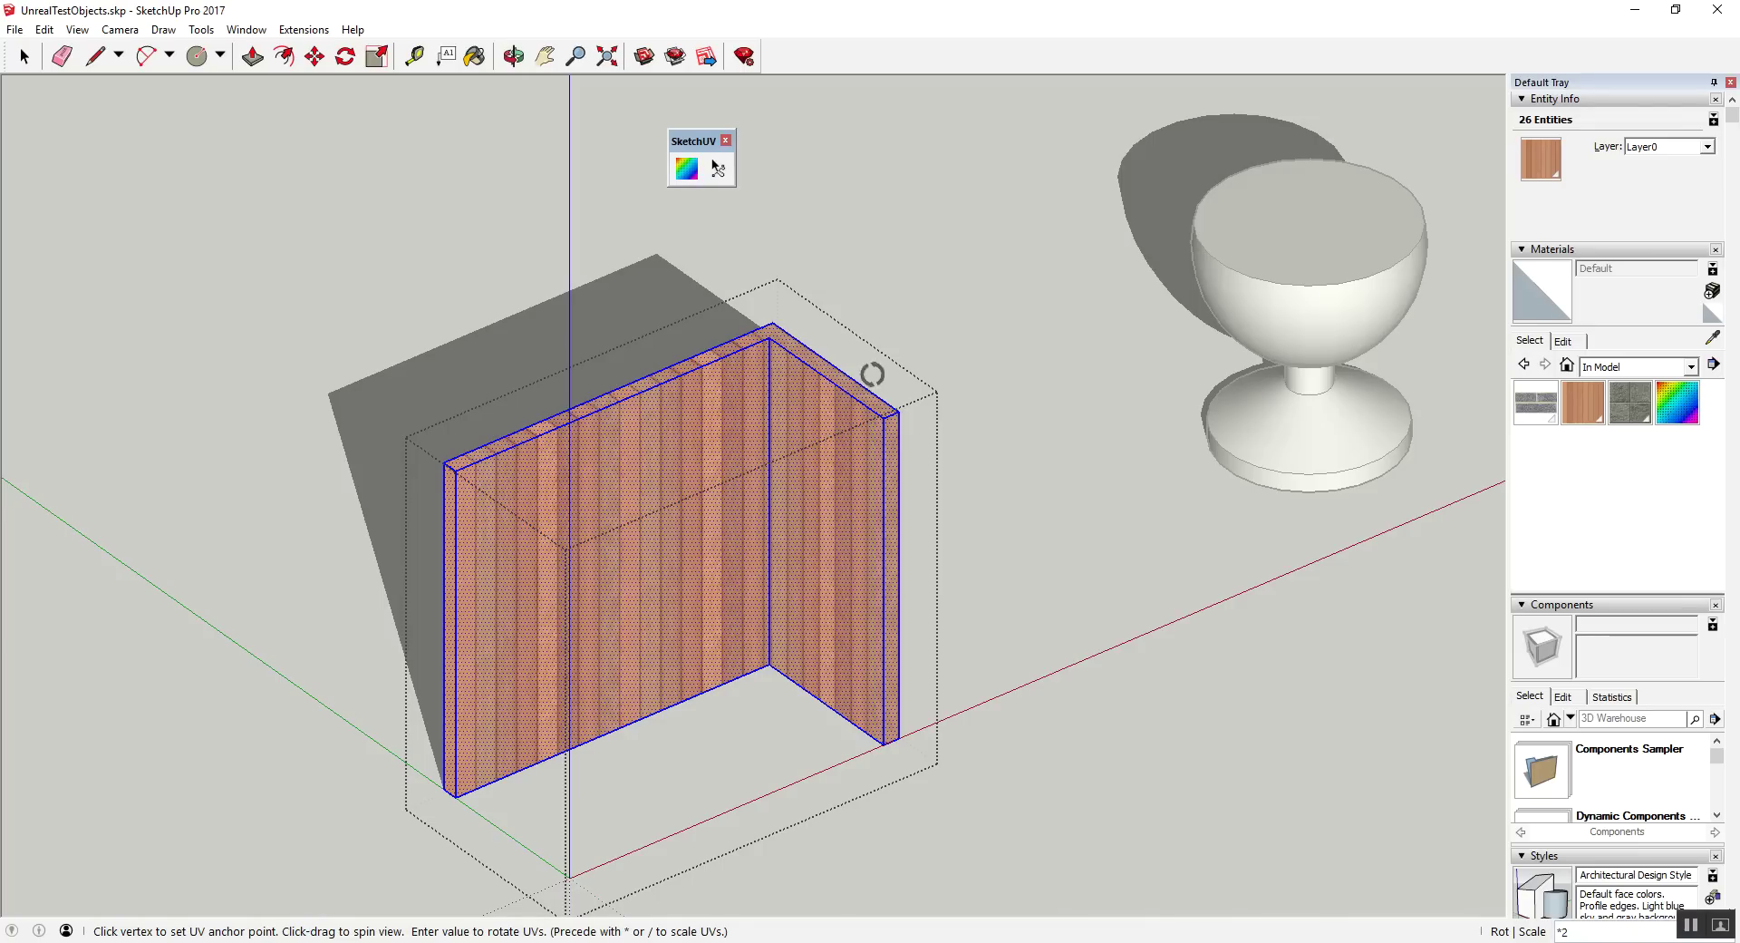
# Step: Deselect the wall and orbit to a lower angle showing wall, goblet and sphere
pyautogui.press('space')
pyautogui.click(988, 588)
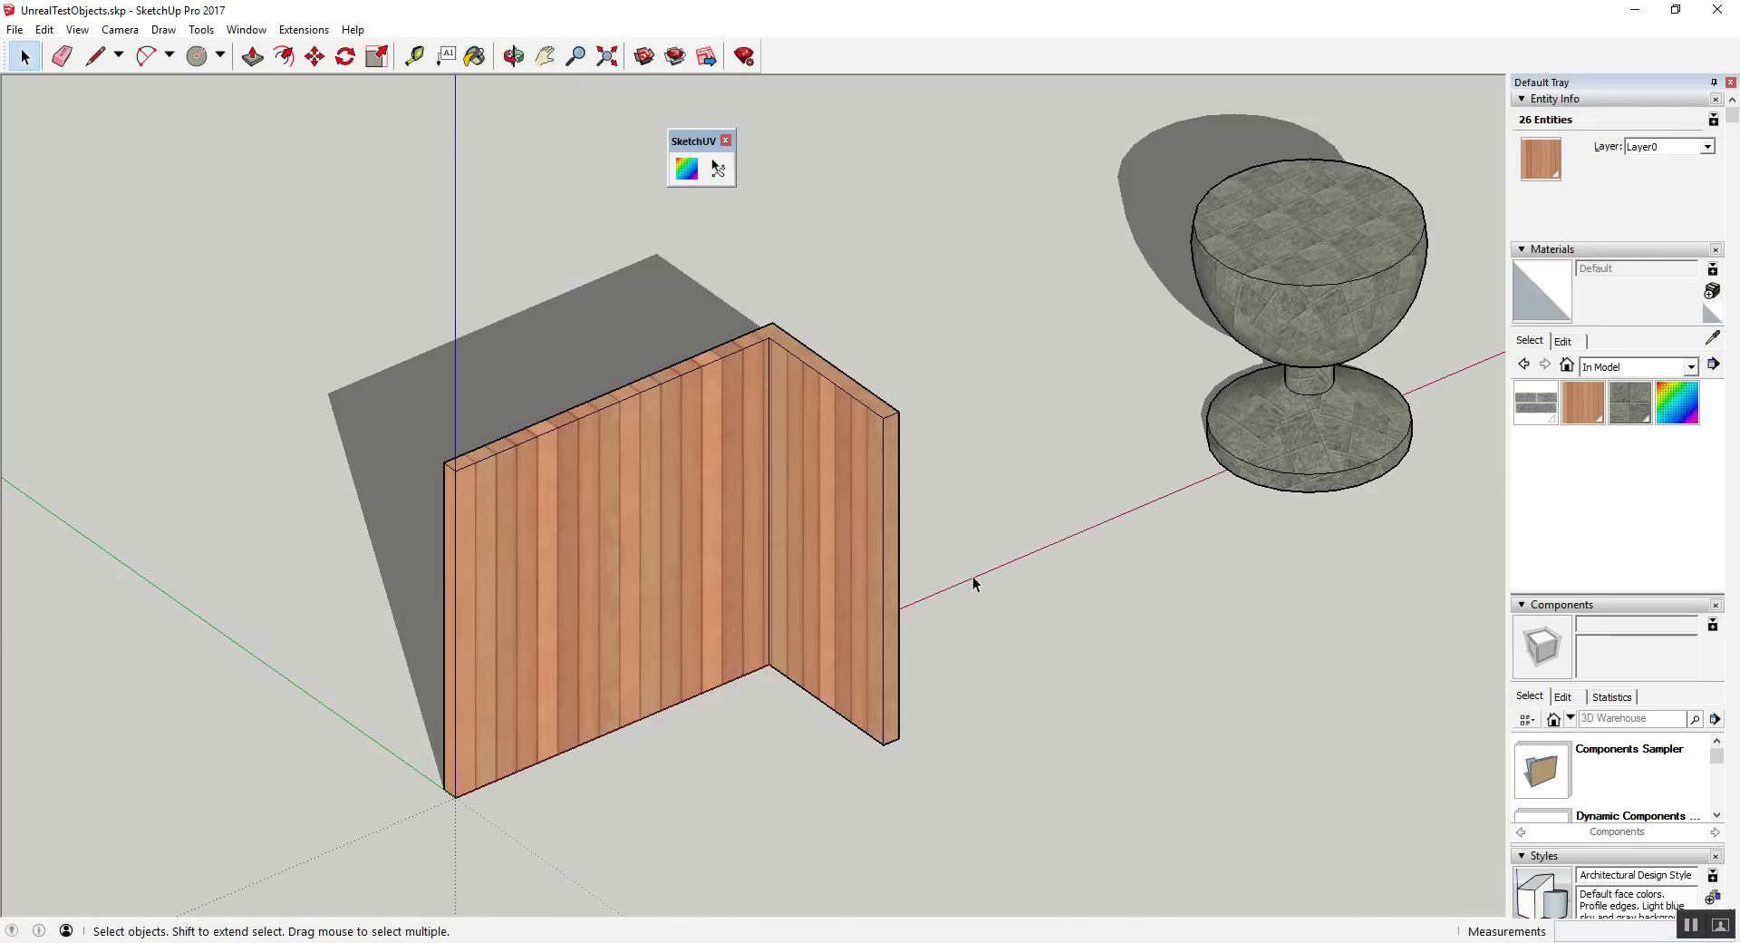
pyautogui.scroll(3, 971, 585)
pyautogui.scroll(-3, 863, 531)
pyautogui.moveTo(826, 459)
pyautogui.mouseDown(button='middle')
pyautogui.moveTo(1069, 517)
pyautogui.moveTo(720, 619)
pyautogui.moveTo(392, 385)
pyautogui.mouseUp(button='middle')
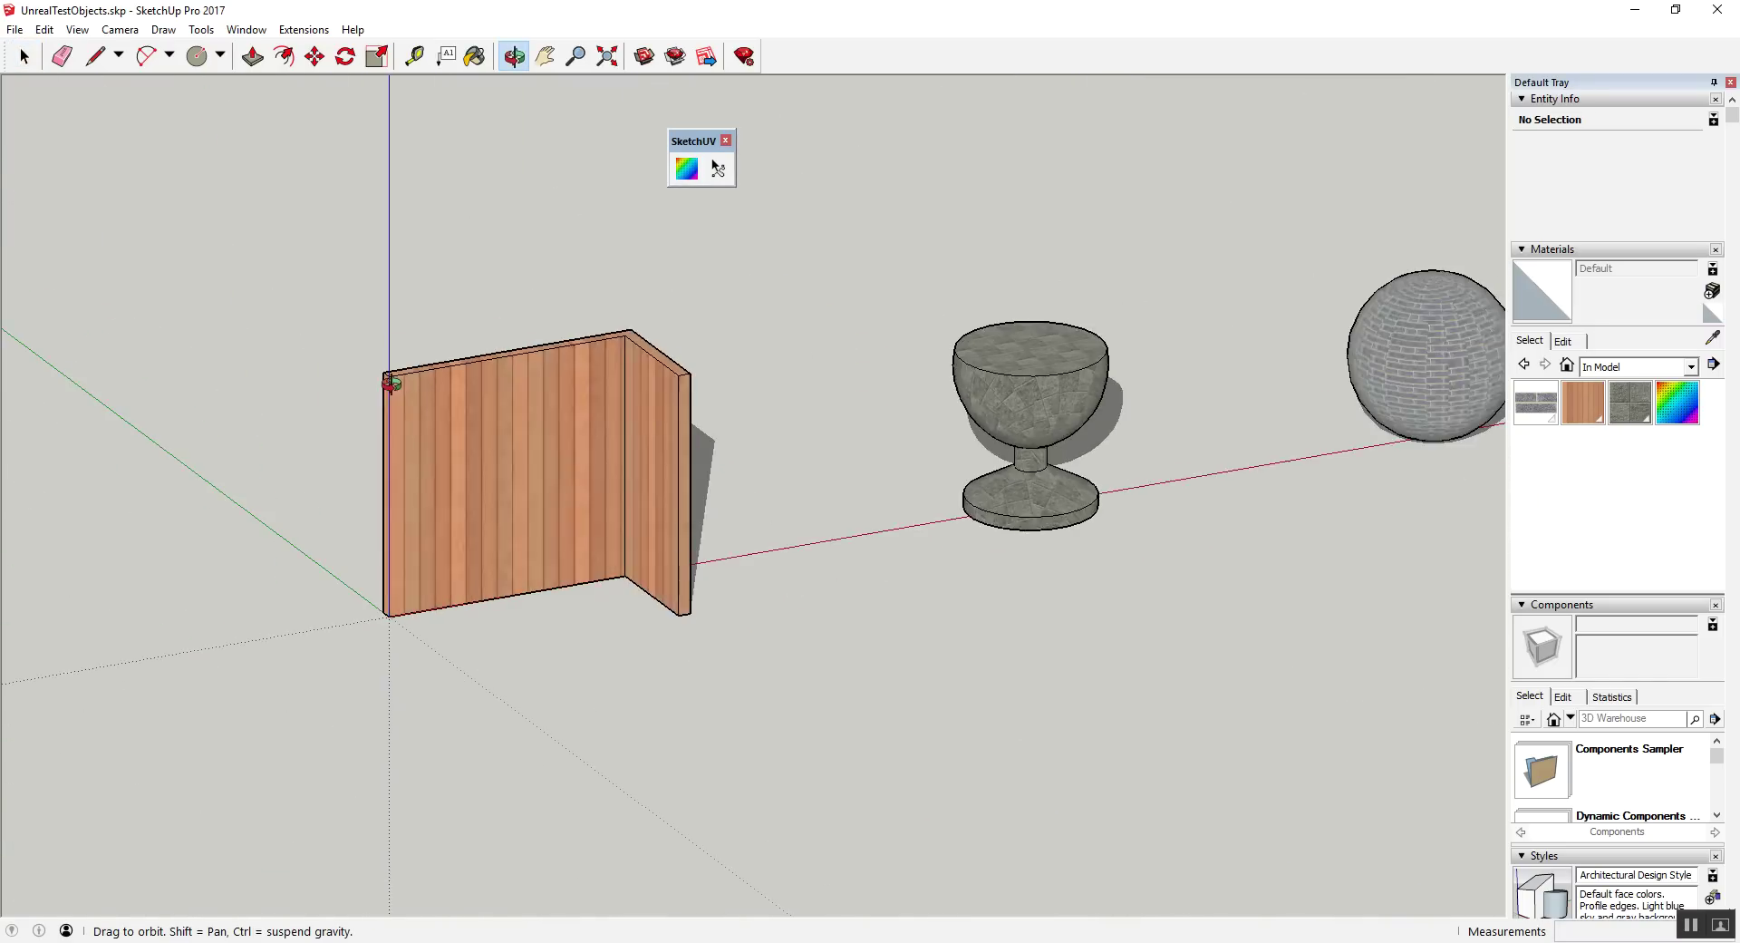
pyautogui.scroll(-2, 391, 384)
pyautogui.scroll(3, 625, 325)
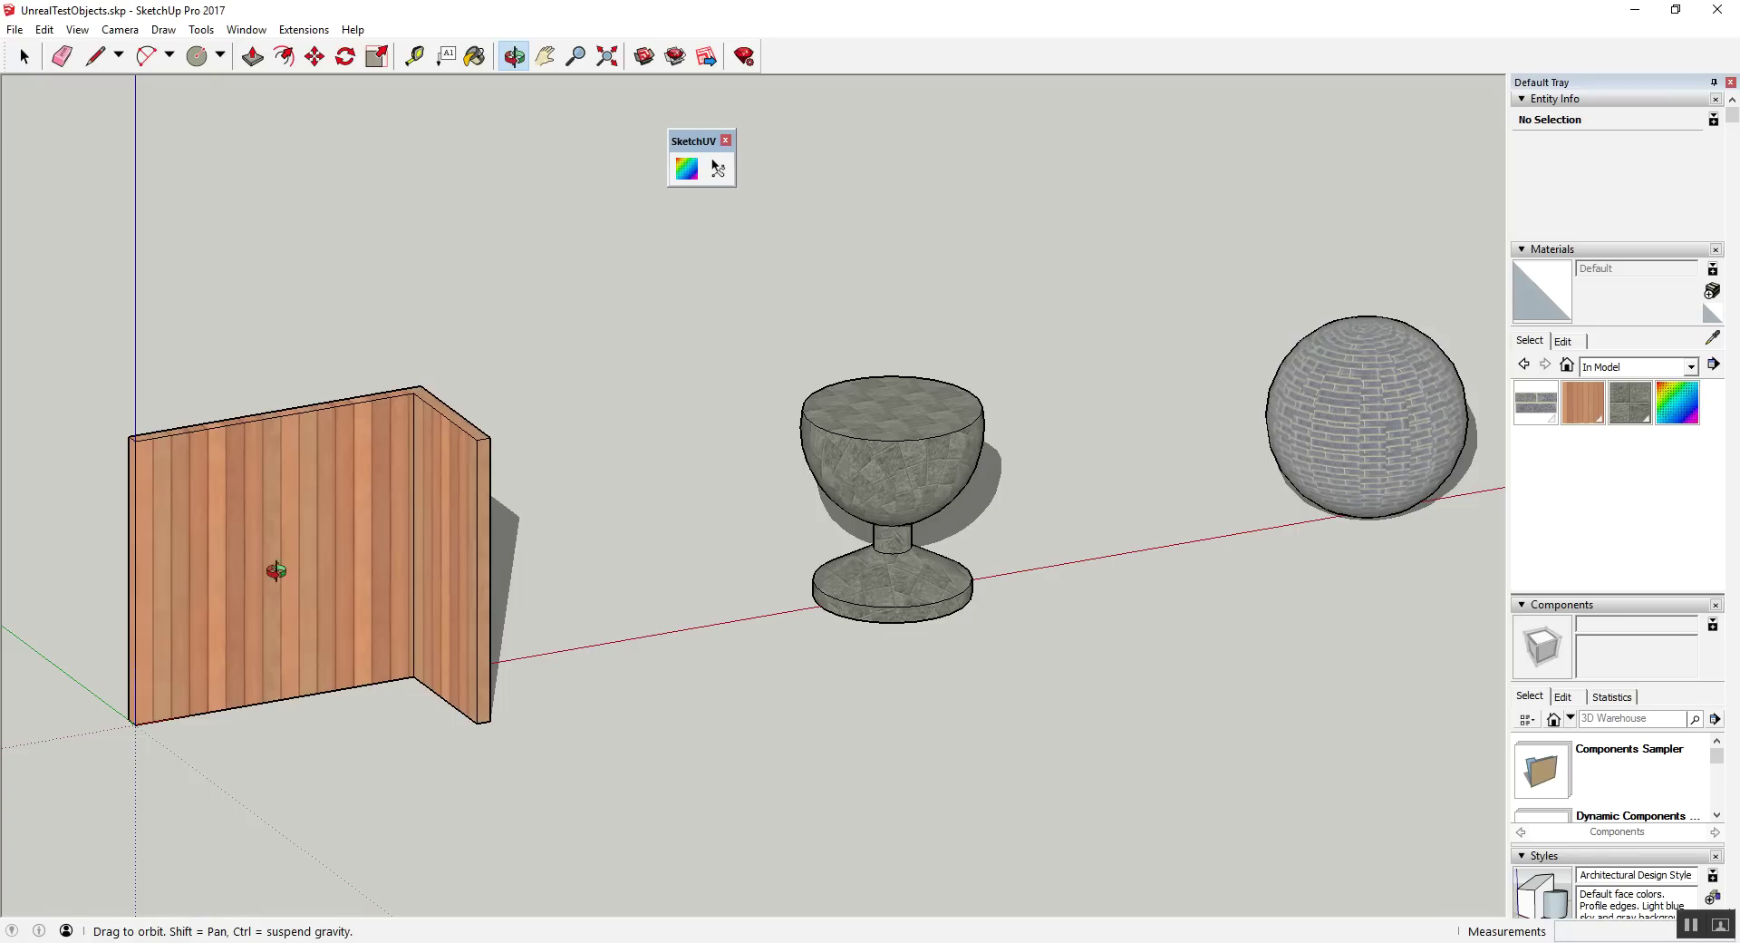
# Step: Orbit above the goblet and sphere, then switch the camera to the standard Front view
pyautogui.scroll(3, 1034, 468)
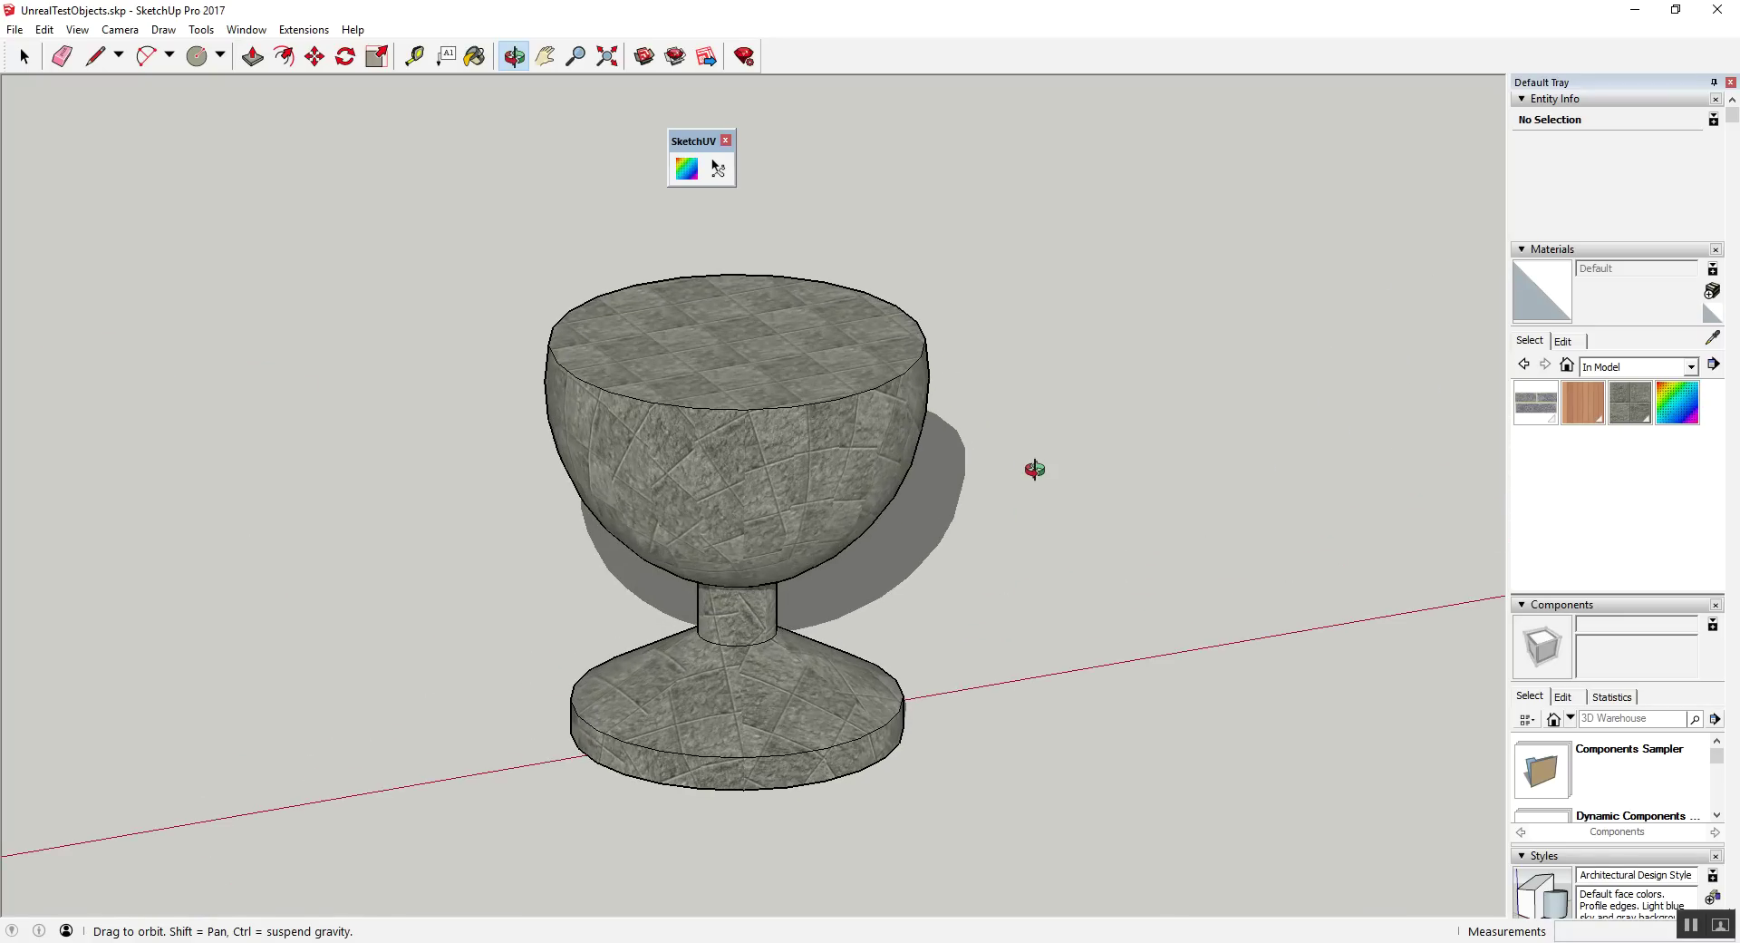
pyautogui.scroll(-1, 770, 416)
pyautogui.scroll(-2, 778, 439)
pyautogui.moveTo(778, 440)
pyautogui.mouseDown(button='middle')
pyautogui.moveTo(20, 603)
pyautogui.moveTo(525, 451)
pyautogui.mouseUp(button='middle')
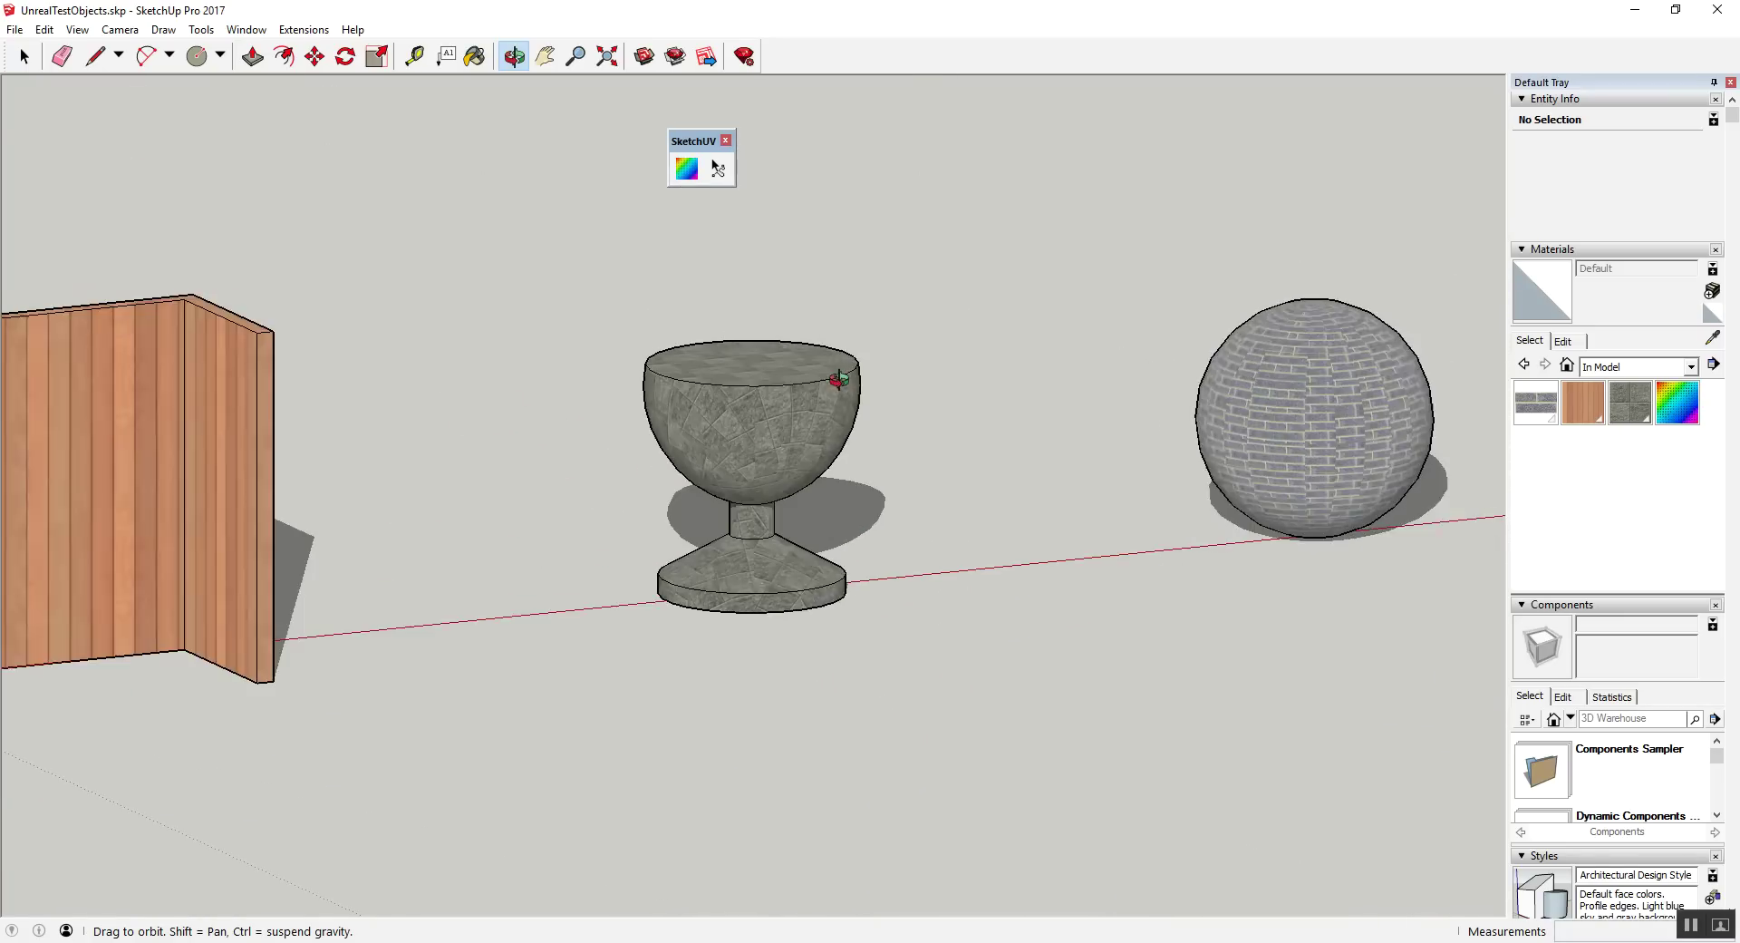
pyautogui.moveTo(526, 451)
pyautogui.mouseDown()
pyautogui.moveTo(462, 214)
pyautogui.moveTo(482, 97)
pyautogui.moveTo(645, 556)
pyautogui.moveTo(792, 570)
pyautogui.moveTo(788, 604)
pyautogui.mouseUp()
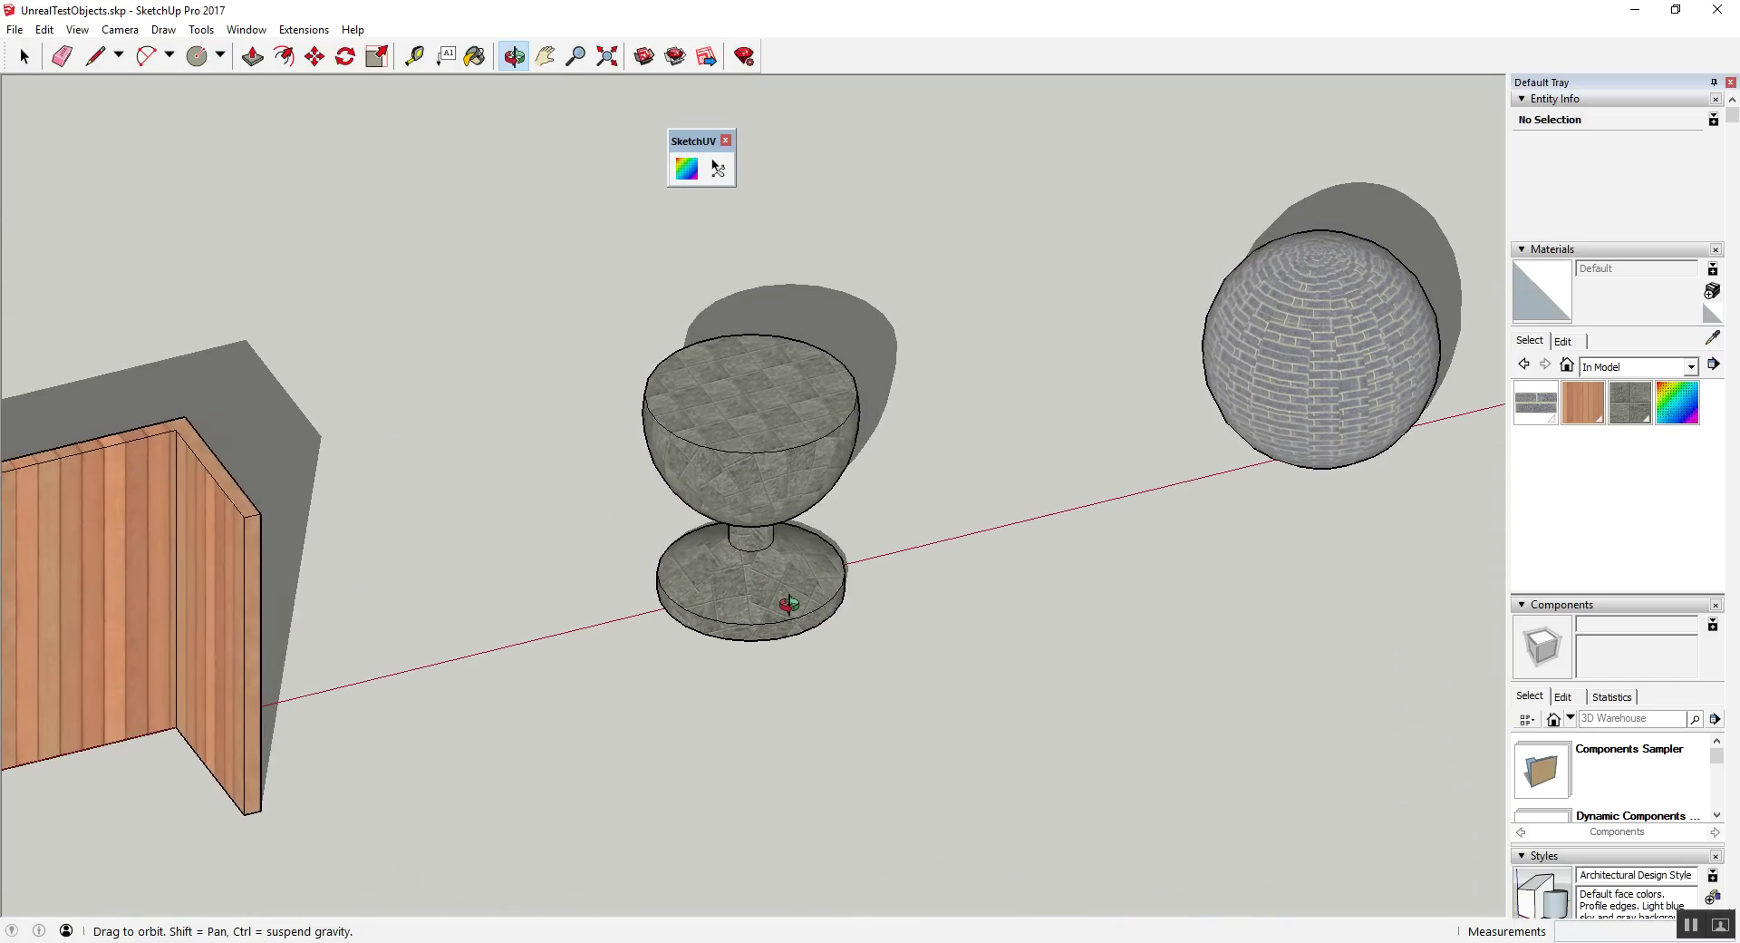
pyautogui.press('space')
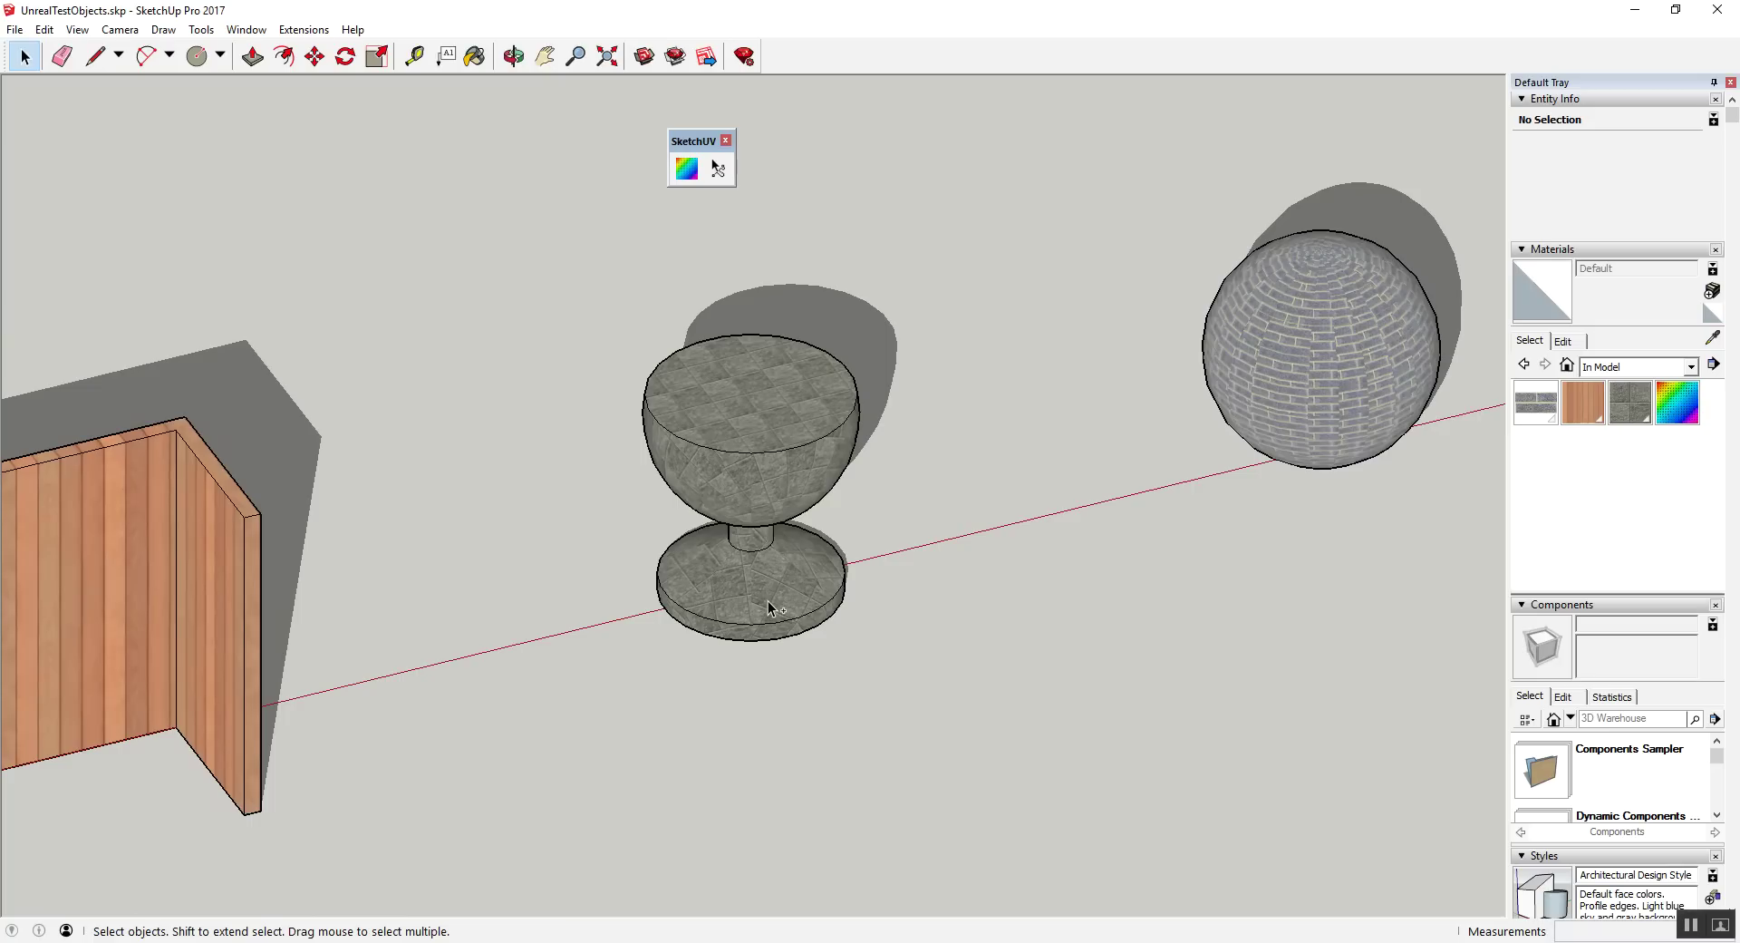
pyautogui.press('F3')
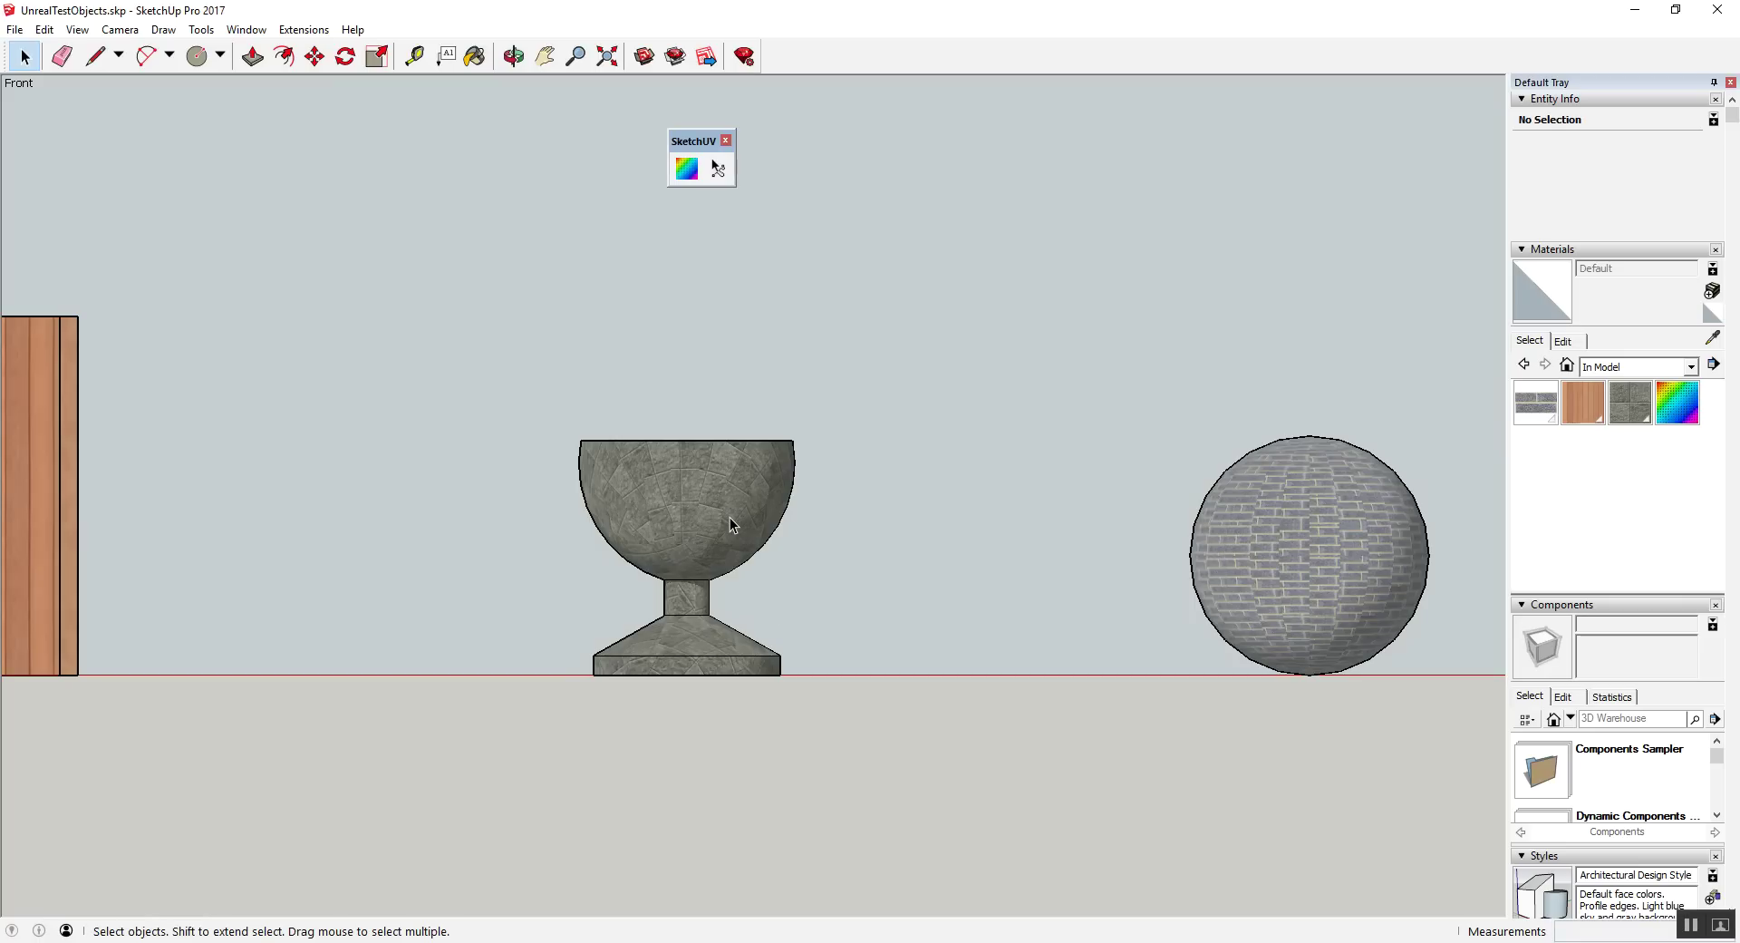
# Step: Inside the goblet group, apply a SketchUV Cylindrical Map (View) to all its geometry
pyautogui.doubleClick(731, 518)
pyautogui.tripleClick(730, 519)
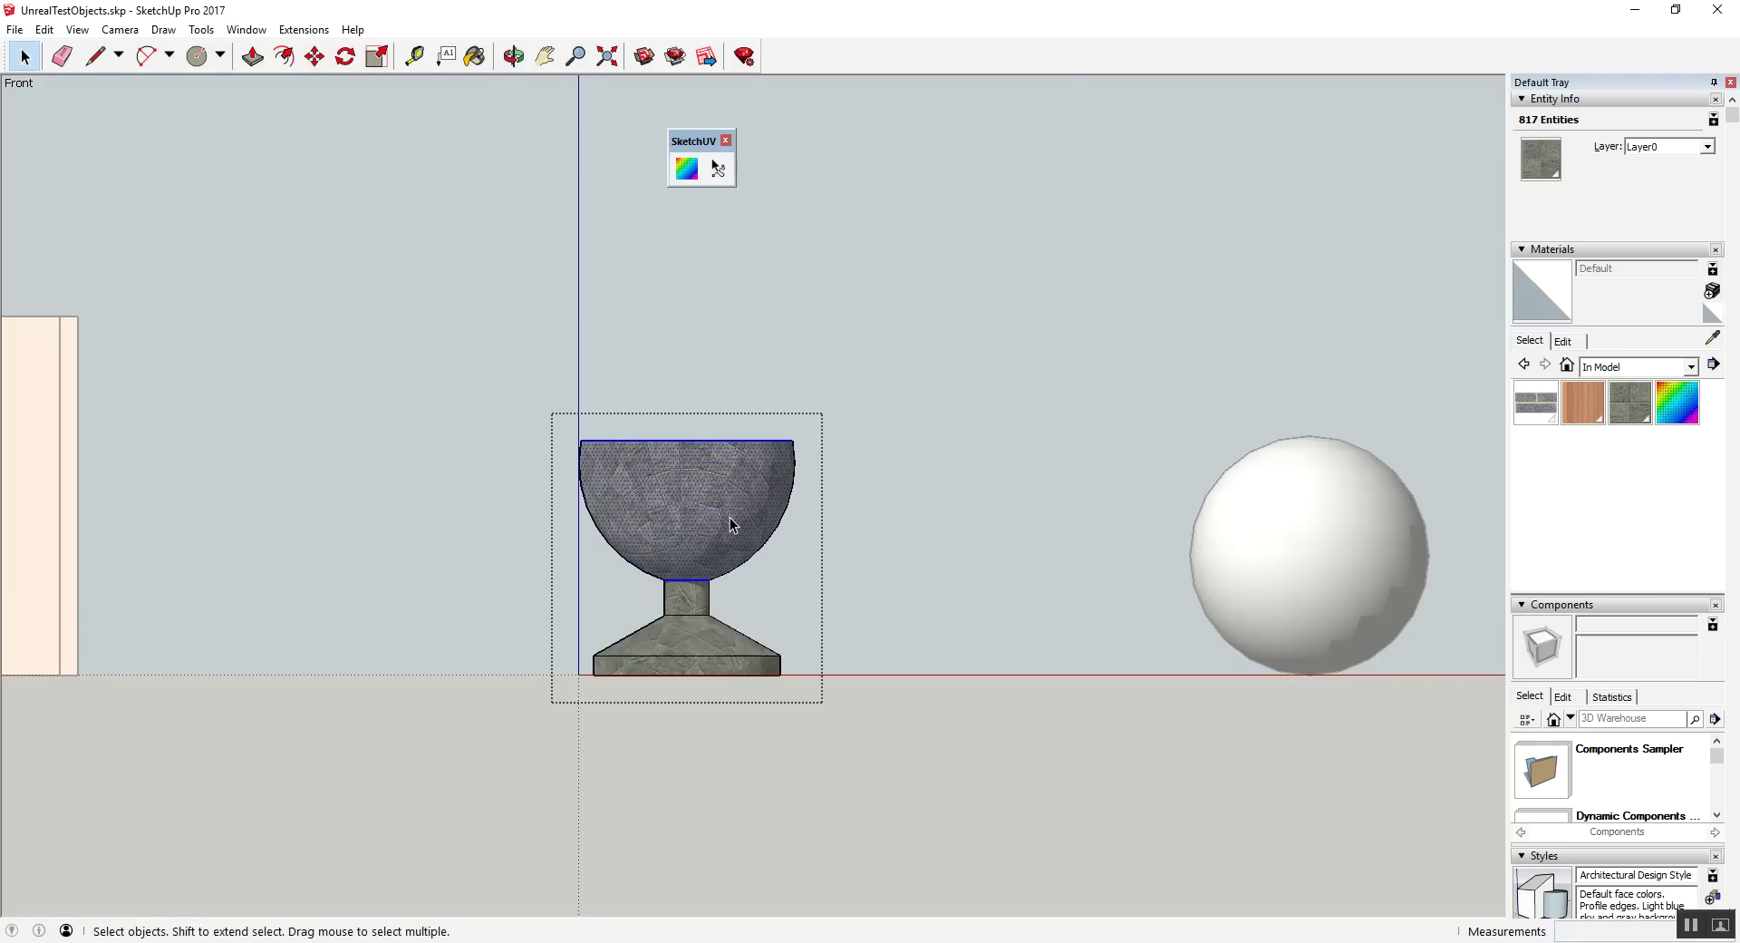
pyautogui.click(718, 168)
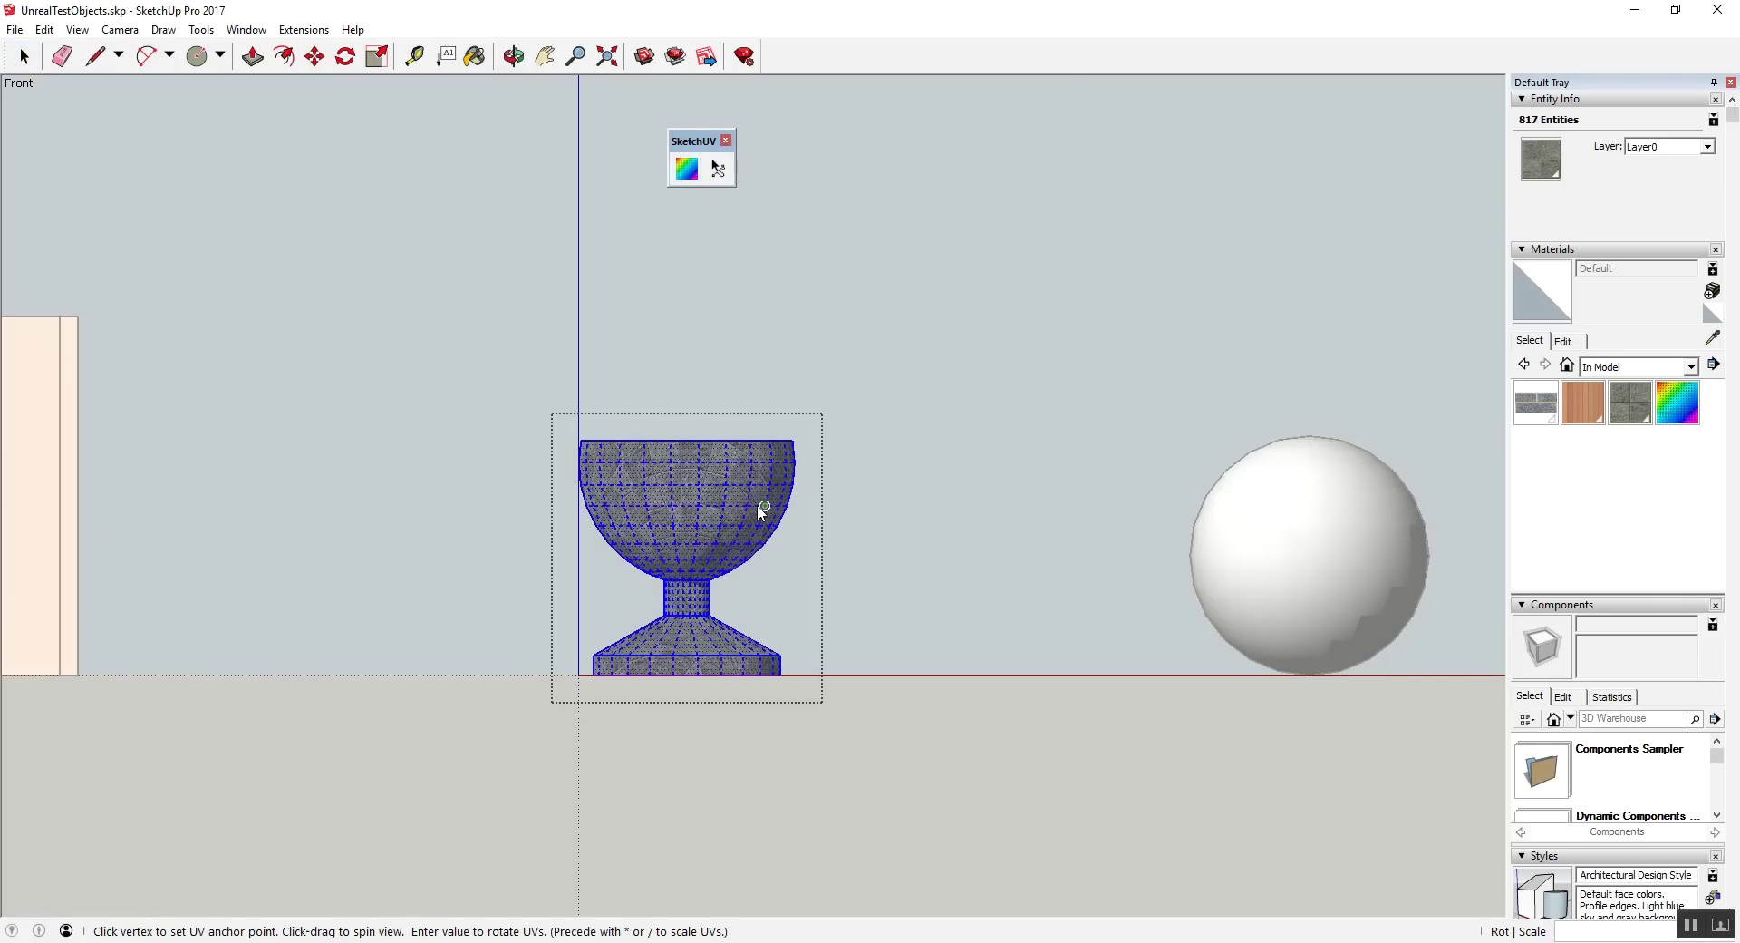
pyautogui.rightClick(694, 521)
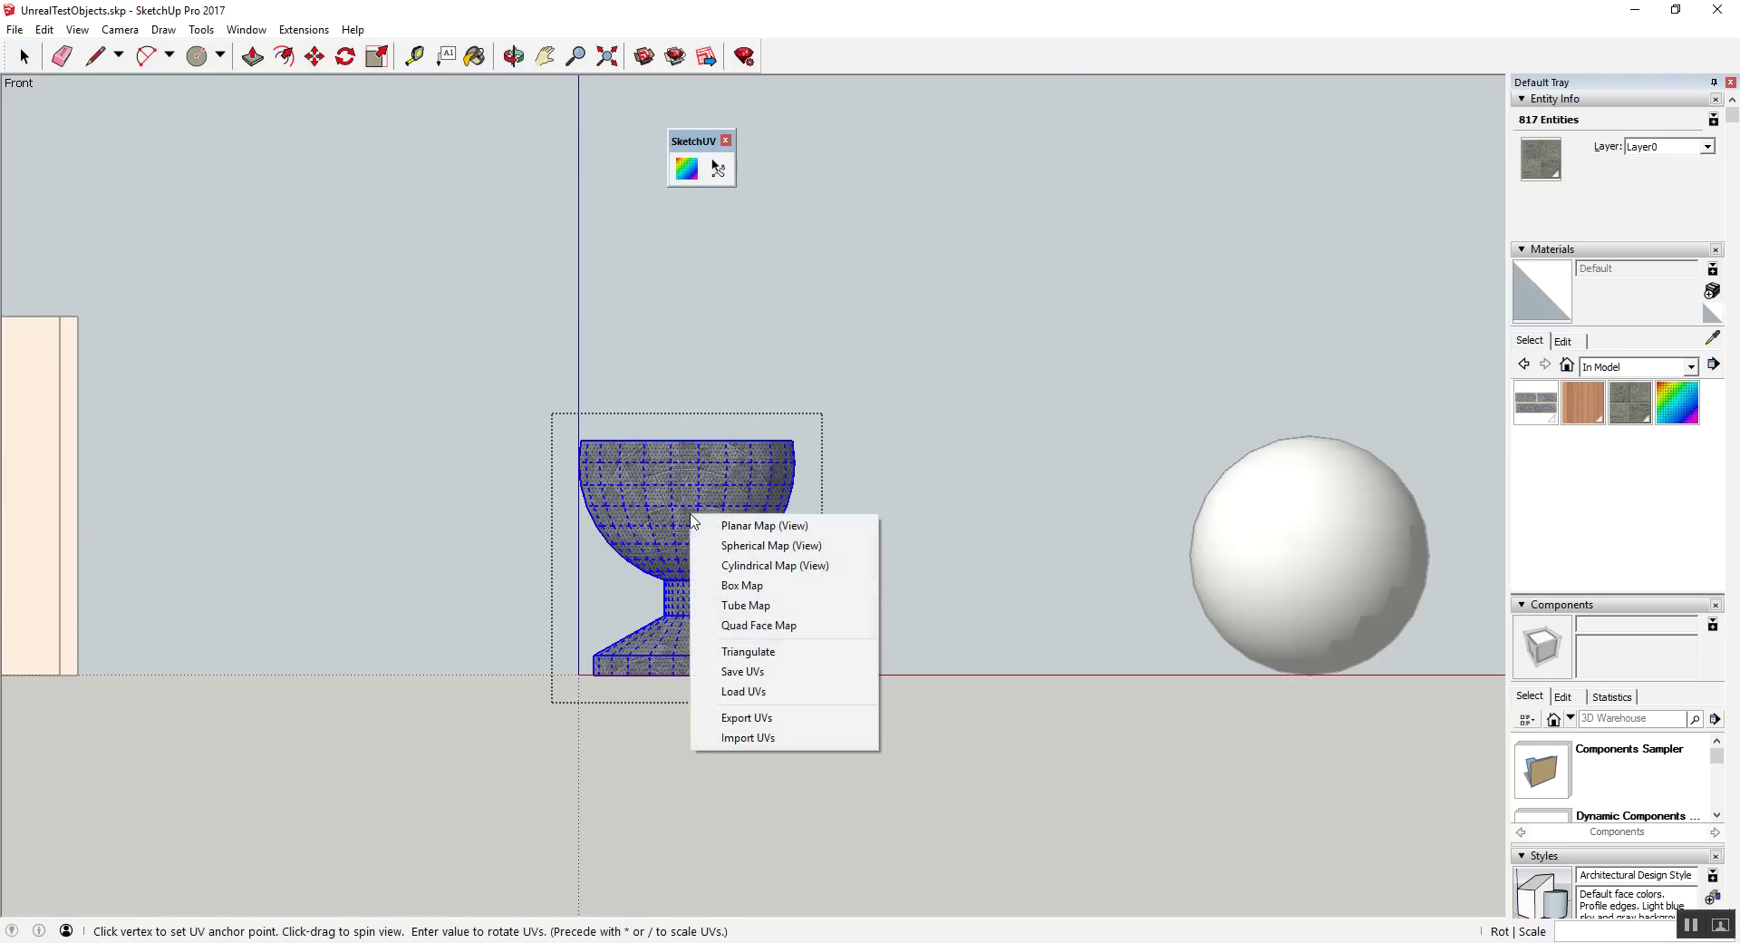
pyautogui.click(793, 570)
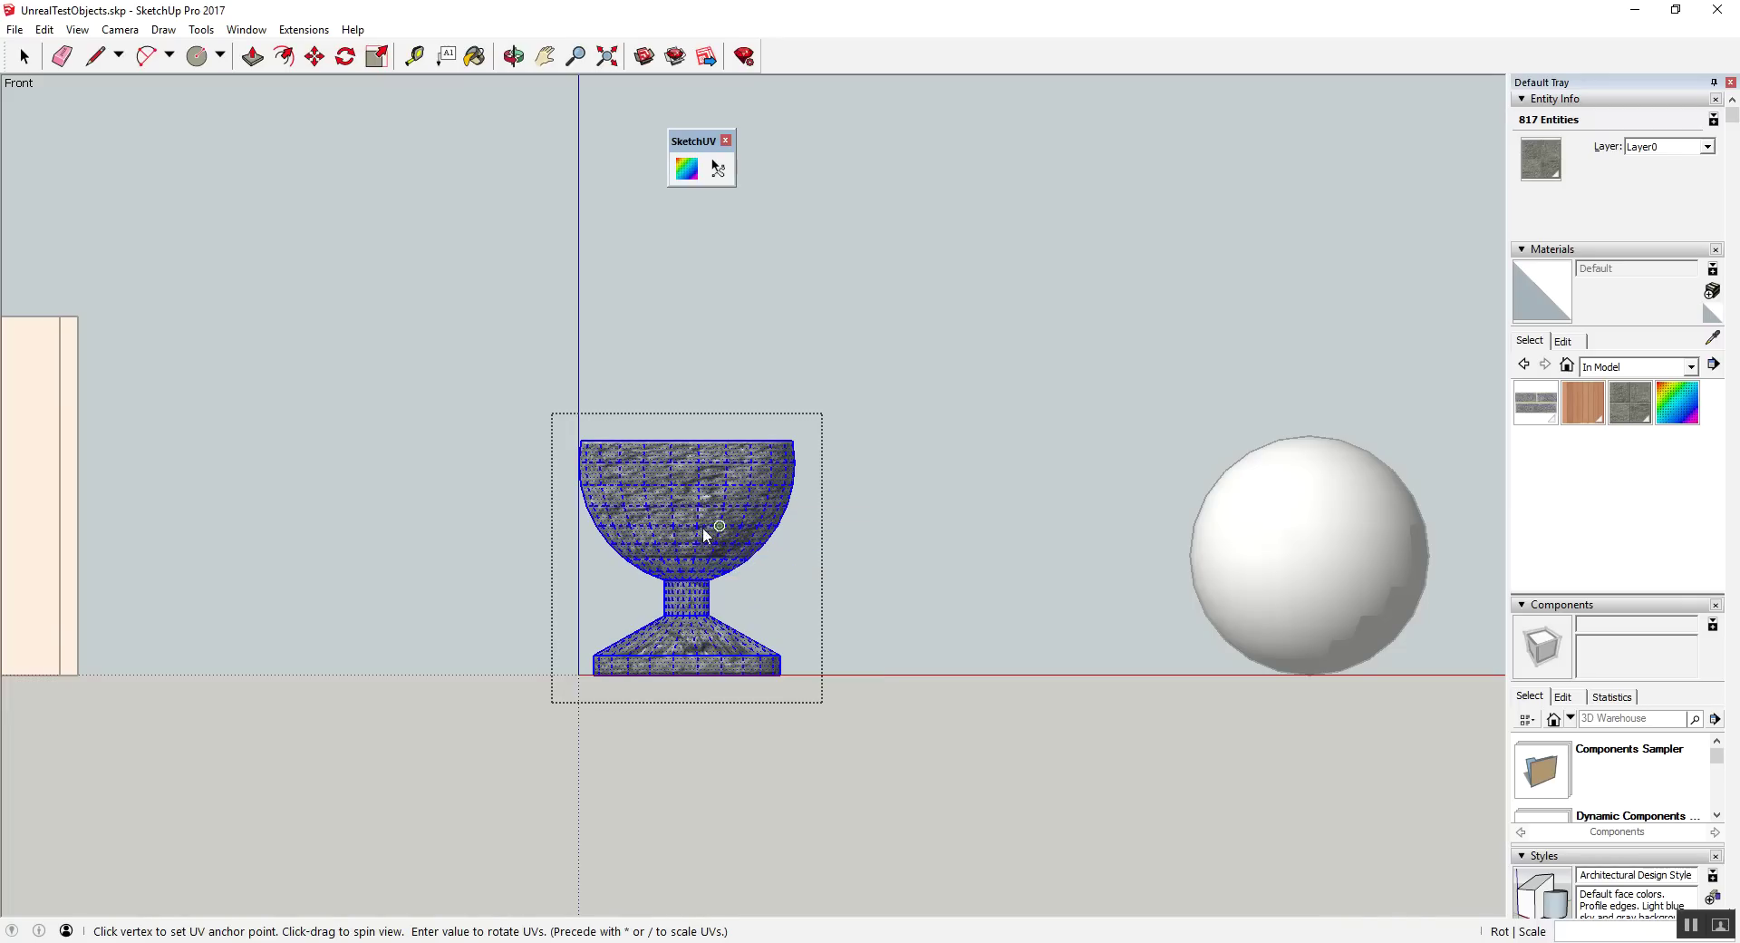
pyautogui.scroll(2, 704, 526)
pyautogui.scroll(1, 671, 499)
pyautogui.scroll(-4, 679, 498)
pyautogui.moveTo(680, 501)
pyautogui.mouseDown(button='middle')
pyautogui.moveTo(1036, 685)
pyautogui.moveTo(1356, 900)
pyautogui.moveTo(641, 664)
pyautogui.moveTo(758, 575)
pyautogui.moveTo(757, 590)
pyautogui.mouseUp(button='middle')
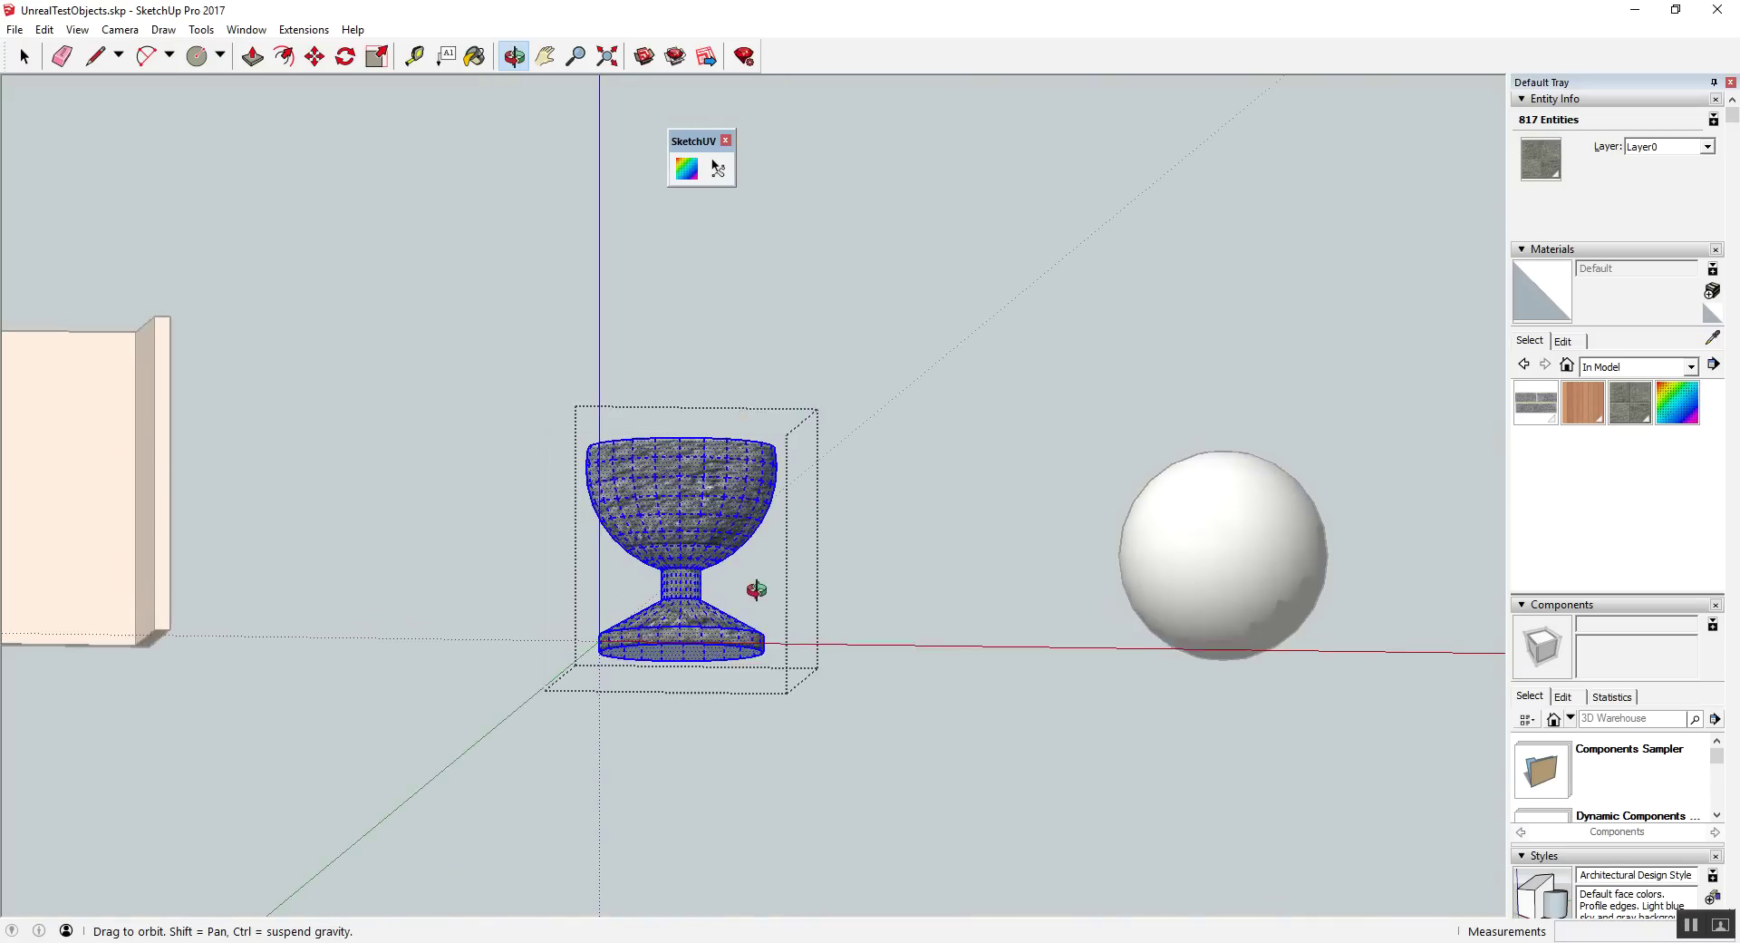
pyautogui.scroll(2, 633, 481)
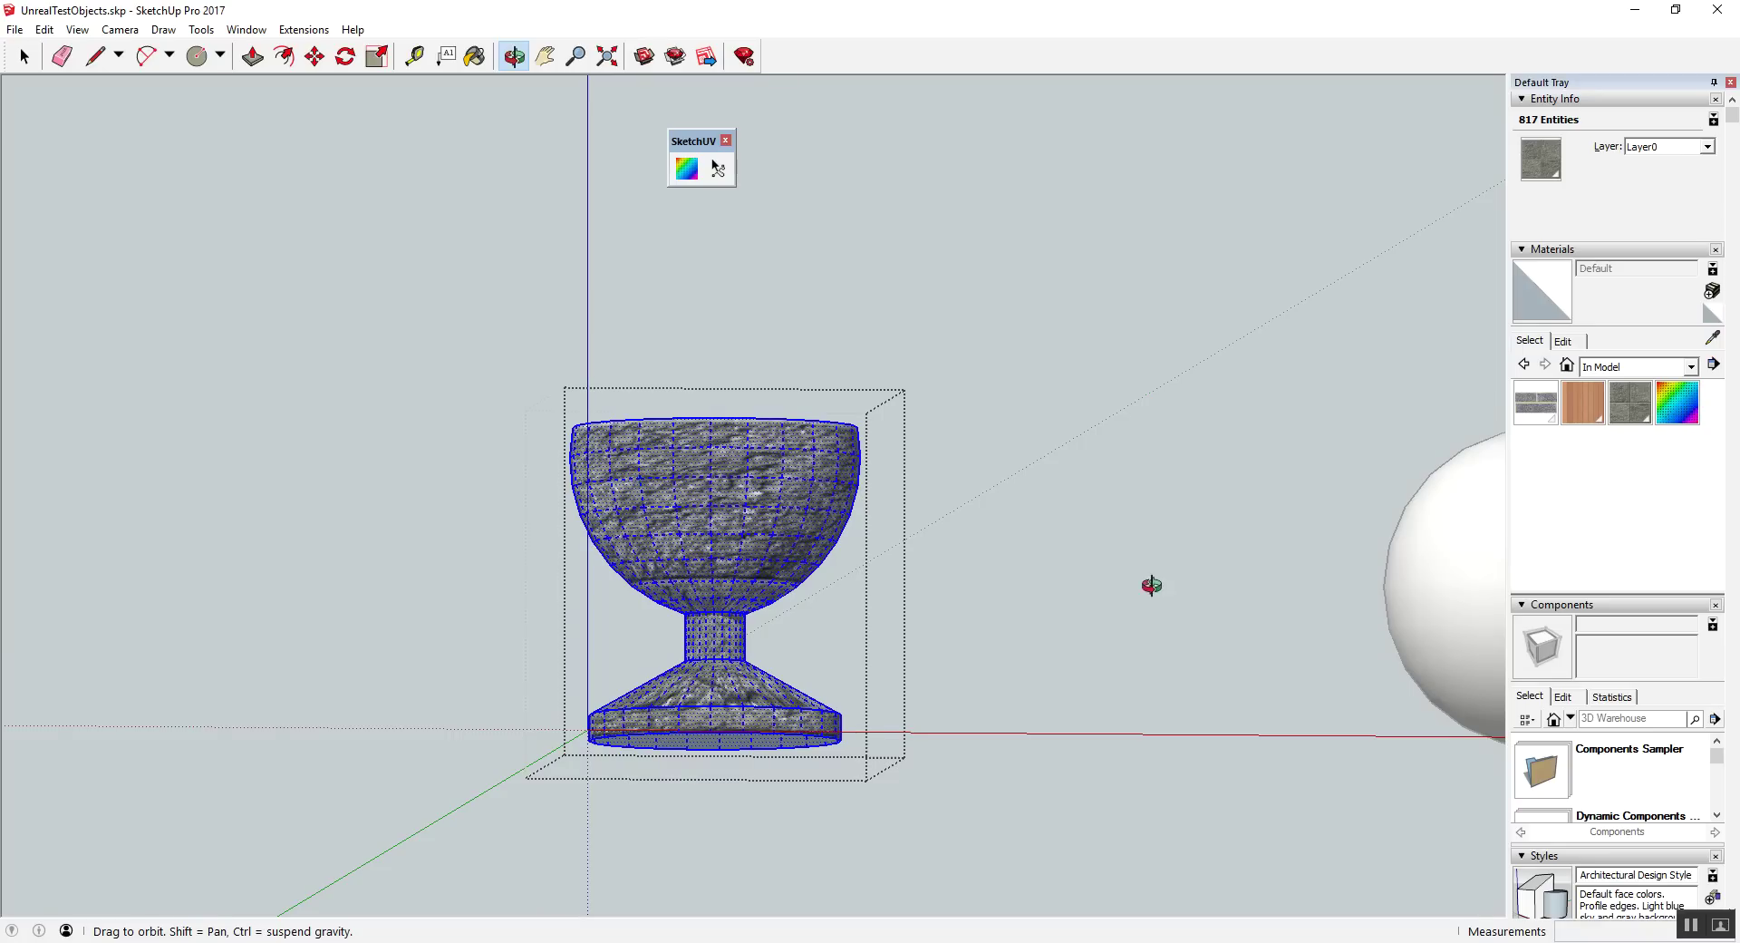
pyautogui.scroll(-2, 886, 538)
# Step: Reapply the goblet's texture mapping and scale its stone texture by *2
pyautogui.click(686, 170)
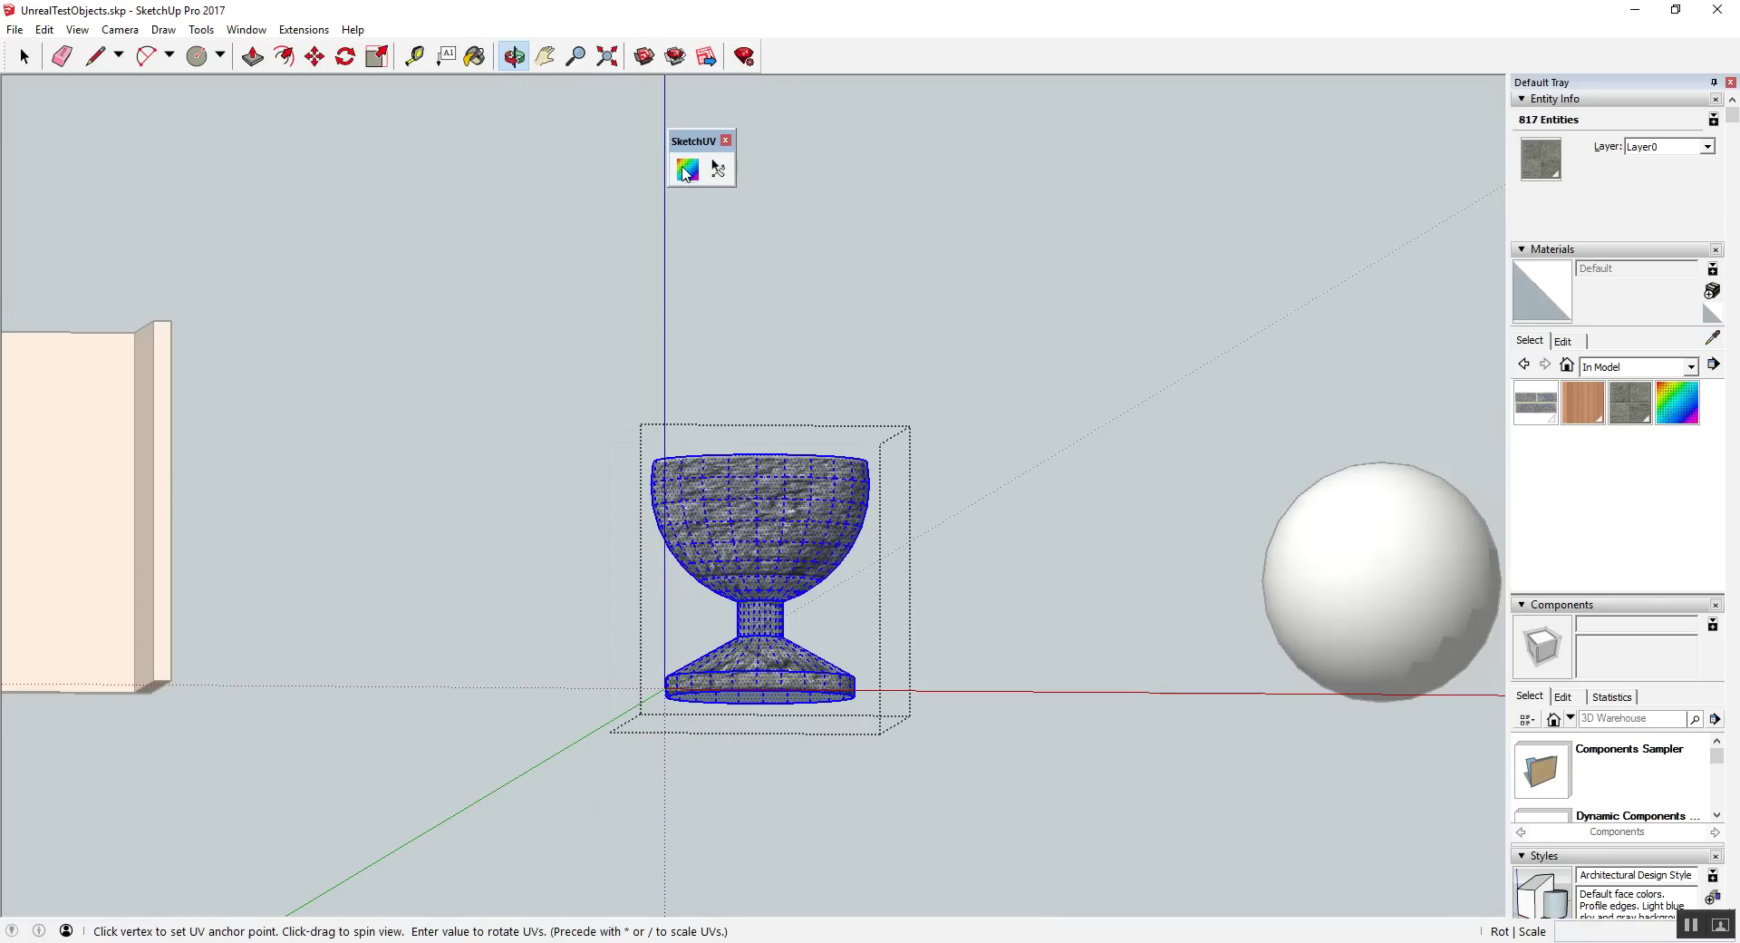
pyautogui.rightClick(787, 554)
pyautogui.click(1072, 620)
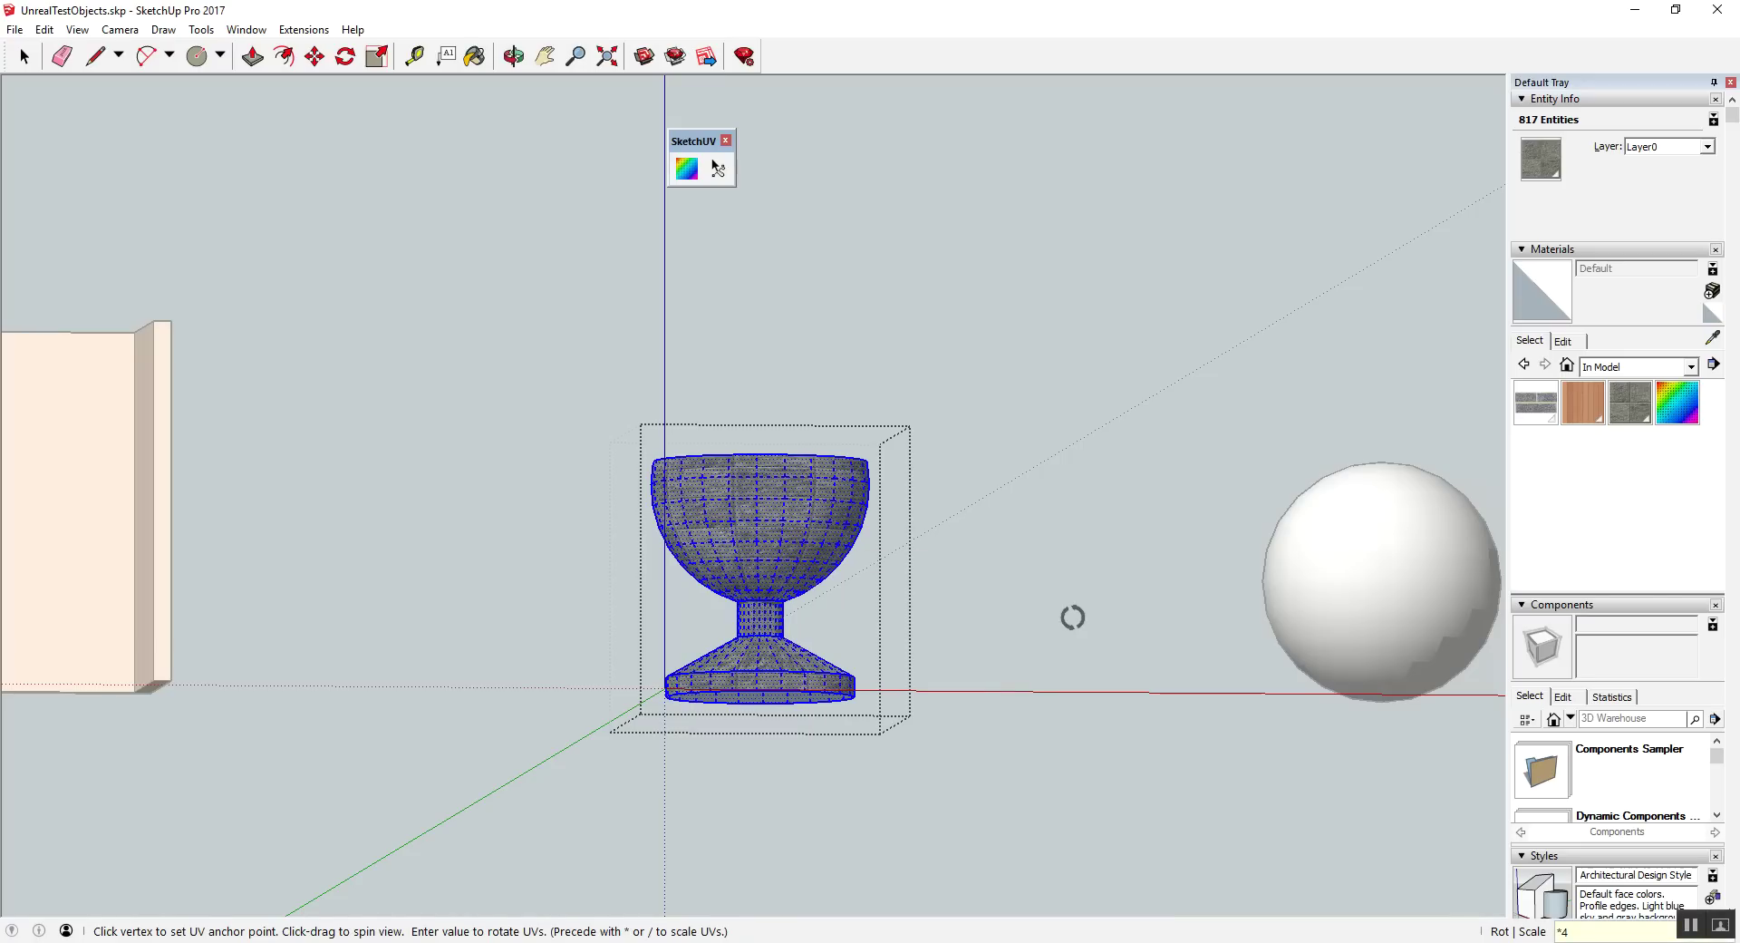
pyautogui.scroll(2, 804, 581)
pyautogui.scroll(1, 804, 581)
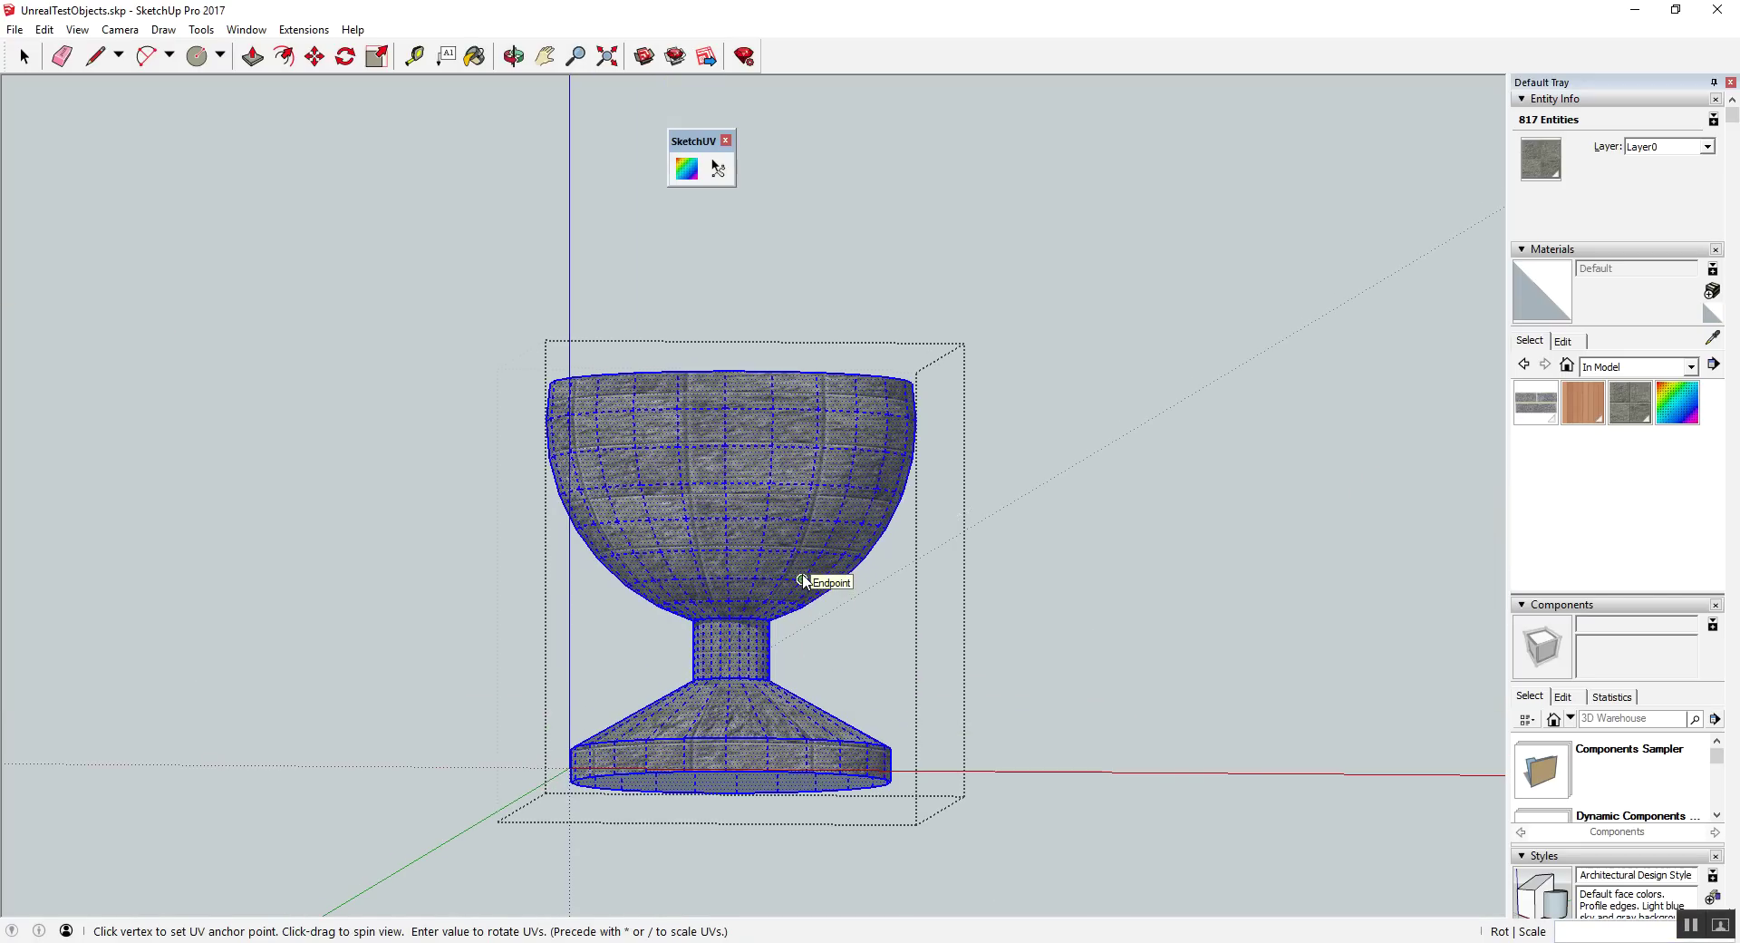
pyautogui.write('*2')
pyautogui.press('Return')
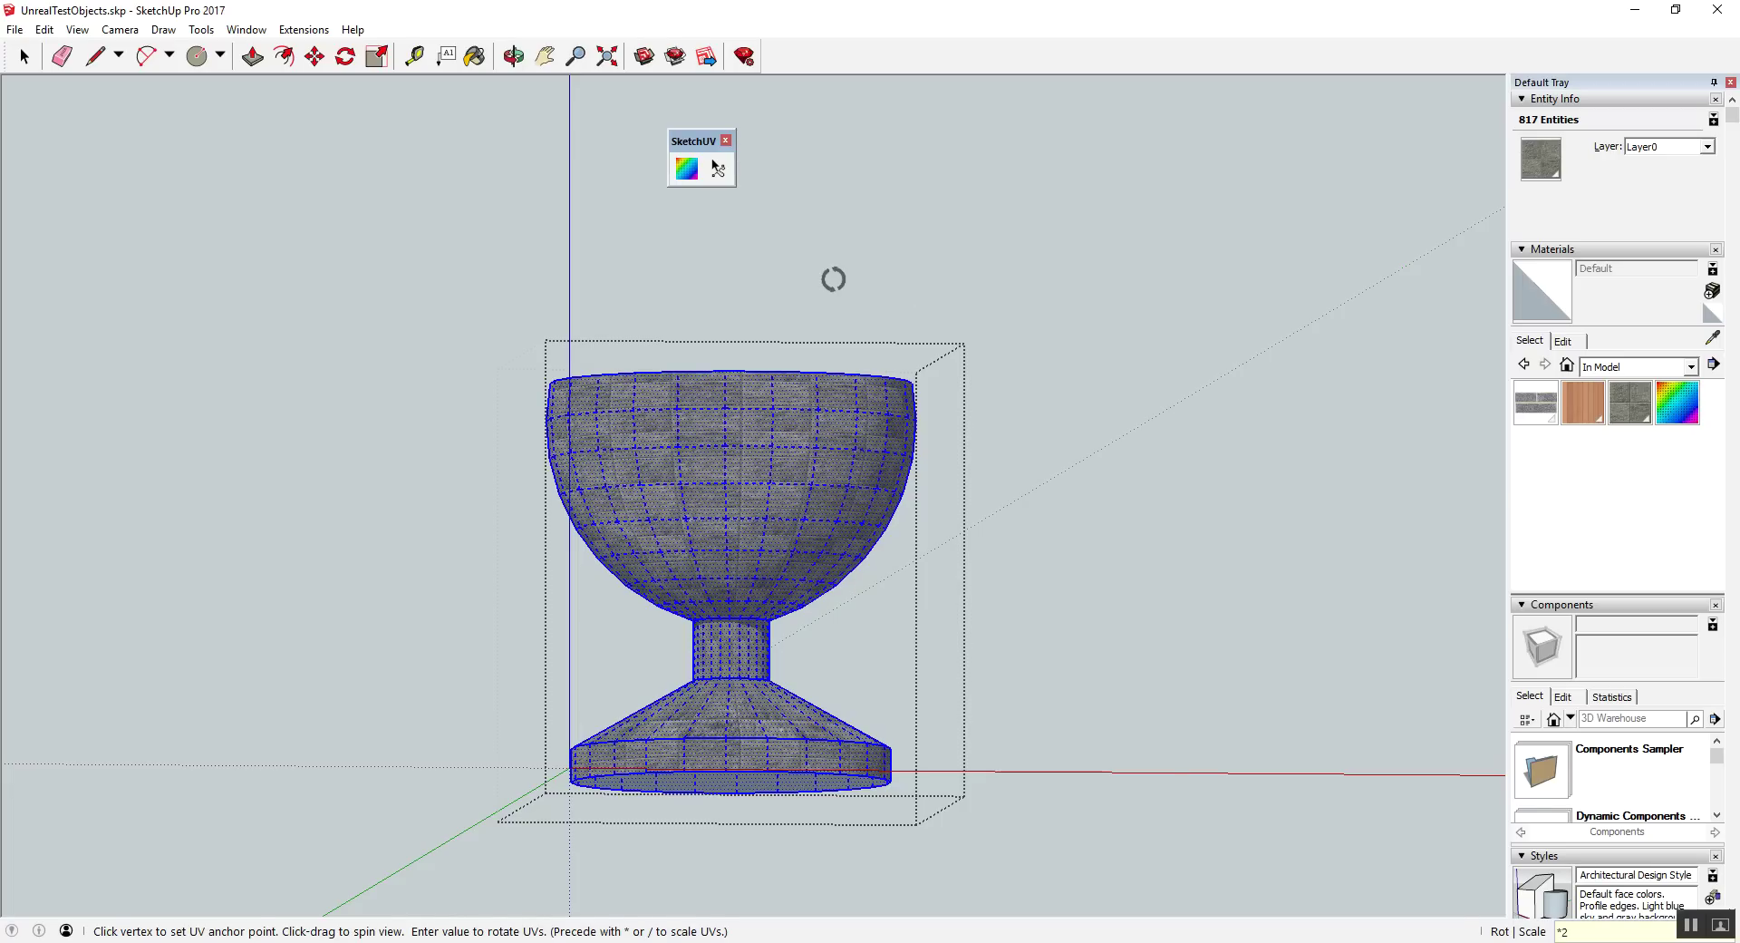
# Step: Exit the goblet group and orbit to a high angle over the objects
pyautogui.press('space')
pyautogui.click(1063, 488)
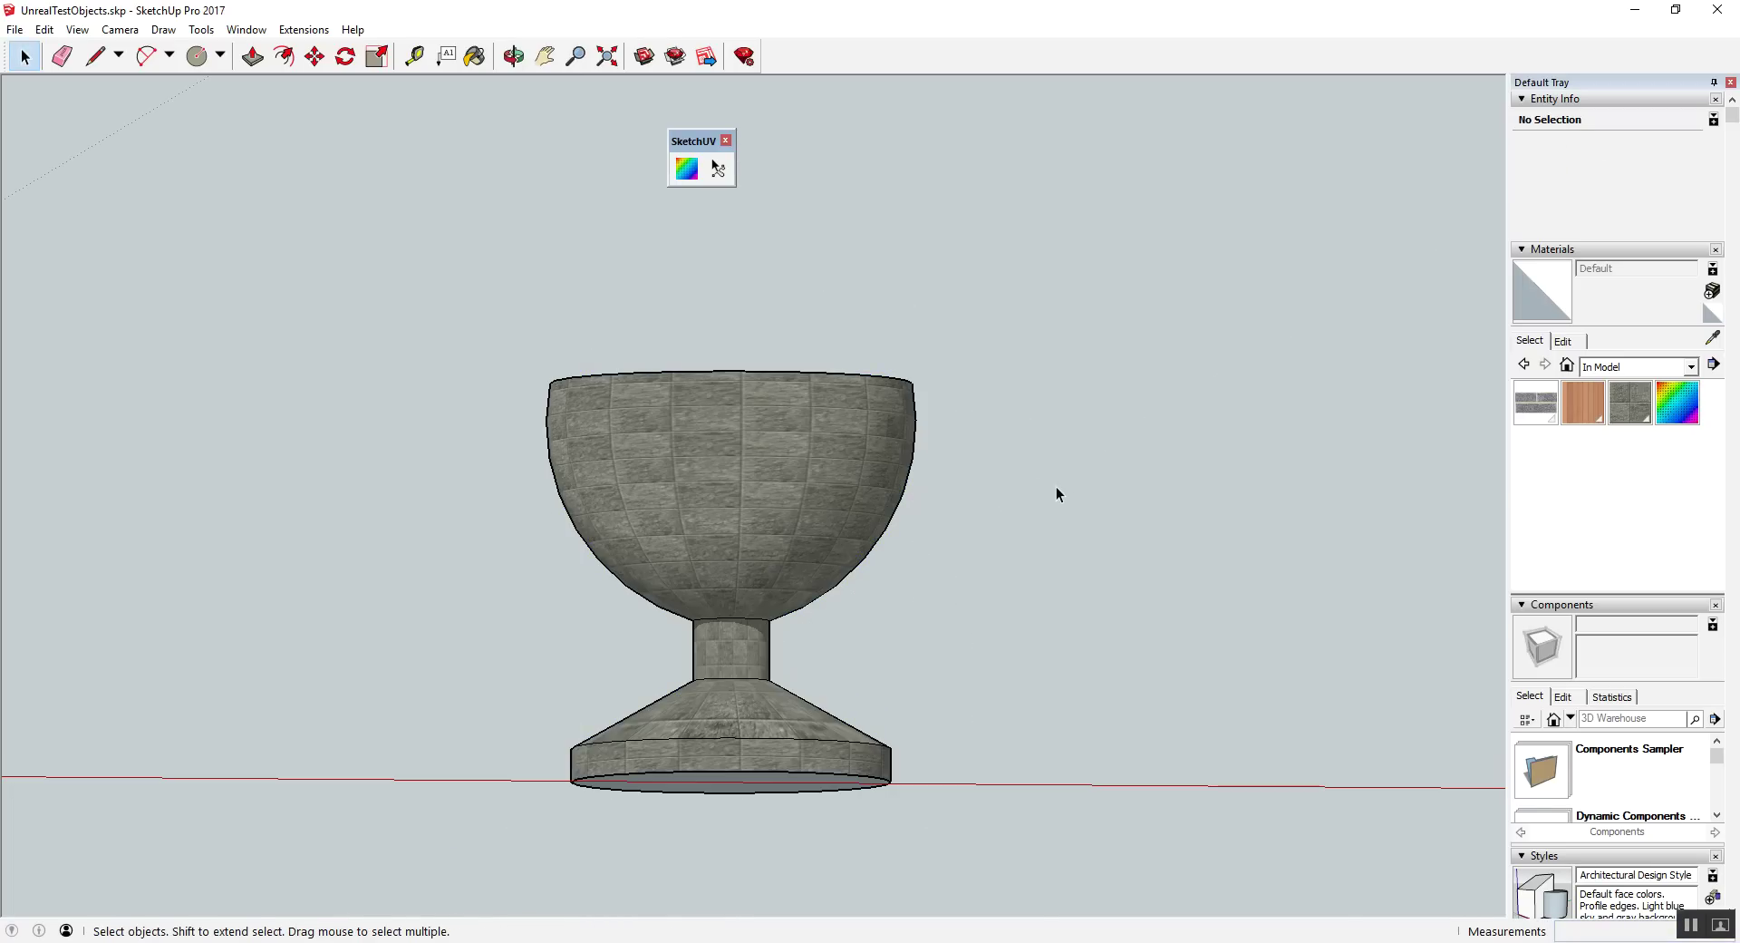
pyautogui.press('o')
pyautogui.moveTo(974, 505)
pyautogui.mouseDown()
pyautogui.moveTo(1301, 820)
pyautogui.moveTo(940, 590)
pyautogui.moveTo(613, 730)
pyautogui.moveTo(839, 847)
pyautogui.moveTo(607, 479)
pyautogui.mouseUp()
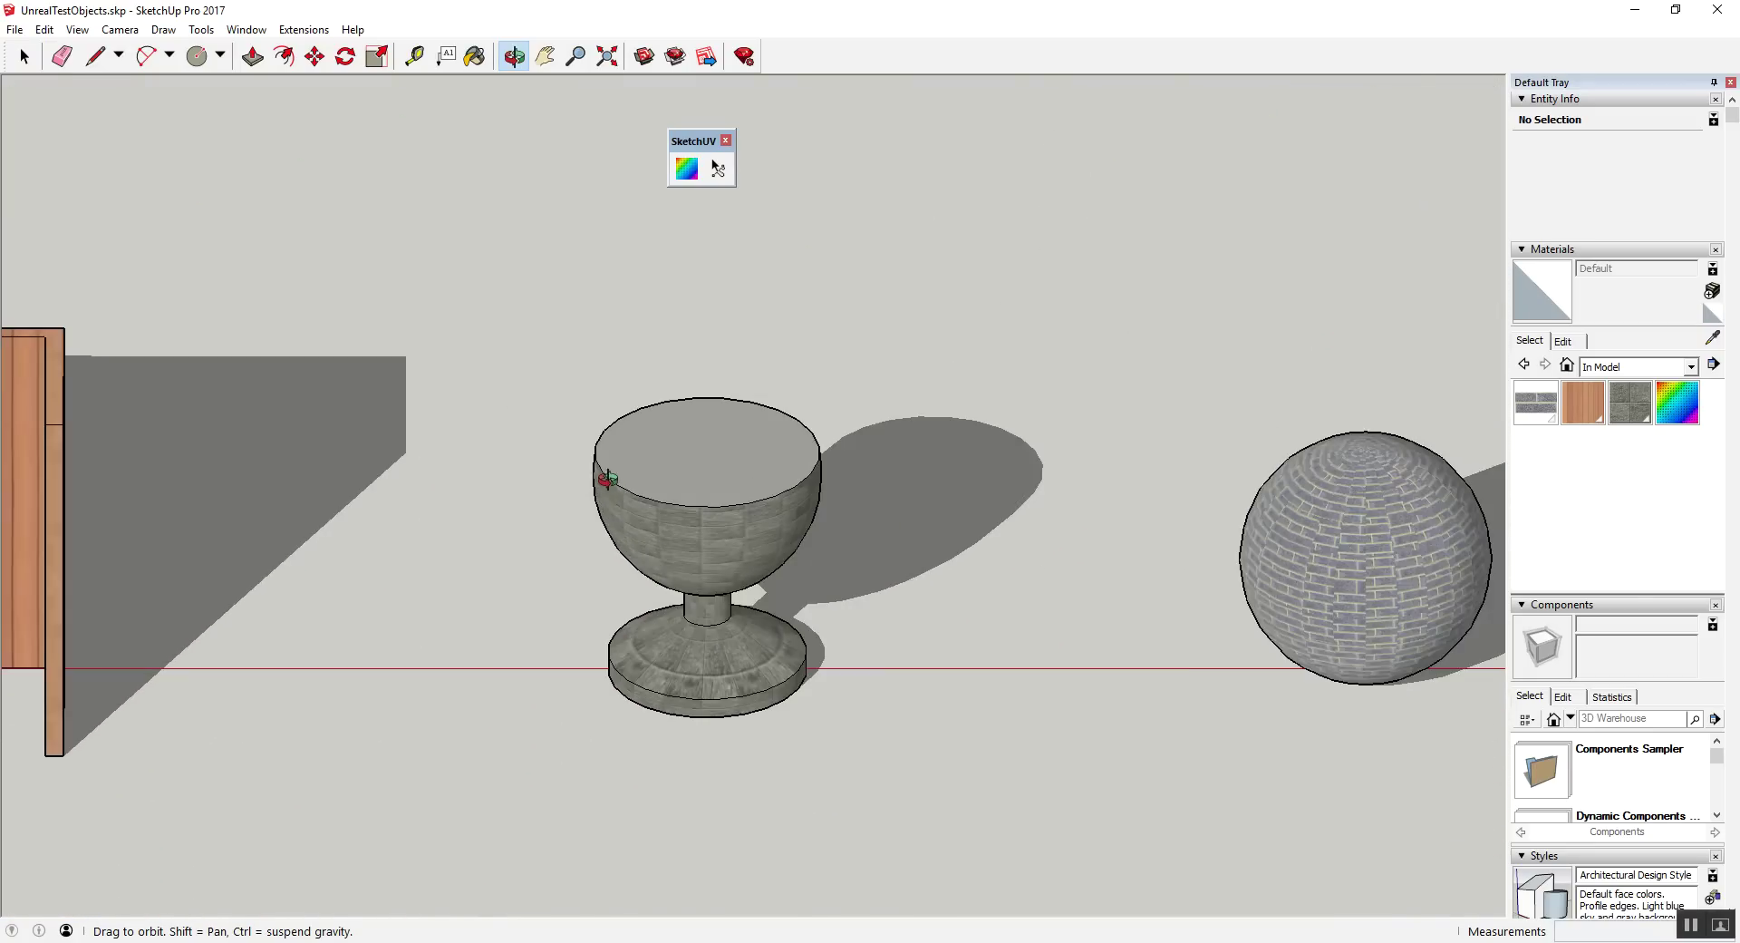
pyautogui.scroll(-3, 607, 479)
# Step: Open the sphere group, select all its geometry and map the brick texture spherically
pyautogui.scroll(5, 1118, 523)
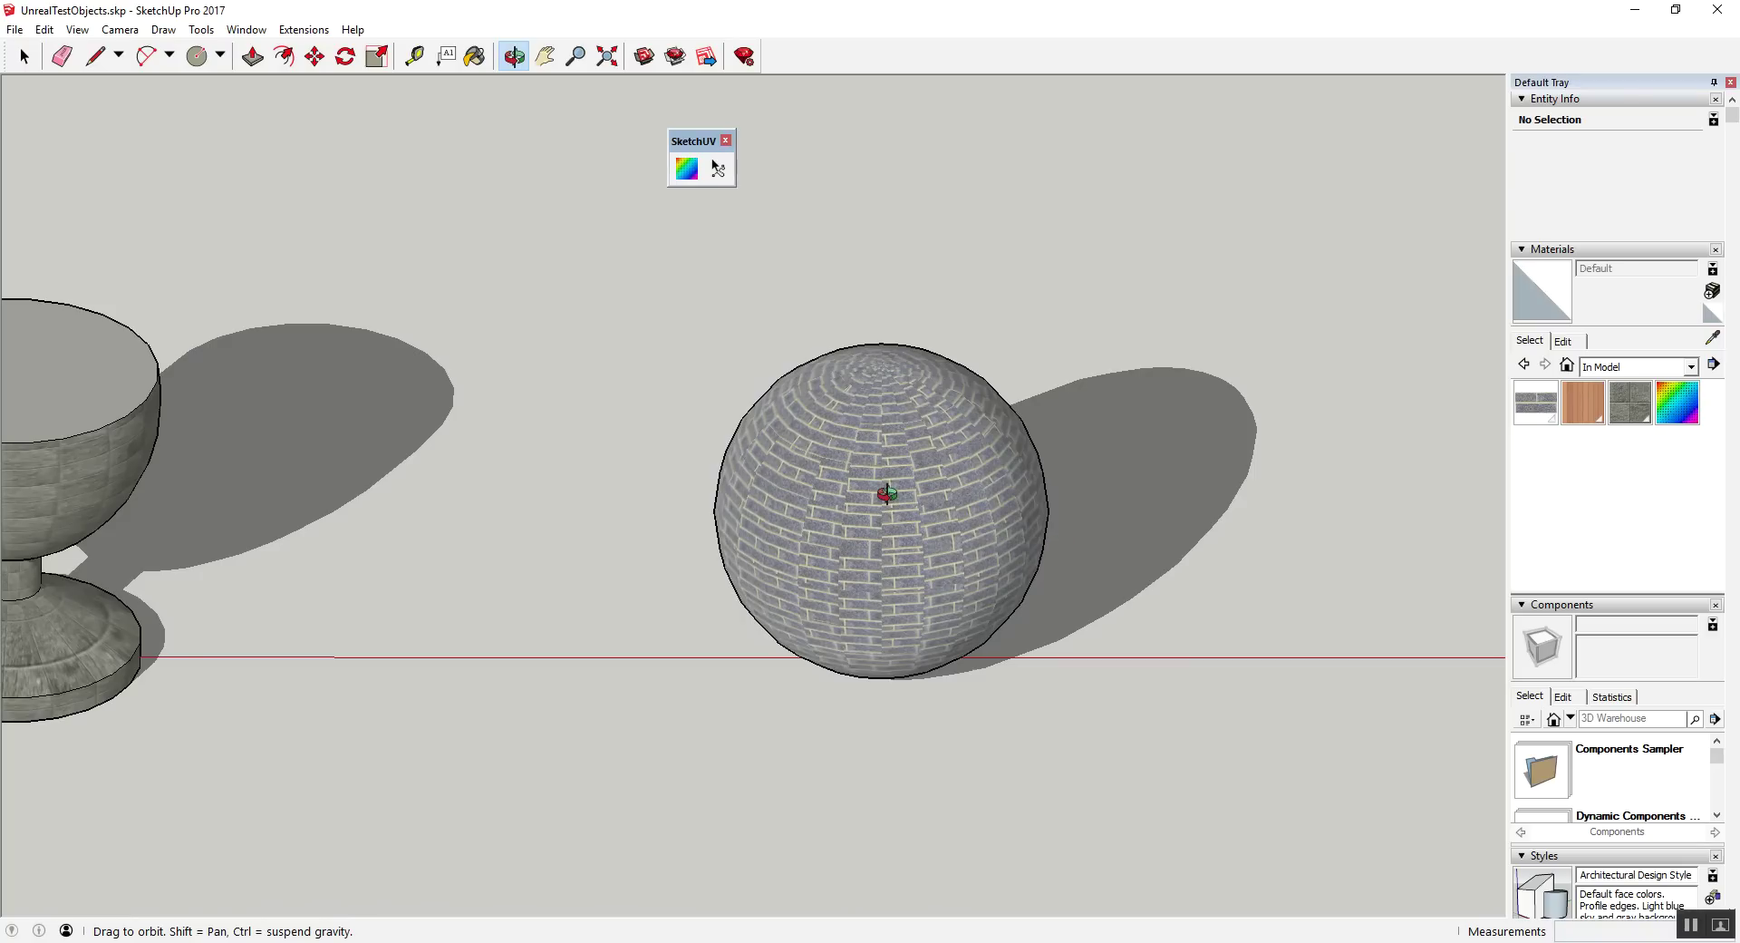
pyautogui.press('space')
pyautogui.click(896, 558)
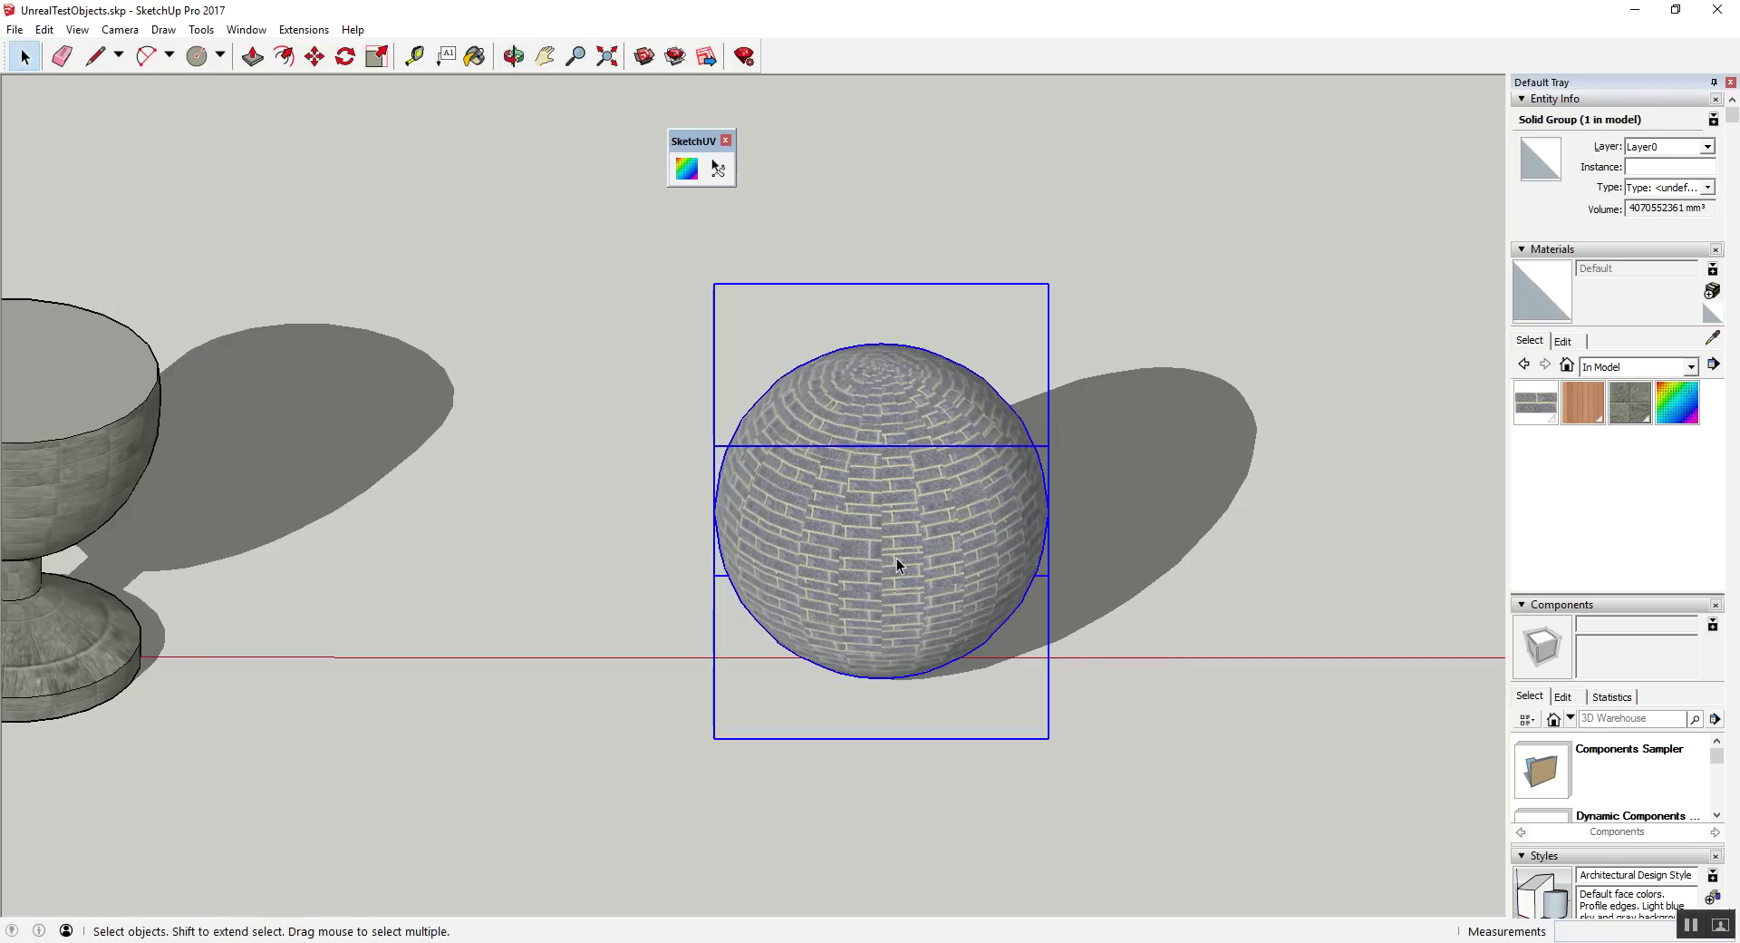
pyautogui.press('F4')
pyautogui.tripleClick(1130, 482)
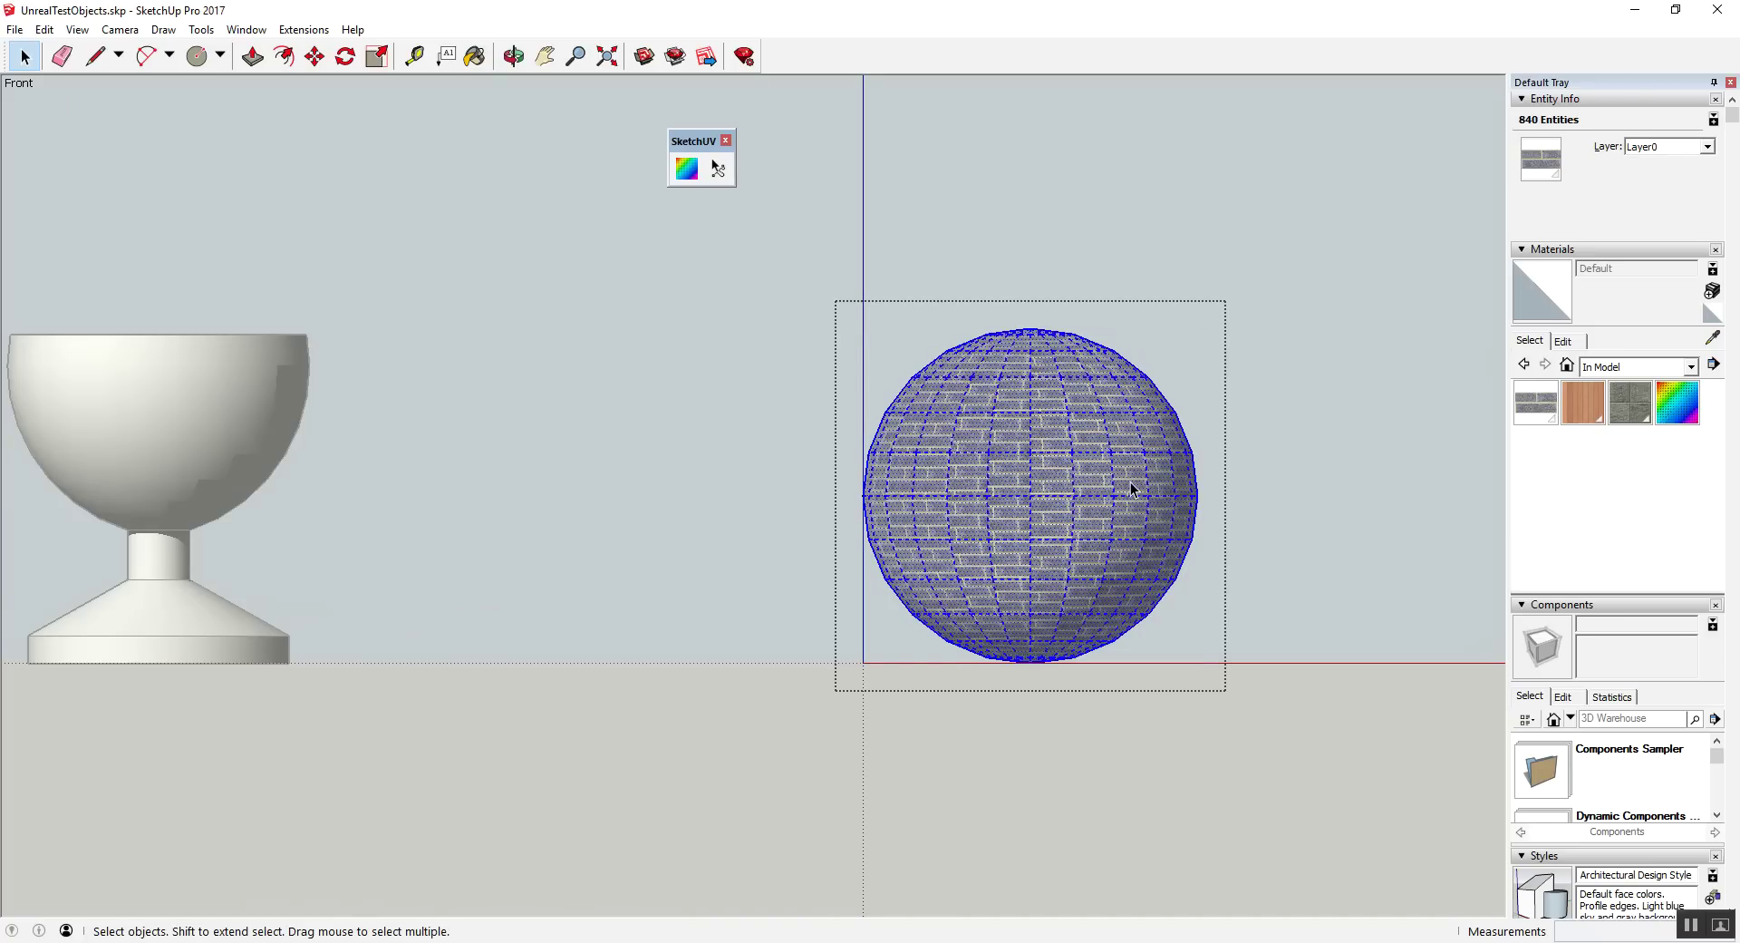
pyautogui.tripleClick(1130, 481)
pyautogui.click(686, 169)
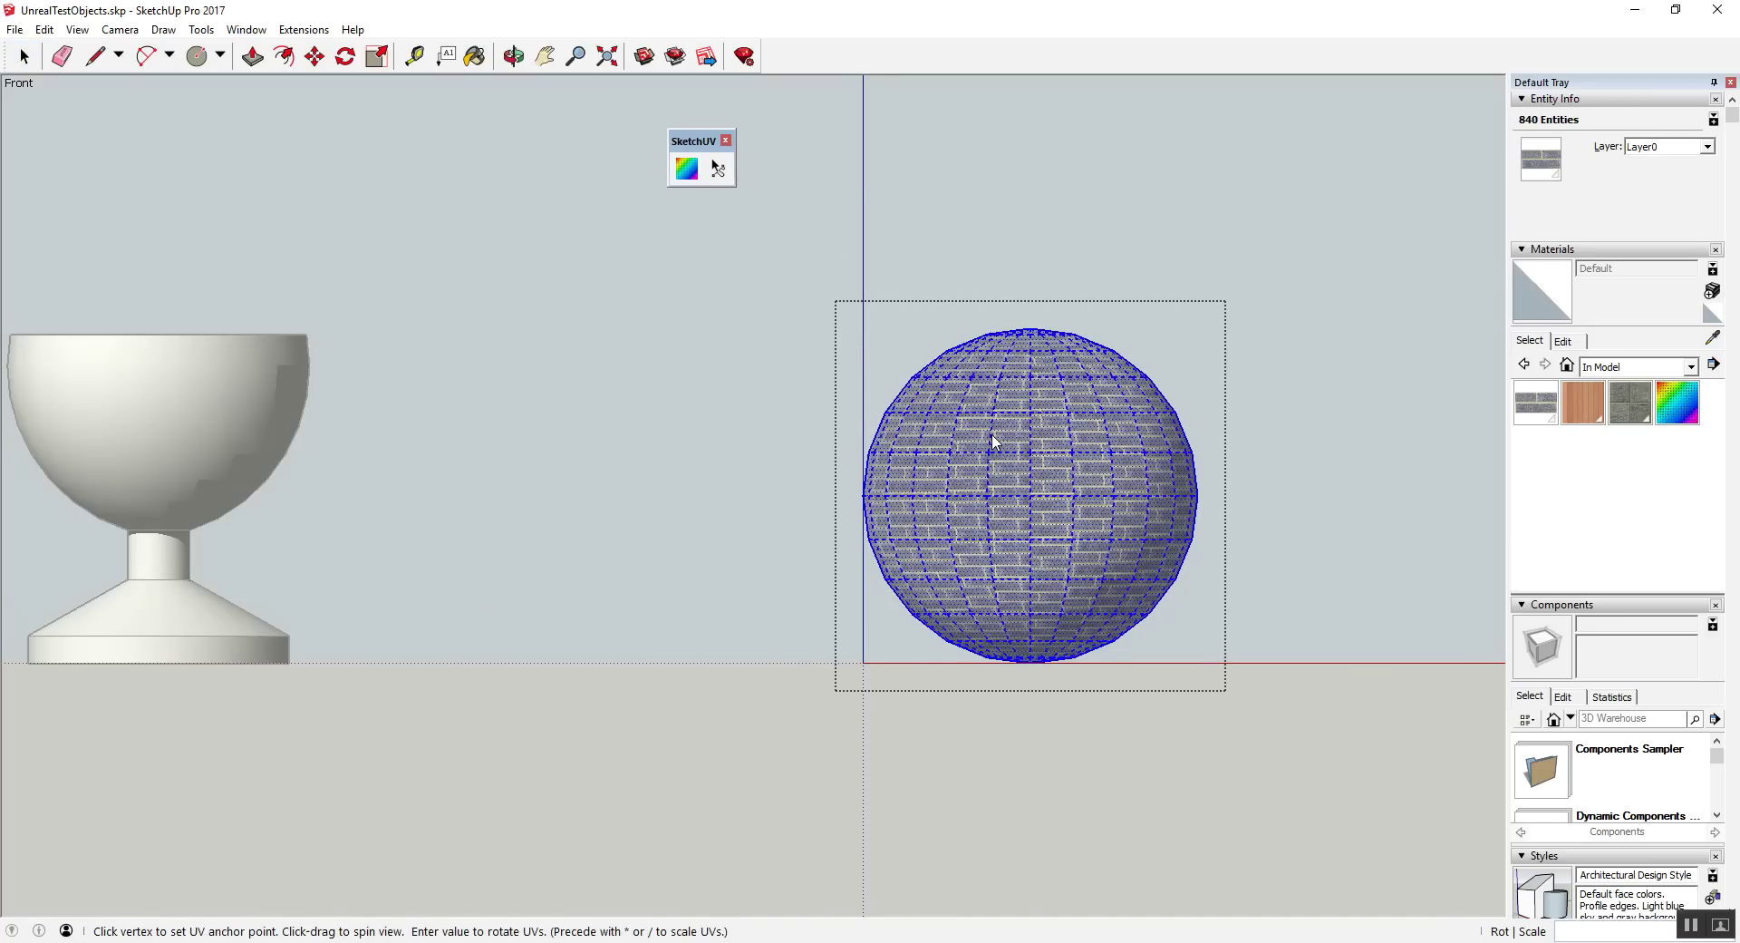
pyautogui.rightClick(993, 435)
pyautogui.click(1080, 467)
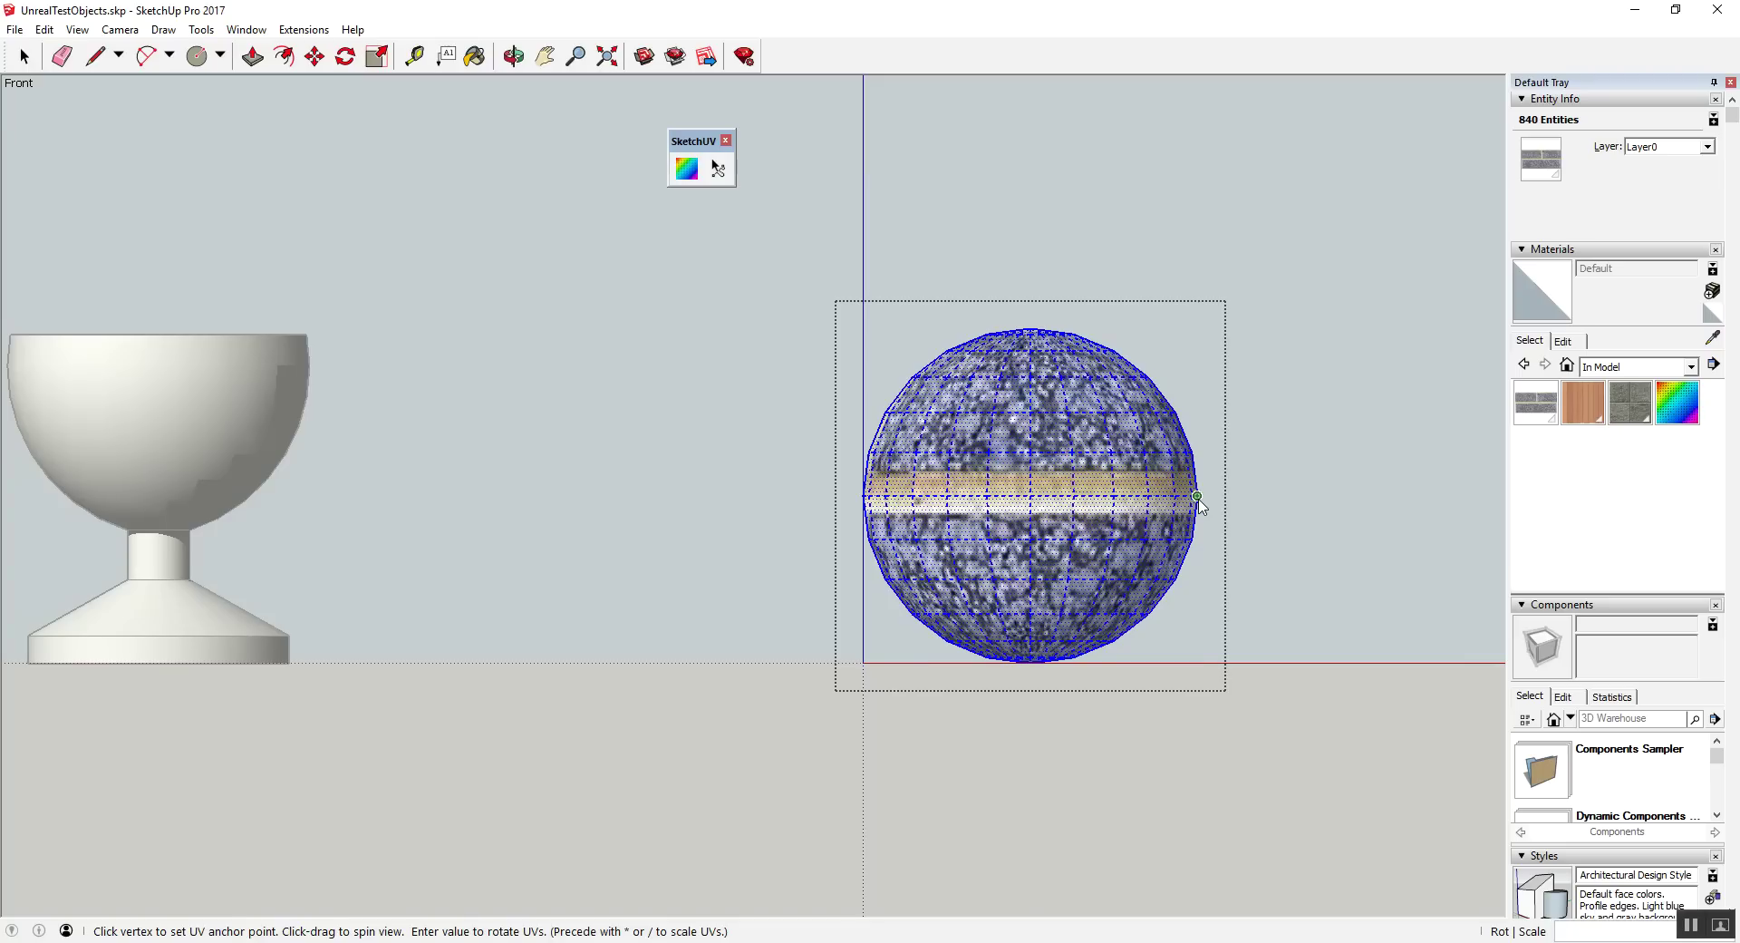
pyautogui.write('*4')
# Step: Rescale the sphere's bricks with /2 and *4, then deselect and orbit to perspective
pyautogui.press('Return')
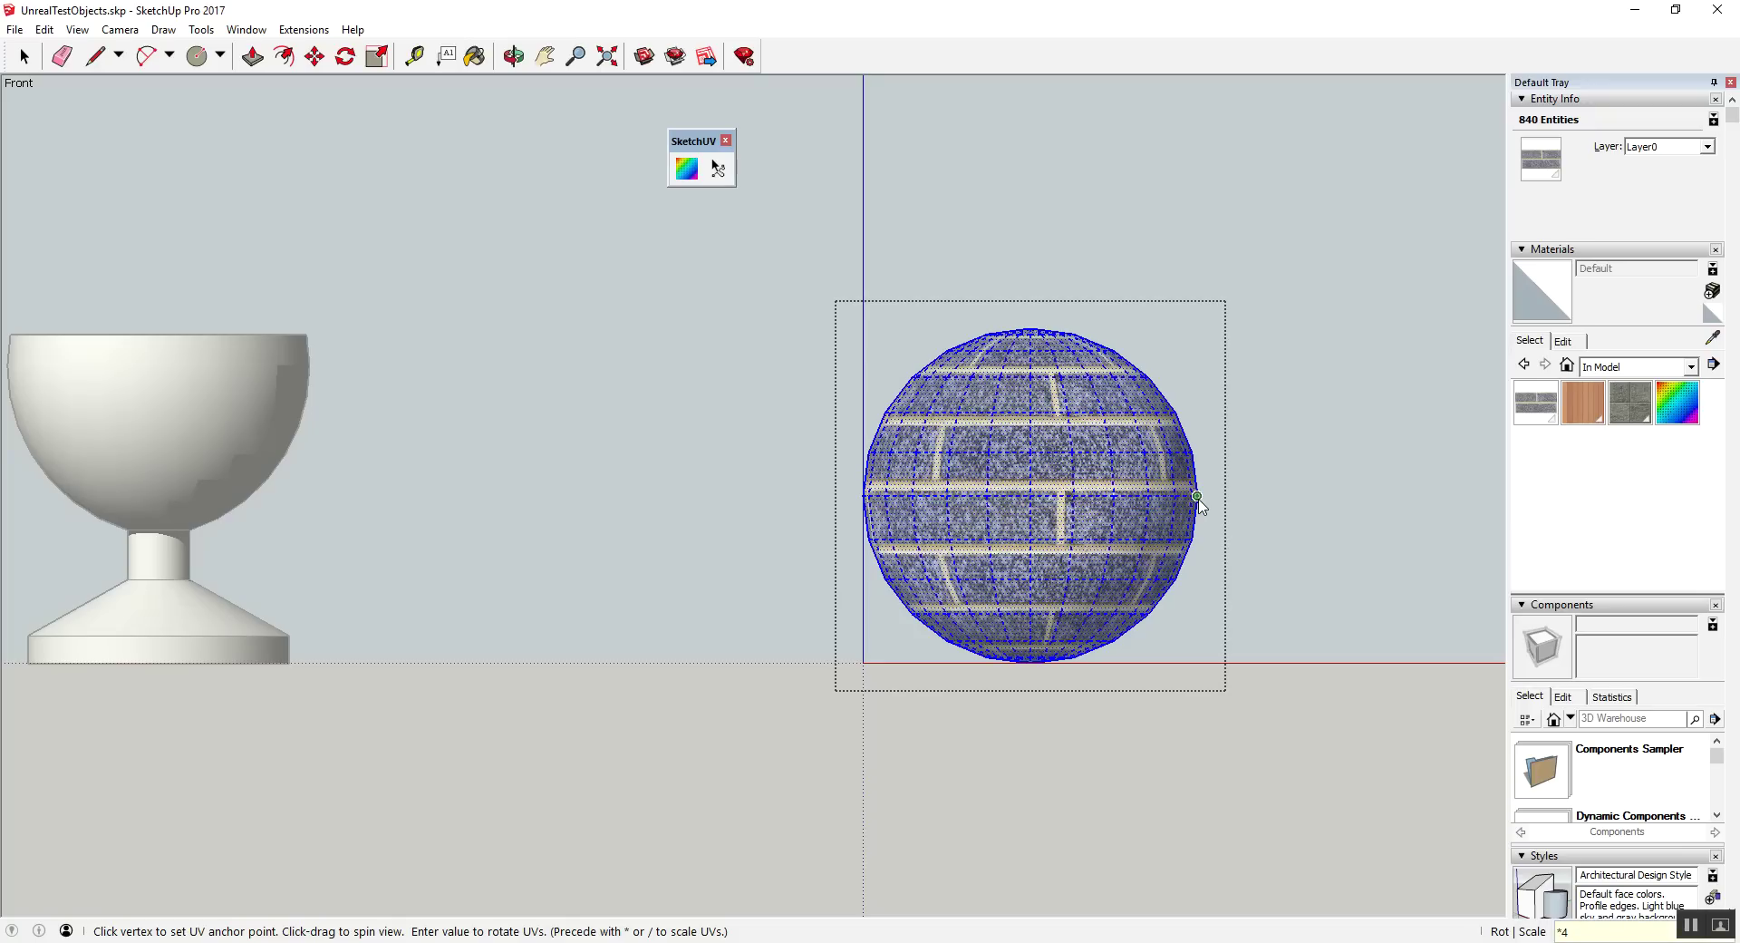
pyautogui.scroll(2, 1101, 492)
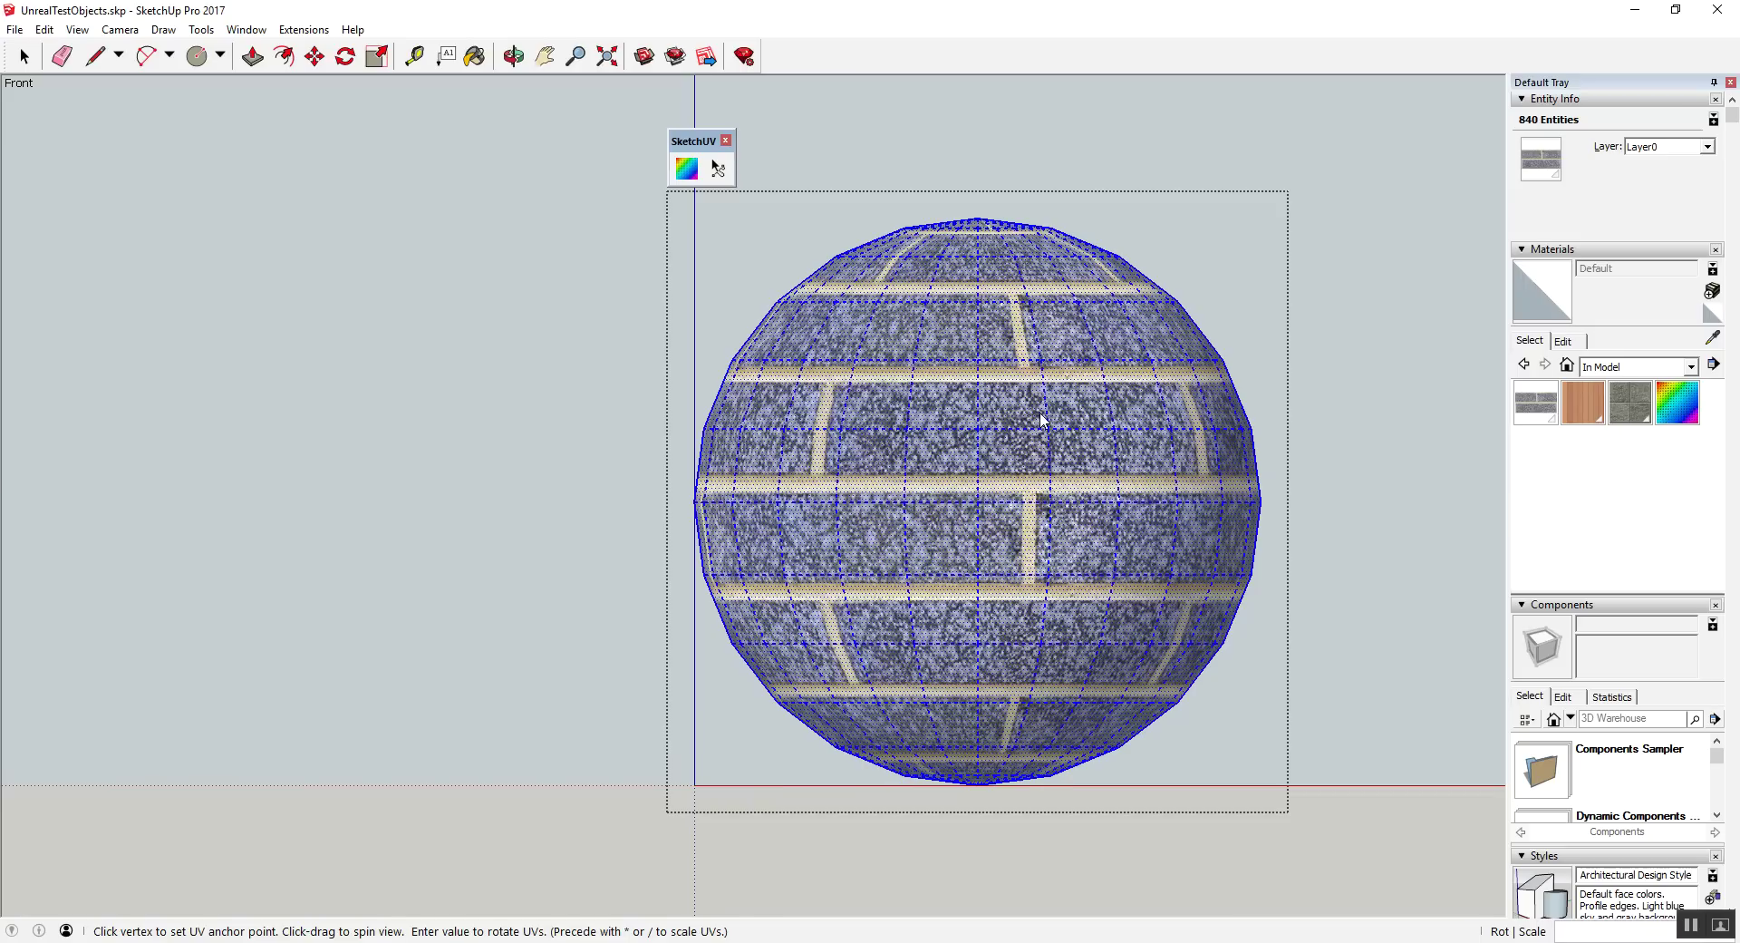
pyautogui.scroll(-1, 1042, 419)
pyautogui.write('/2')
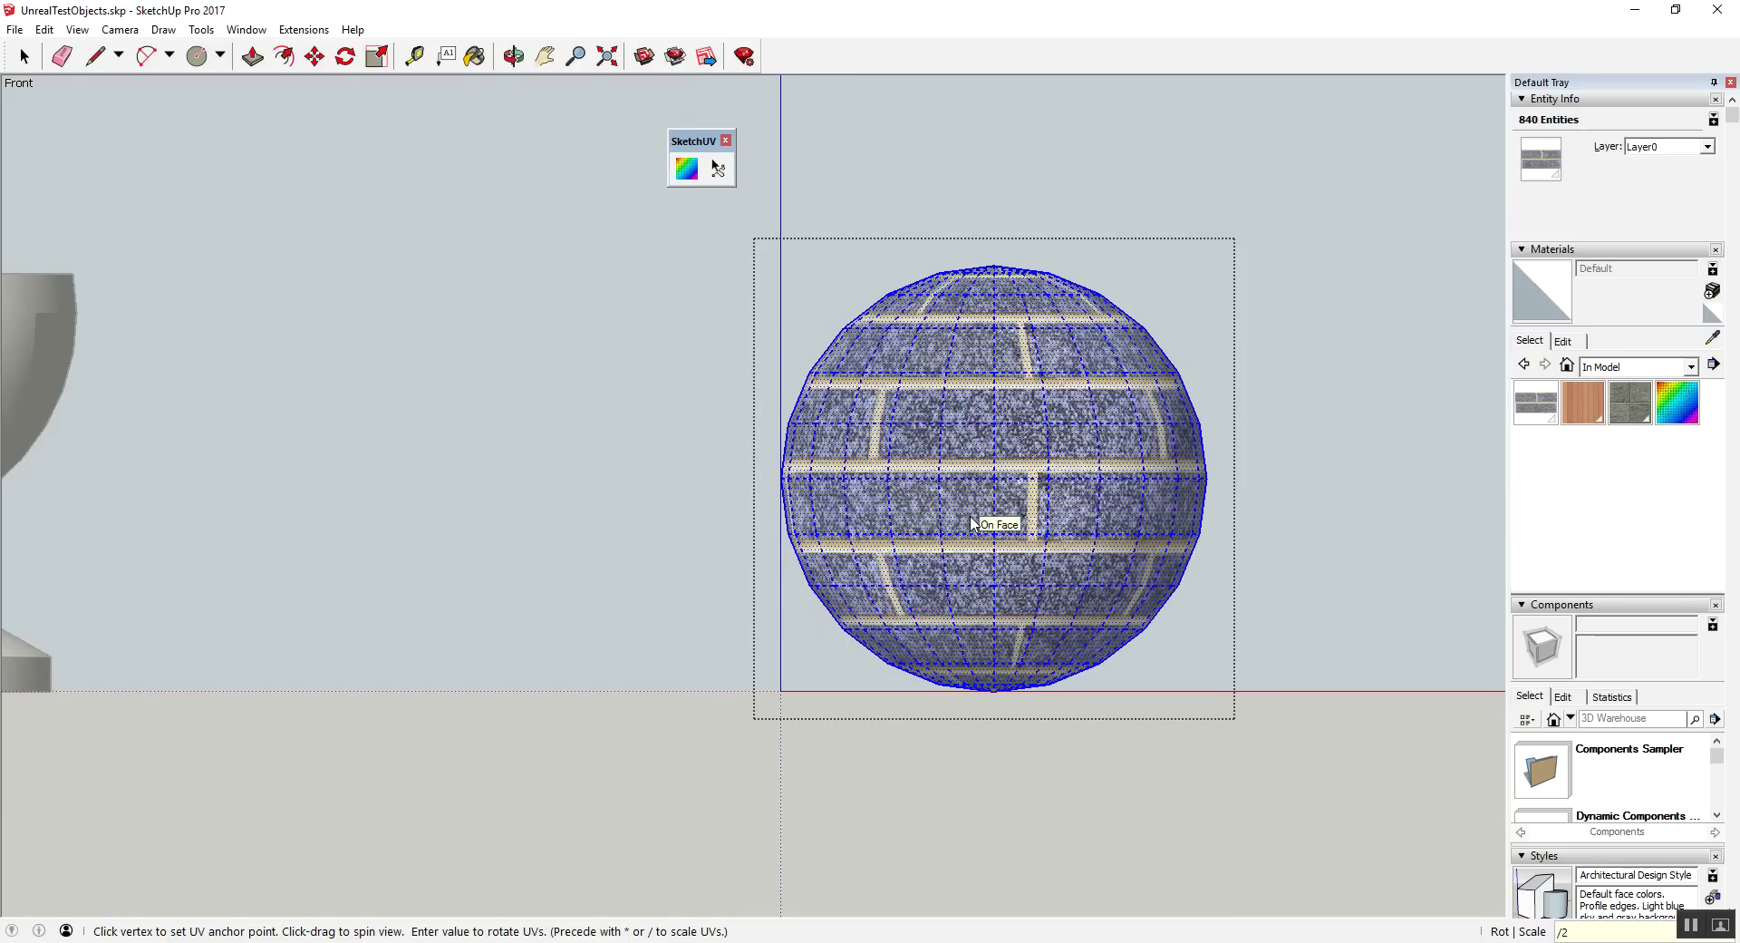
pyautogui.write('*4')
pyautogui.press('Return')
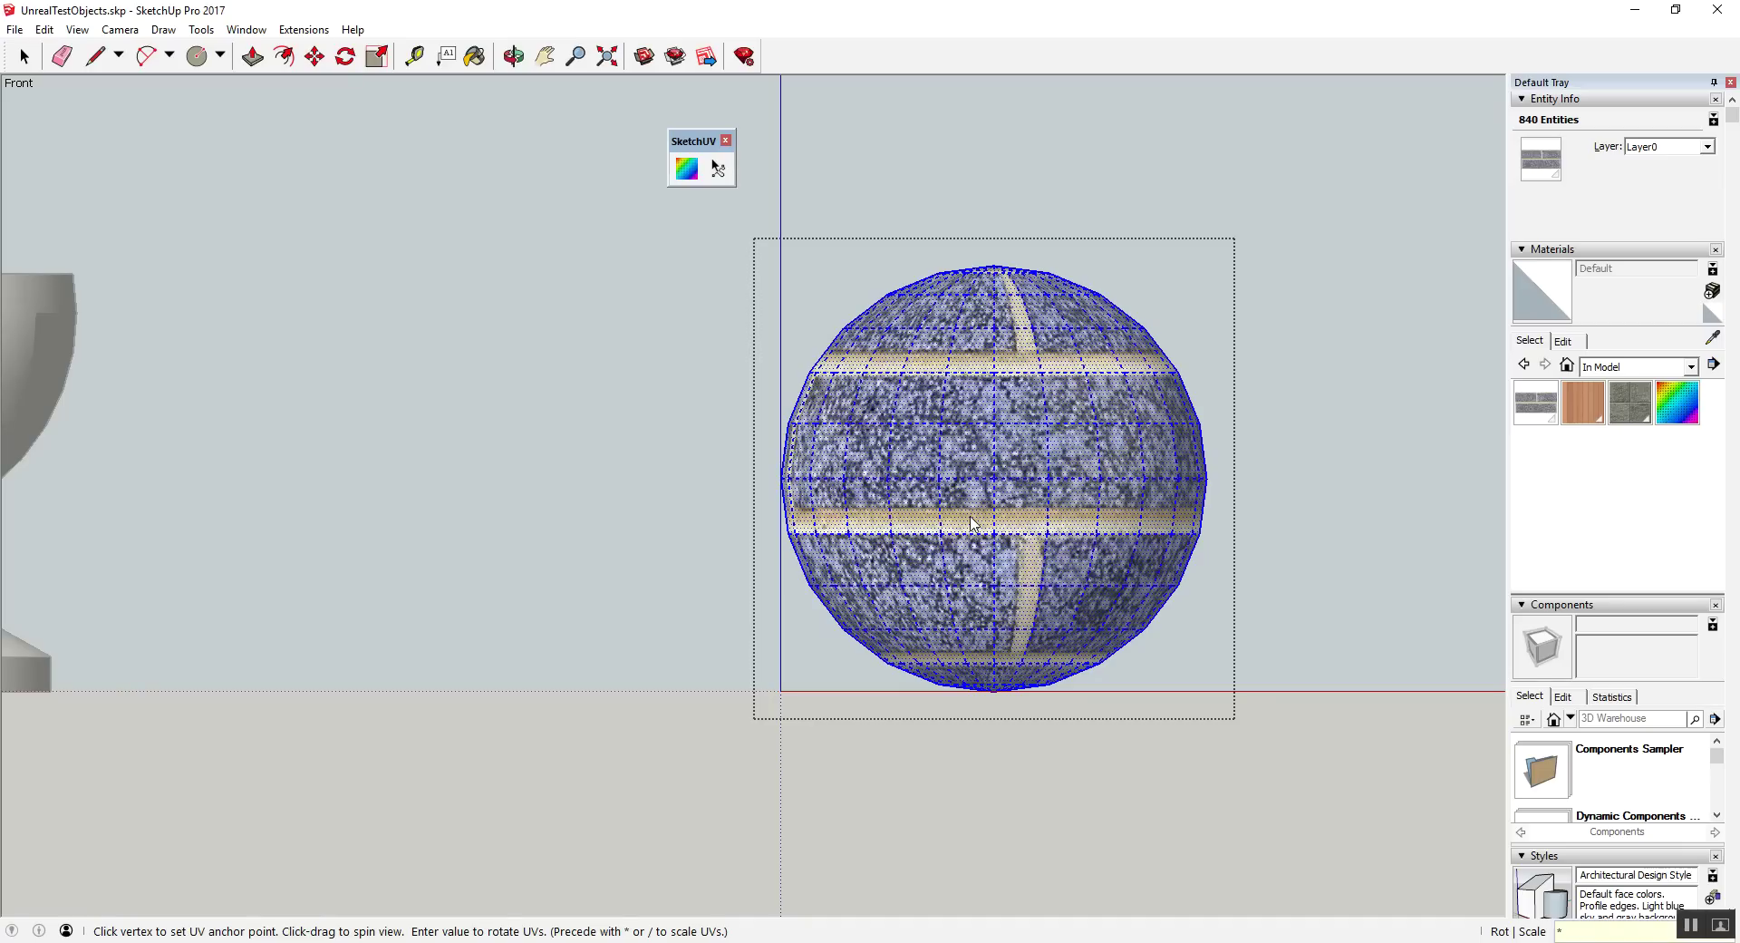
pyautogui.press('Return')
pyautogui.scroll(-3, 972, 523)
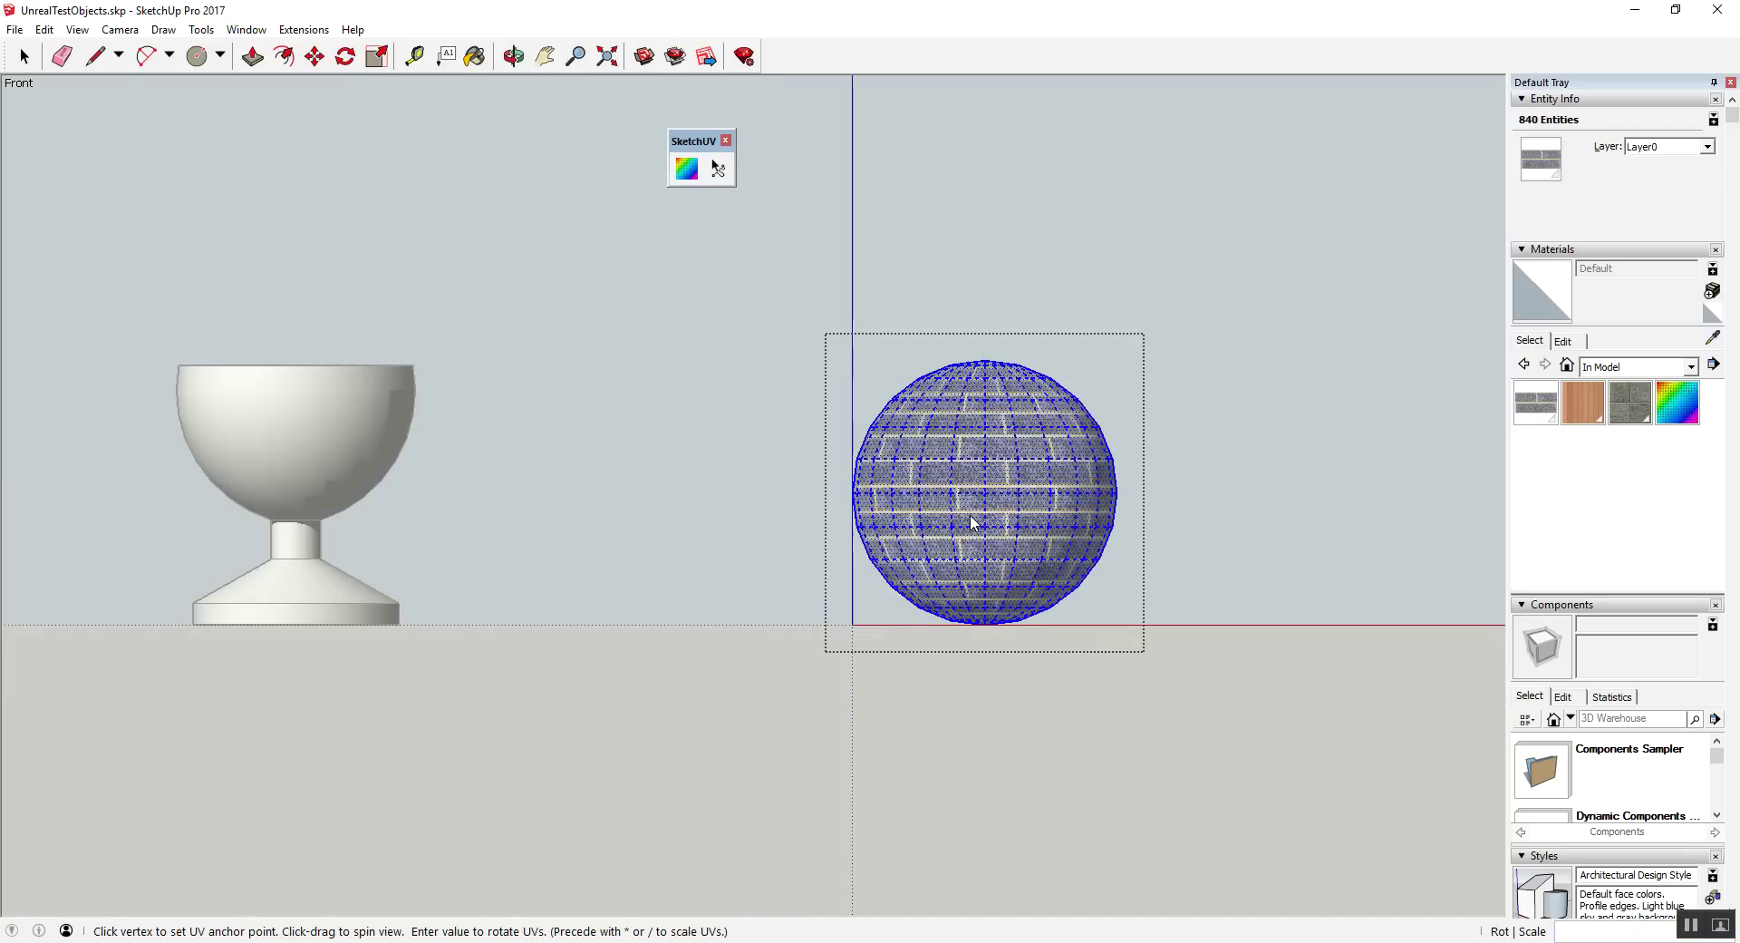
pyautogui.press('space')
pyautogui.click(856, 678)
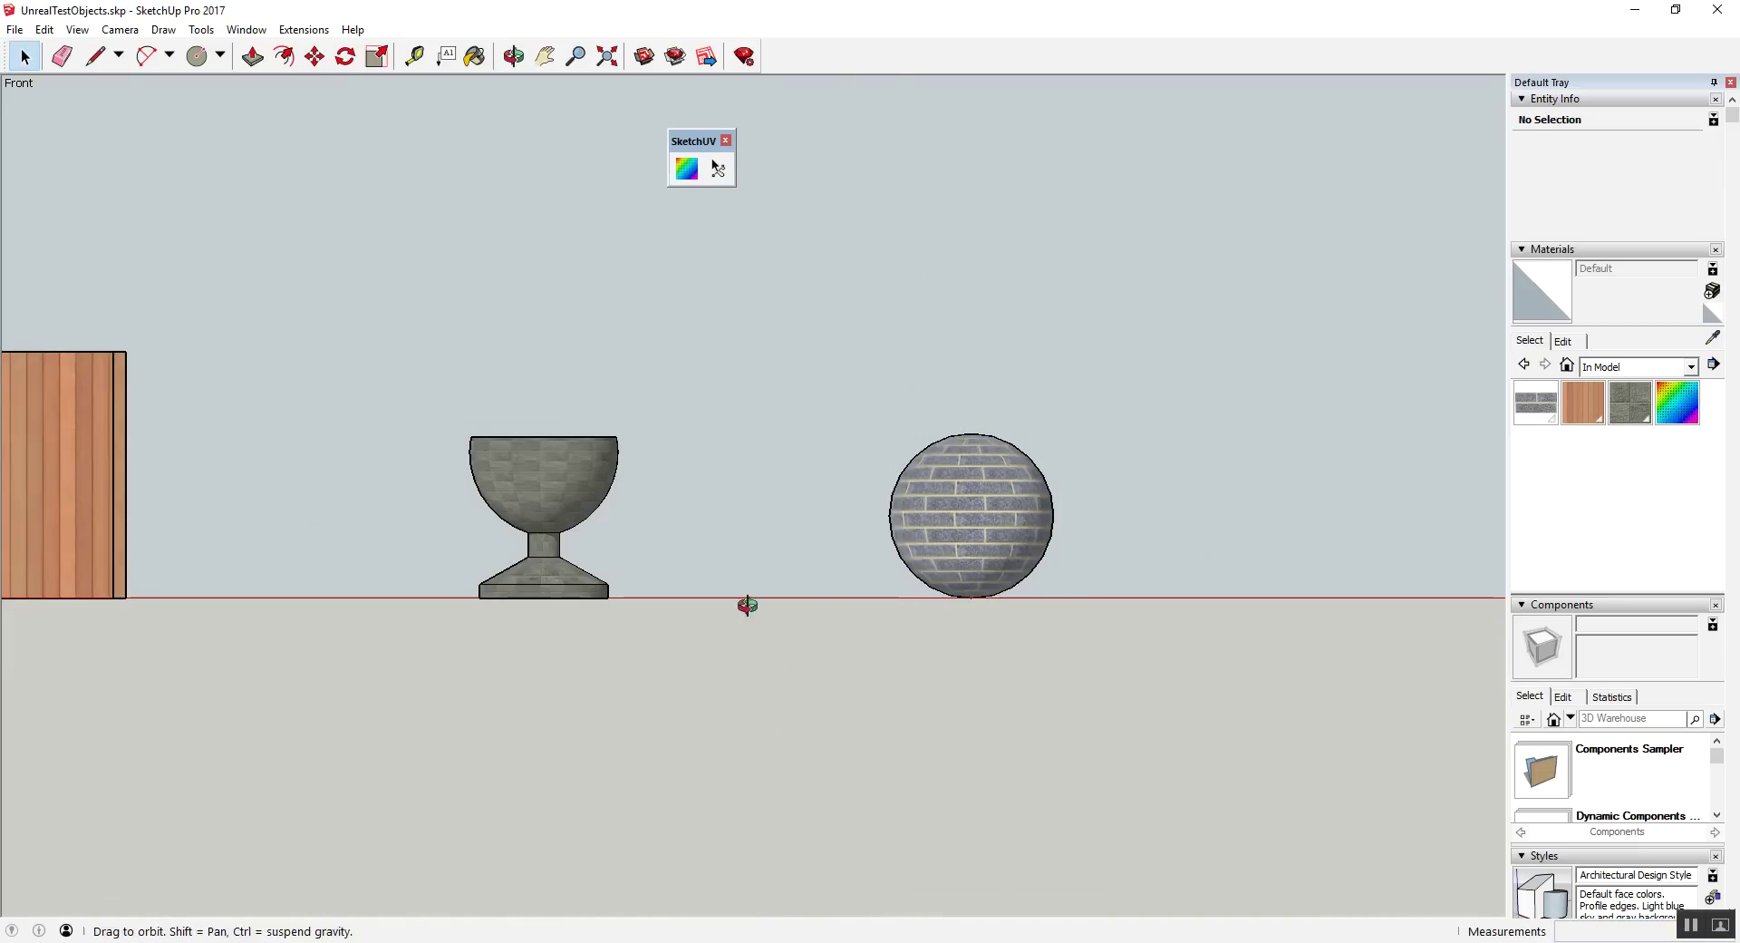
pyautogui.moveTo(746, 606)
pyautogui.mouseDown(button='middle')
pyautogui.moveTo(580, 589)
pyautogui.moveTo(698, 552)
pyautogui.moveTo(886, 575)
pyautogui.moveTo(602, 606)
pyautogui.moveTo(870, 625)
pyautogui.moveTo(861, 694)
pyautogui.mouseUp(button='middle')
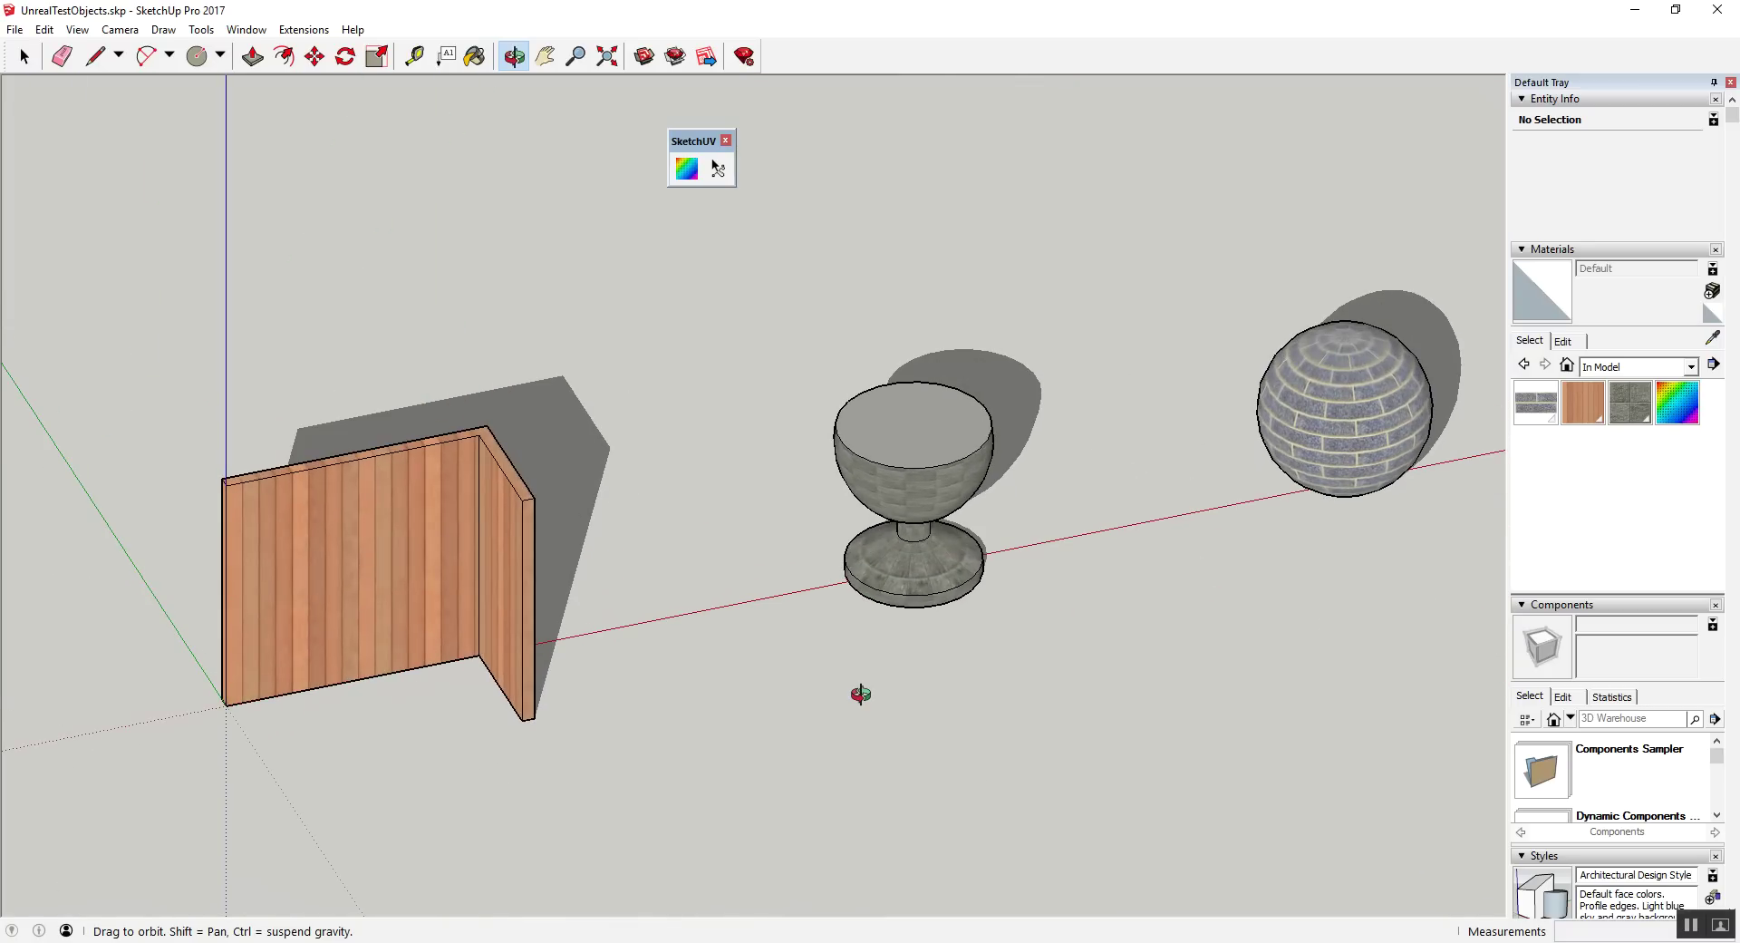
# Step: Select only the goblet's top face and apply a SketchUV Box Map to it
pyautogui.scroll(2, 1190, 533)
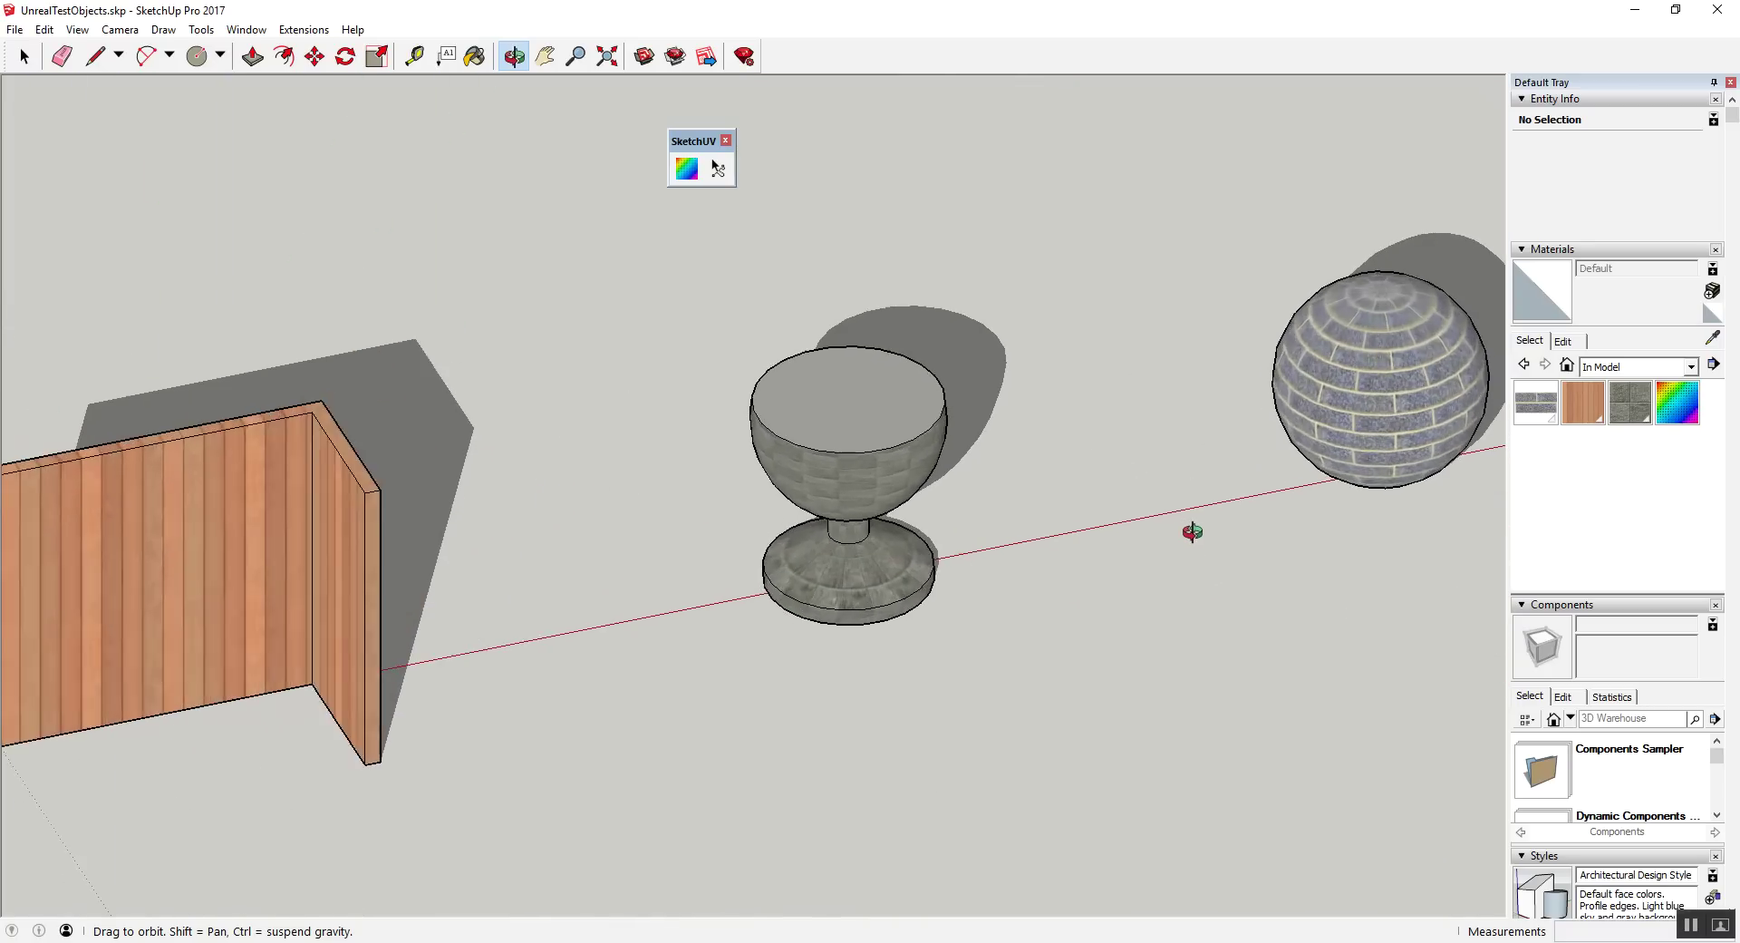
pyautogui.press('space')
pyautogui.scroll(2, 868, 391)
pyautogui.click(840, 427)
pyautogui.scroll(2, 840, 427)
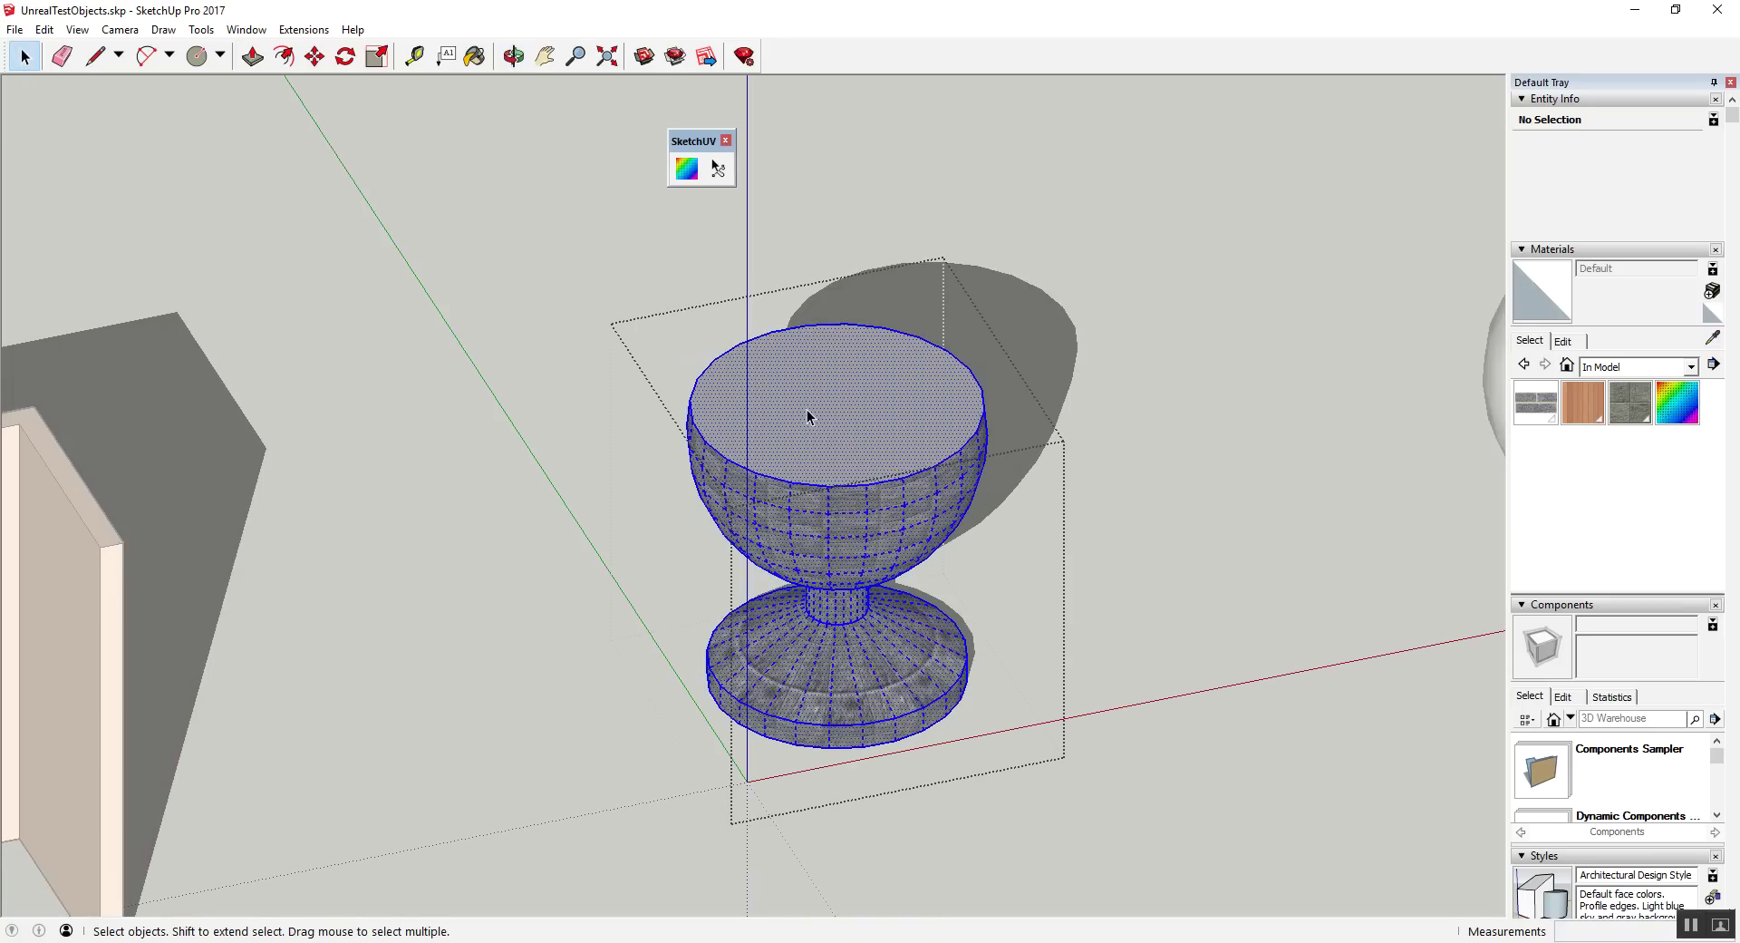
pyautogui.click(806, 417)
pyautogui.click(687, 169)
pyautogui.rightClick(818, 404)
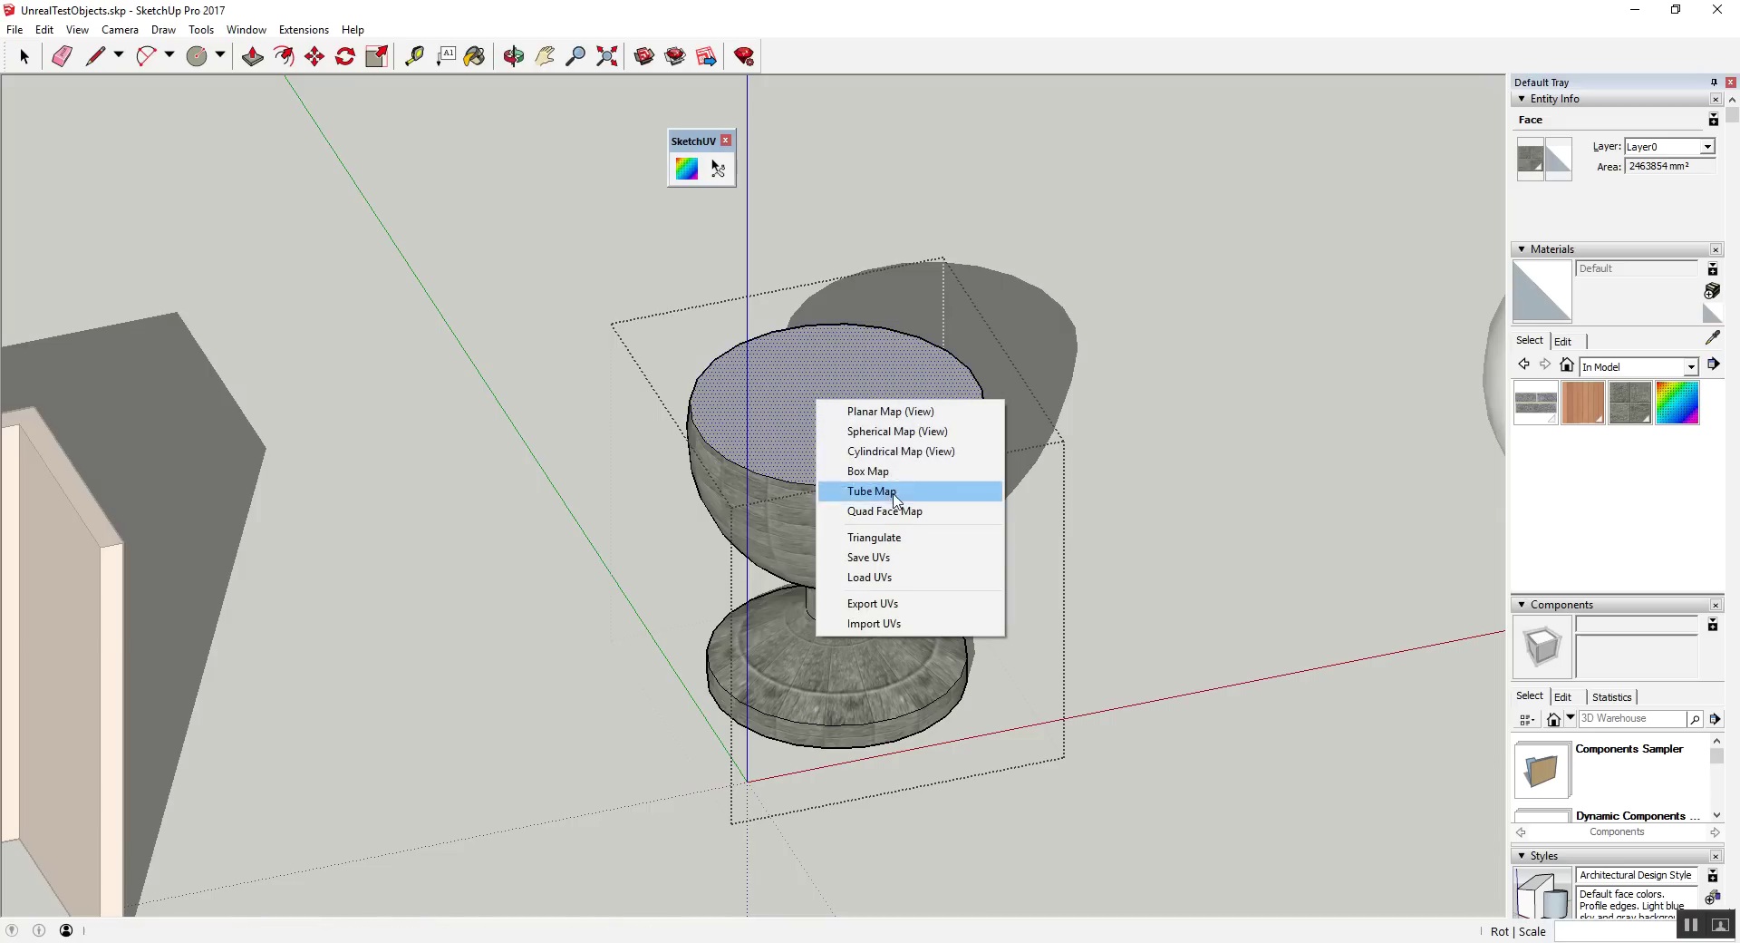
pyautogui.click(894, 470)
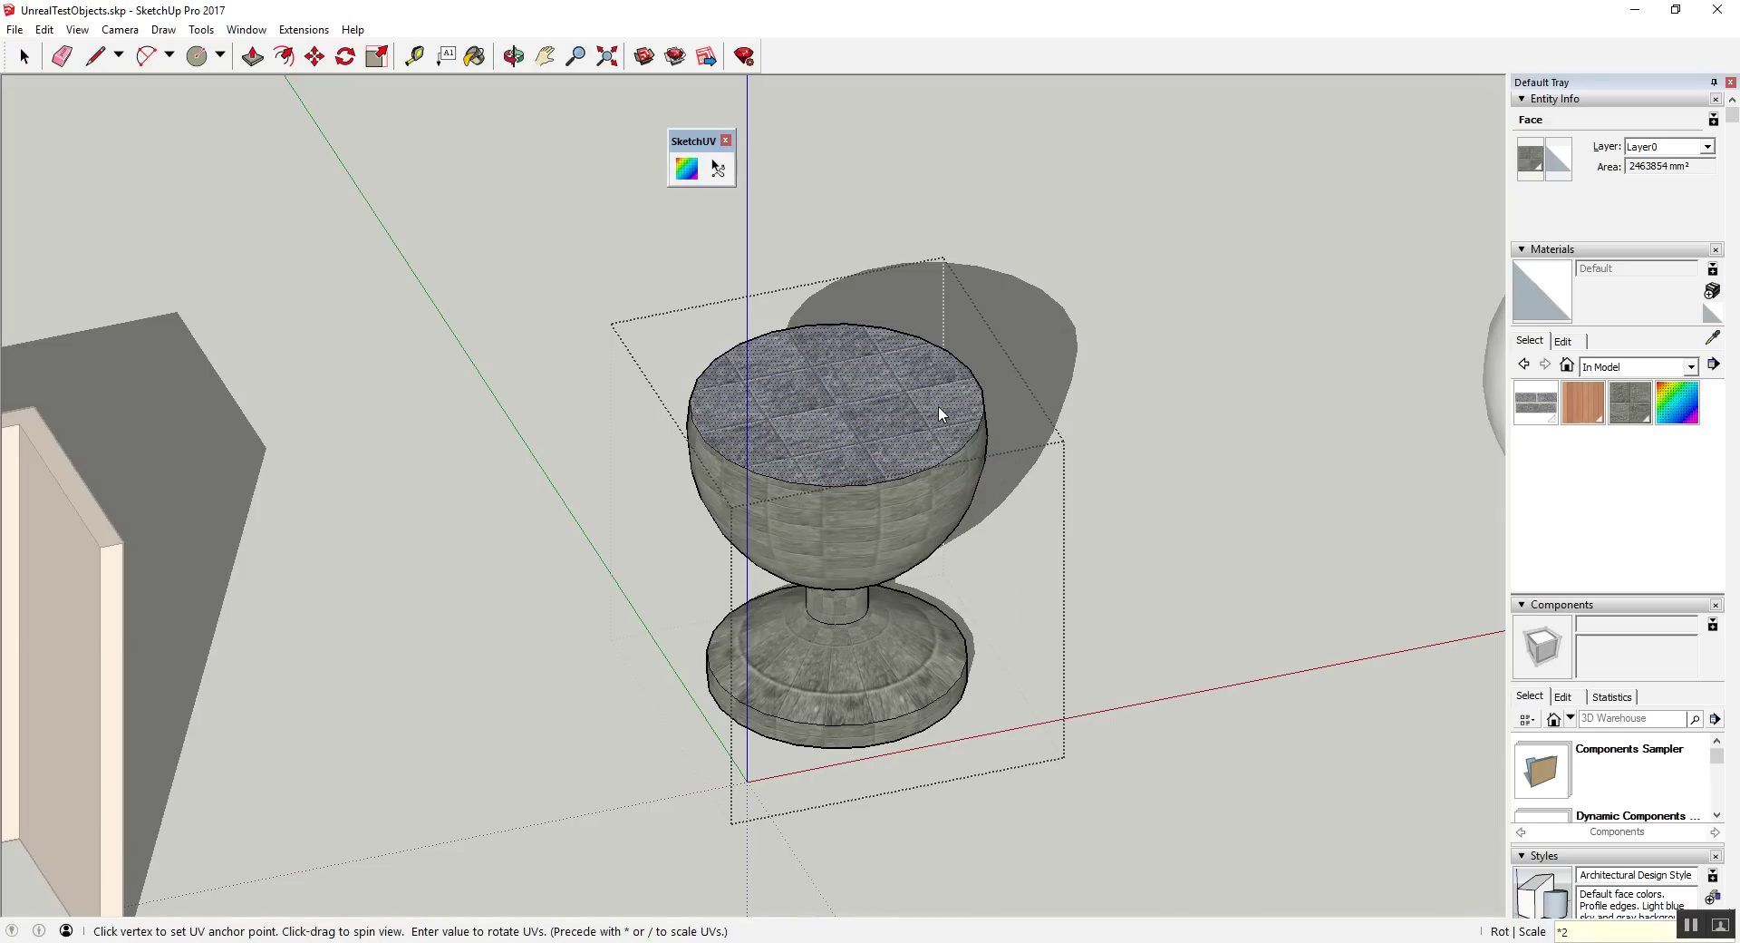
# Step: Deselect the goblet and zoom extents to frame the whole scene
pyautogui.press('space')
pyautogui.click(1066, 526)
pyautogui.hotkey('shift', 'z')
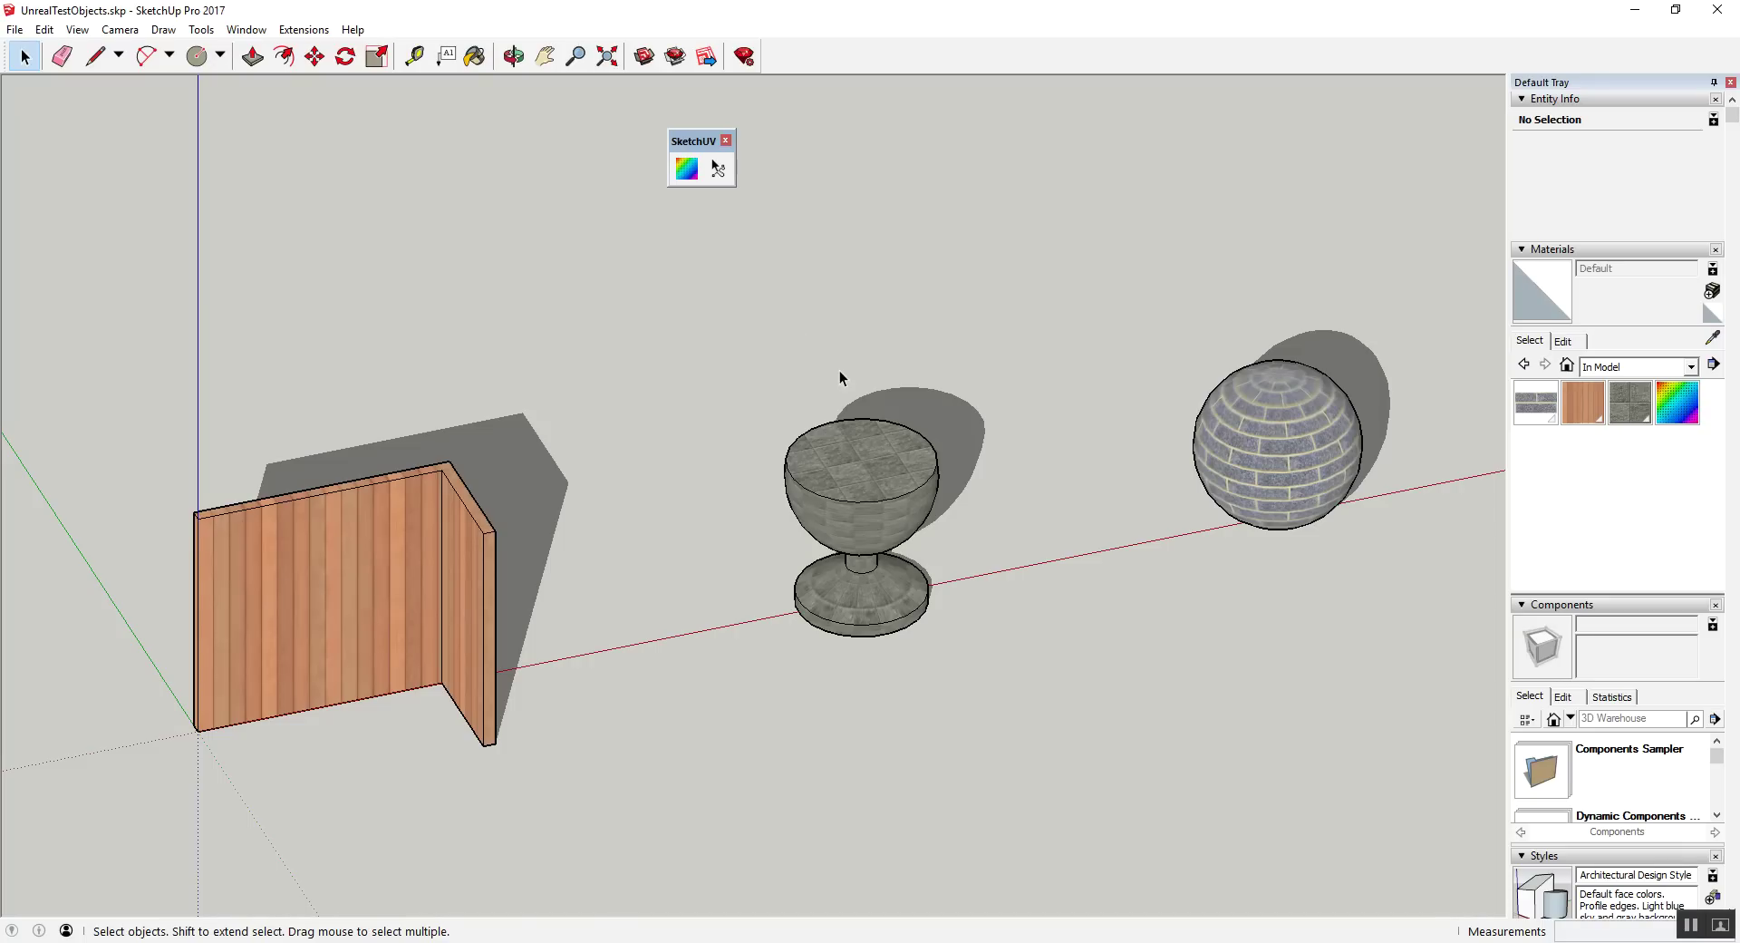
pyautogui.scroll(-3, 717, 423)
pyautogui.scroll(5, 1019, 453)
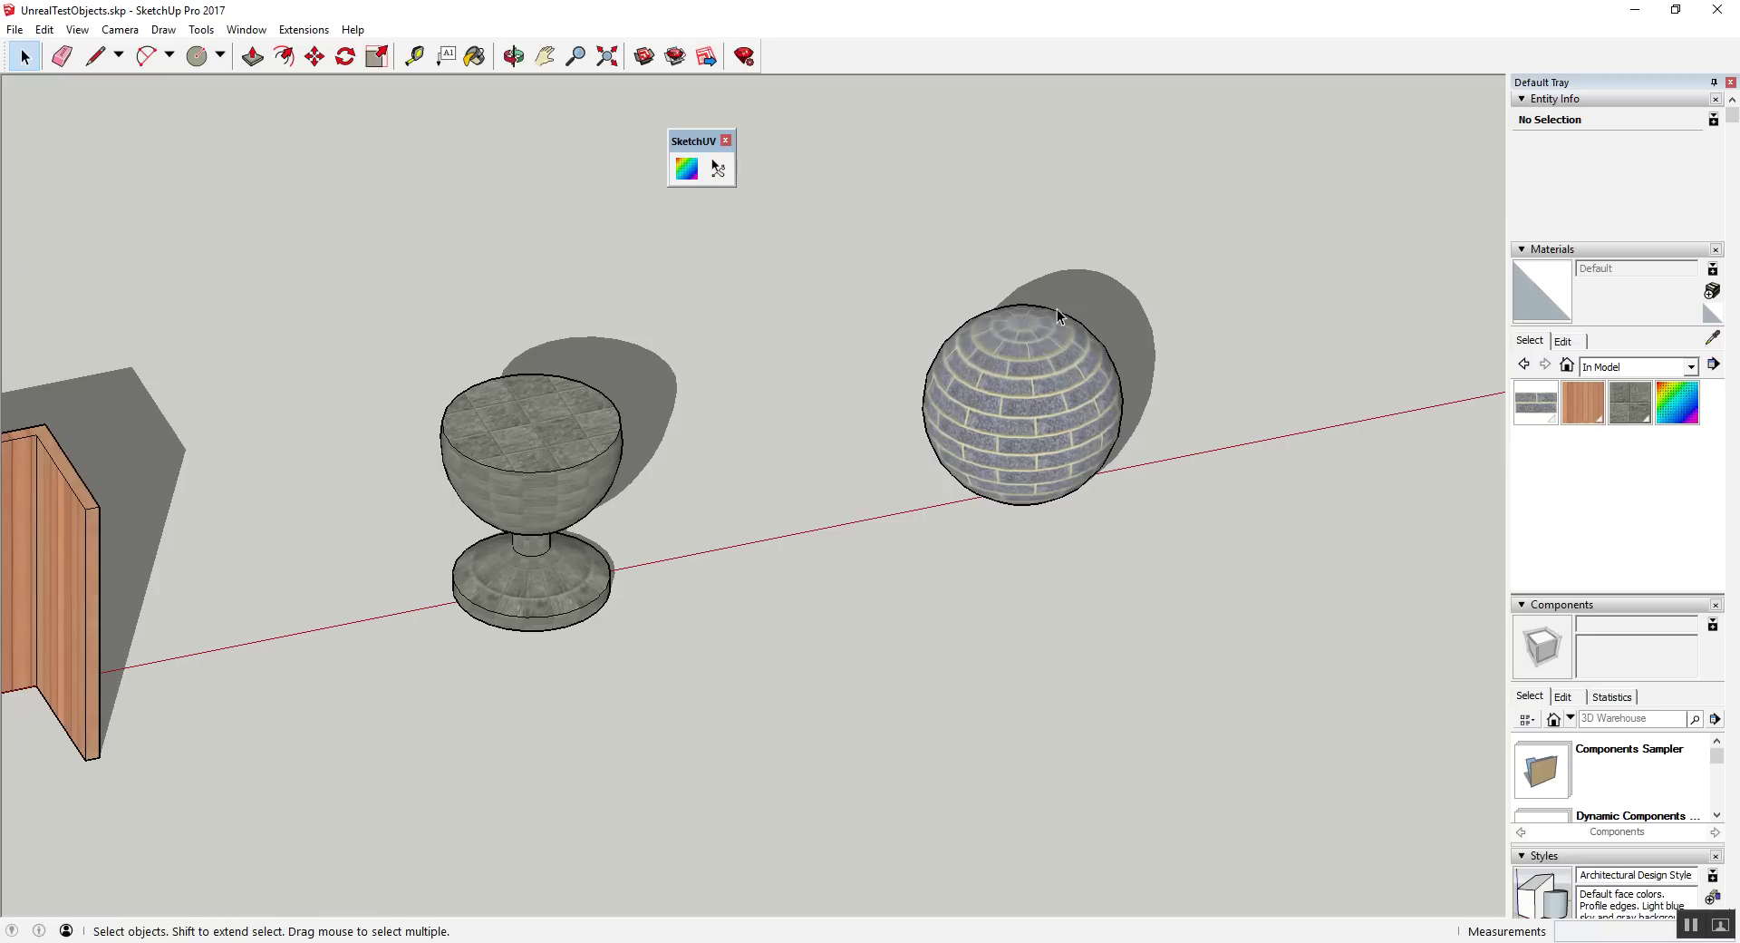
# Step: Open the goblet group and choose Triangulate from the SketchUV menu
pyautogui.doubleClick(518, 517)
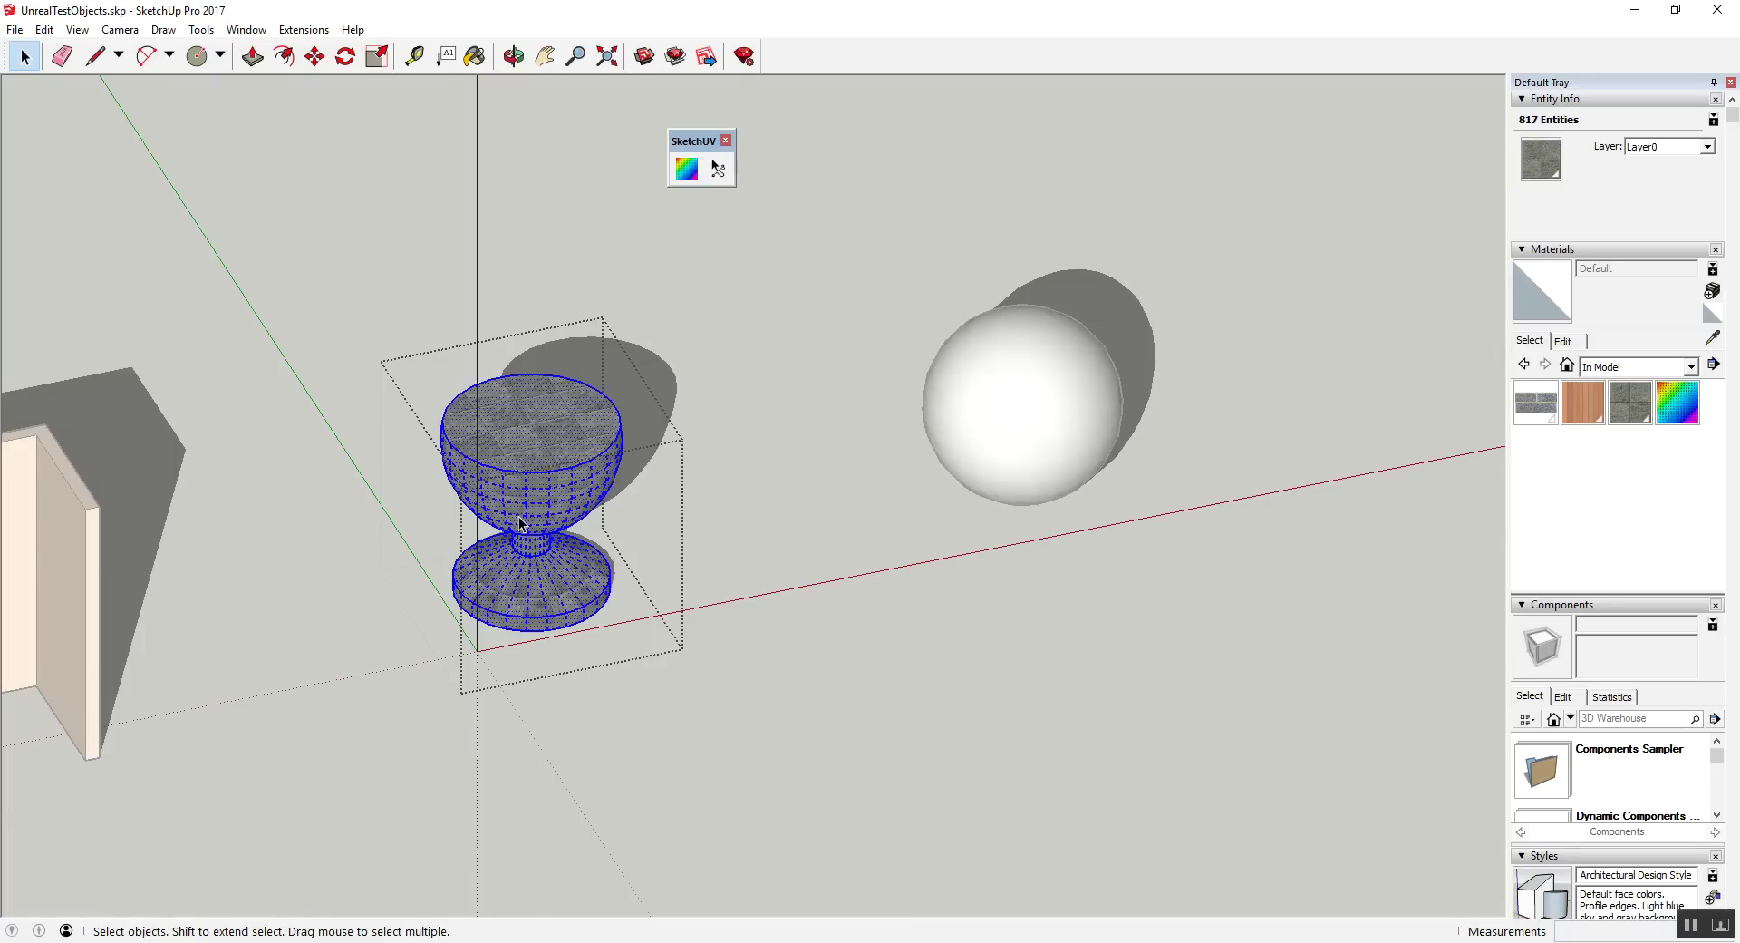
pyautogui.scroll(2, 521, 517)
pyautogui.scroll(2, 555, 481)
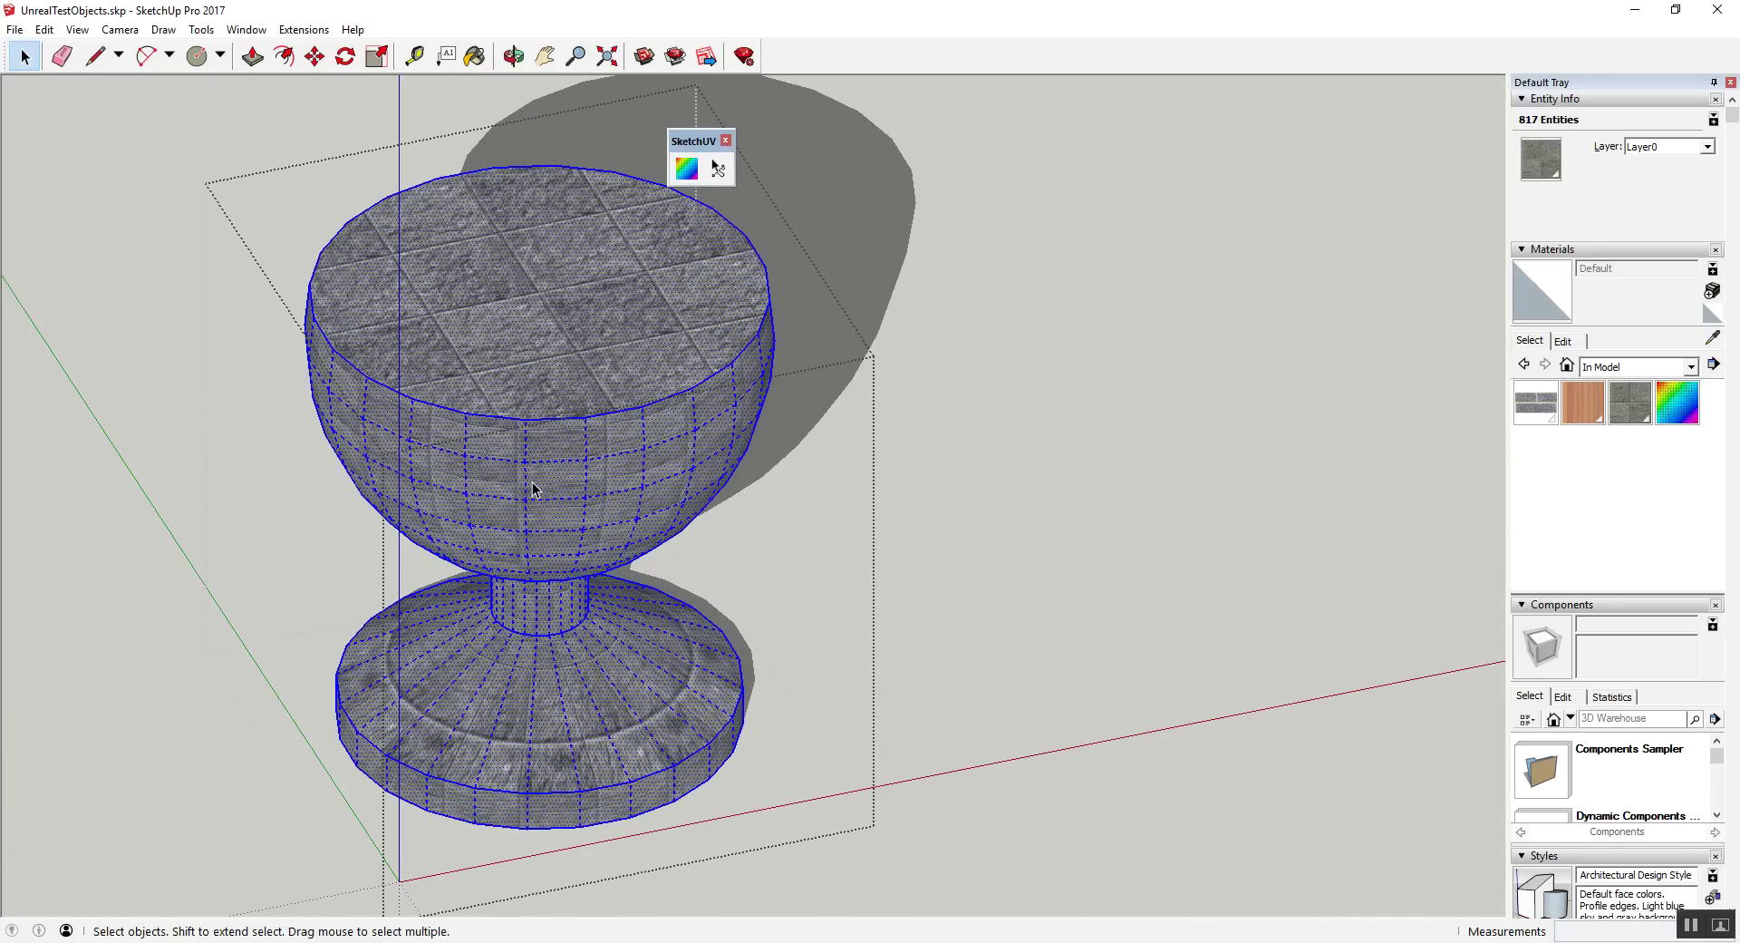
pyautogui.scroll(-3, 545, 446)
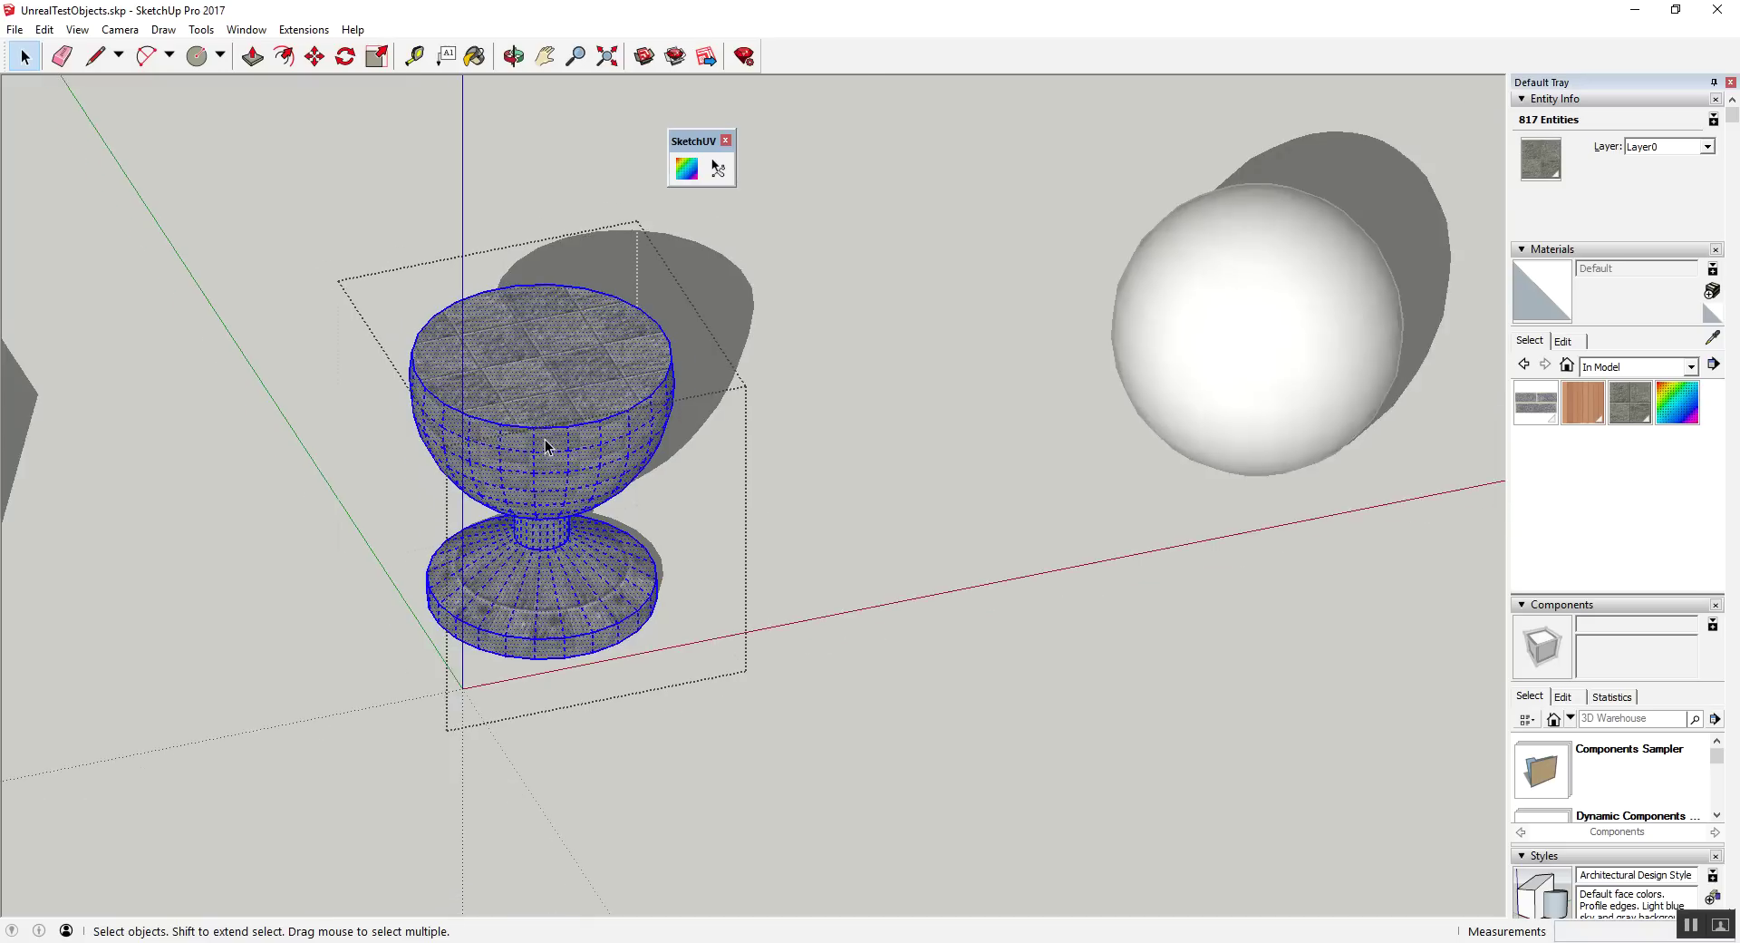
pyautogui.scroll(4, 546, 453)
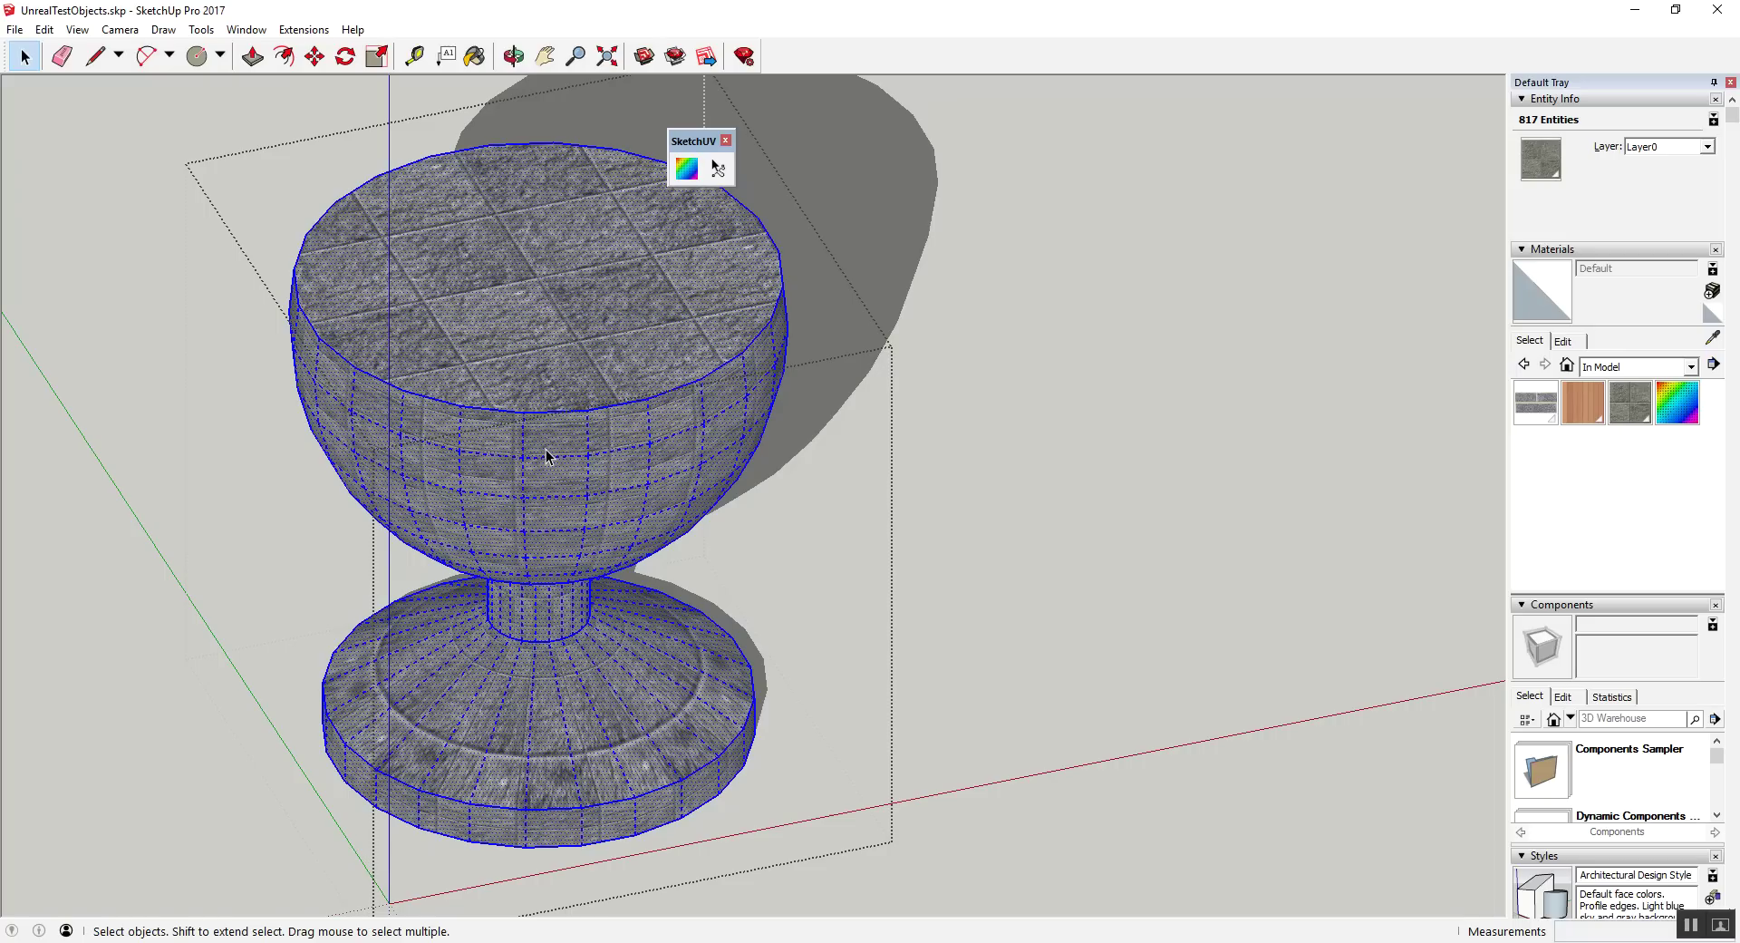
pyautogui.rightClick(545, 453)
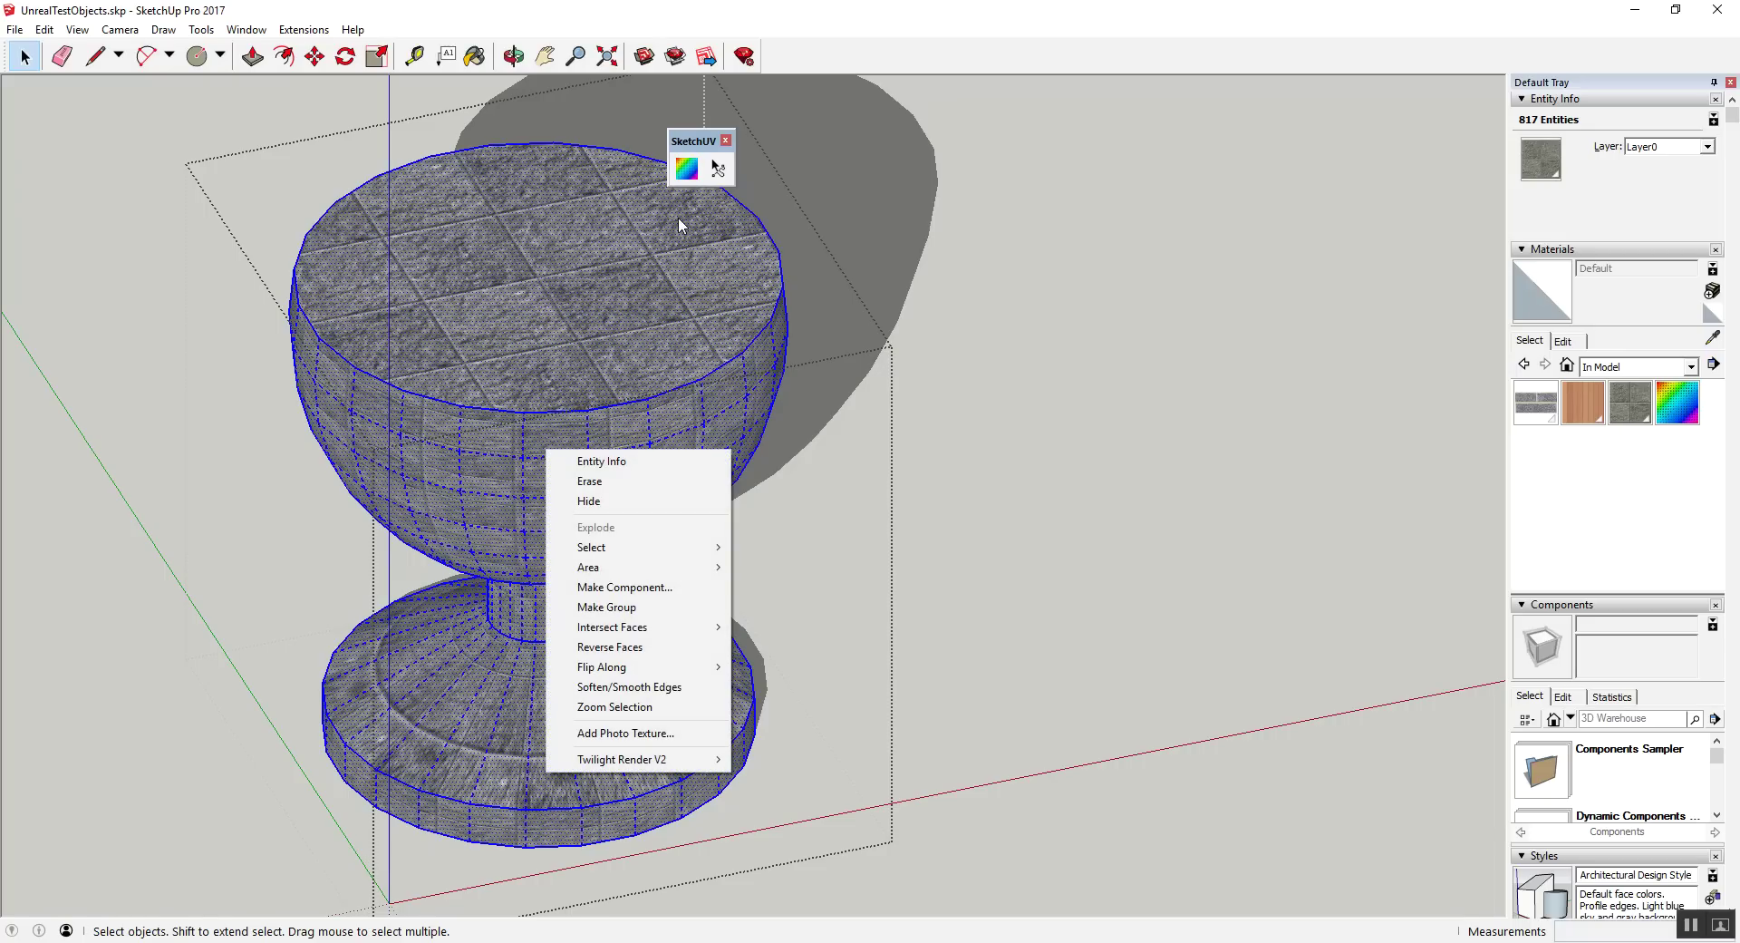
pyautogui.click(694, 165)
pyautogui.rightClick(614, 470)
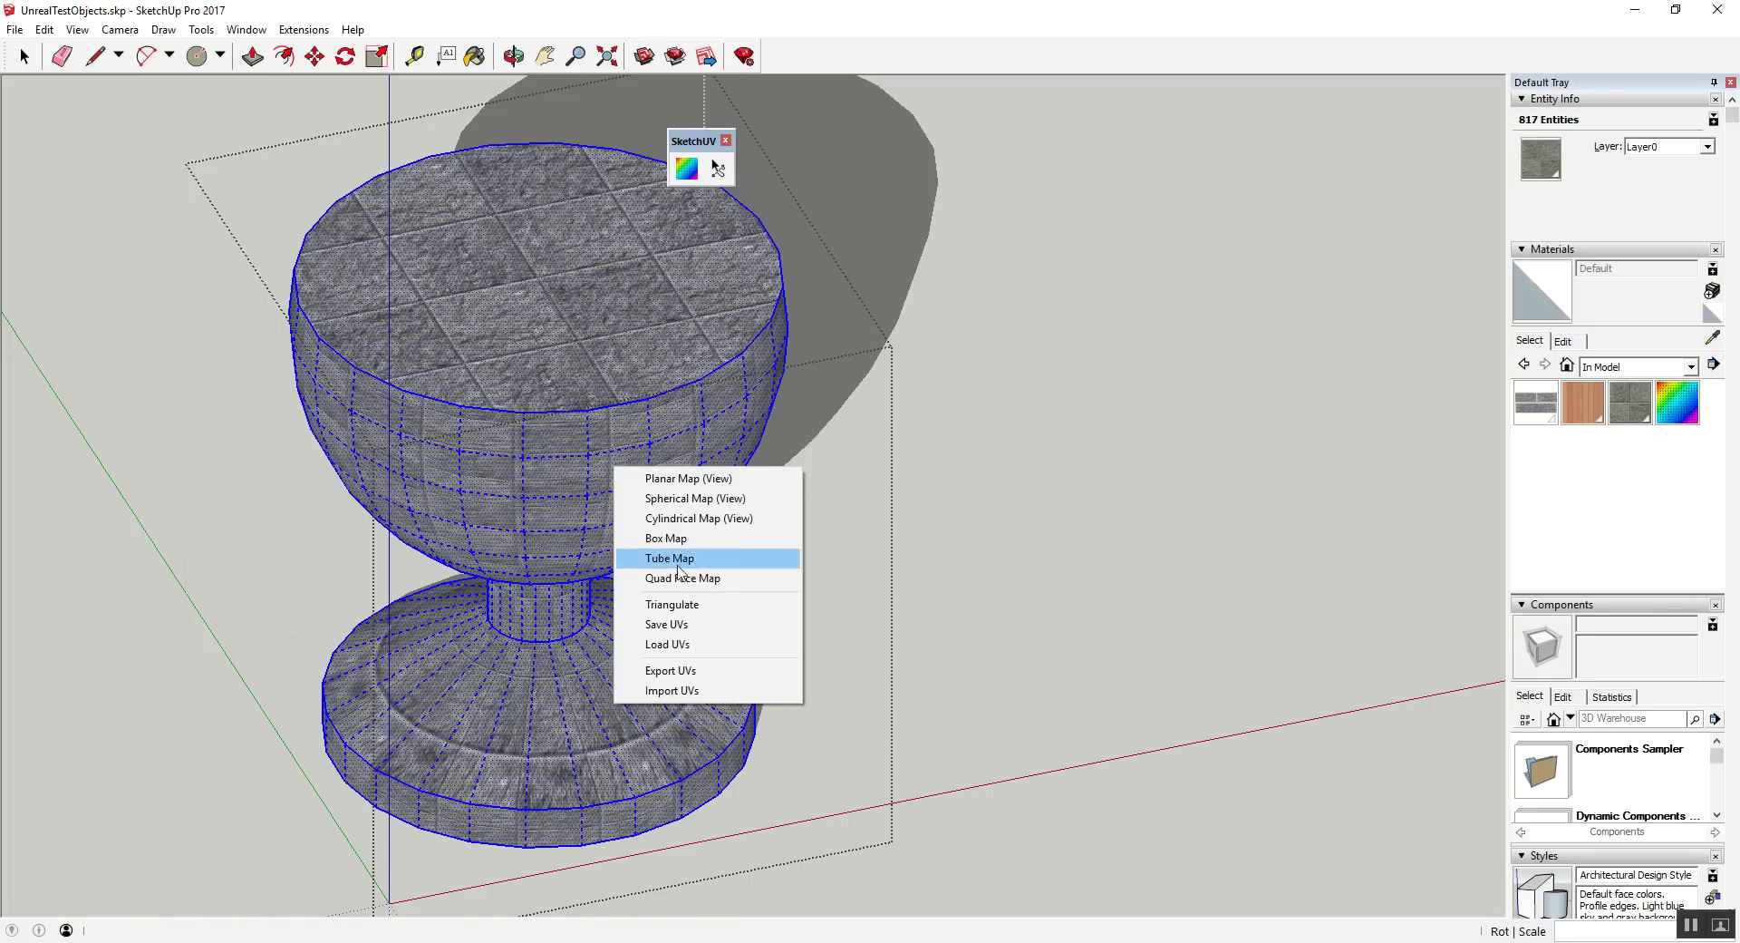
pyautogui.click(687, 604)
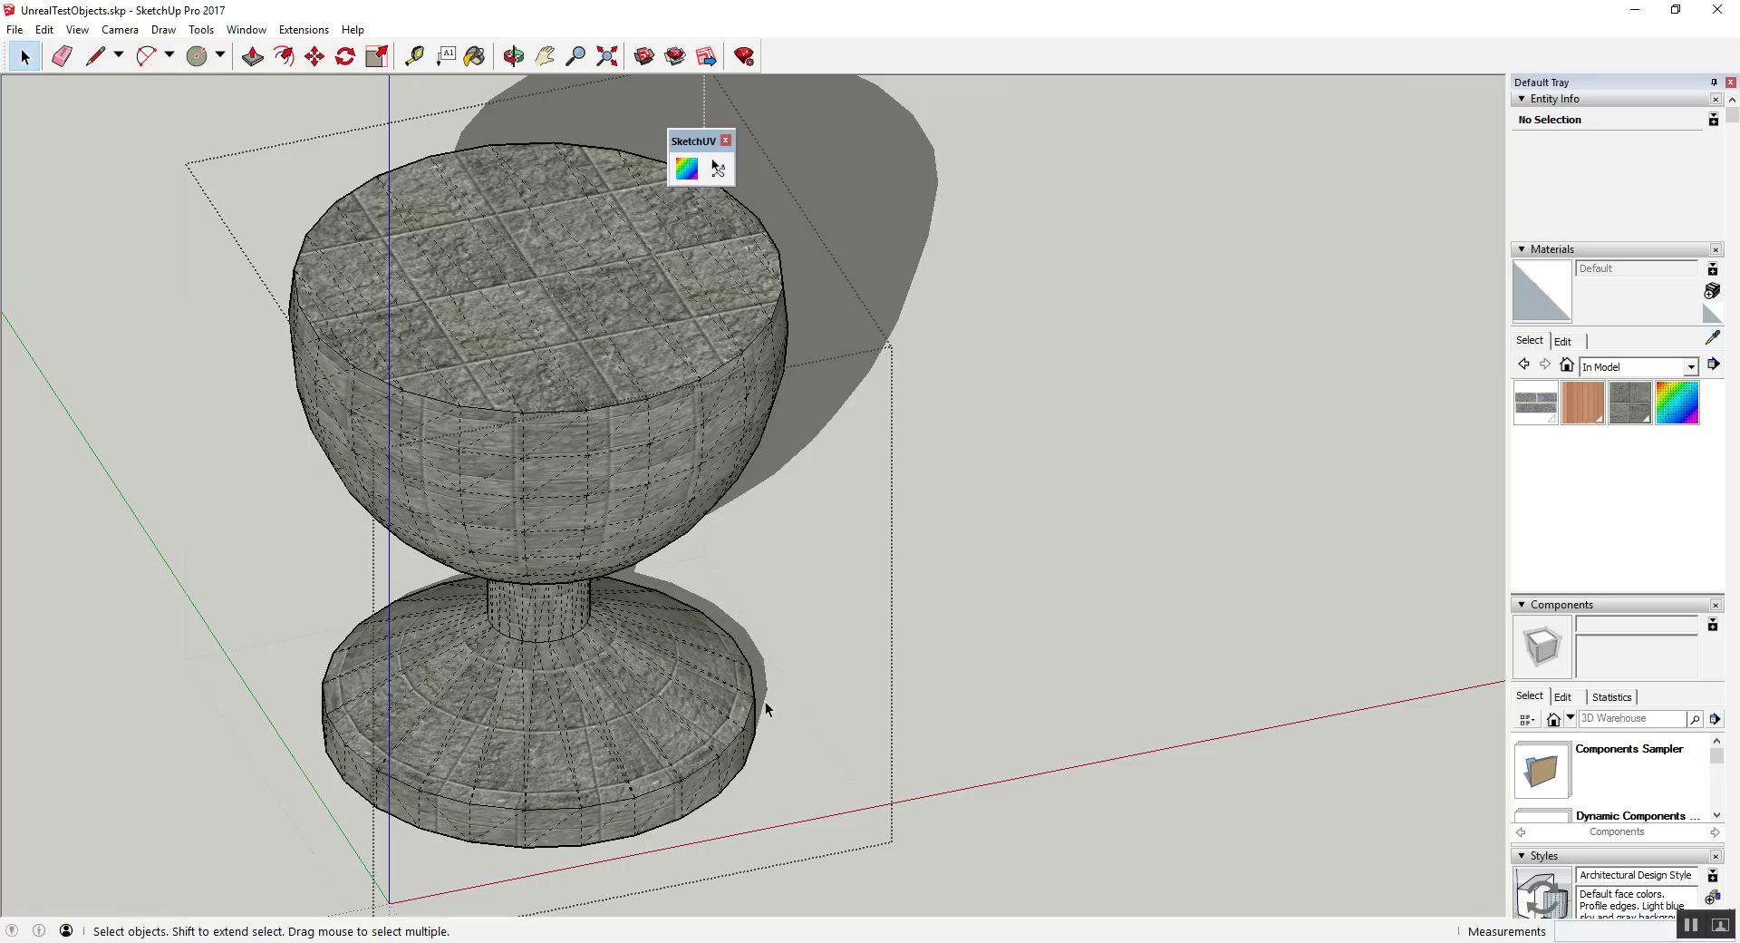
pyautogui.scroll(2, 891, 649)
# Step: Select the entire brick sphere and bring up SketchUV's mapping options on it
pyautogui.scroll(1, 892, 649)
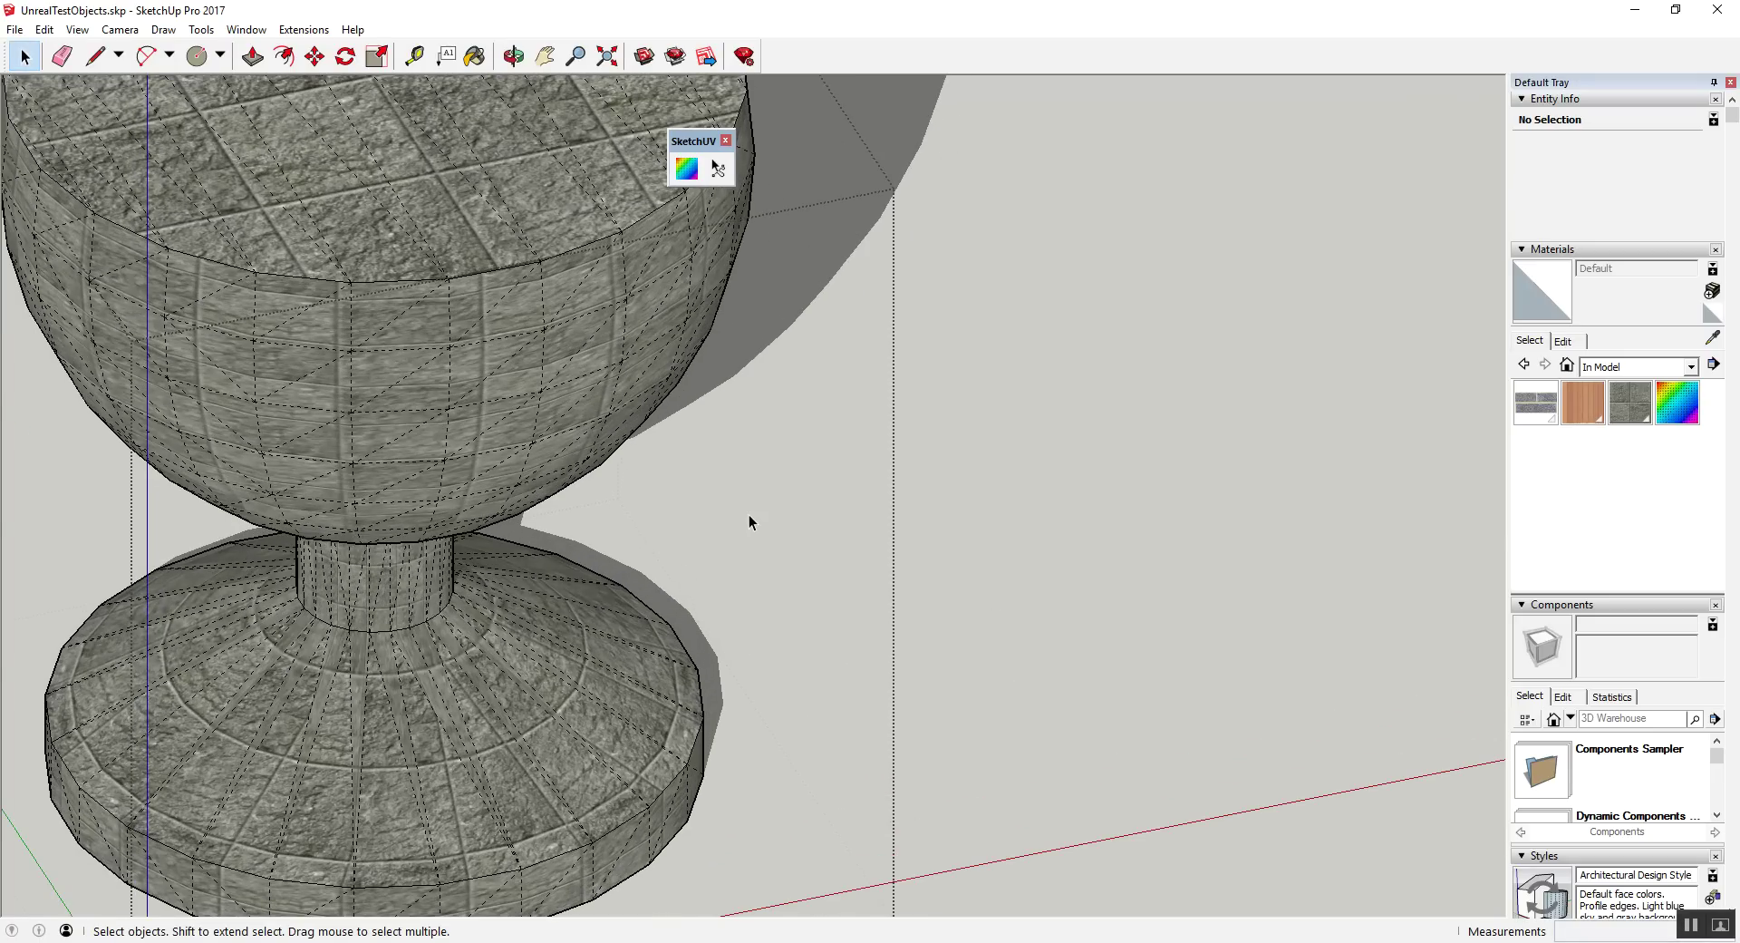
pyautogui.scroll(-3, 749, 522)
pyautogui.scroll(-2, 754, 562)
pyautogui.scroll(-2, 784, 310)
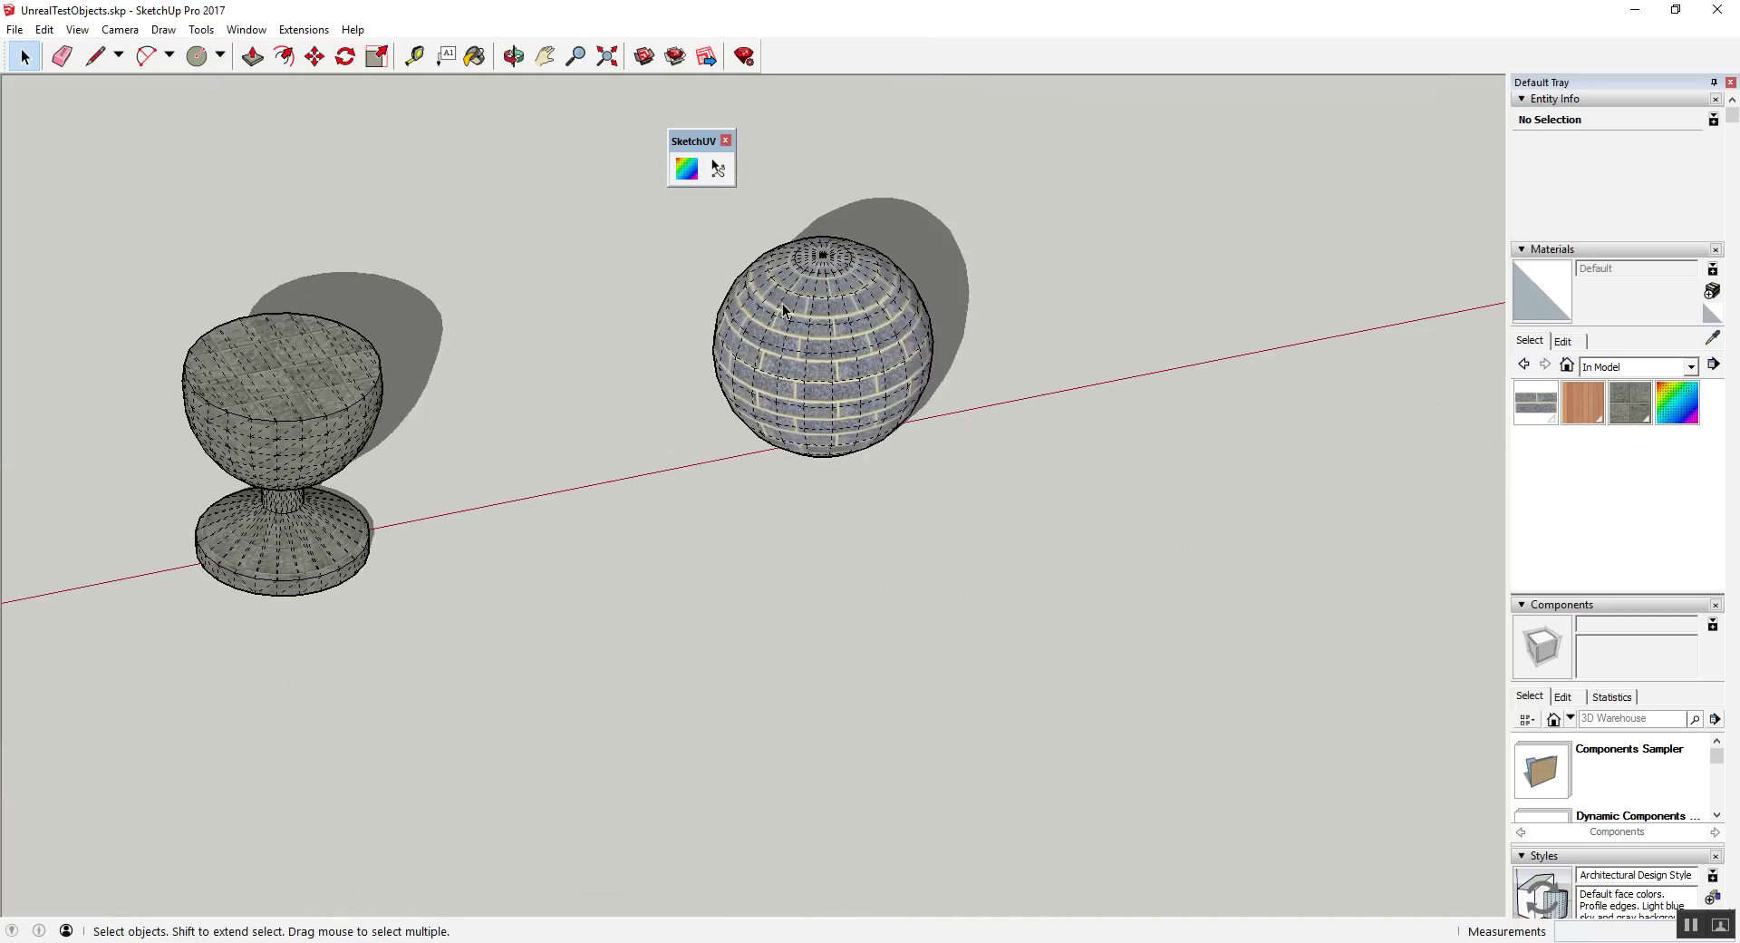
pyautogui.scroll(3, 784, 310)
pyautogui.tripleClick(911, 498)
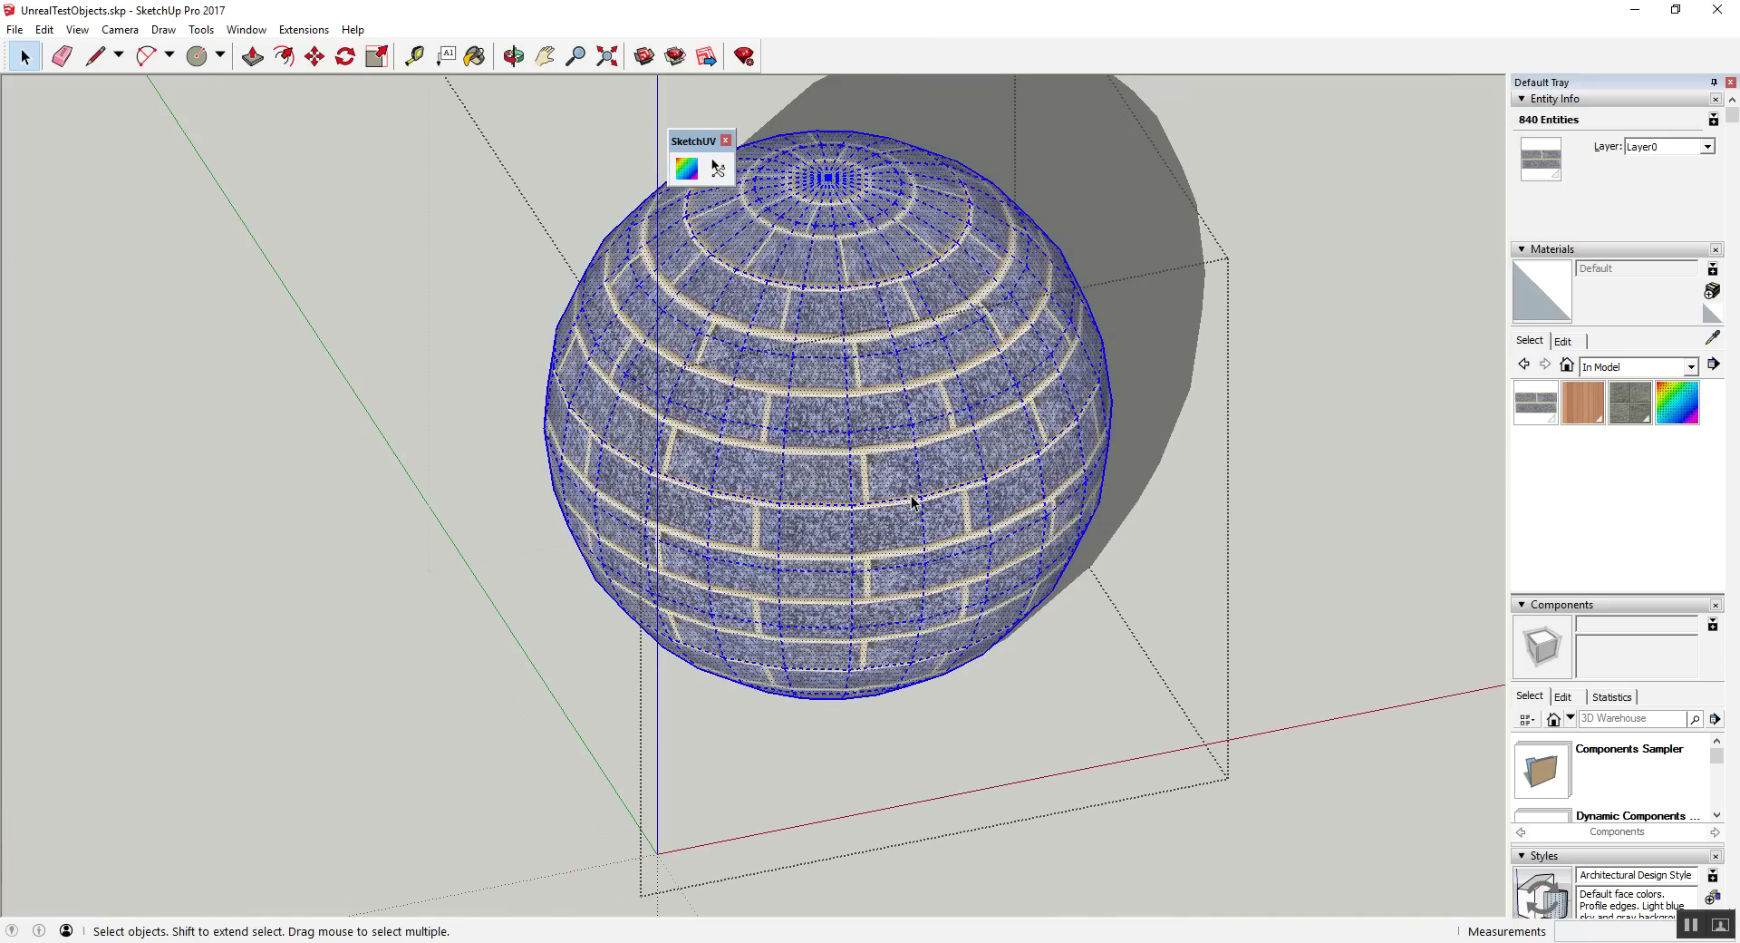
pyautogui.rightClick(910, 498)
pyautogui.click(687, 169)
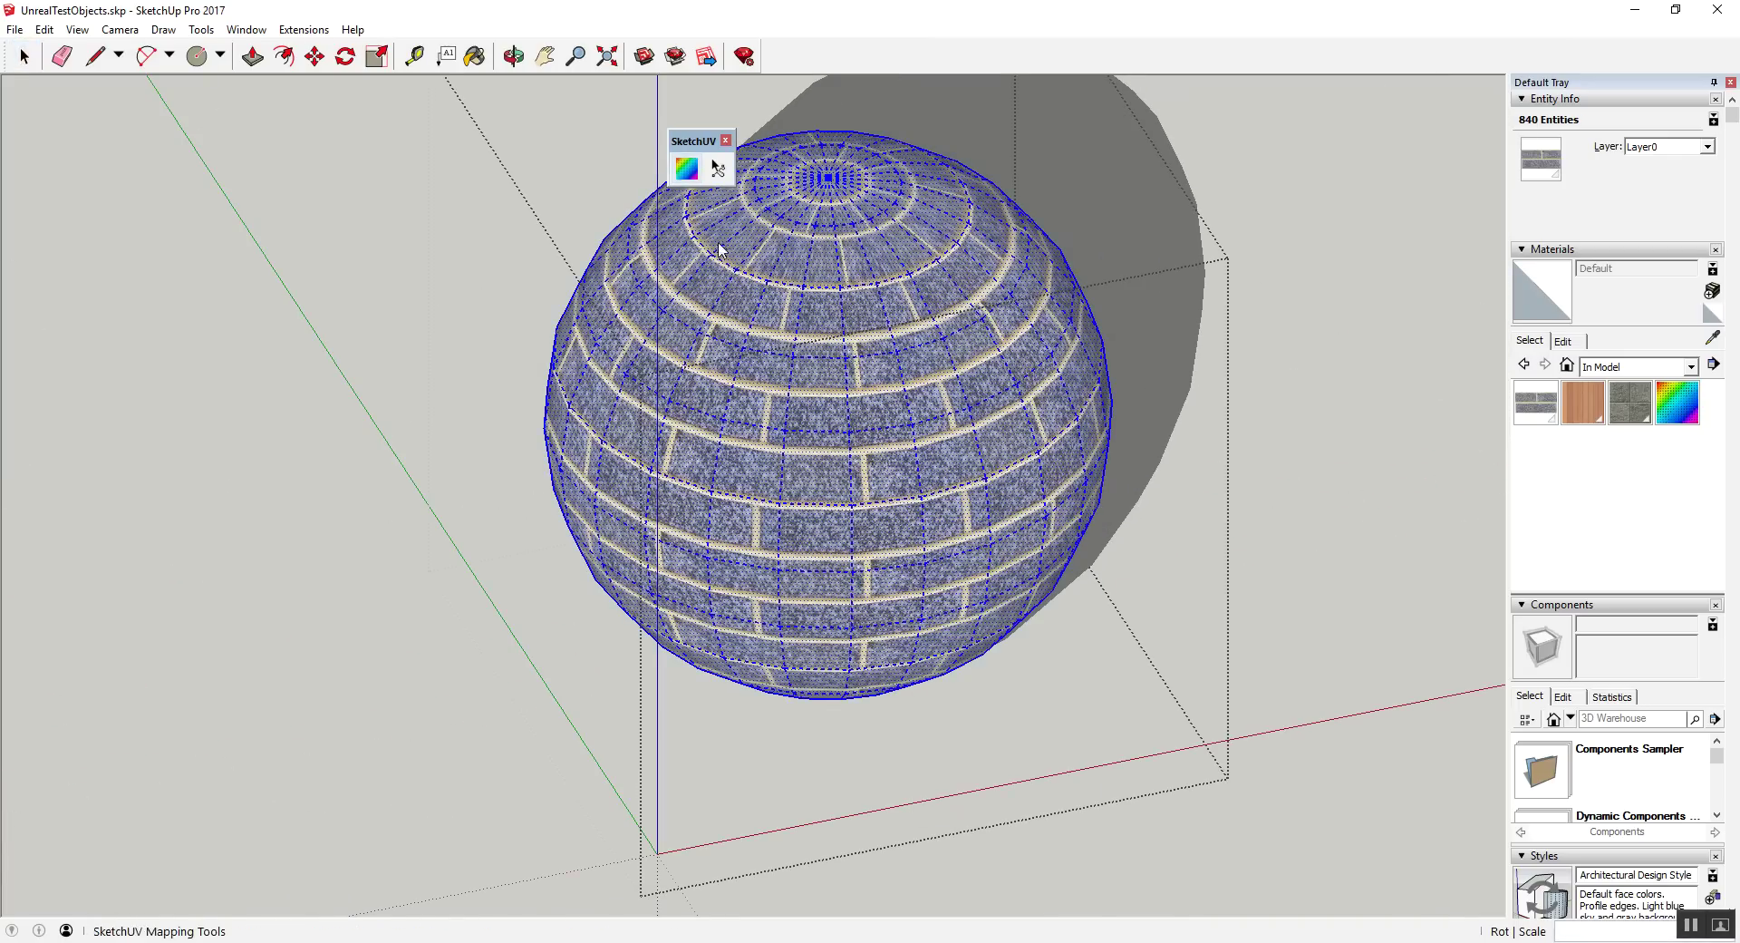
pyautogui.rightClick(786, 405)
# Step: Triangulate the sphere's mesh, deselect it and orbit around the goblet
pyautogui.click(883, 550)
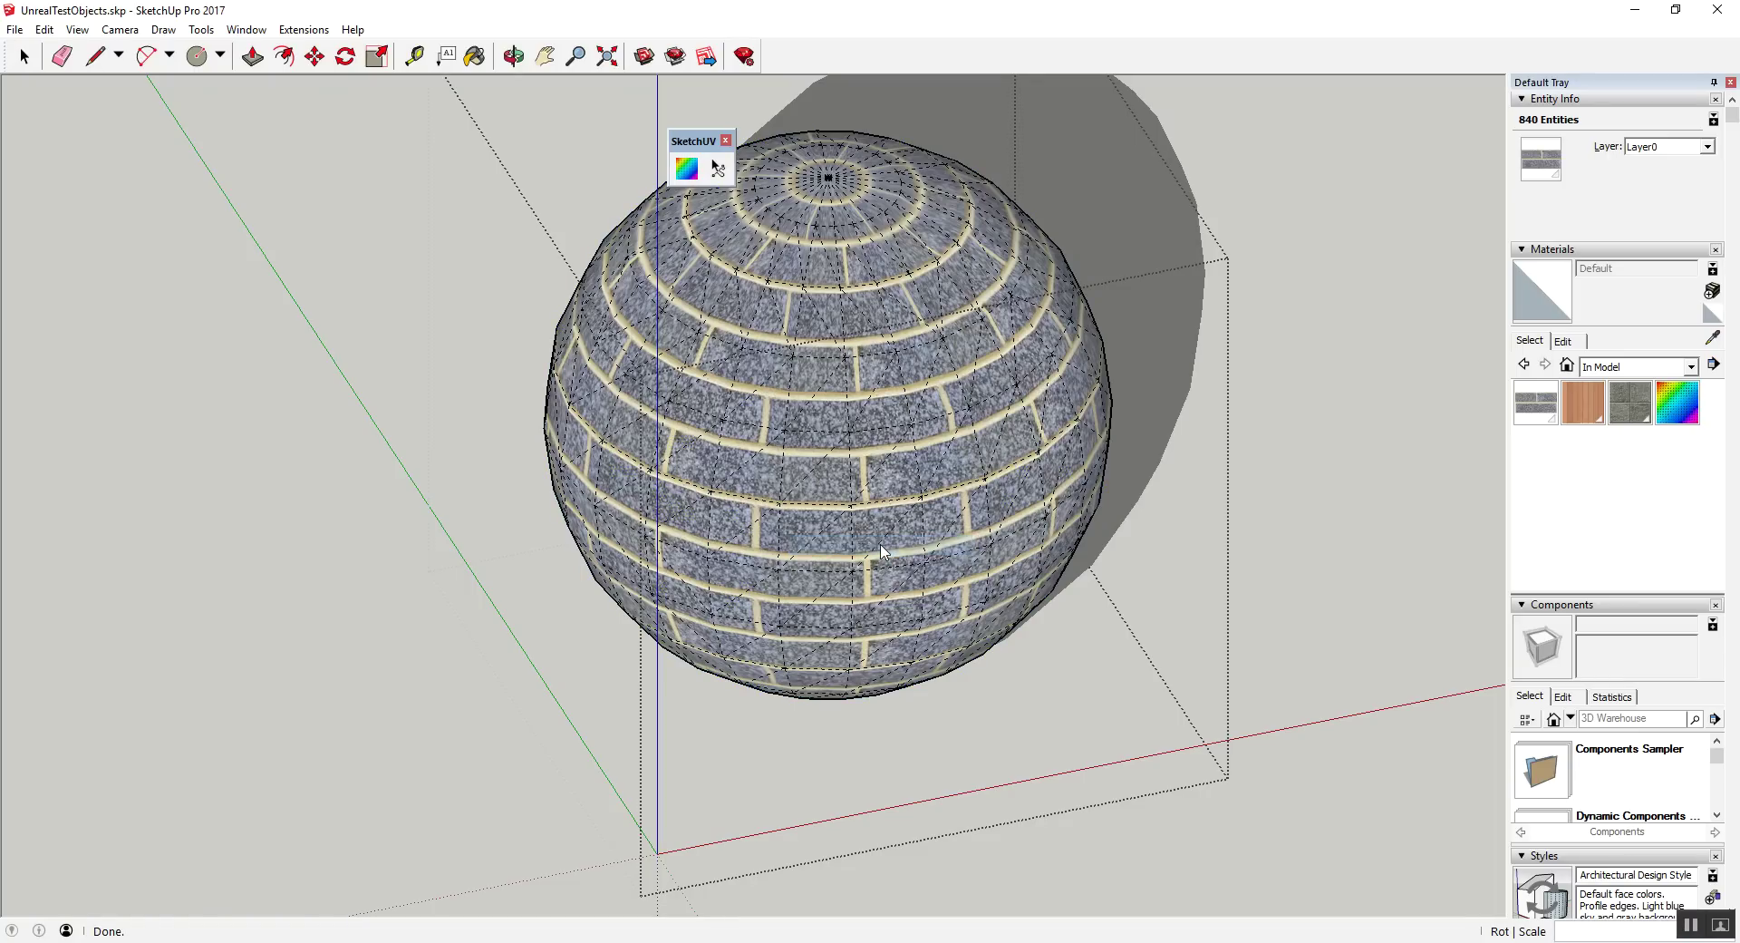
pyautogui.press('space')
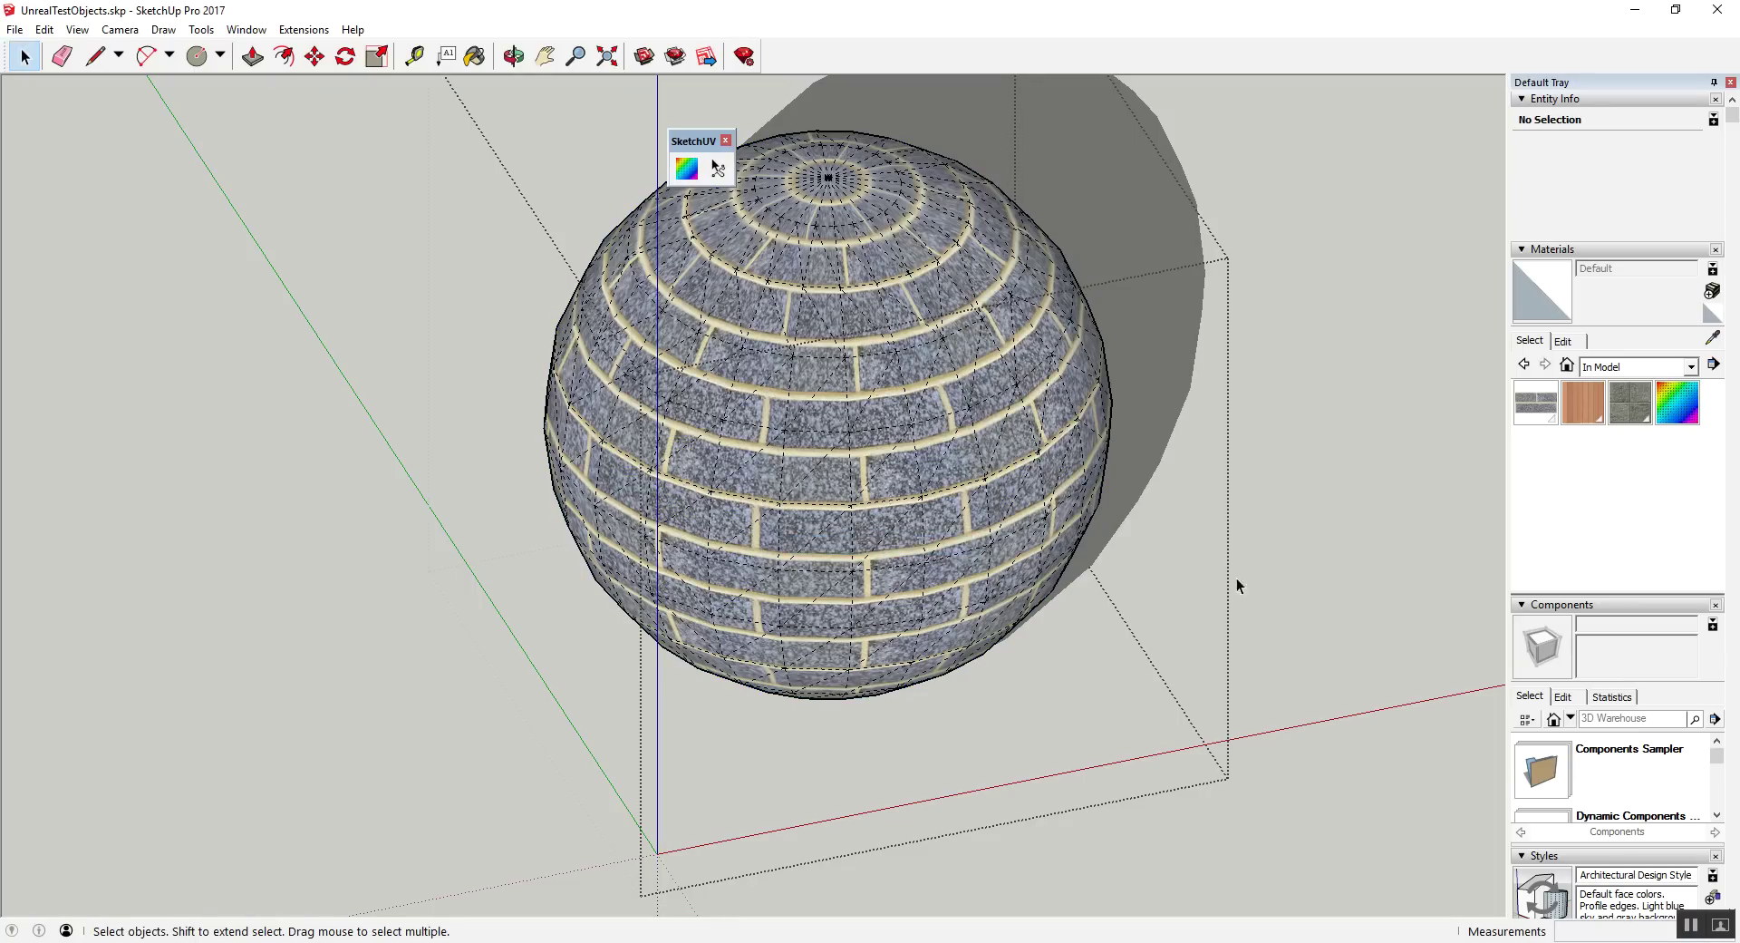
pyautogui.scroll(-3, 1237, 584)
pyautogui.scroll(5, 242, 622)
pyautogui.scroll(3, 976, 420)
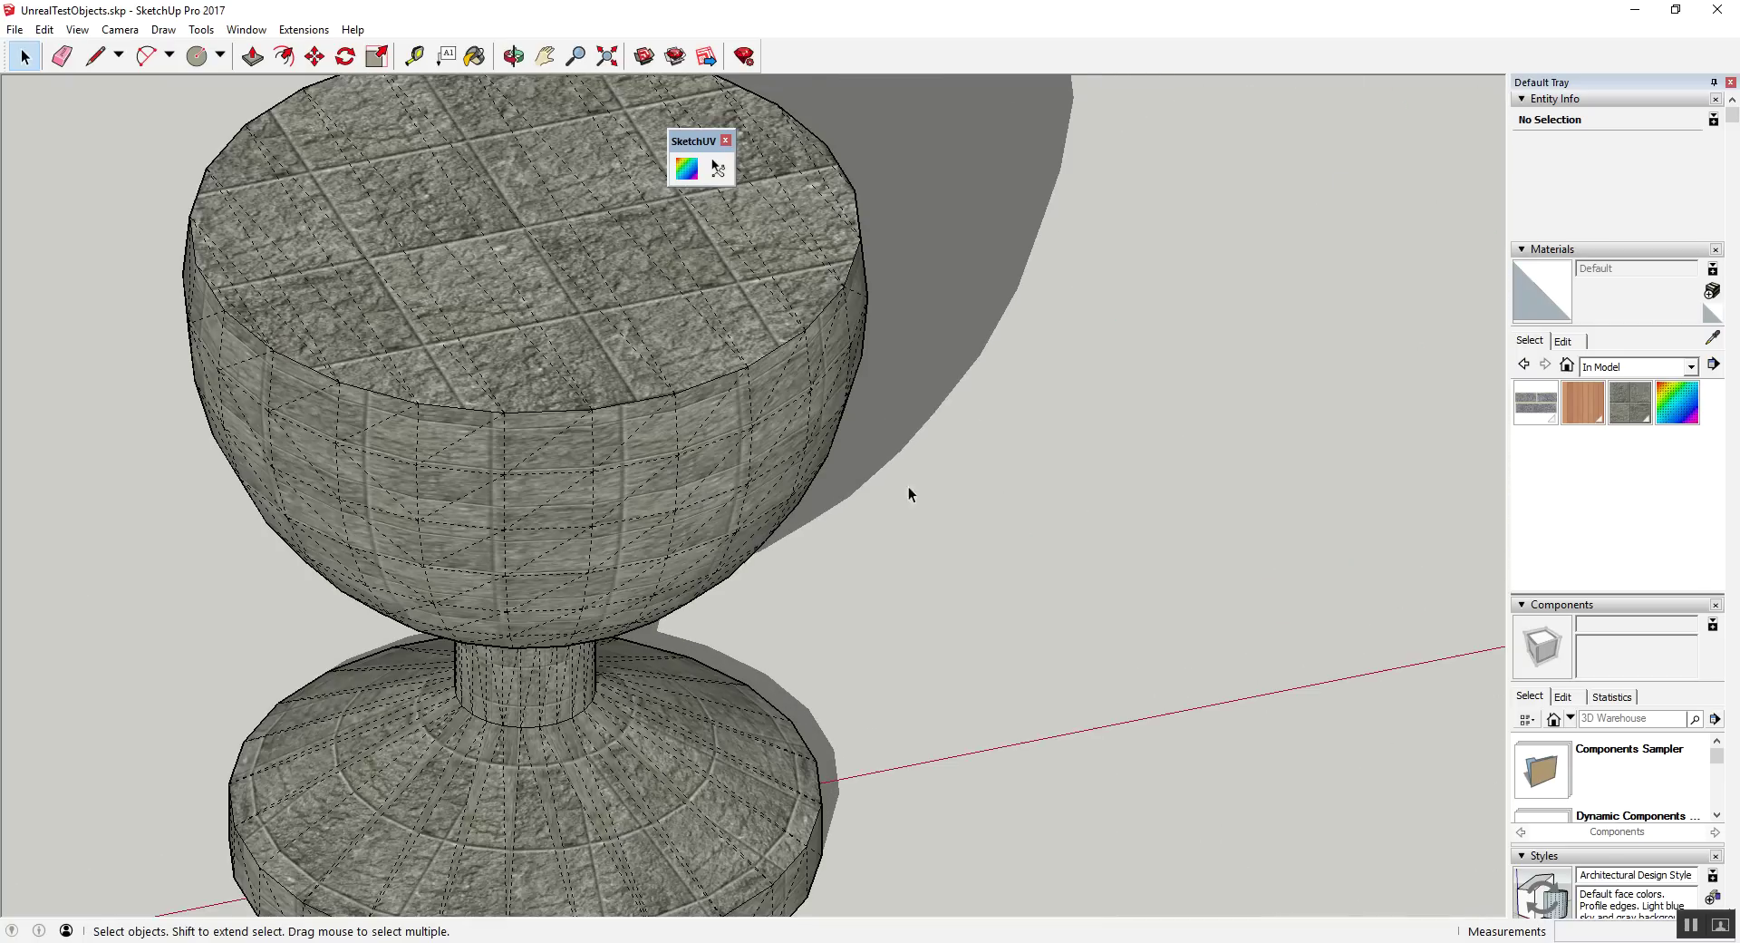
pyautogui.scroll(-3, 908, 493)
pyautogui.scroll(3, 725, 535)
pyautogui.moveTo(735, 667)
pyautogui.mouseDown(button='middle')
pyautogui.moveTo(631, 530)
pyautogui.moveTo(583, 369)
pyautogui.moveTo(610, 508)
pyautogui.moveTo(704, 663)
pyautogui.moveTo(663, 548)
pyautogui.mouseUp(button='middle')
# Step: Turn off View > Hidden Geometry and switch to the Front standard view
pyautogui.click(77, 29)
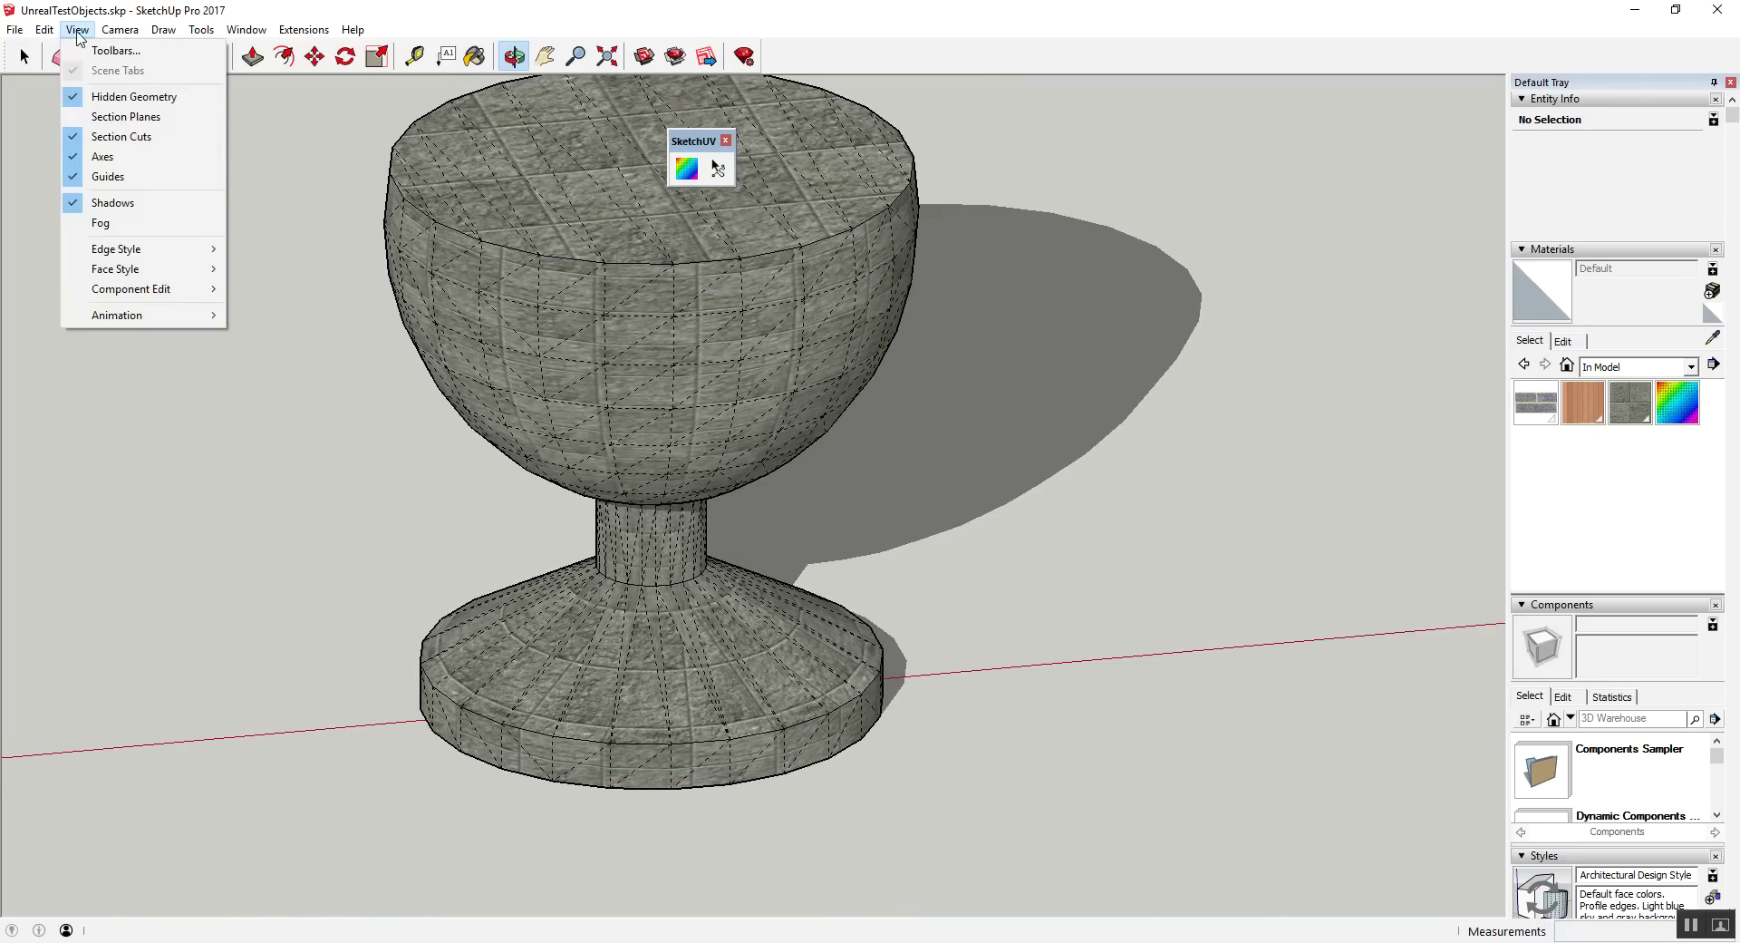
pyautogui.click(140, 102)
pyautogui.scroll(2, 680, 702)
pyautogui.scroll(2, 687, 694)
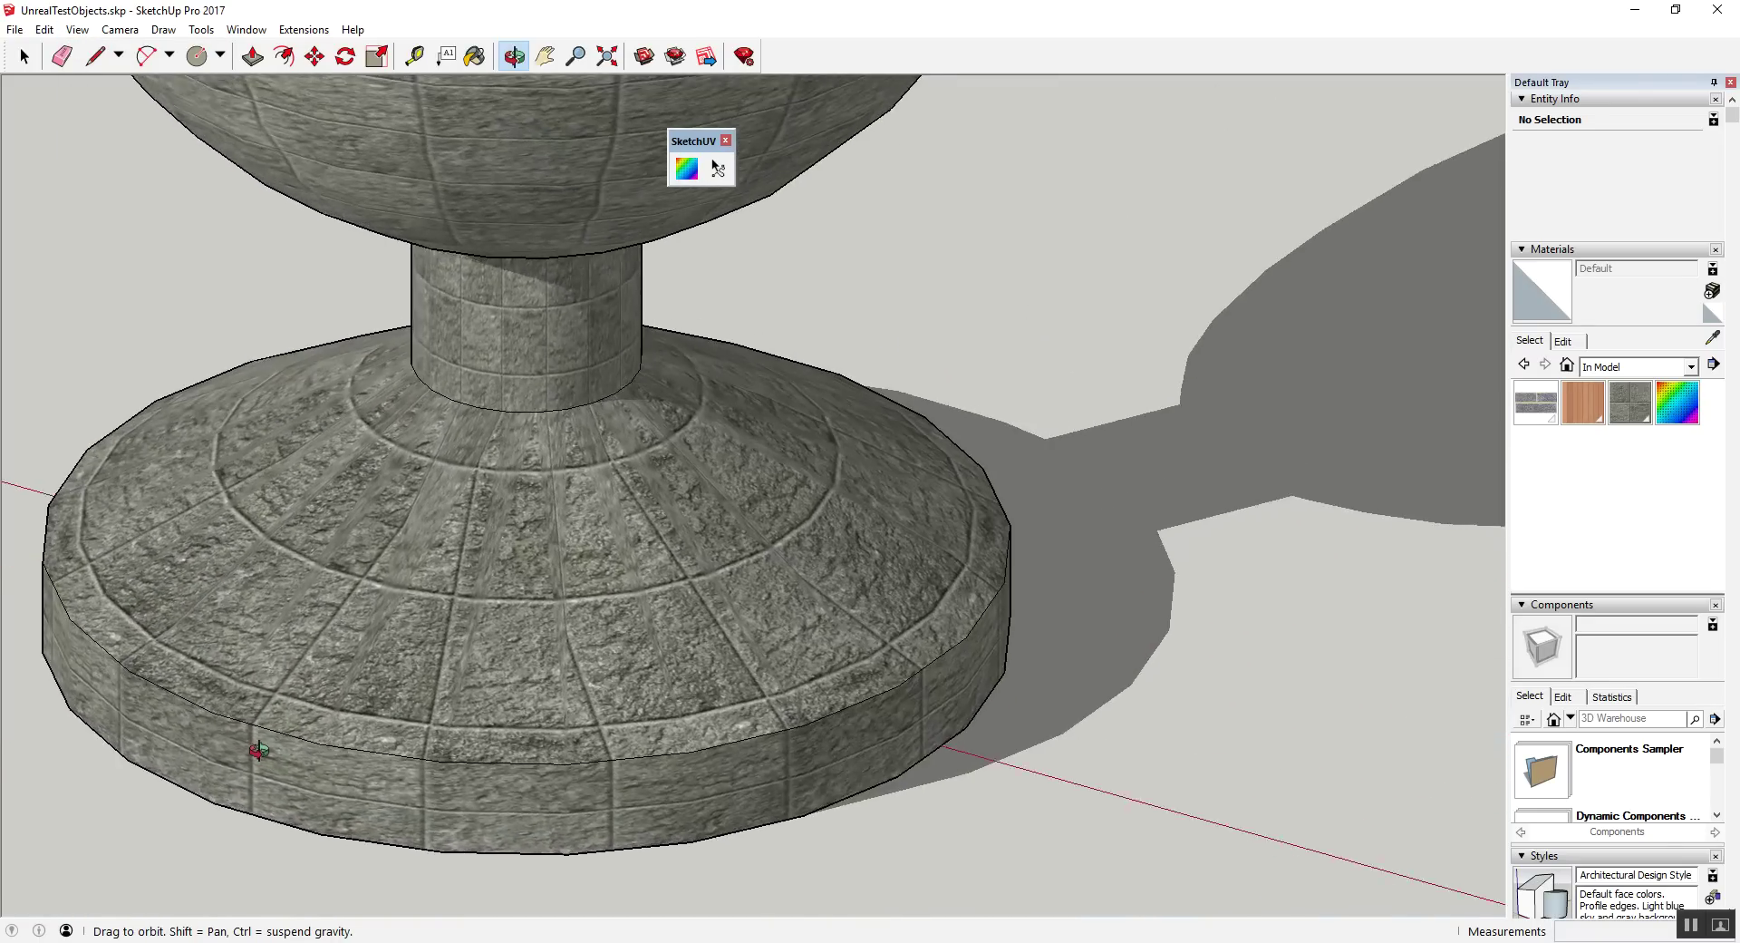
pyautogui.scroll(-3, 258, 750)
pyautogui.scroll(-3, 529, 604)
pyautogui.scroll(-3, 609, 574)
pyautogui.scroll(-2, 620, 561)
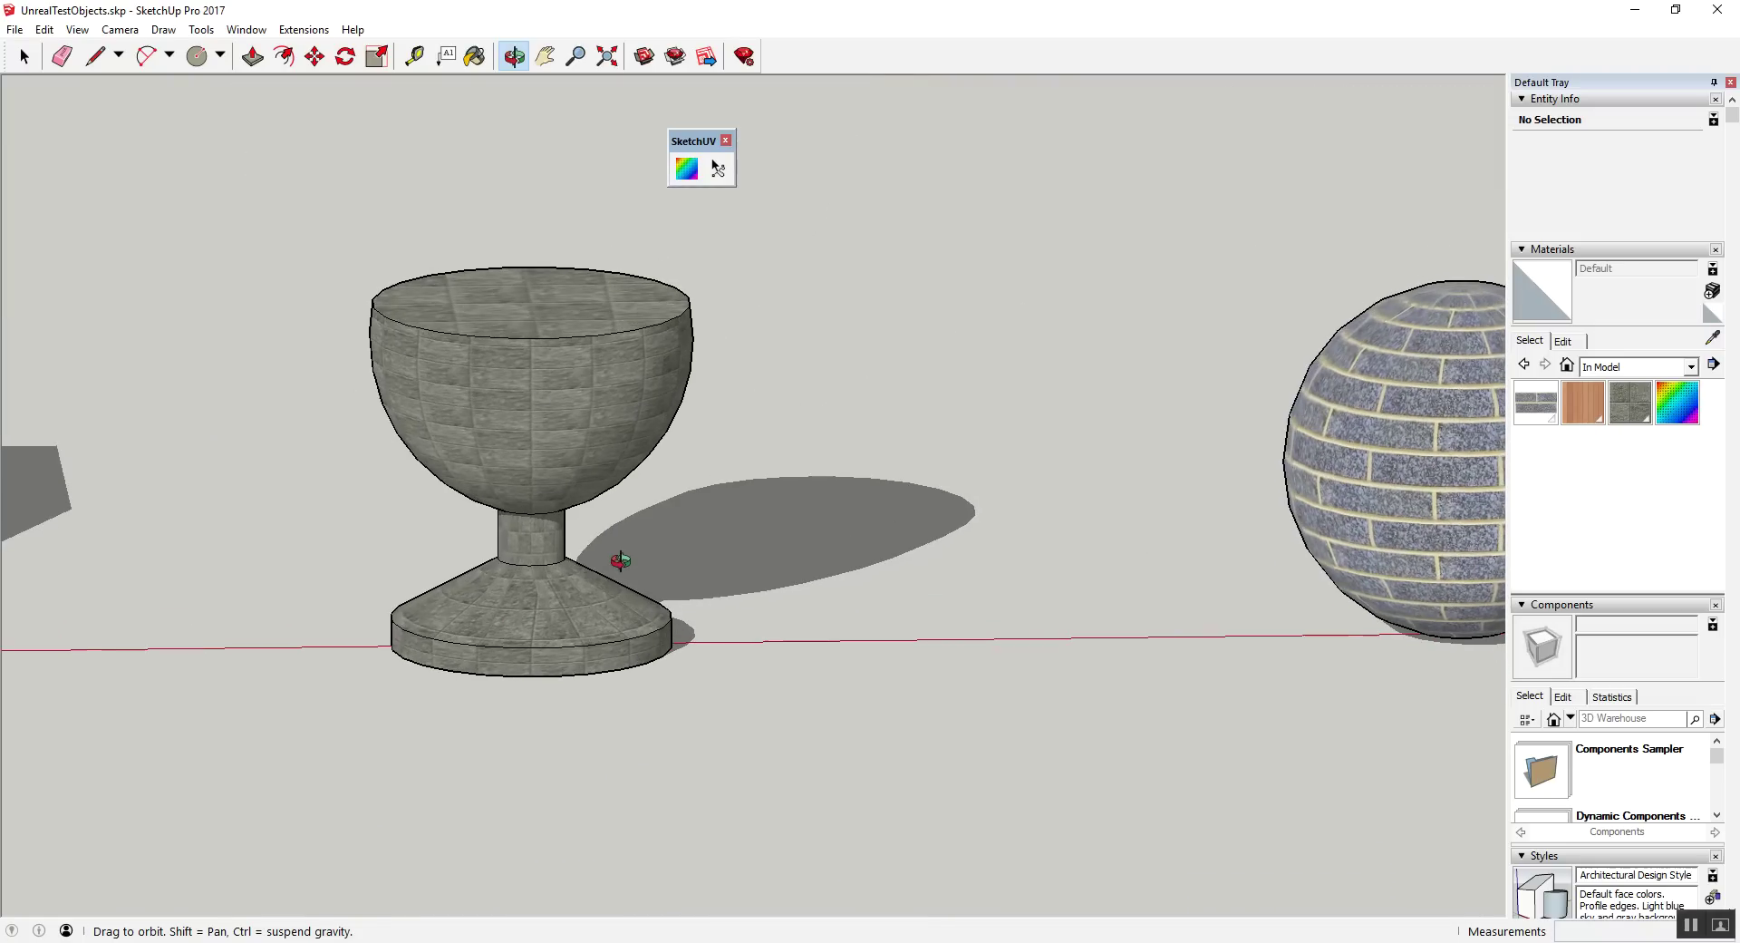
pyautogui.press('F3')
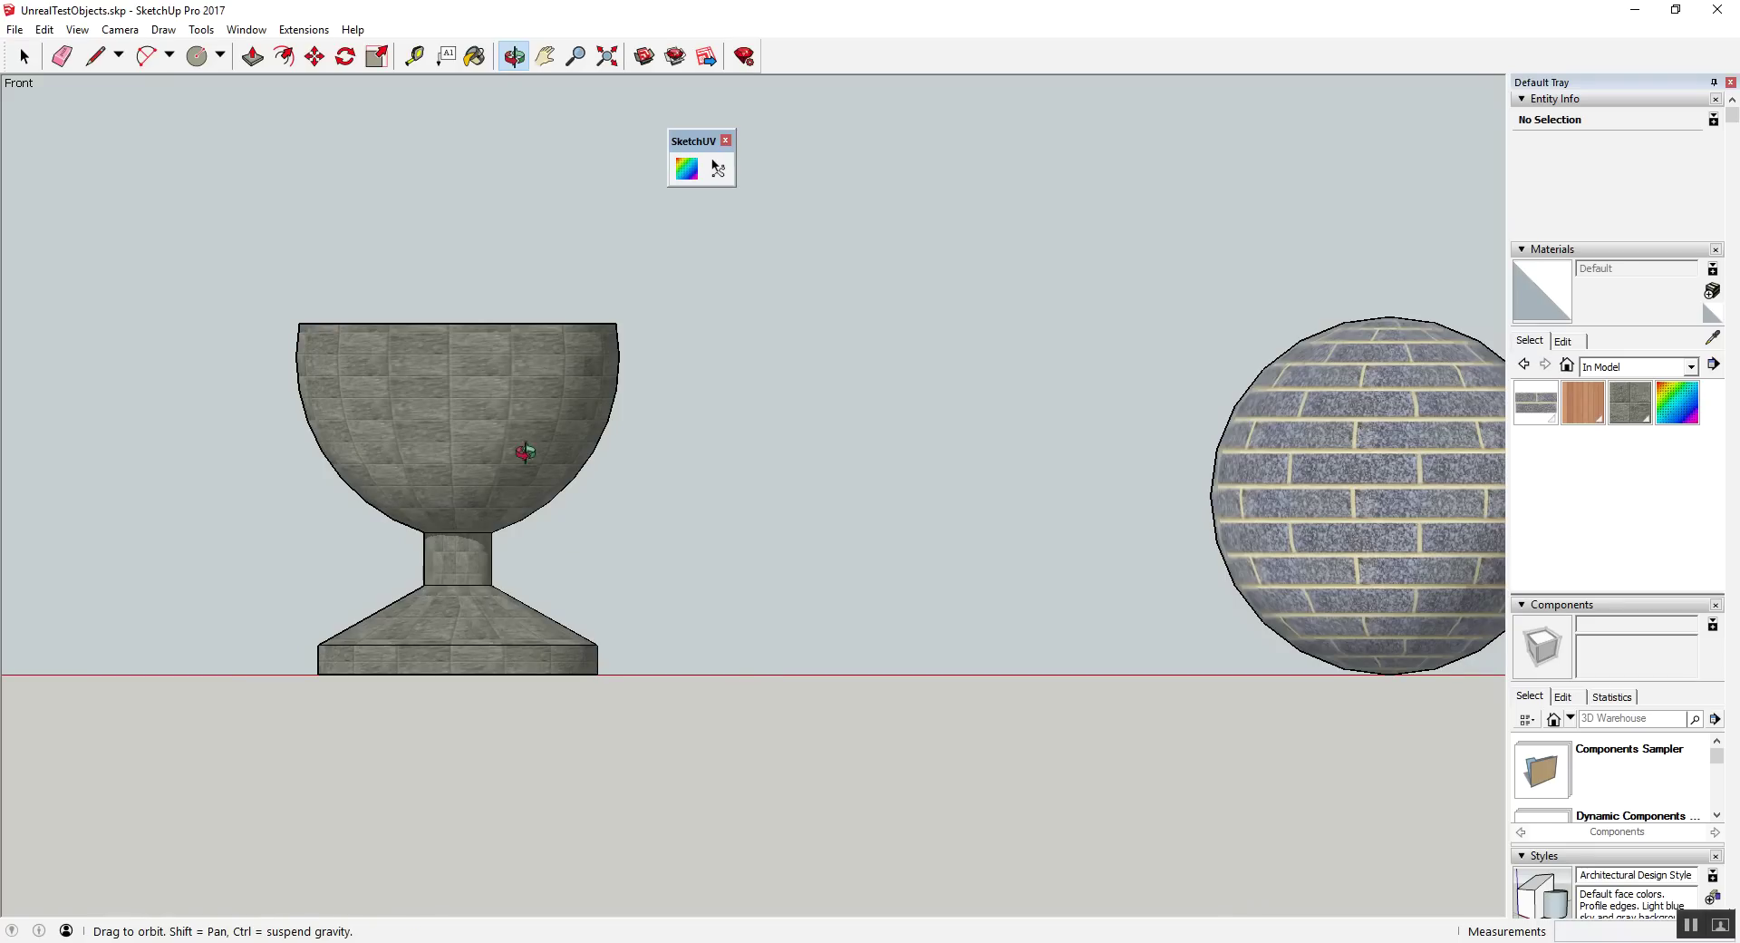
pyautogui.press('space')
# Step: Cylindrically map the goblet's stone texture and rescale it by *4 then *2
pyautogui.click(478, 421)
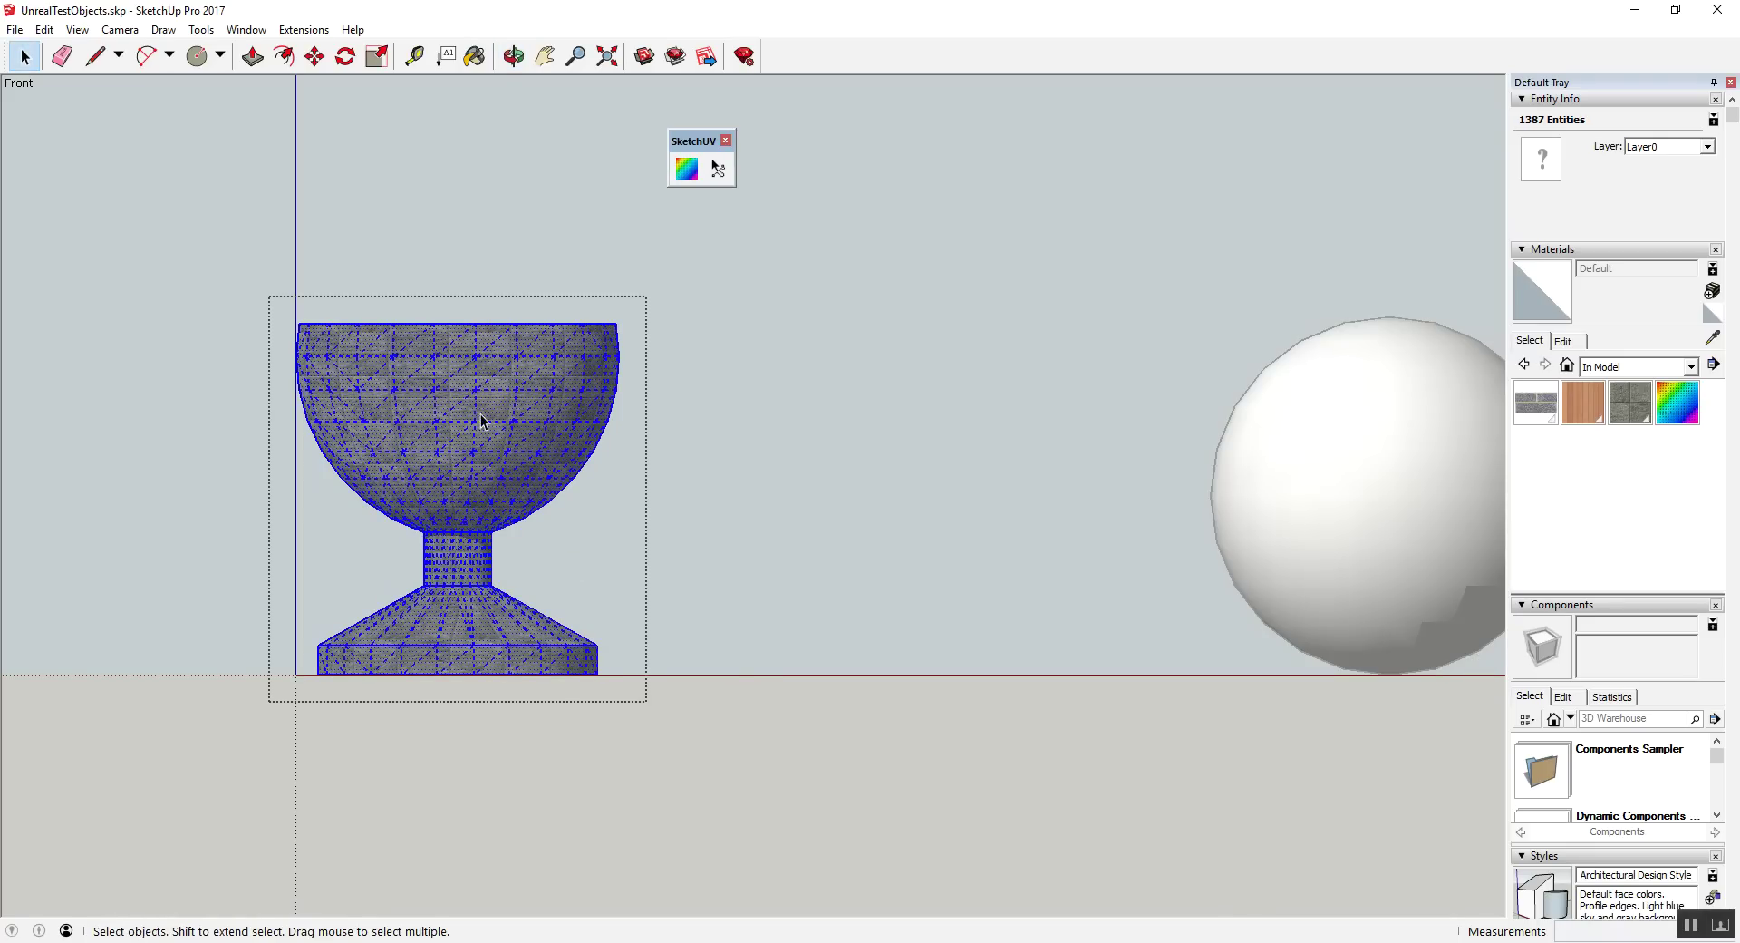
pyautogui.click(716, 167)
pyautogui.rightClick(500, 424)
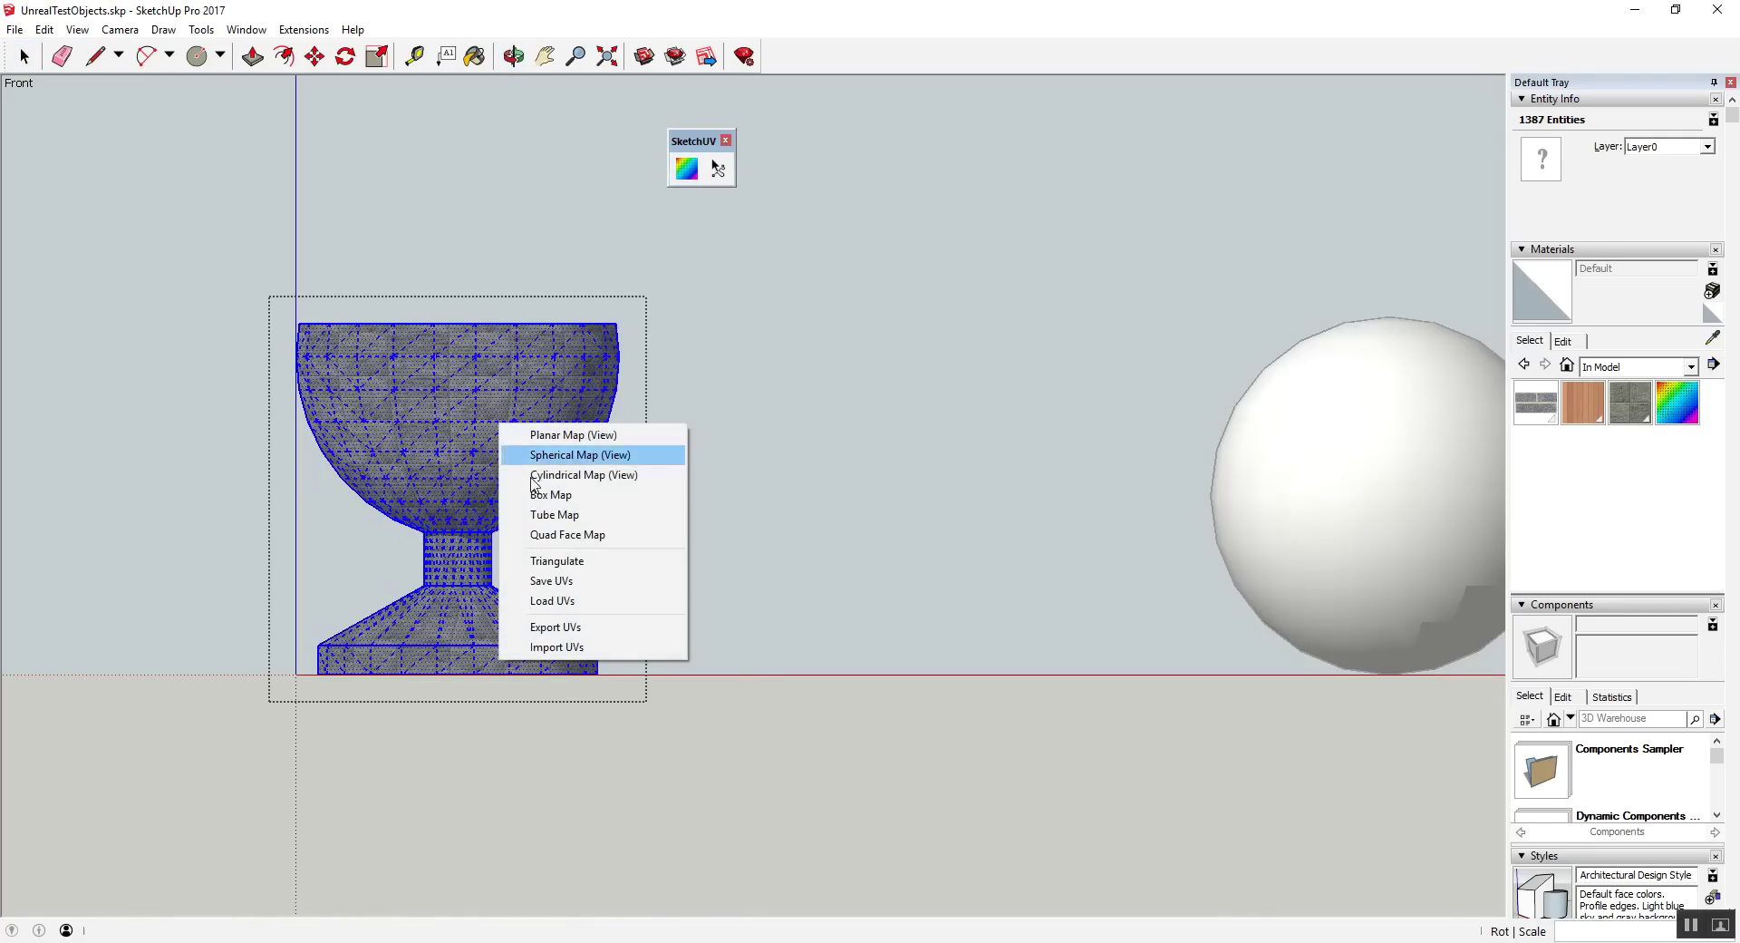
pyautogui.click(583, 482)
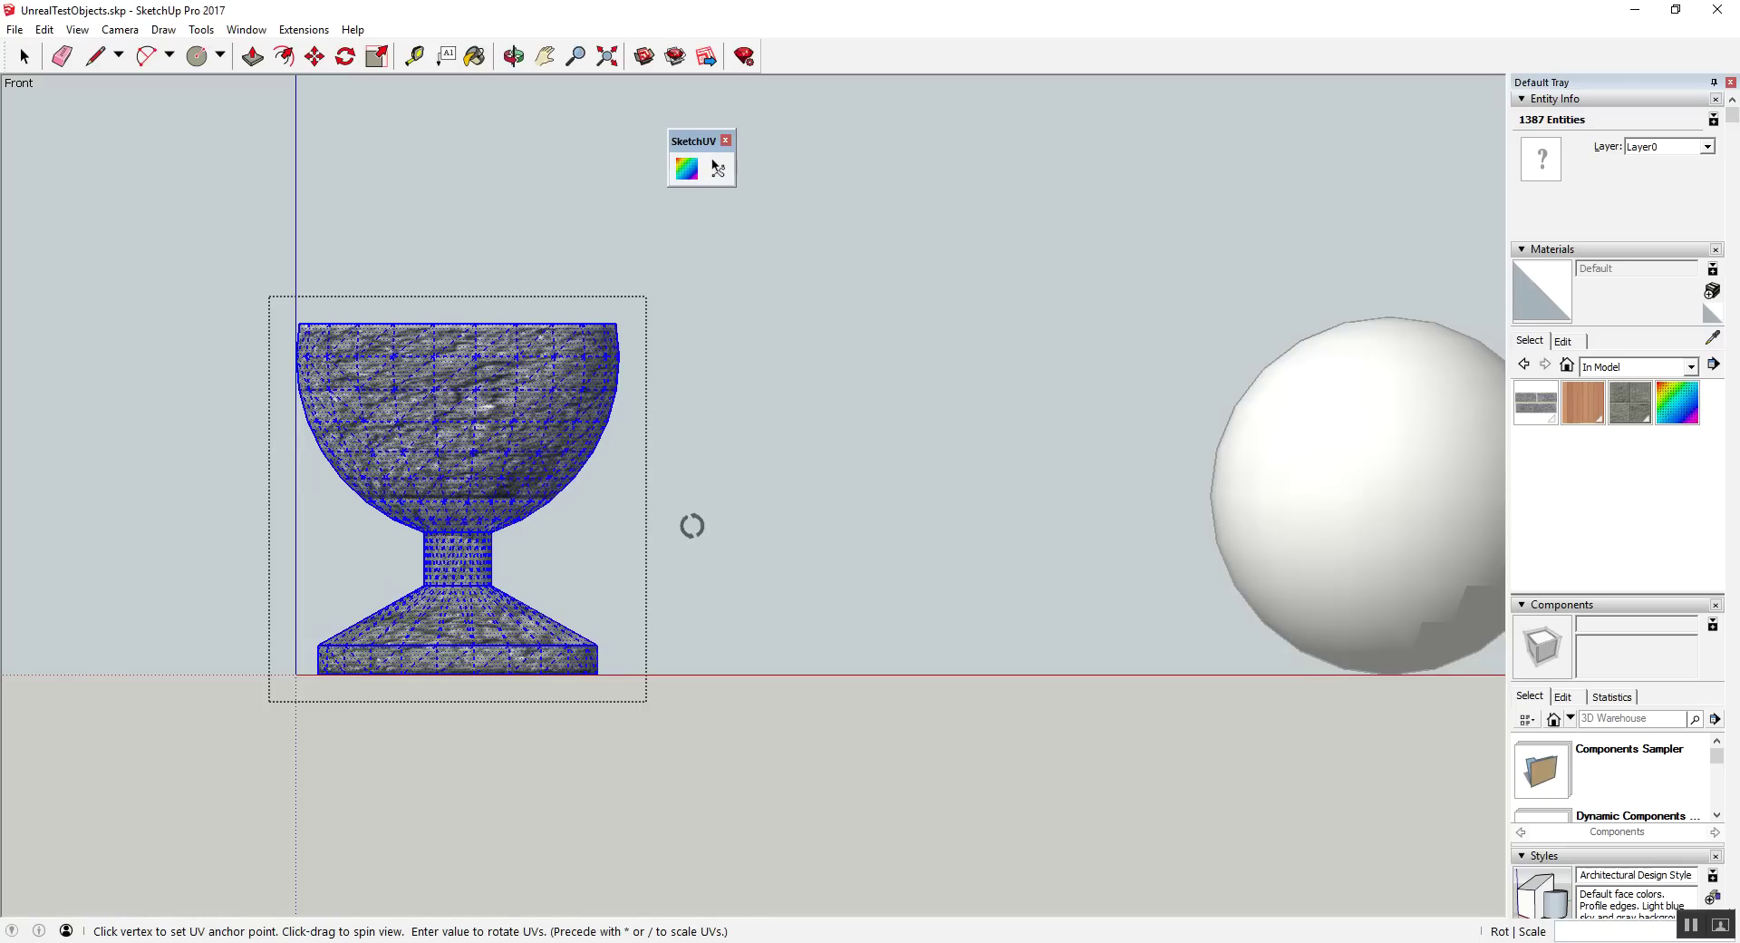
pyautogui.write('*4')
pyautogui.press('Return')
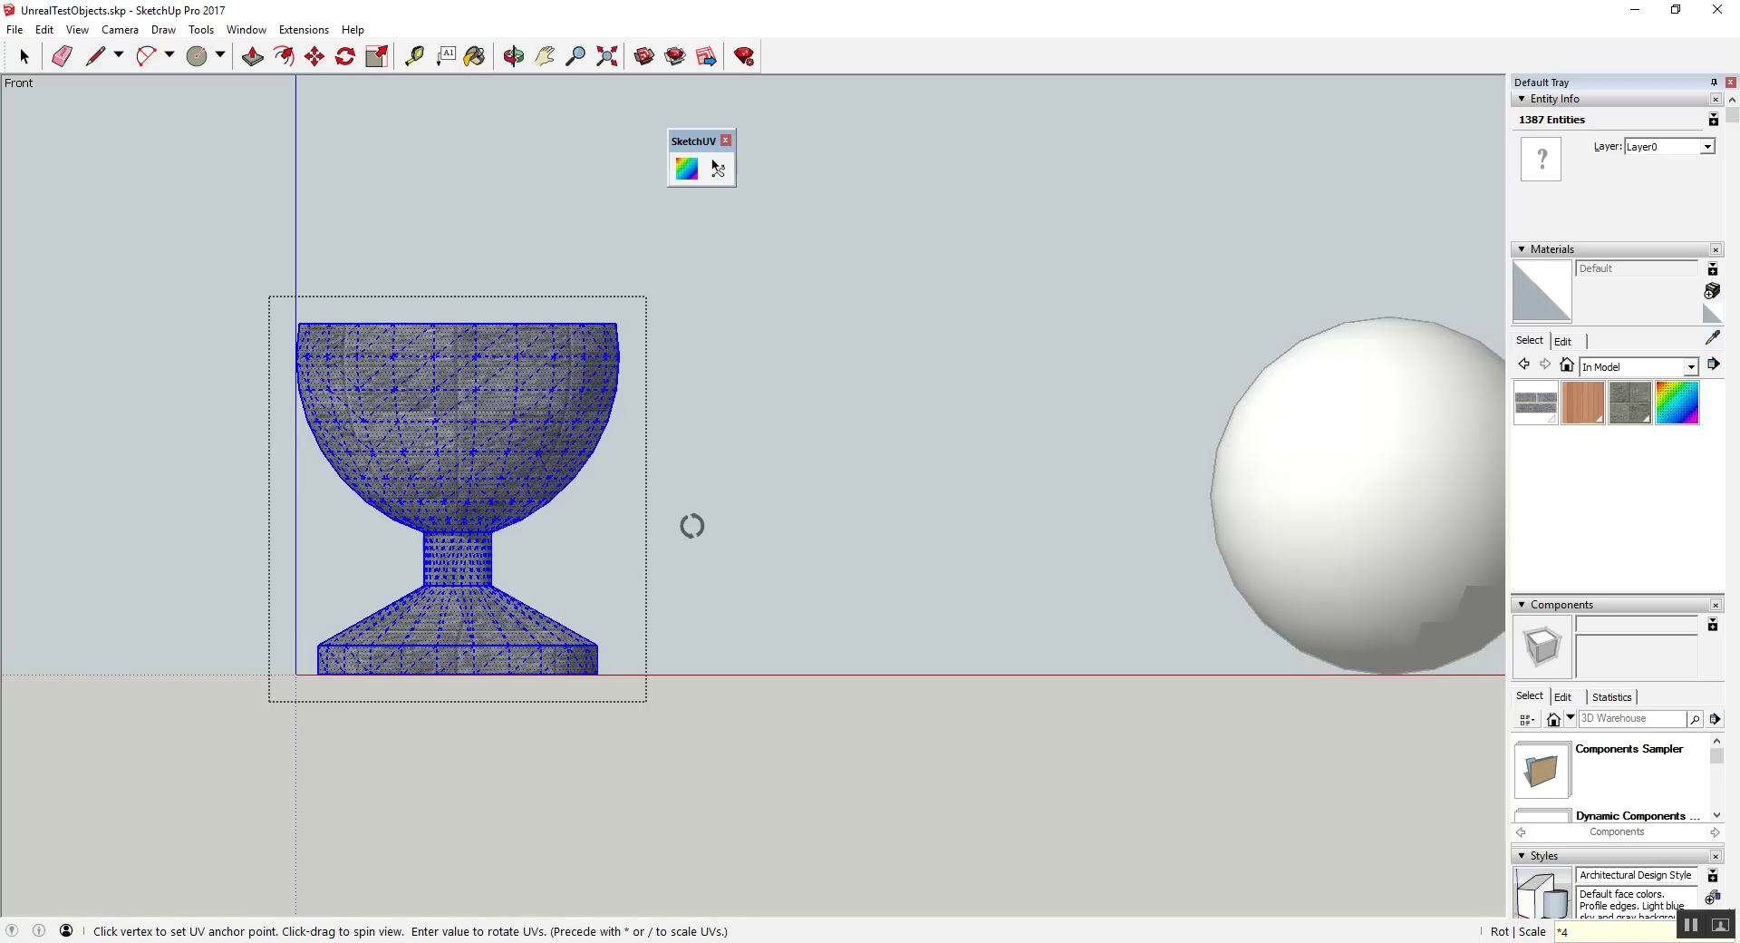
pyautogui.write('2')
pyautogui.press('Return')
# Step: Deselect the goblet and orbit to look down onto it
pyautogui.press('space')
pyautogui.click(883, 489)
pyautogui.scroll(2, 335, 632)
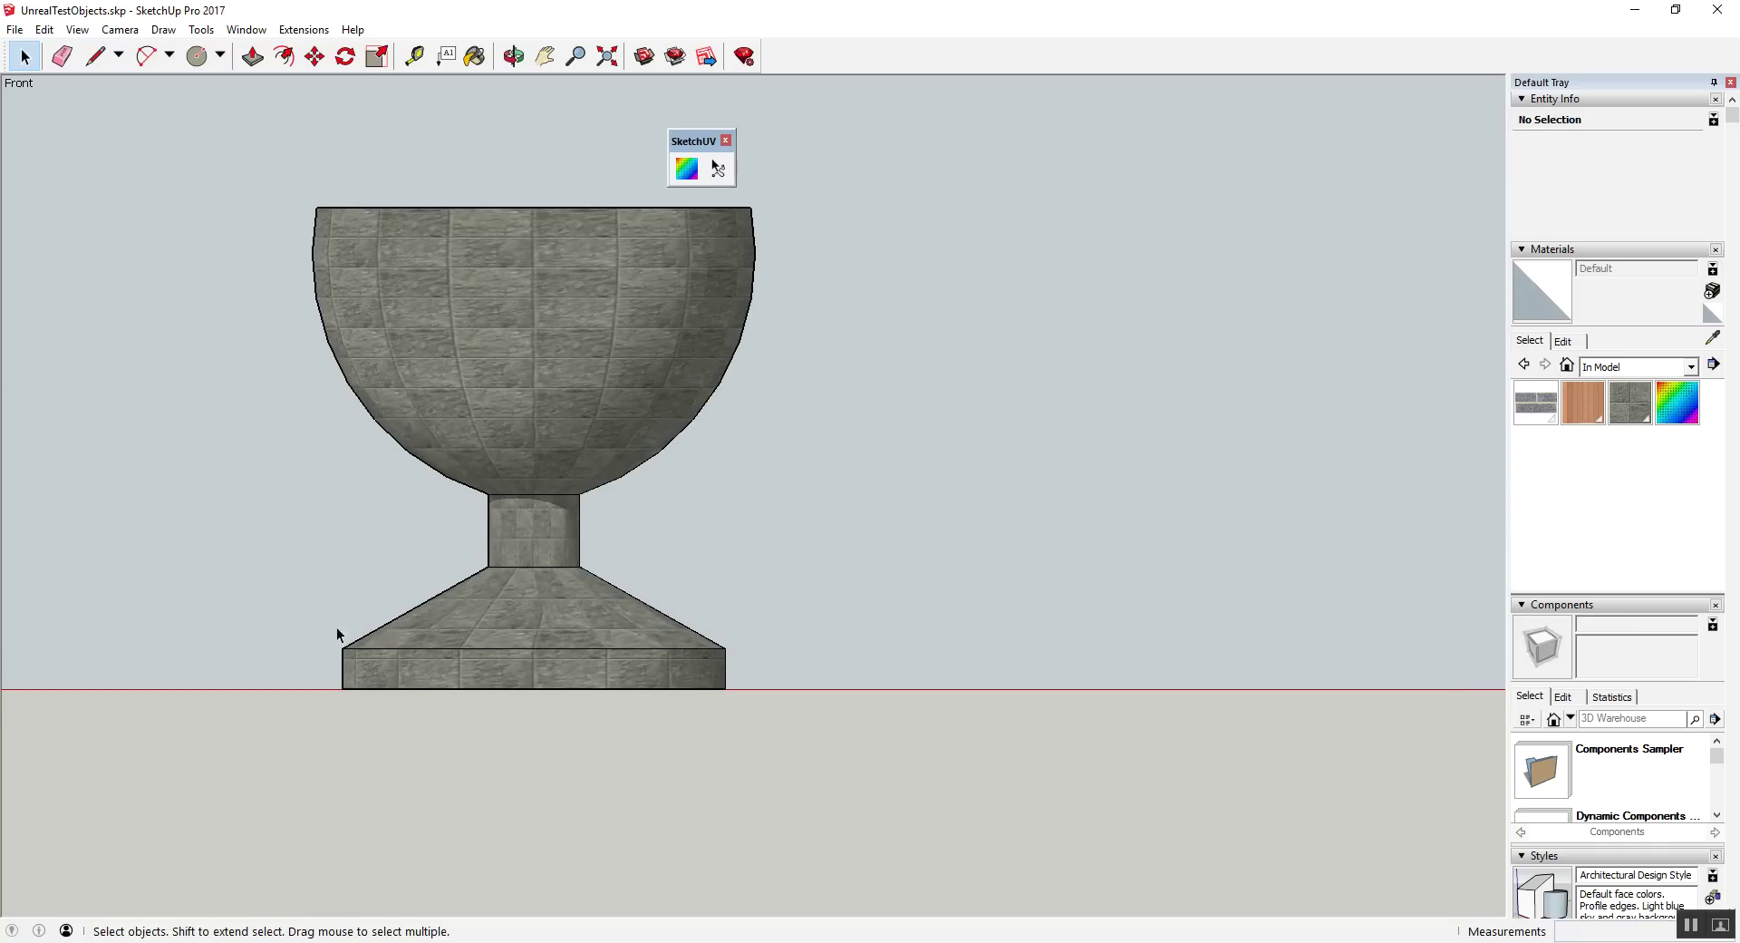
pyautogui.scroll(1, 458, 601)
pyautogui.scroll(1, 483, 624)
pyautogui.moveTo(482, 624)
pyautogui.mouseDown(button='middle')
pyautogui.moveTo(966, 809)
pyautogui.moveTo(1143, 834)
pyautogui.moveTo(649, 808)
pyautogui.moveTo(435, 839)
pyautogui.moveTo(622, 591)
pyautogui.mouseUp(button='middle')
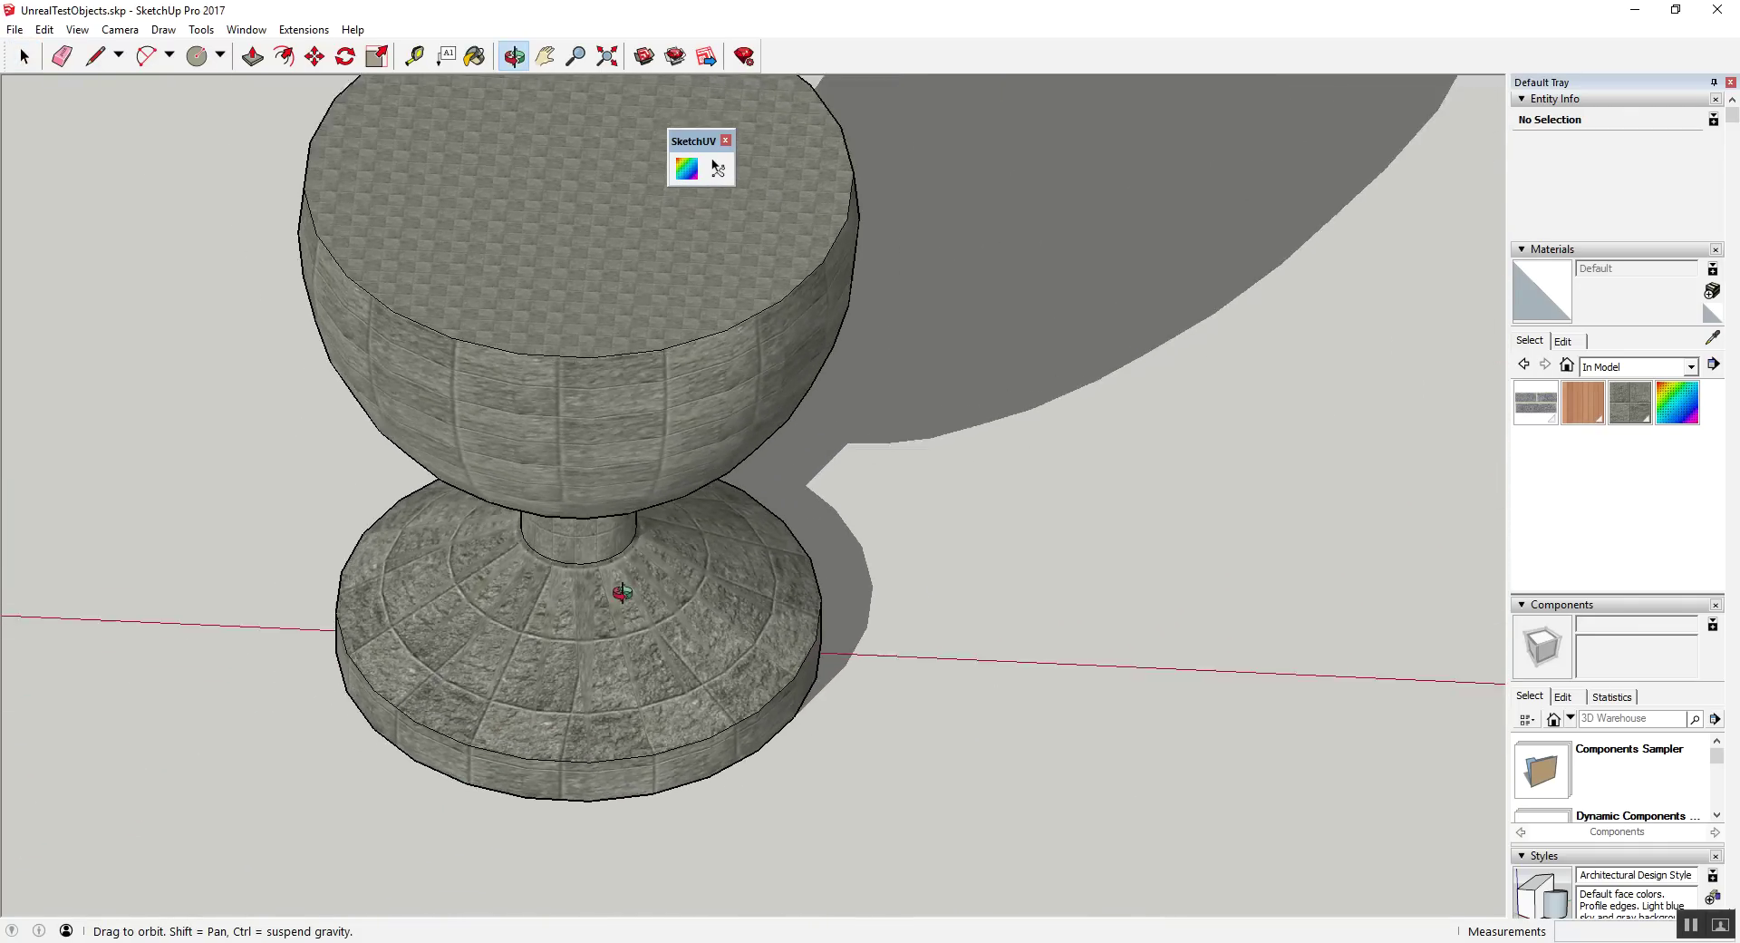
# Step: Enter the goblet group and select its top face
pyautogui.press('space')
pyautogui.doubleClick(580, 431)
pyautogui.click(644, 498)
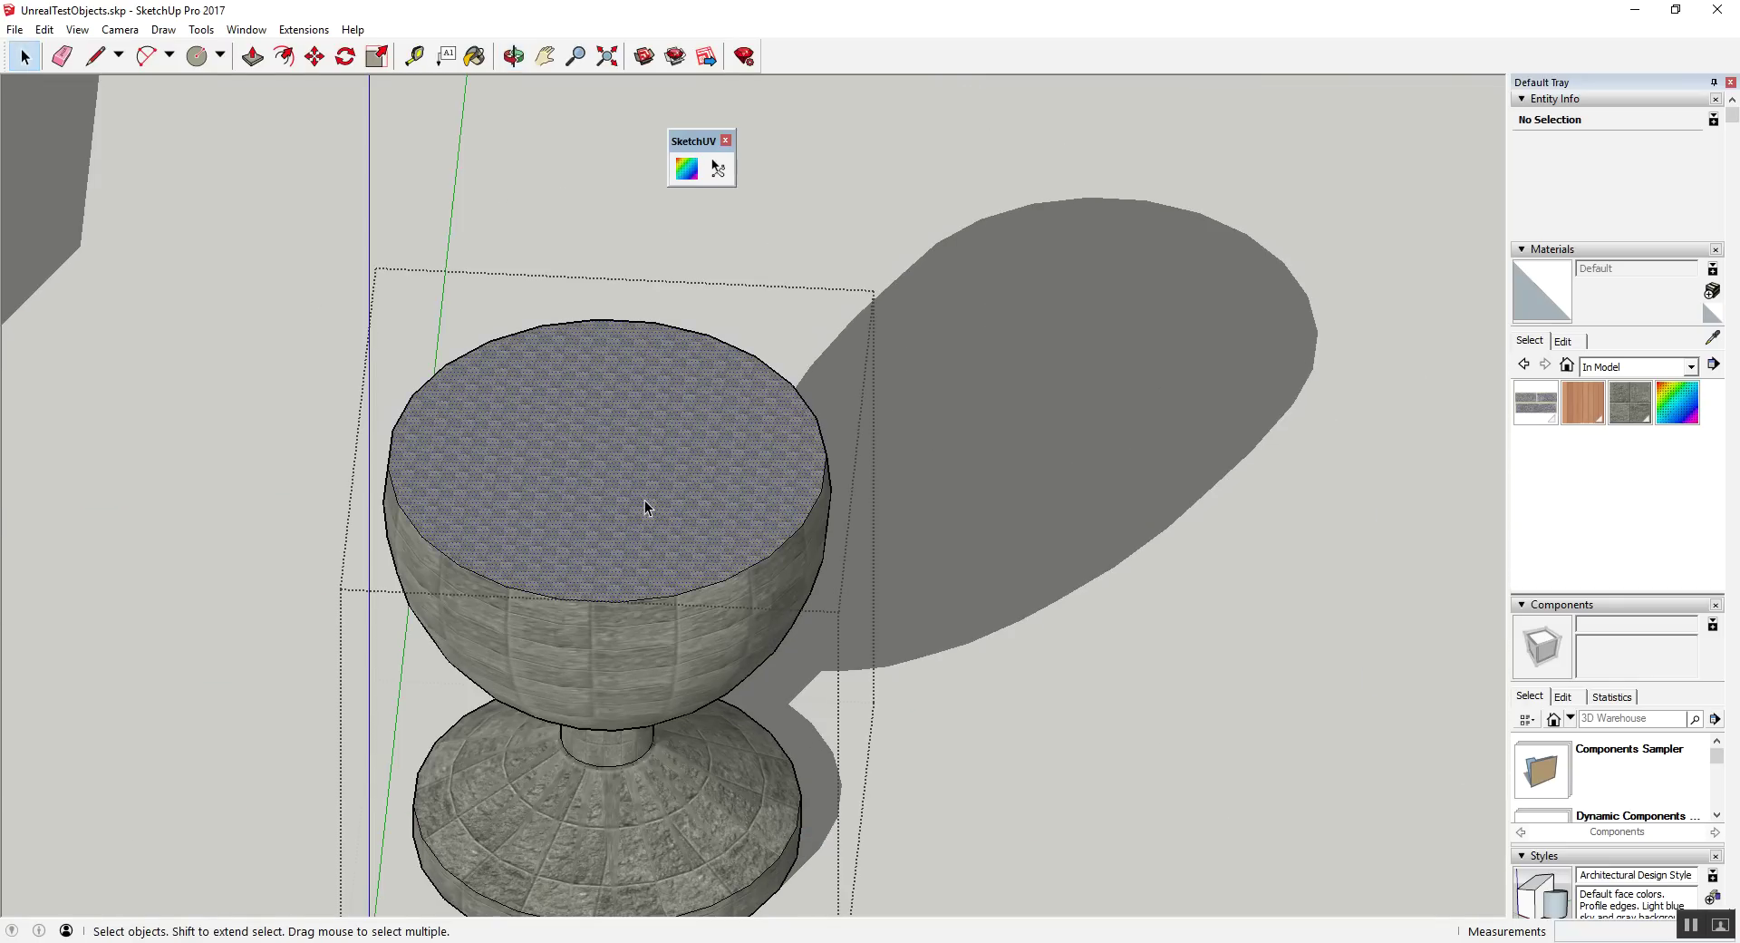
pyautogui.rightClick(644, 499)
pyautogui.click(723, 256)
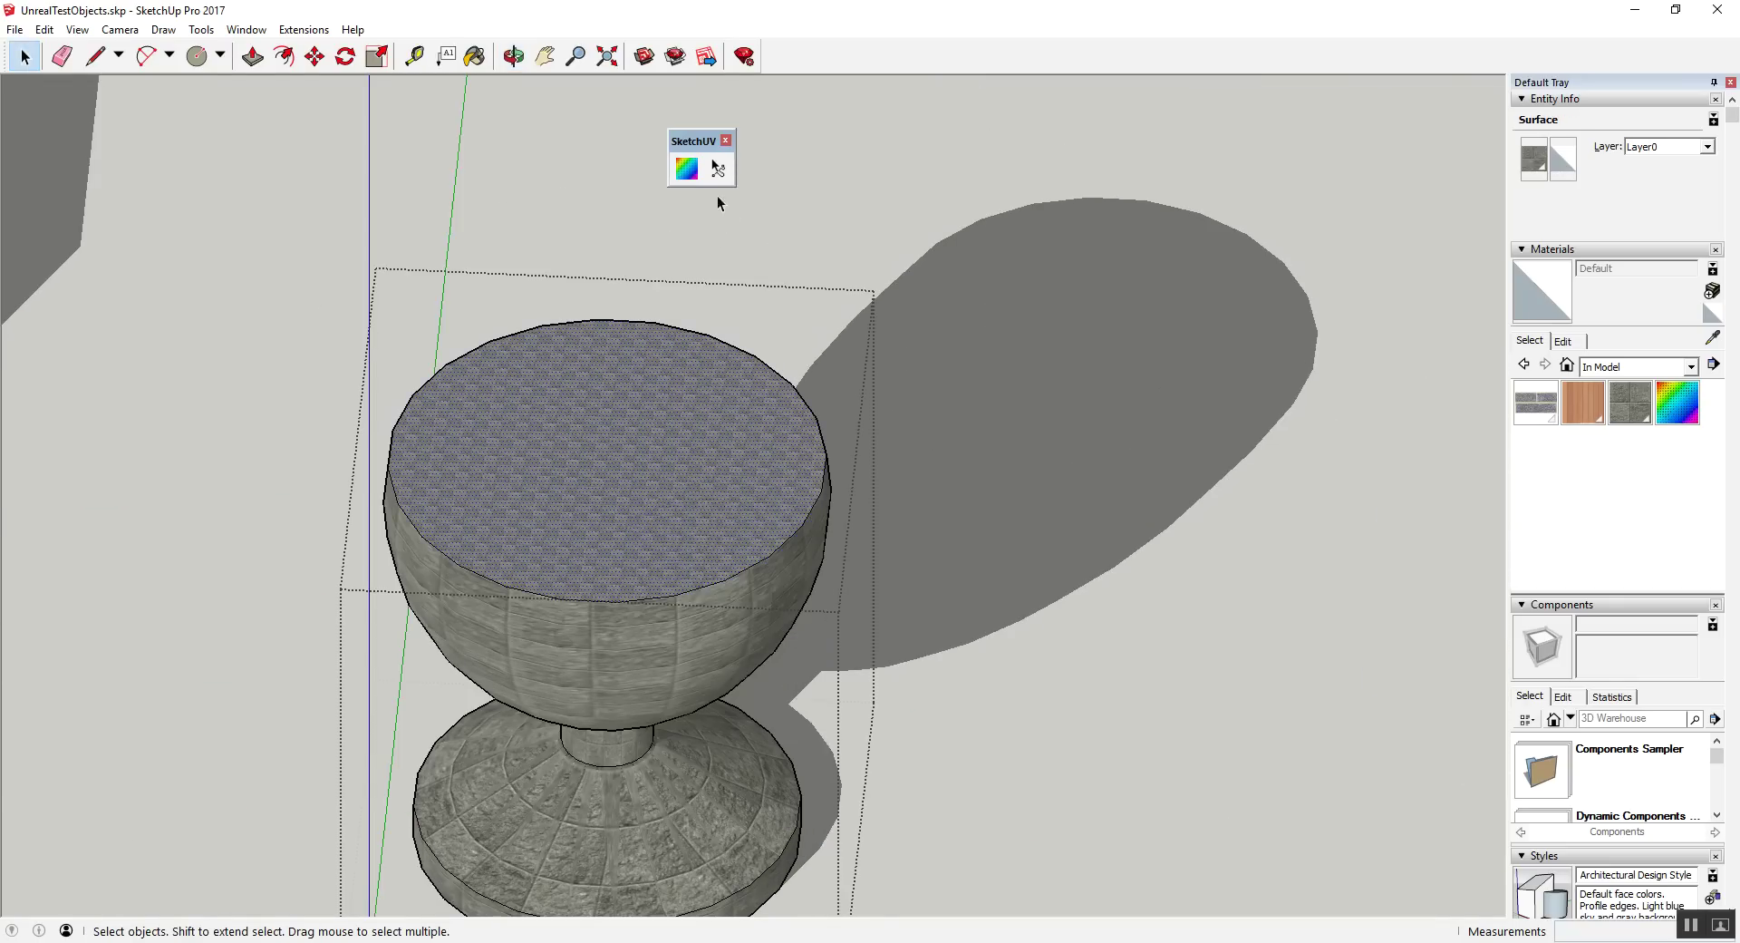
pyautogui.click(716, 194)
pyautogui.click(606, 562)
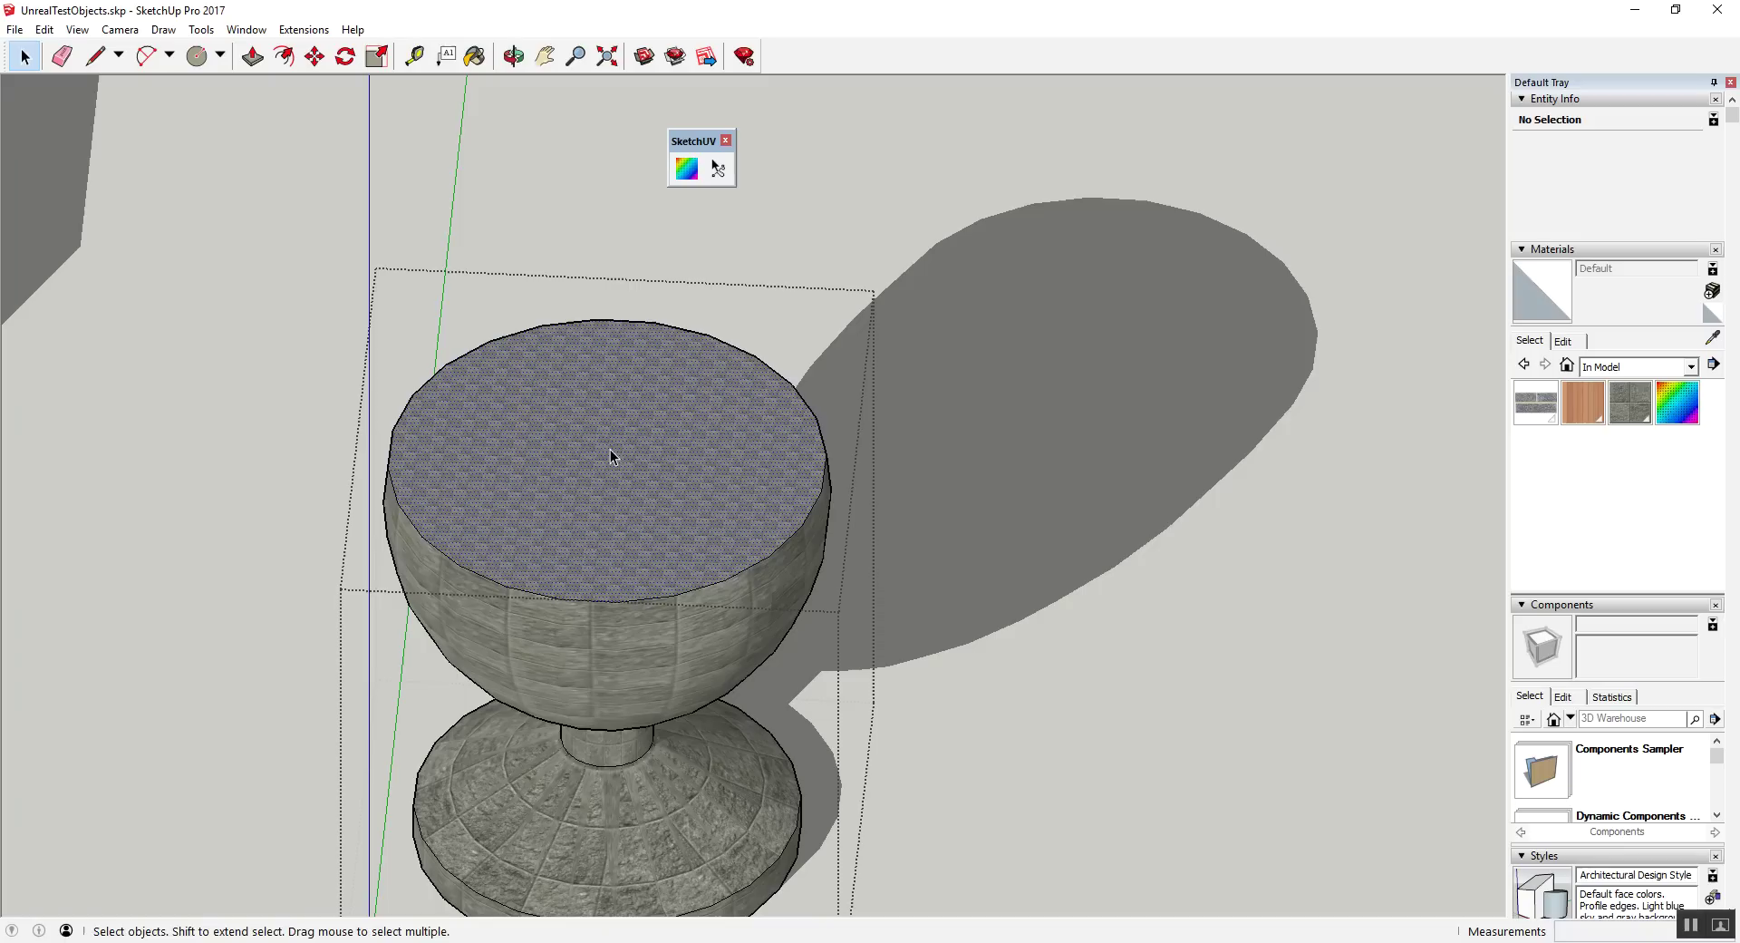
# Step: Box-map the stone texture onto the goblet's top face at a finer tile scale, then exit the group
pyautogui.click(696, 168)
pyautogui.rightClick(632, 399)
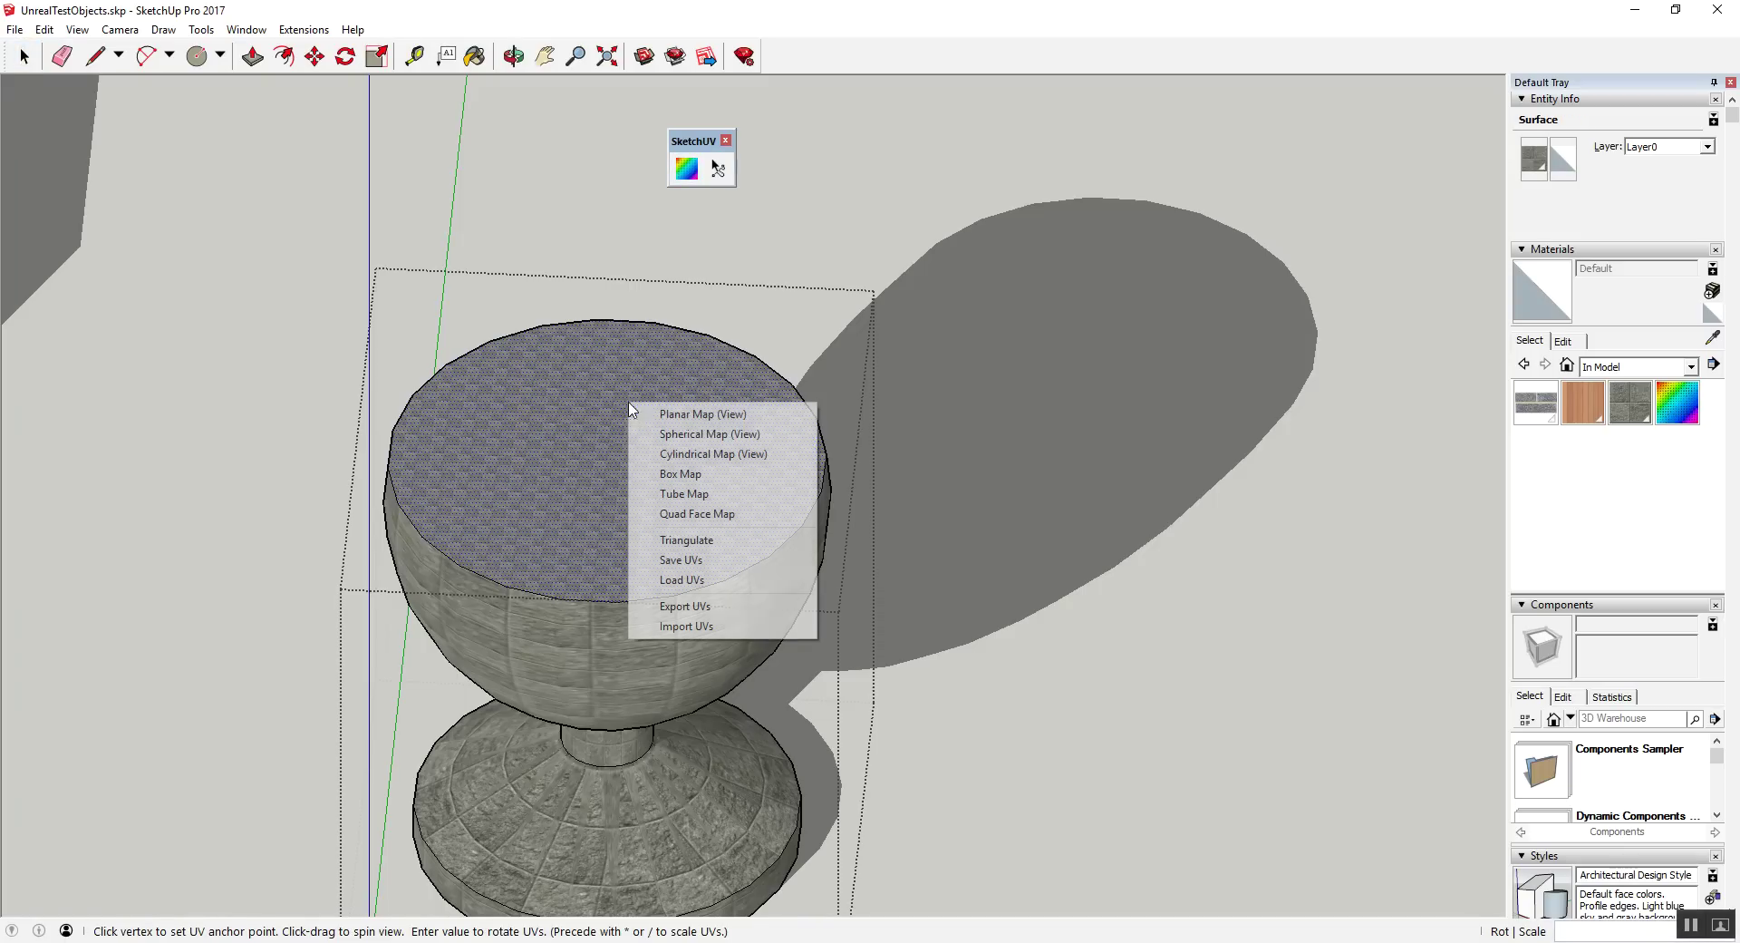
pyautogui.click(707, 474)
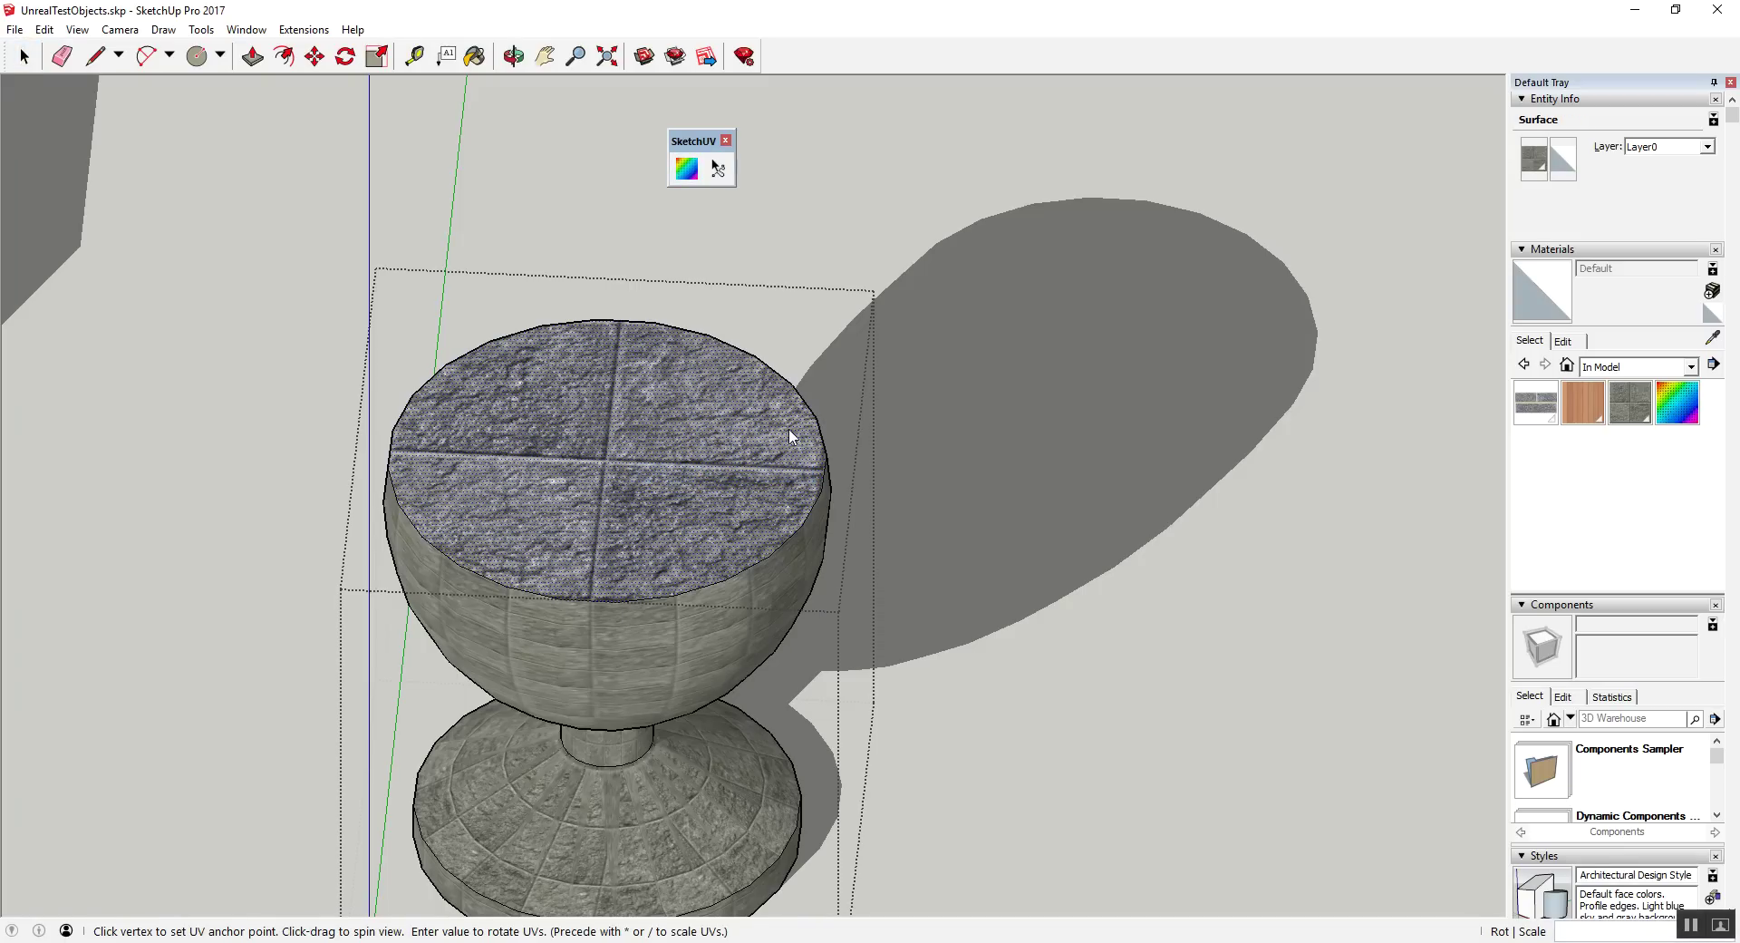
pyautogui.press('space')
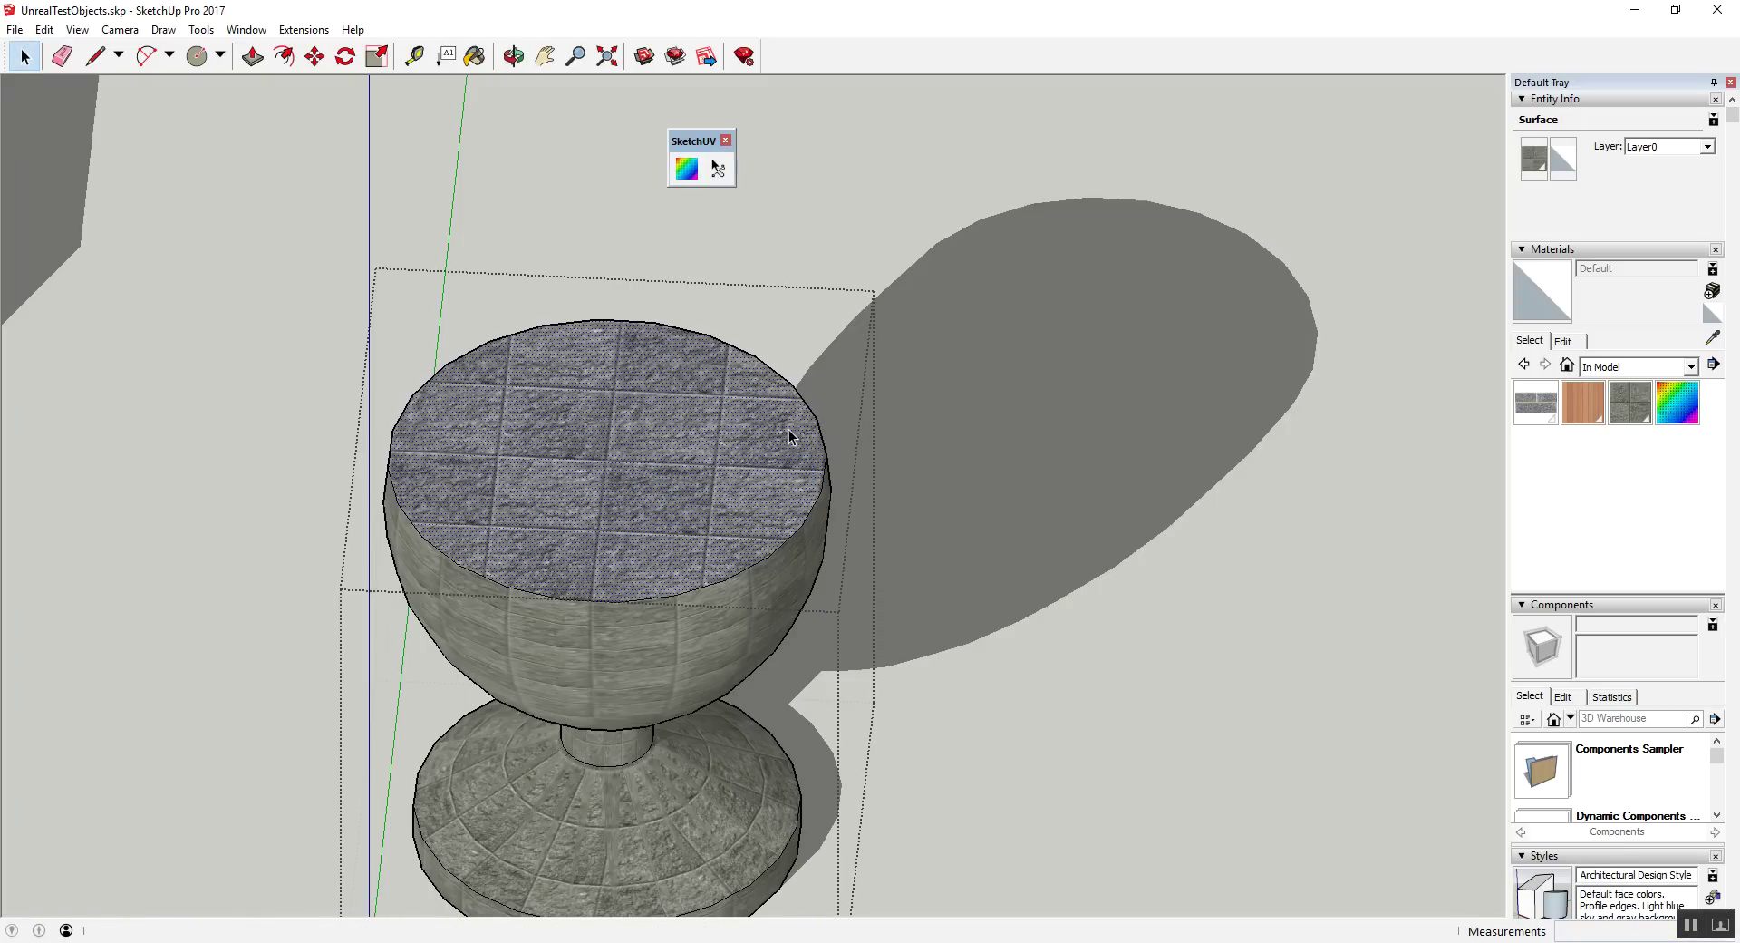
pyautogui.click(1175, 395)
pyautogui.scroll(-3, 825, 368)
pyautogui.scroll(-2, 784, 446)
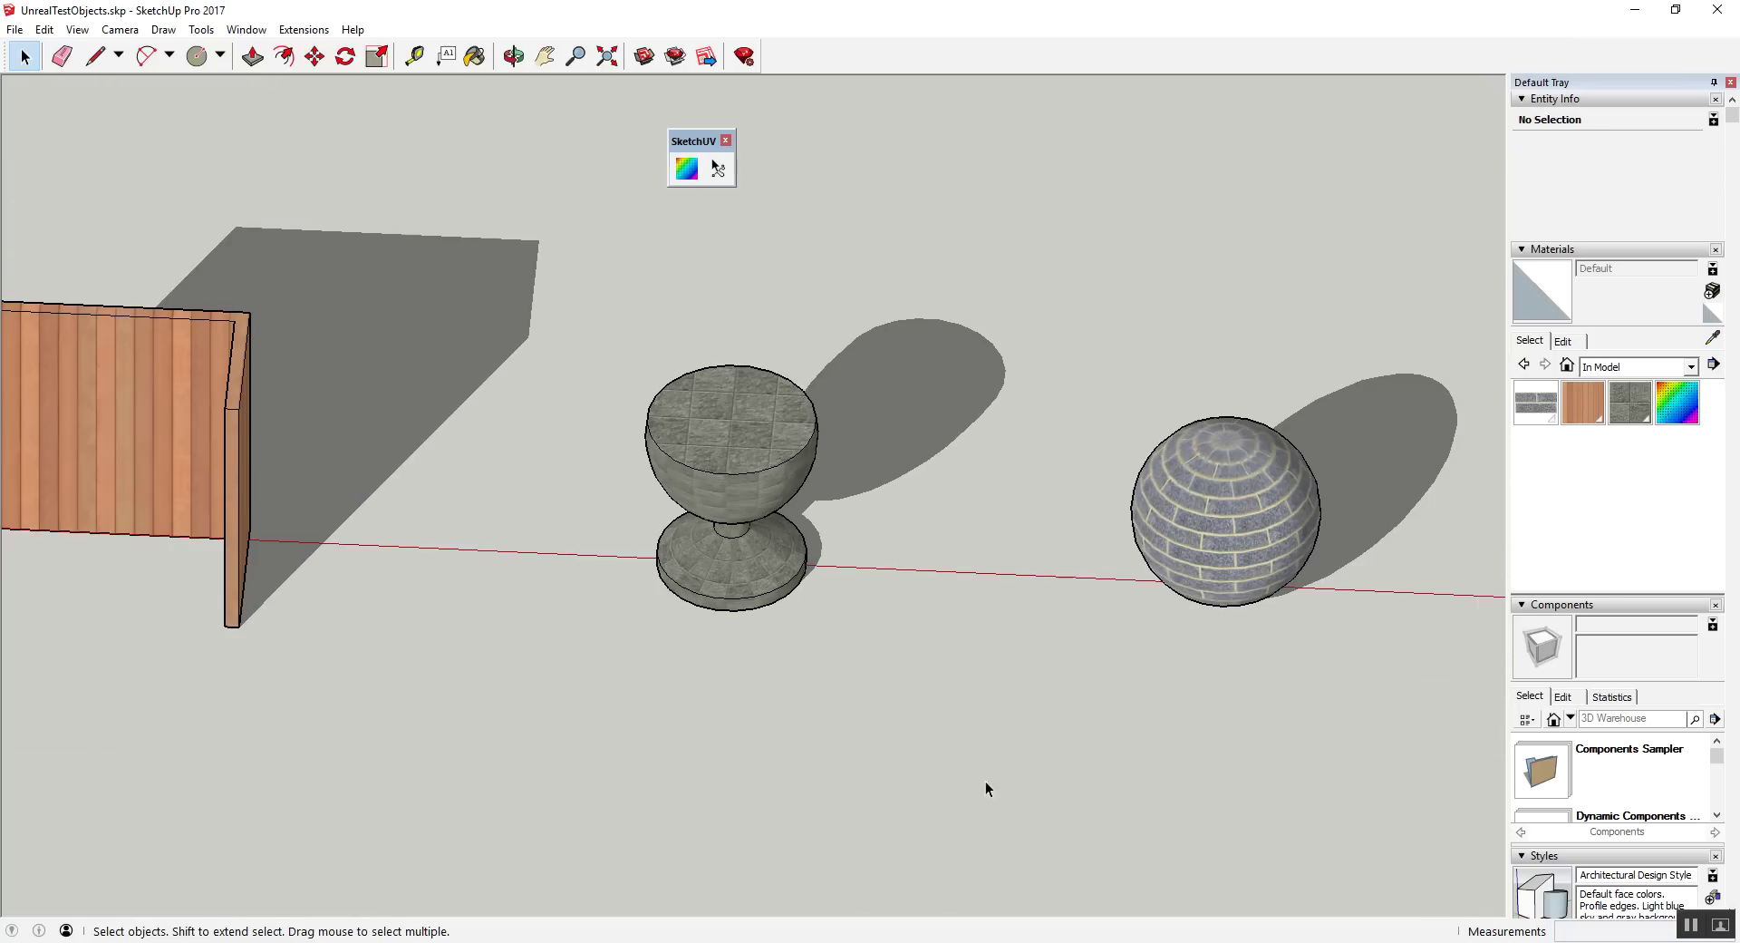
# Step: Orbit the view so the wall, goblet and sphere are all visible together
pyautogui.press('o')
pyautogui.moveTo(719, 703)
pyautogui.mouseDown()
pyautogui.moveTo(994, 624)
pyautogui.moveTo(993, 481)
pyautogui.mouseUp()
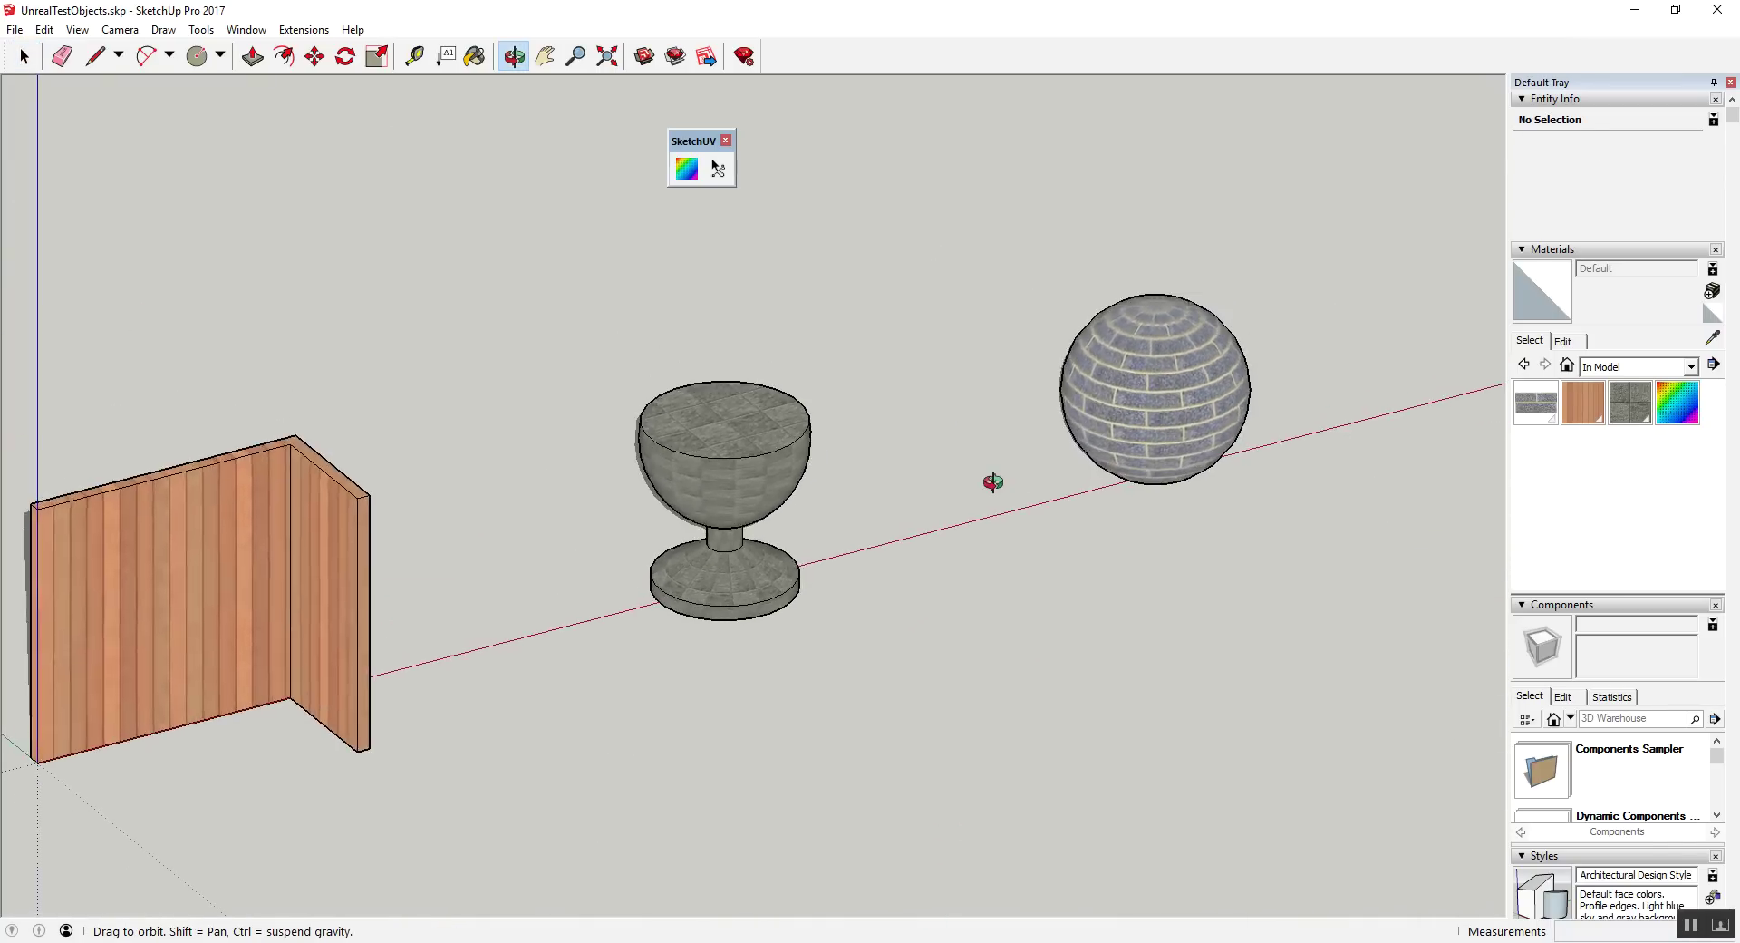
pyautogui.scroll(-3, 761, 571)
pyautogui.scroll(3, 761, 535)
pyautogui.scroll(-1, 762, 535)
pyautogui.scroll(-2, 761, 536)
pyautogui.press('space')
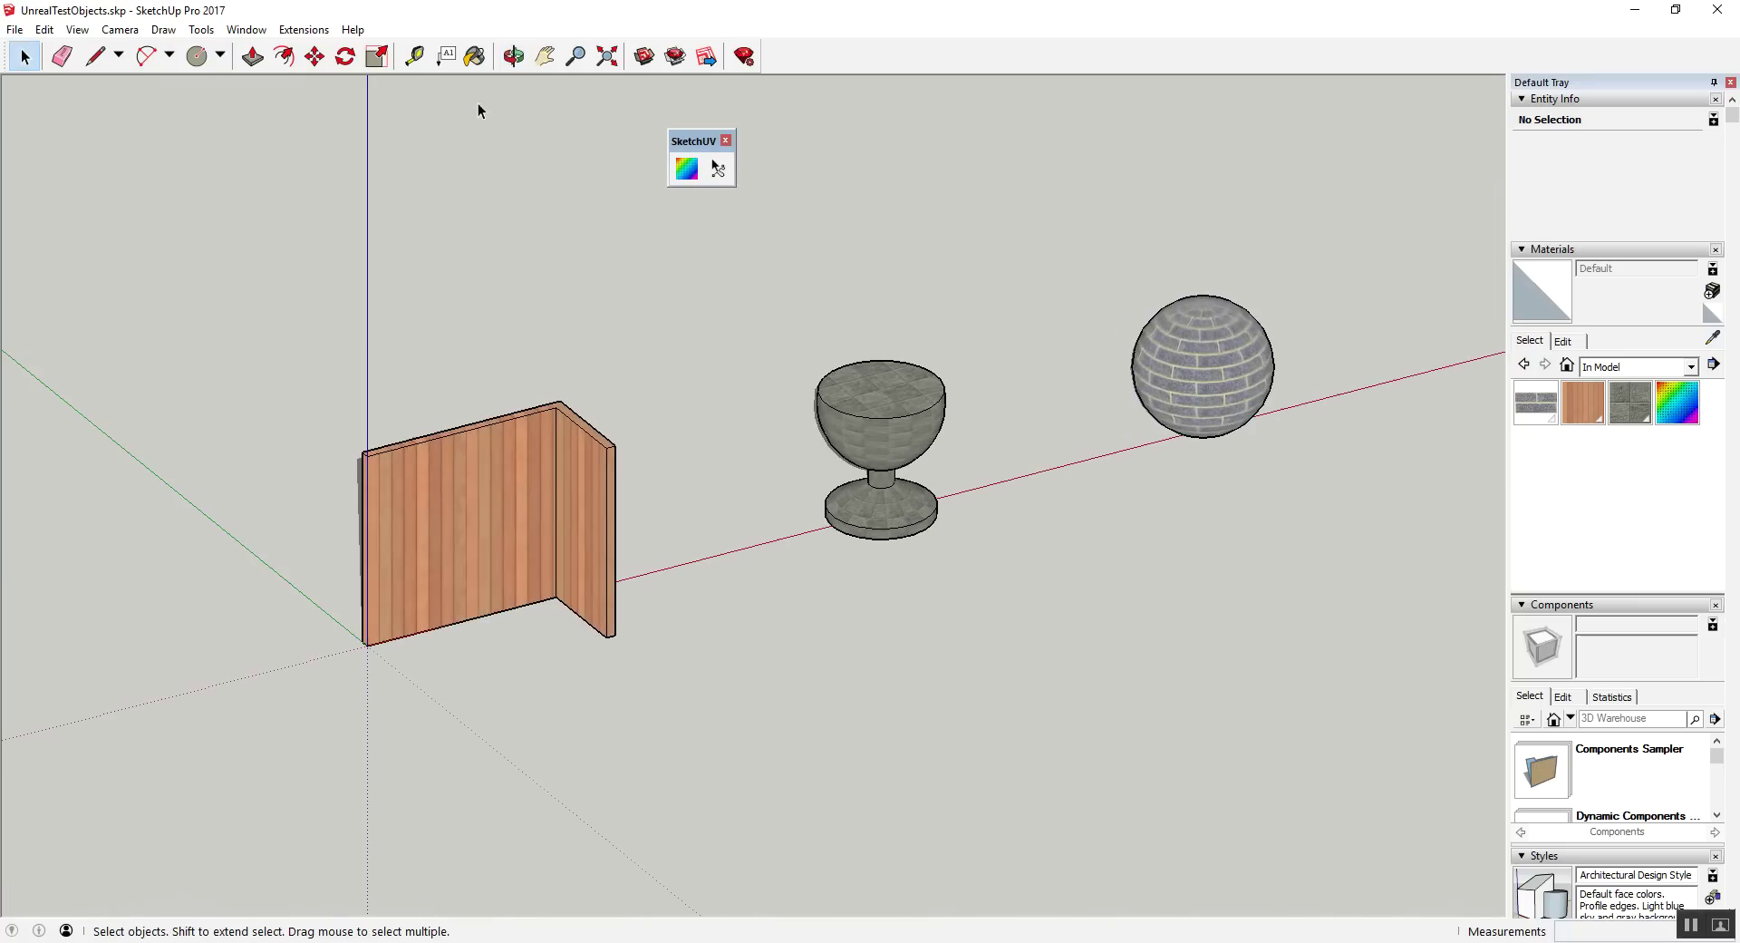
# Step: Turn on hidden geometry to reveal the goblet and sphere mesh lines
pyautogui.click(77, 29)
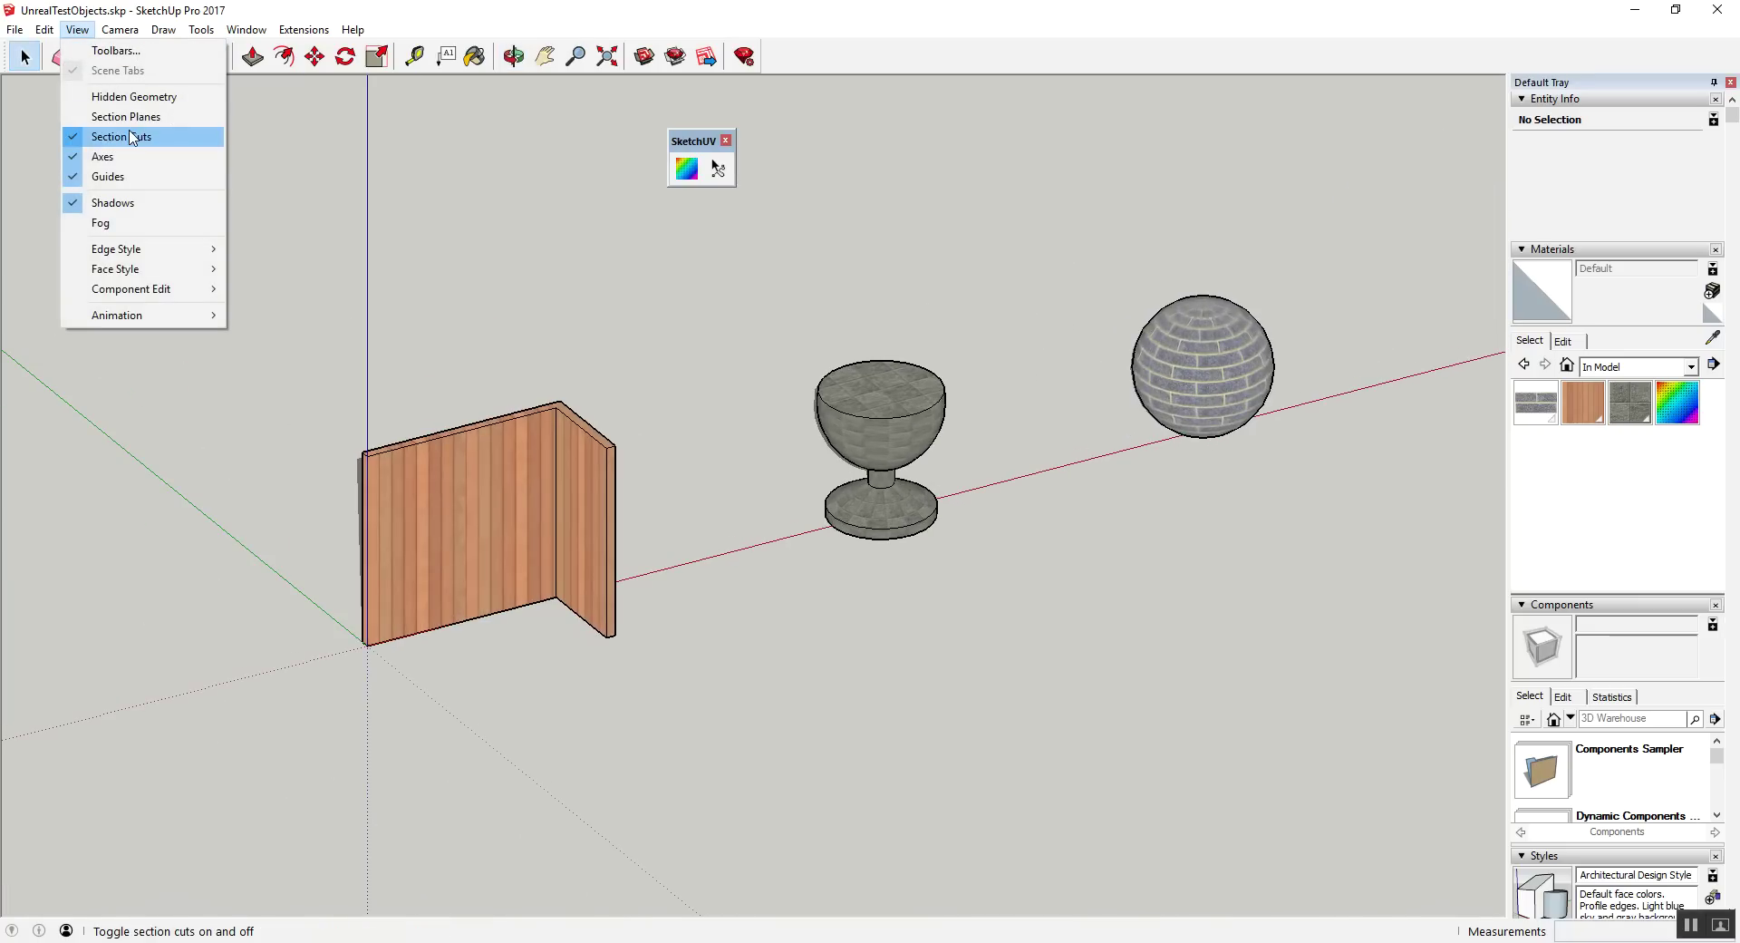
pyautogui.click(131, 96)
pyautogui.scroll(2, 1296, 399)
pyautogui.scroll(-1, 1268, 349)
pyautogui.scroll(-1, 812, 442)
pyautogui.scroll(2, 720, 497)
pyautogui.scroll(-1, 719, 496)
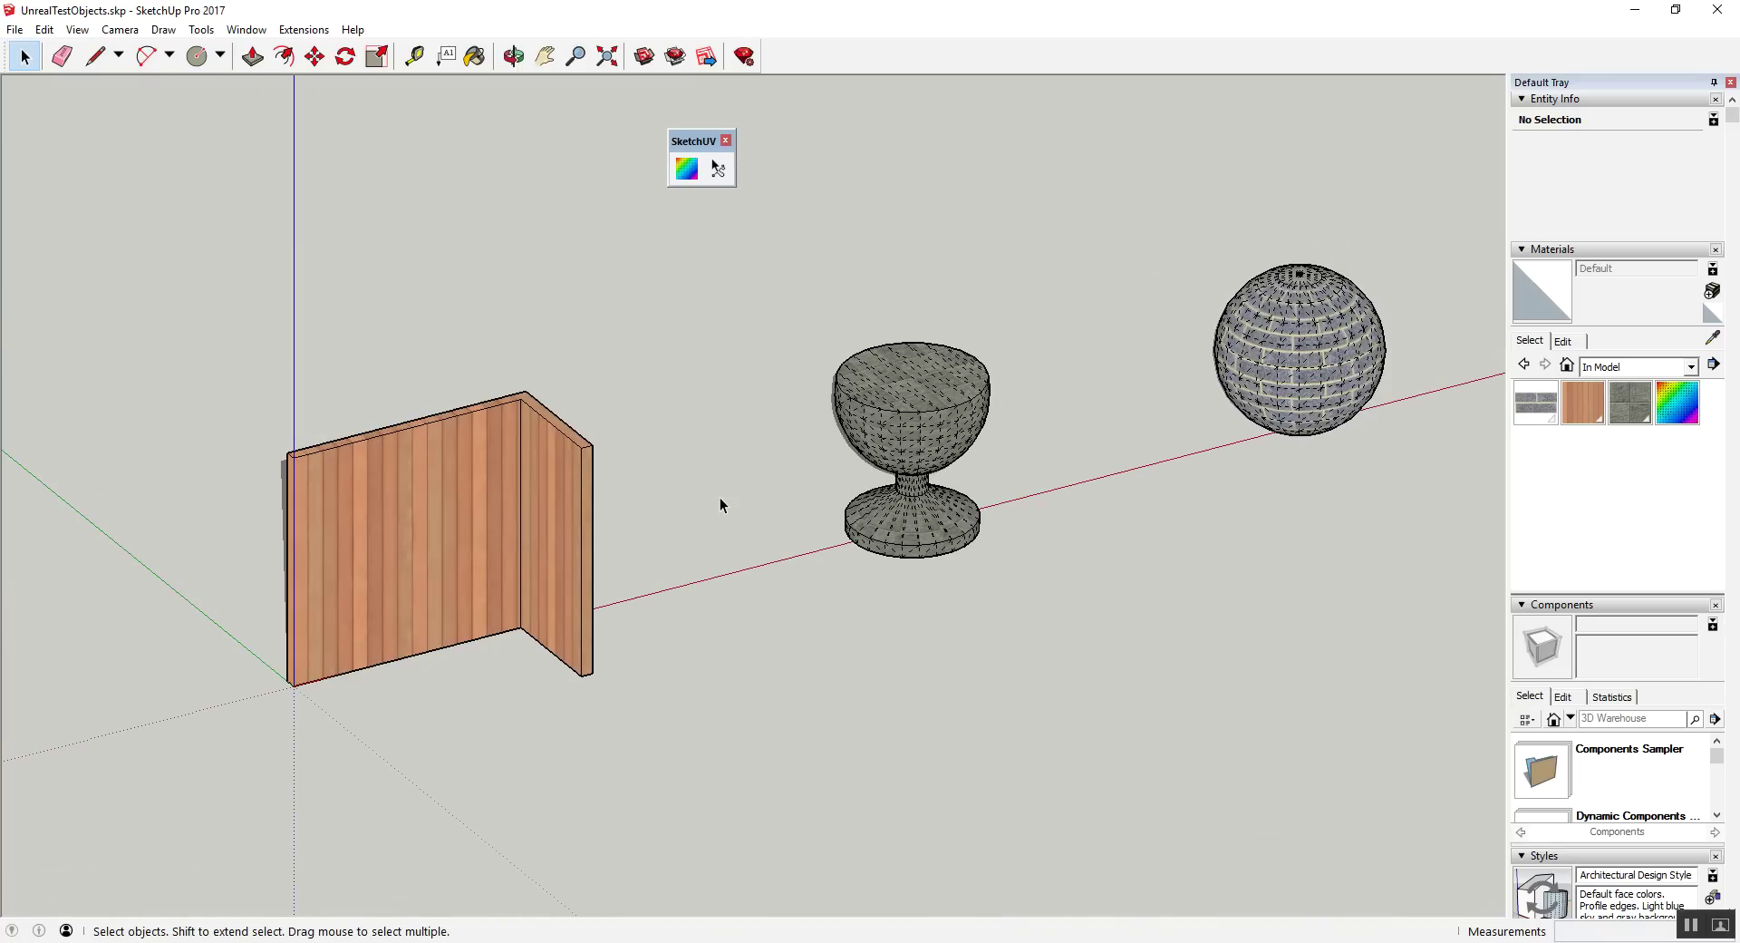
pyautogui.click(15, 30)
pyautogui.moveTo(109, 308)
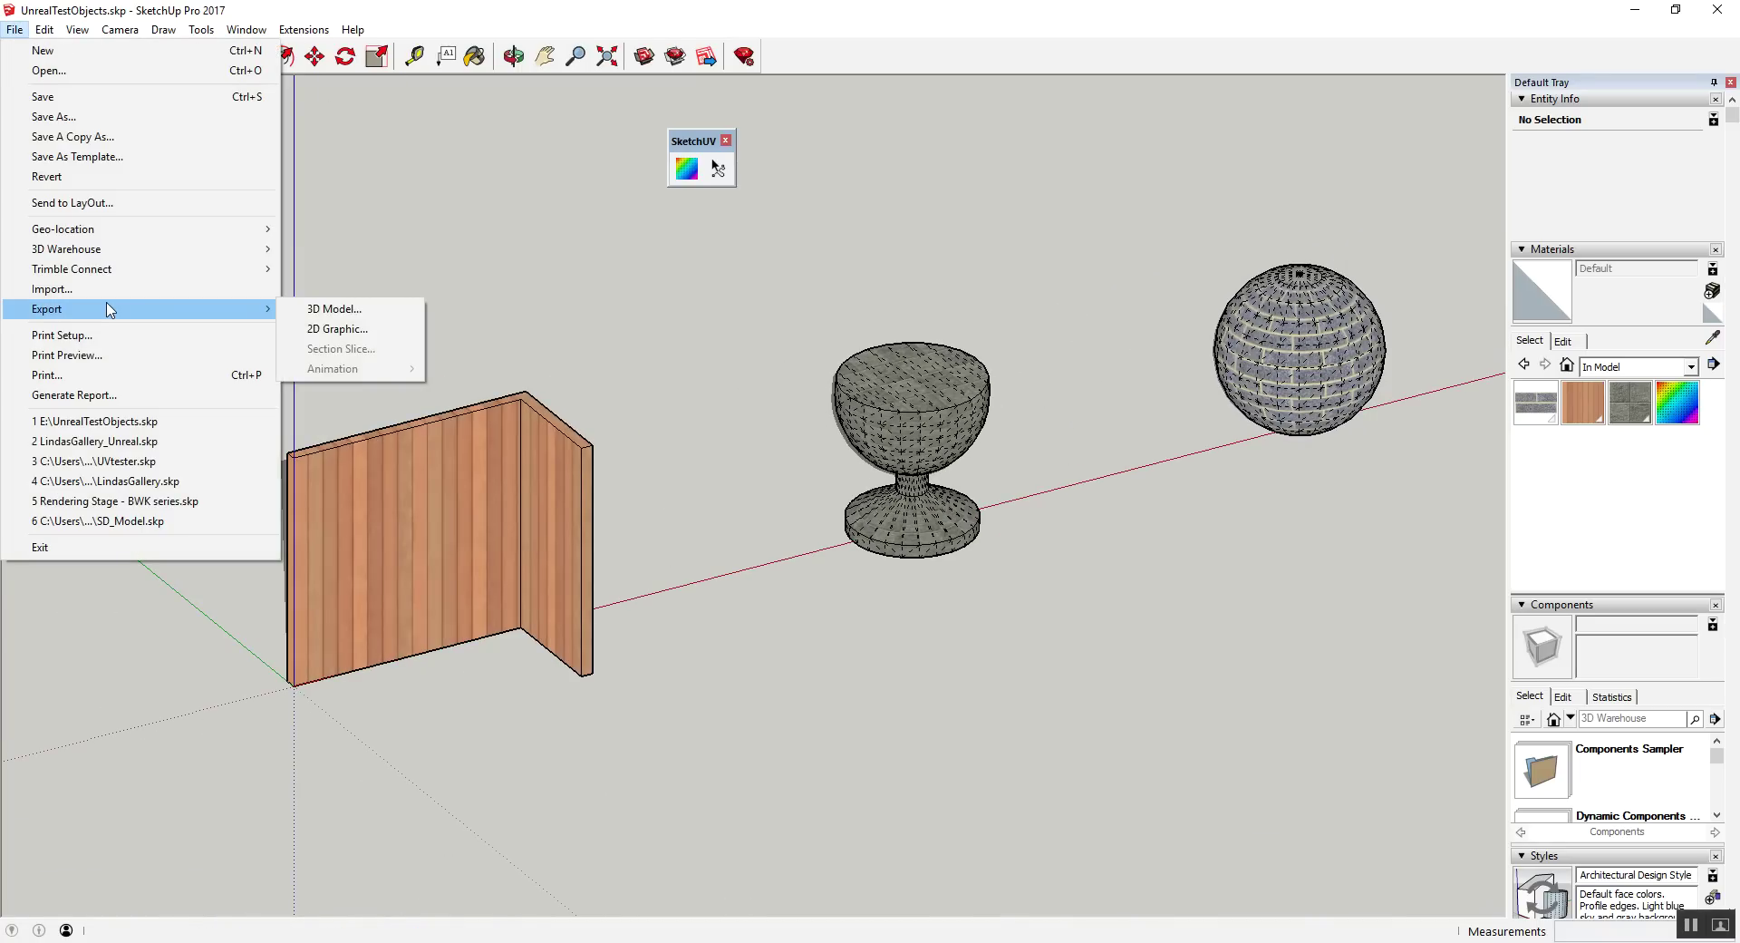
# Step: Set up a 3D model export as UnrealTestObjects.fbx to the Desktop and open its FBX options
pyautogui.click(333, 312)
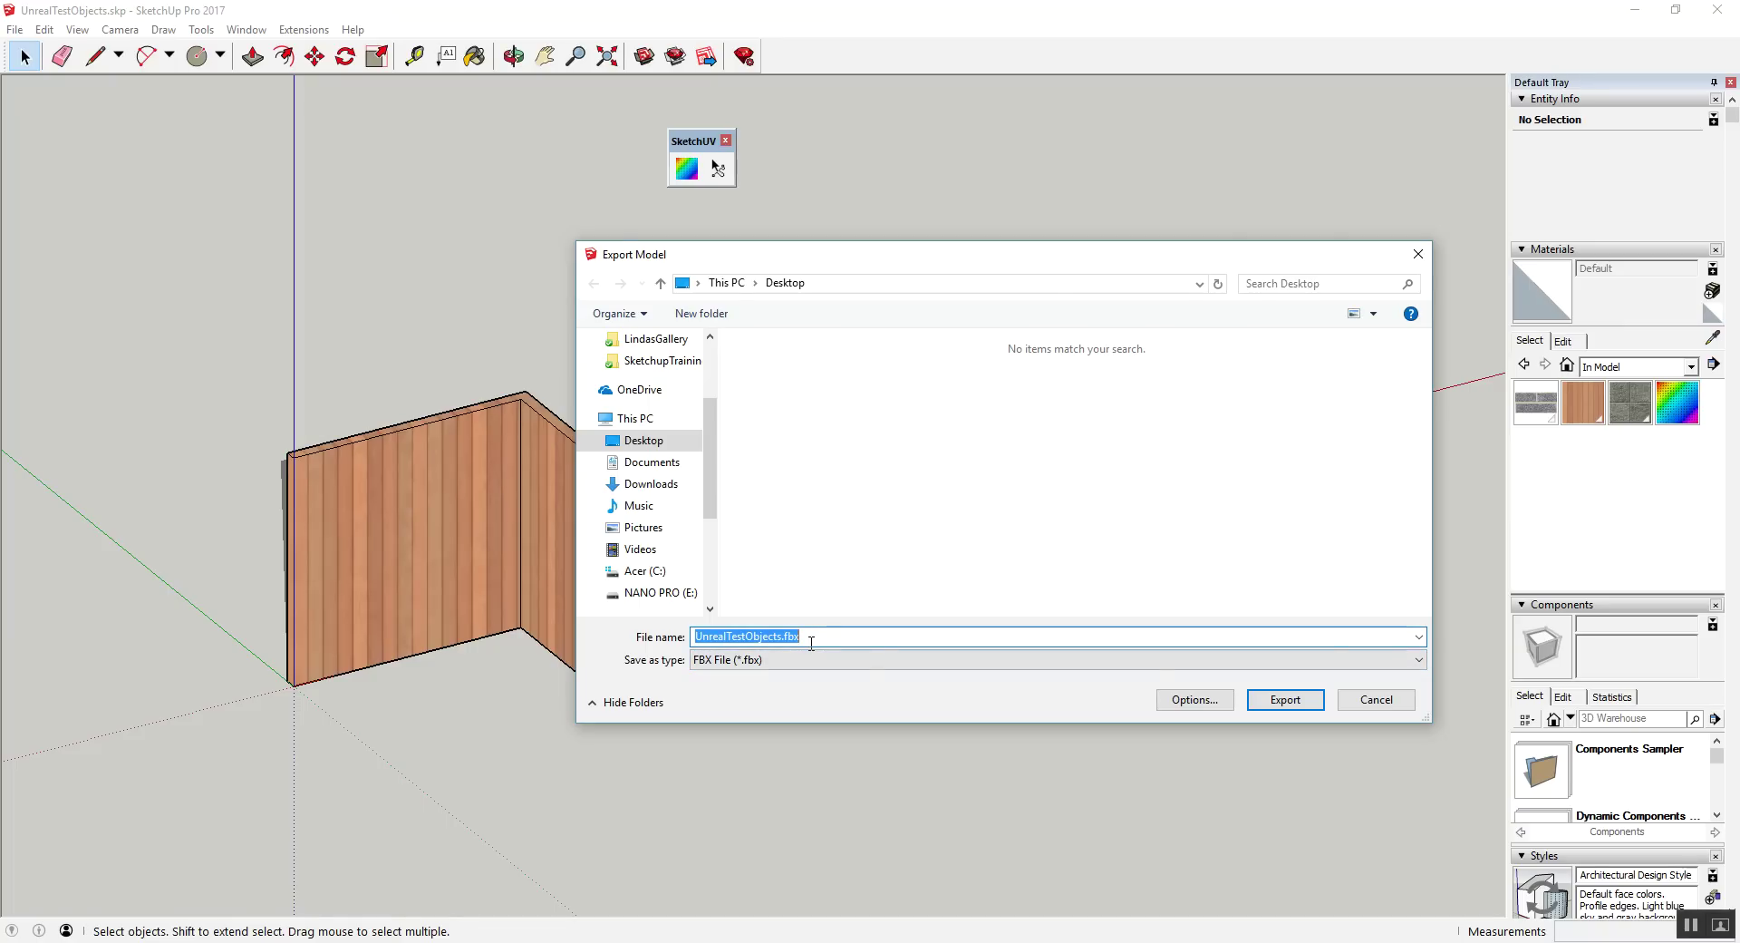
pyautogui.click(842, 673)
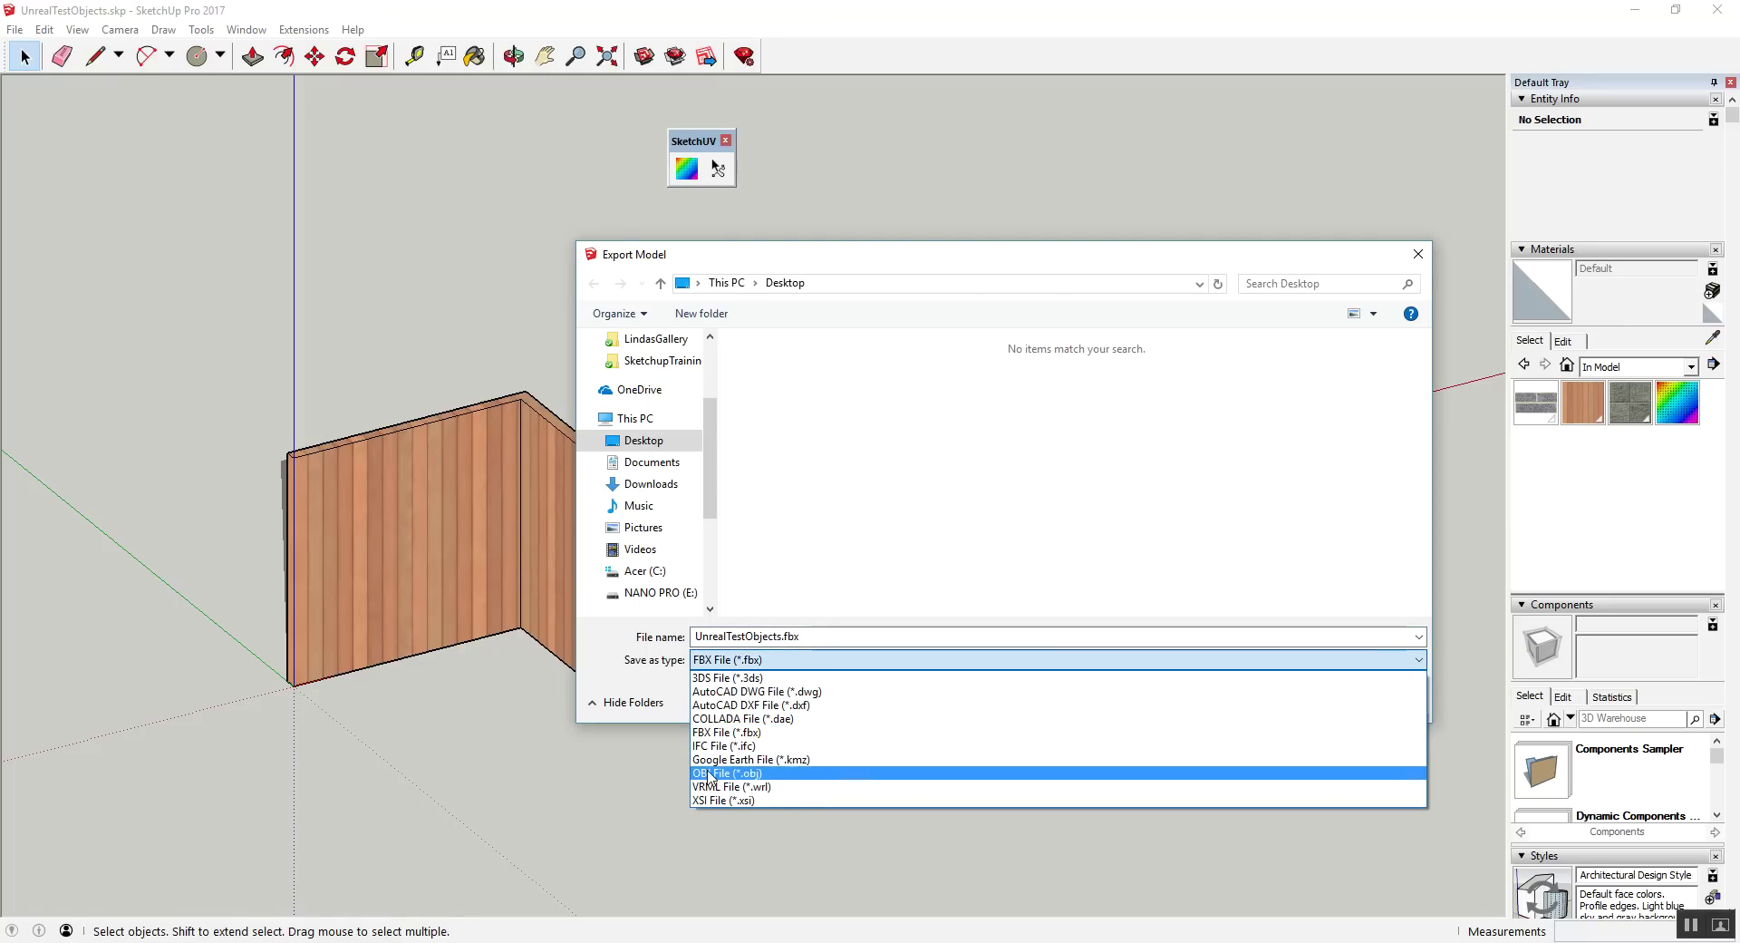
pyautogui.click(785, 259)
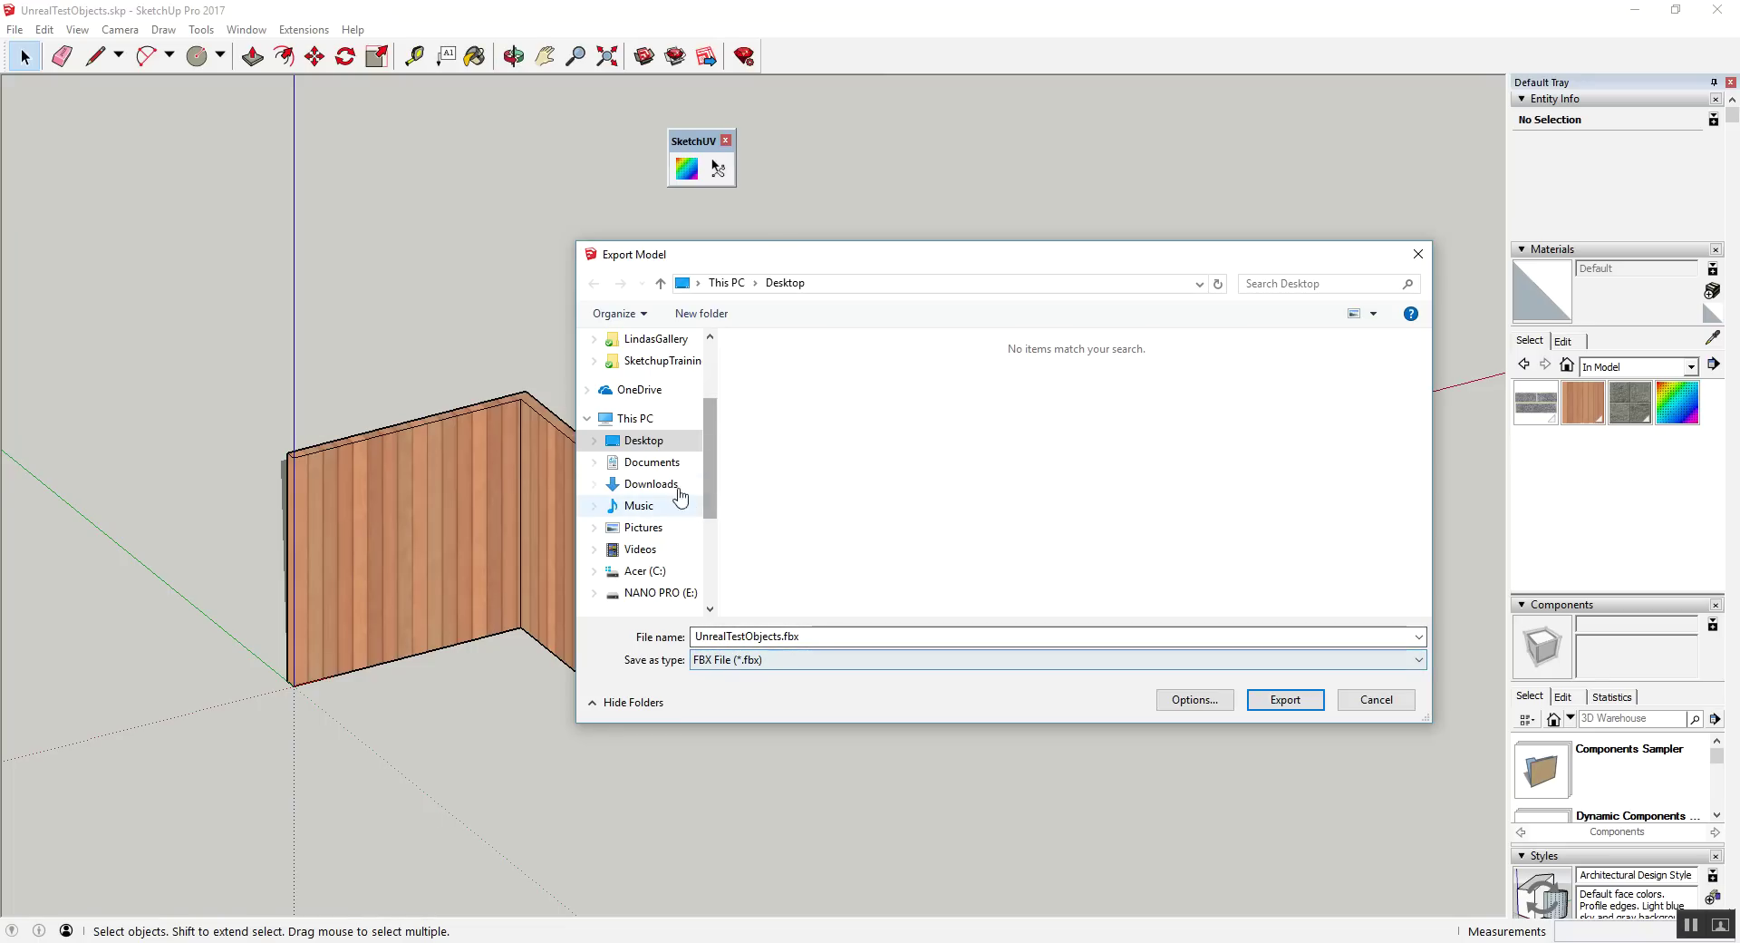
pyautogui.click(658, 446)
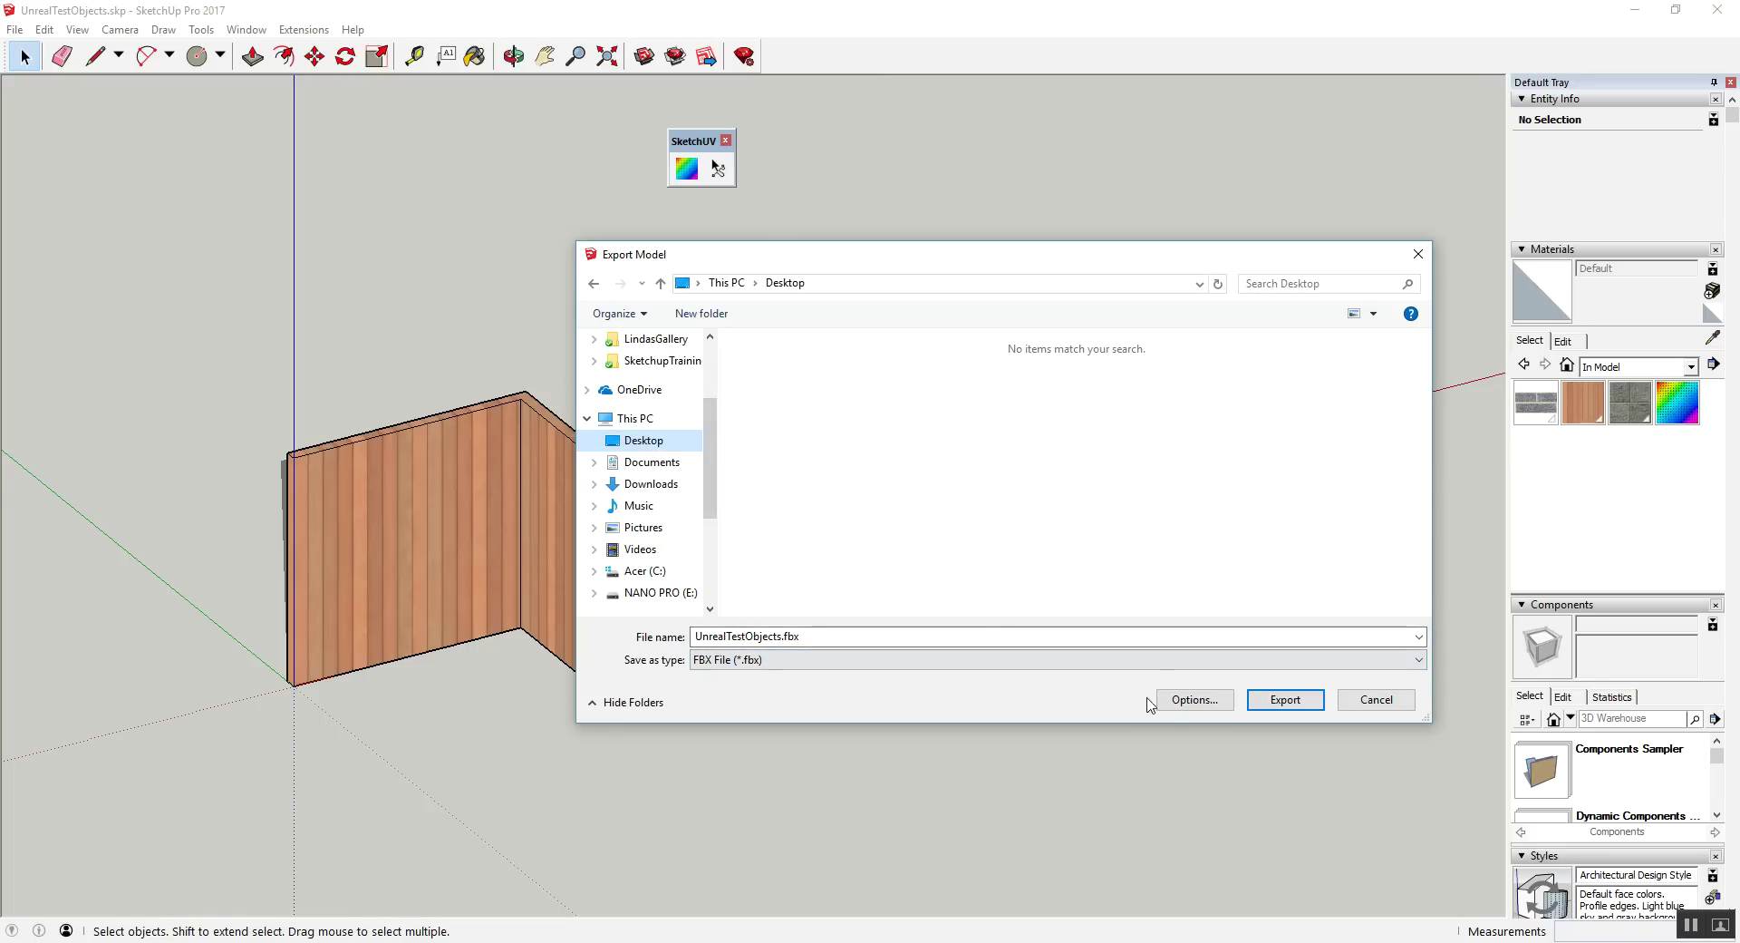
pyautogui.click(1177, 700)
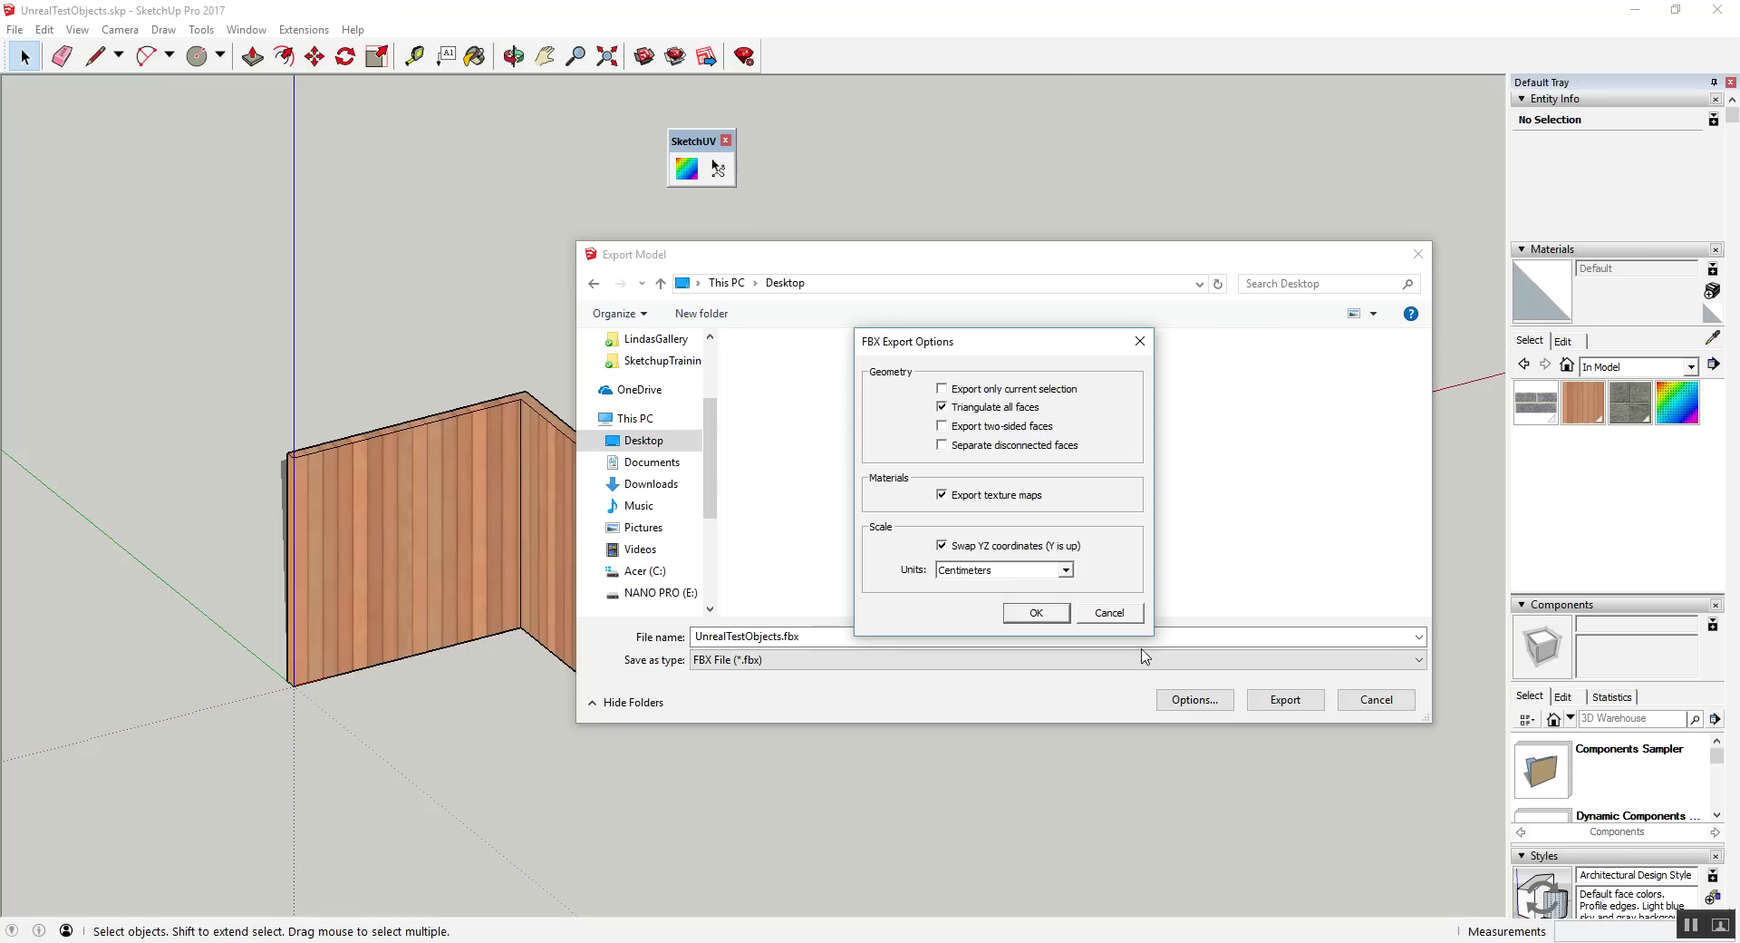
# Step: Disable 'Triangulate all faces' and confirm the FBX options with texture maps, Y-up and centimeters
pyautogui.click(972, 410)
pyautogui.click(1040, 617)
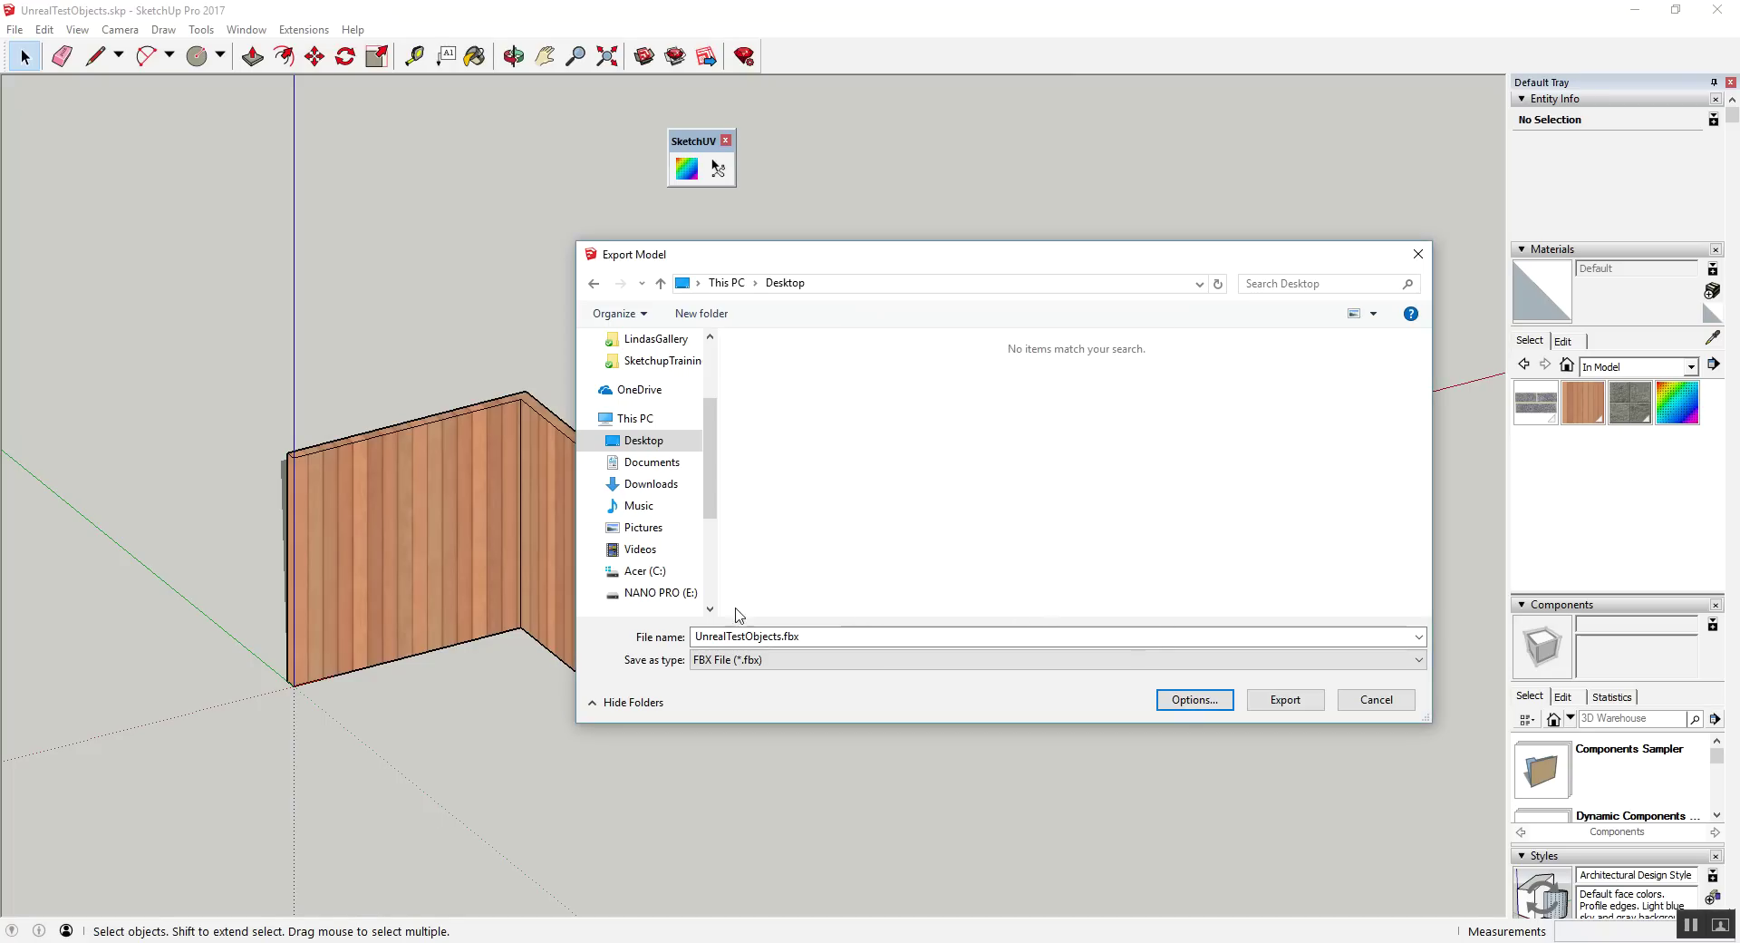
# Step: Export UnrealTestObjects.fbx (1086 faces, 3 materials, 3 textures) and dismiss the results summary
pyautogui.click(1276, 696)
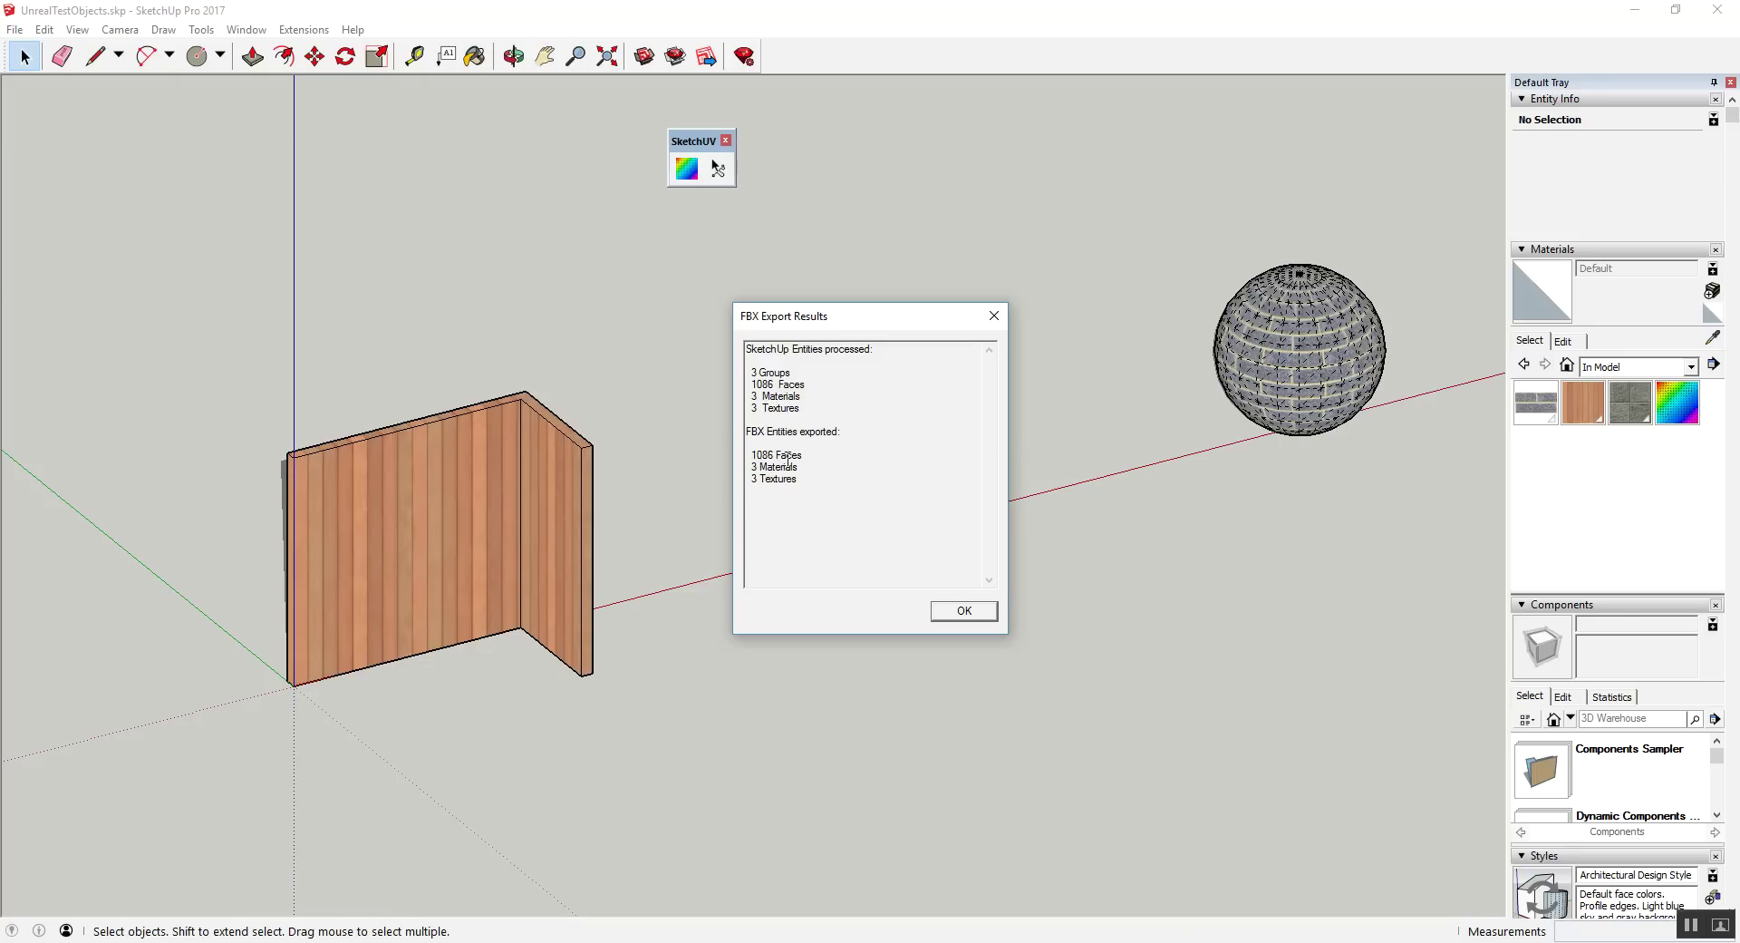
pyautogui.click(962, 610)
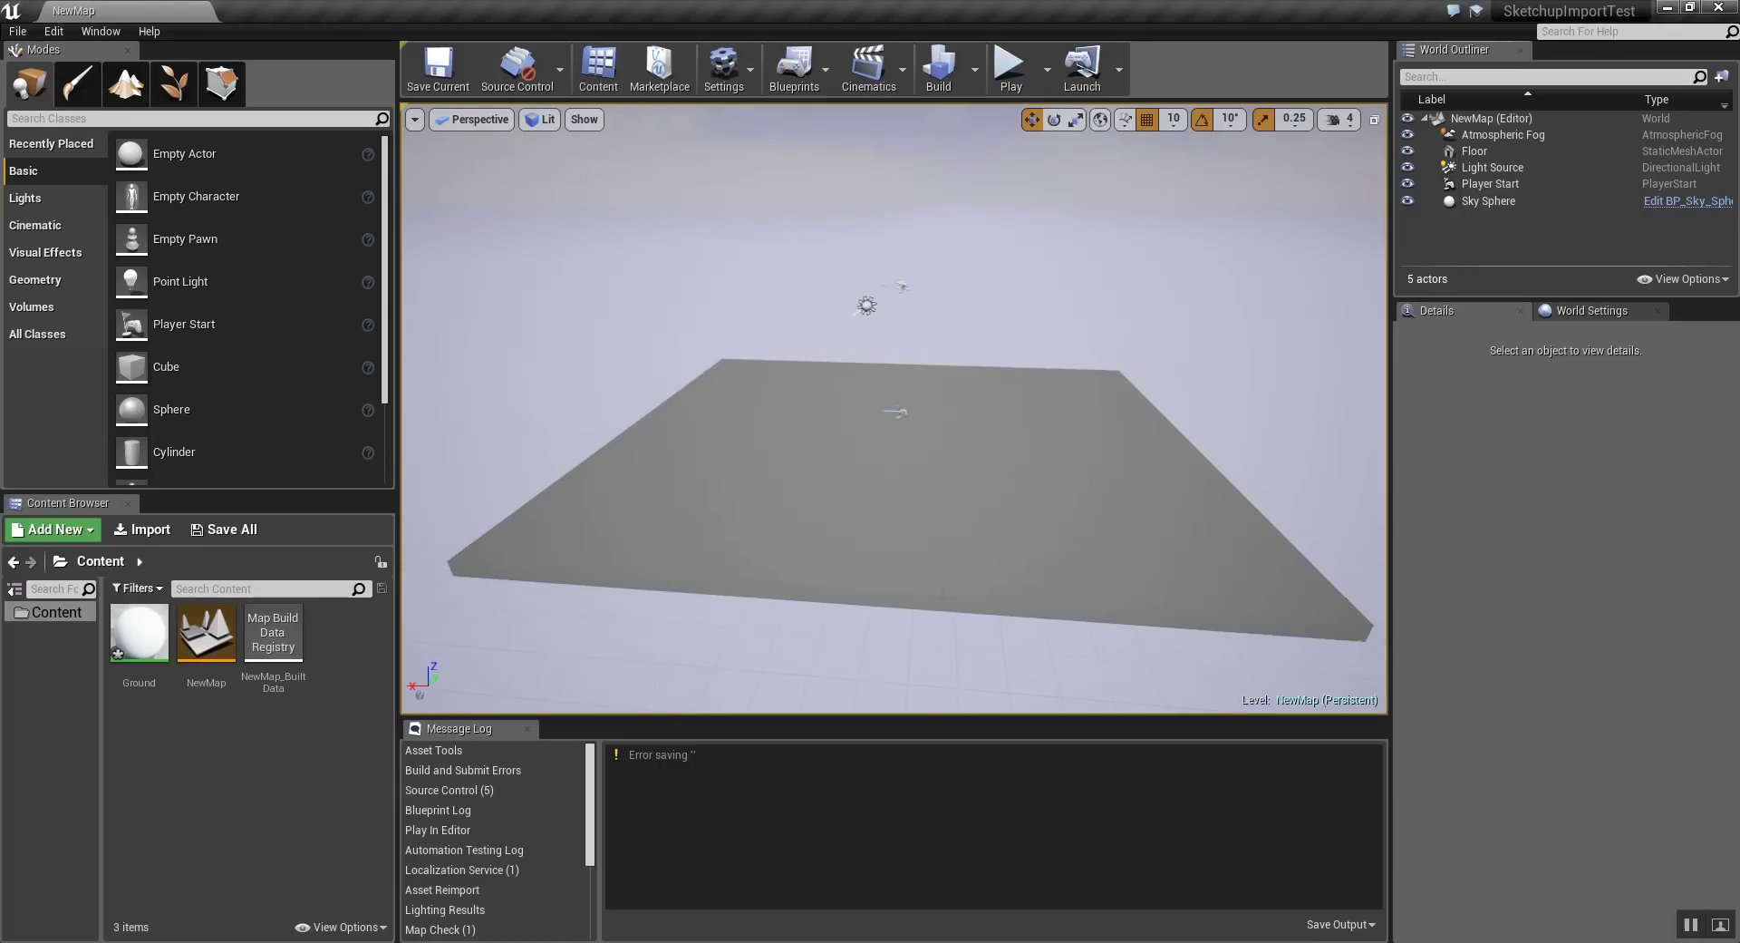
pyautogui.moveTo(762, 277); pyautogui.dragTo(967, 592)
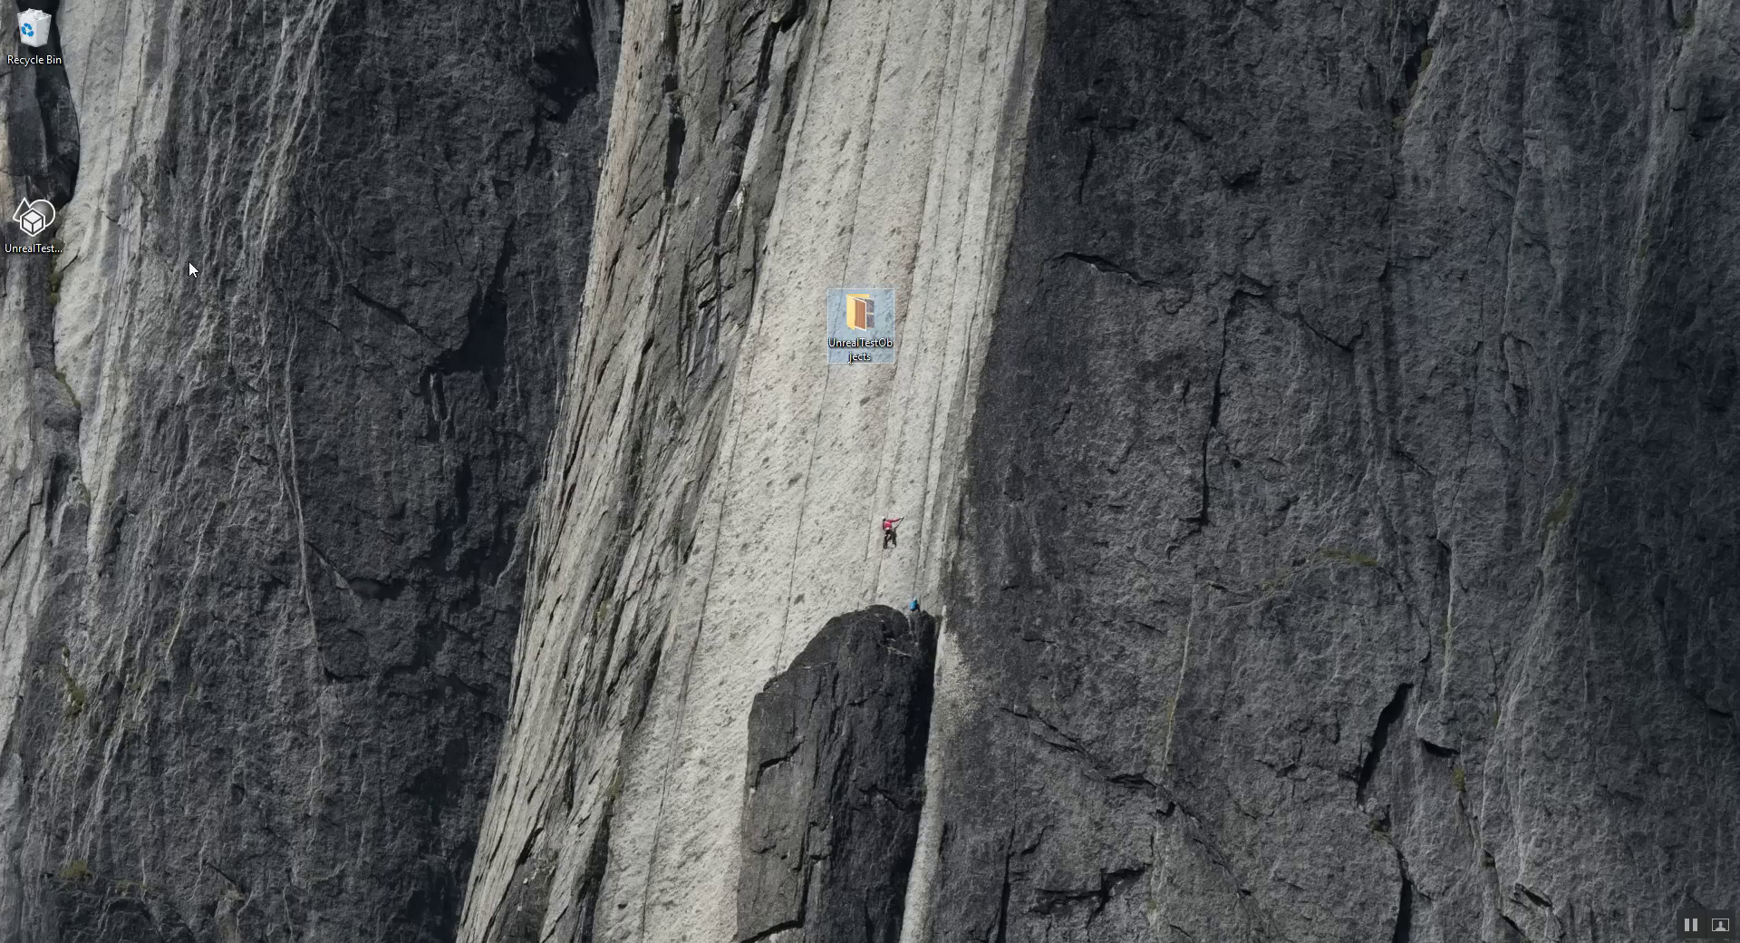
# Step: Place the FBX beside the UnrealTestObjects folder and open that folder next to the desktop
pyautogui.moveTo(32, 222); pyautogui.dragTo(926, 327)
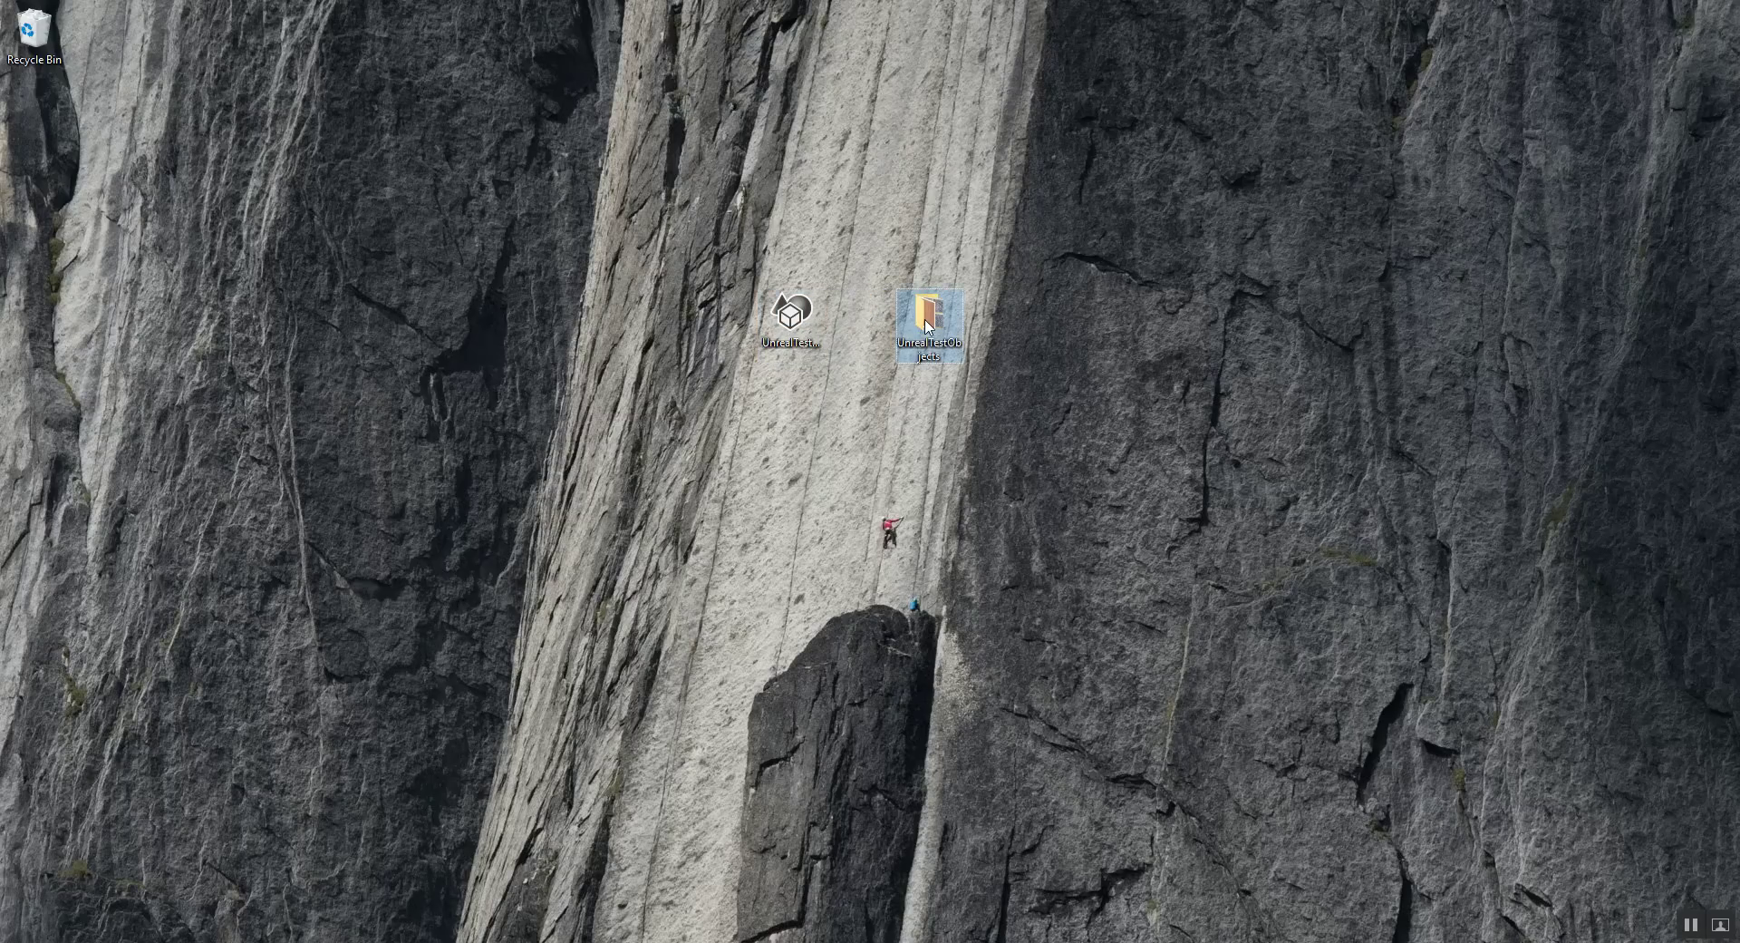
pyautogui.doubleClick(928, 325)
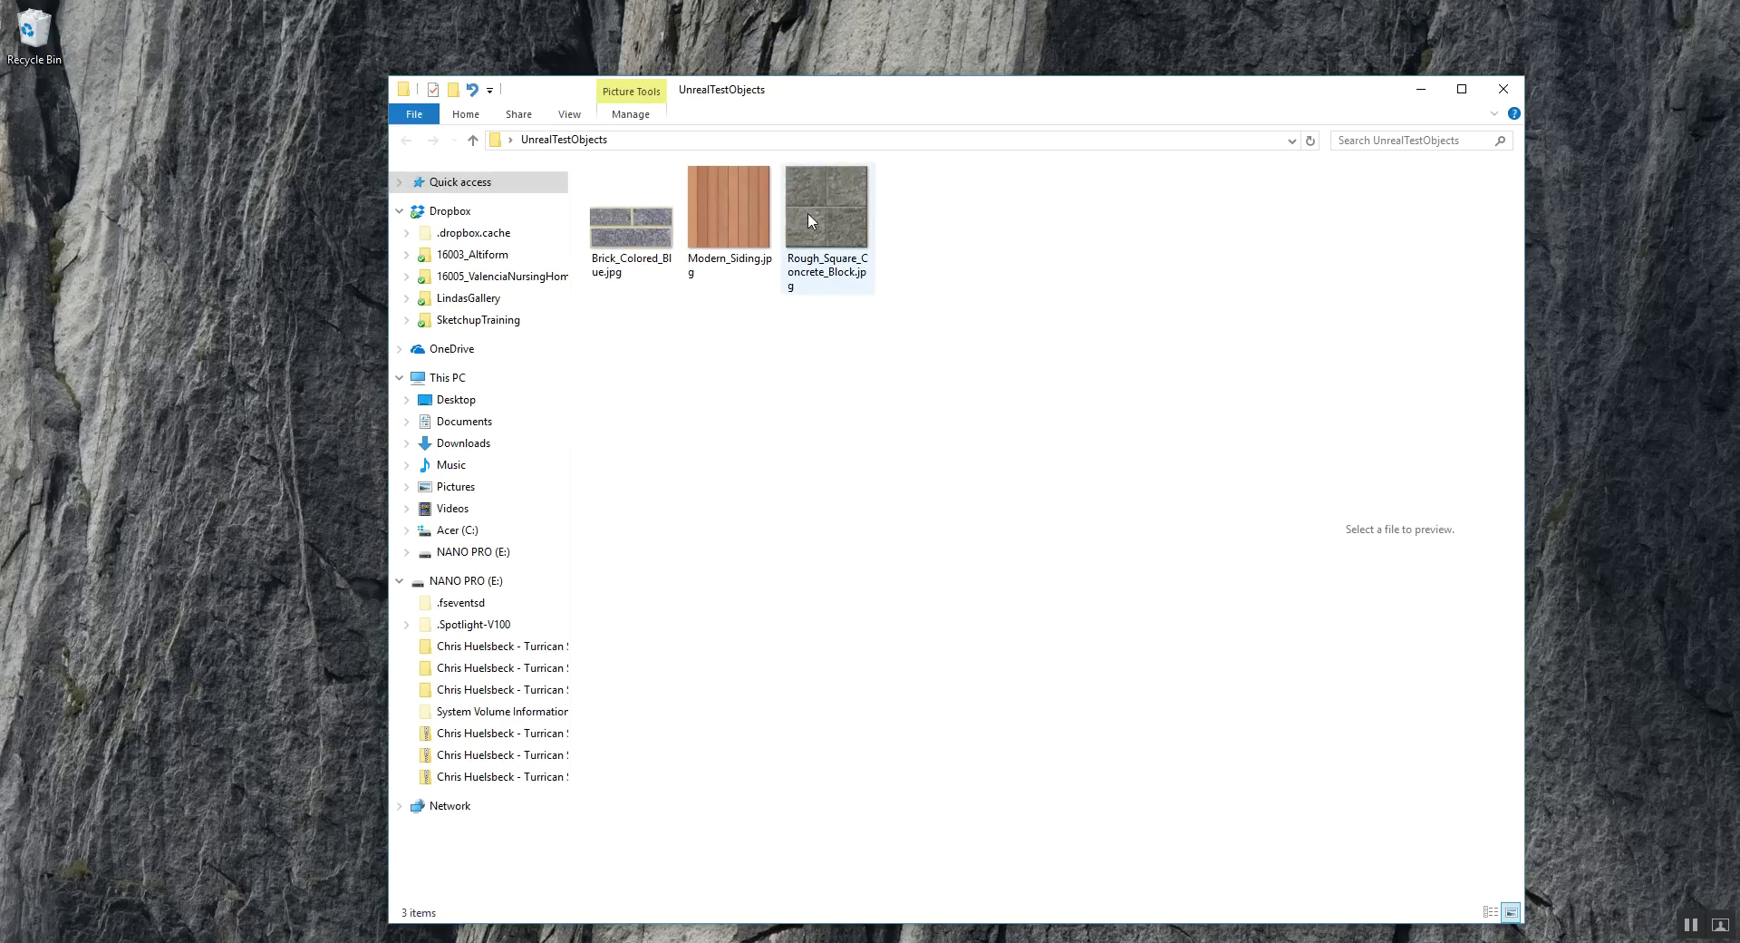
pyautogui.click(1503, 88)
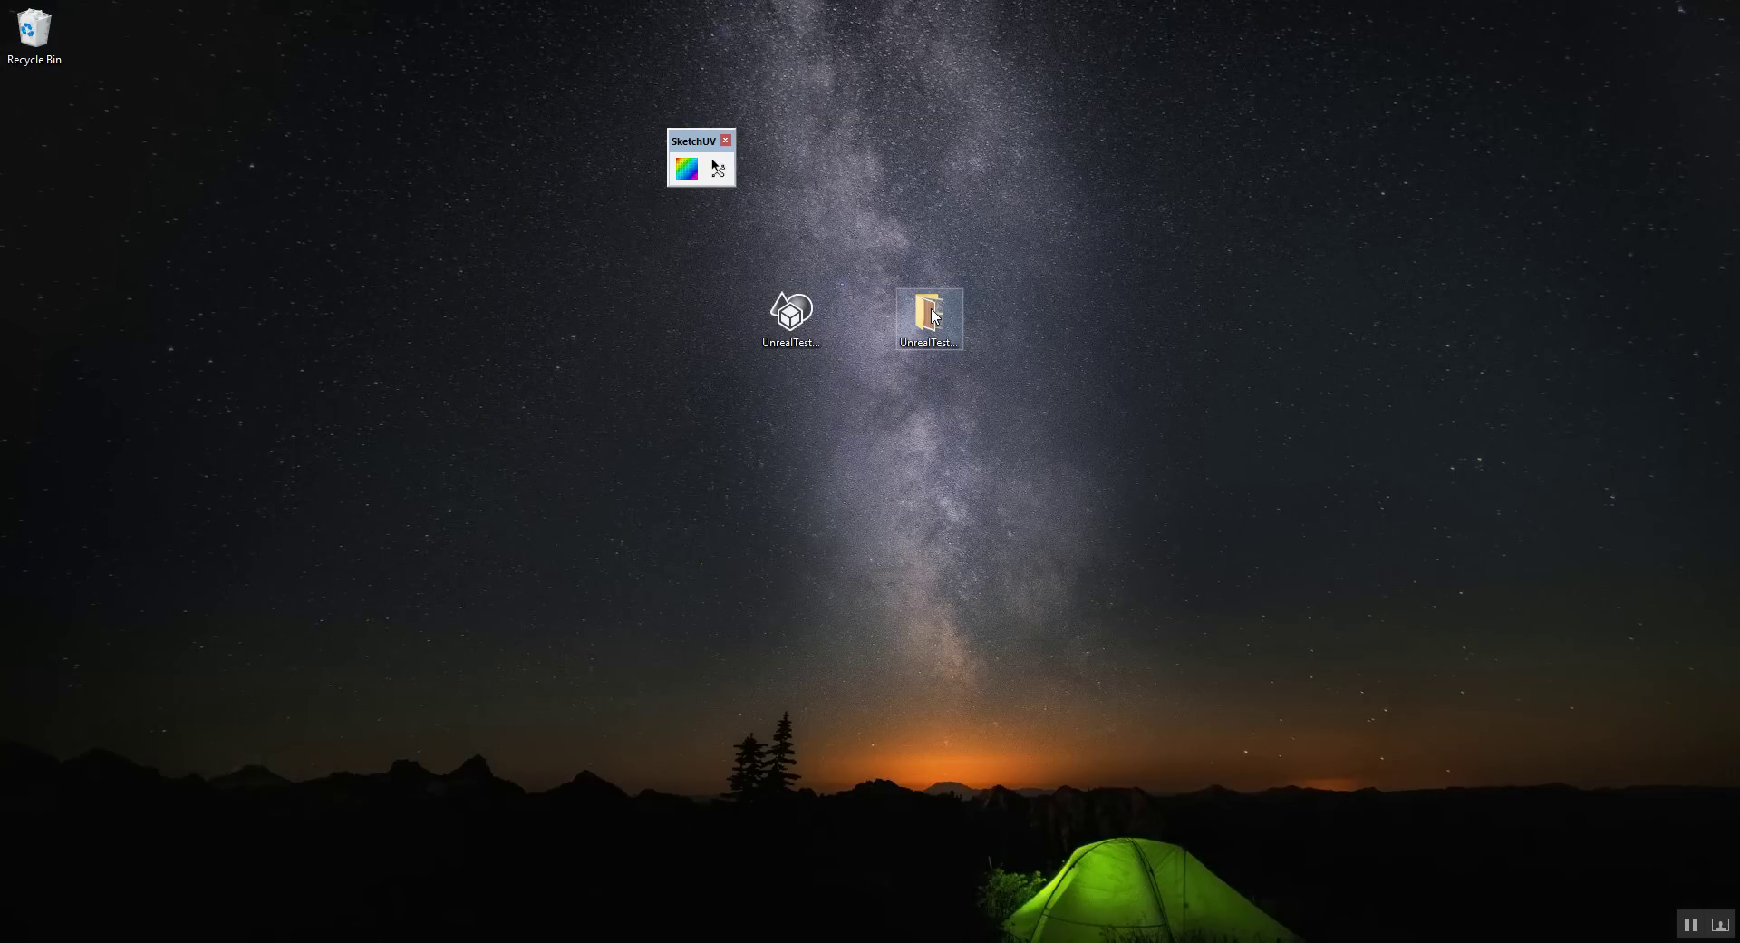
pyautogui.doubleClick(934, 315)
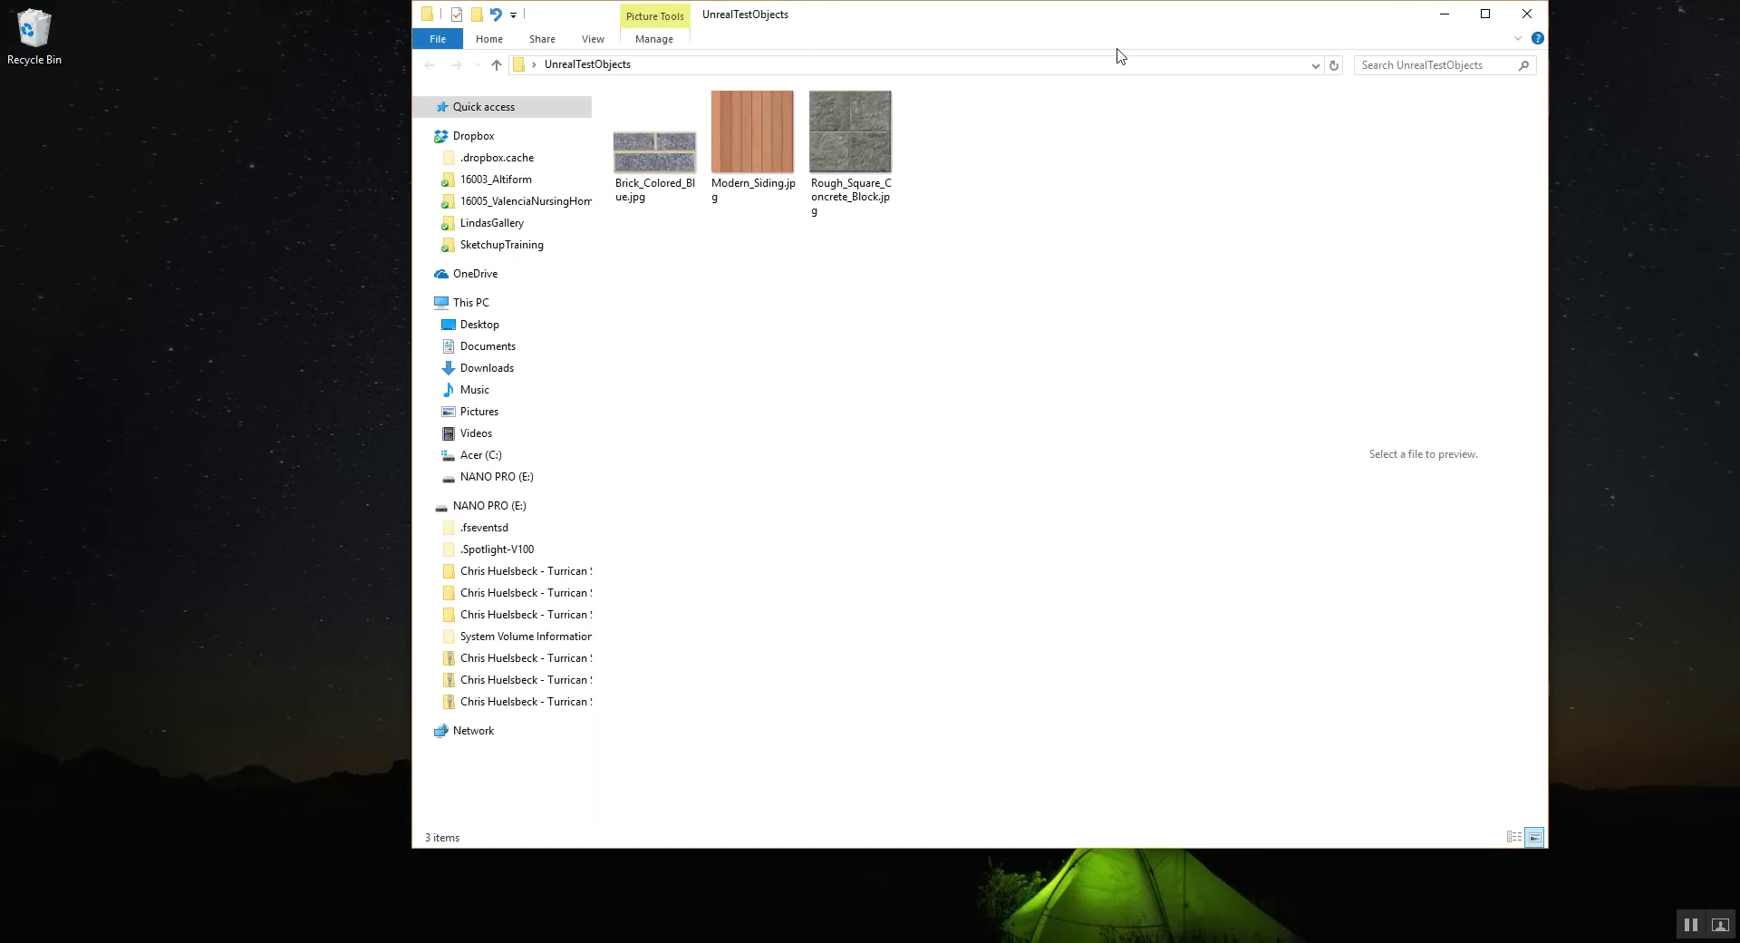
pyautogui.moveTo(1062, 20); pyautogui.dragTo(1636, 238)
# Step: Move the brick, wood and stone JPGs onto the desktop, close the empty folder, and place the FBX beside them
pyautogui.moveTo(1518, 580); pyautogui.dragTo(1182, 308)
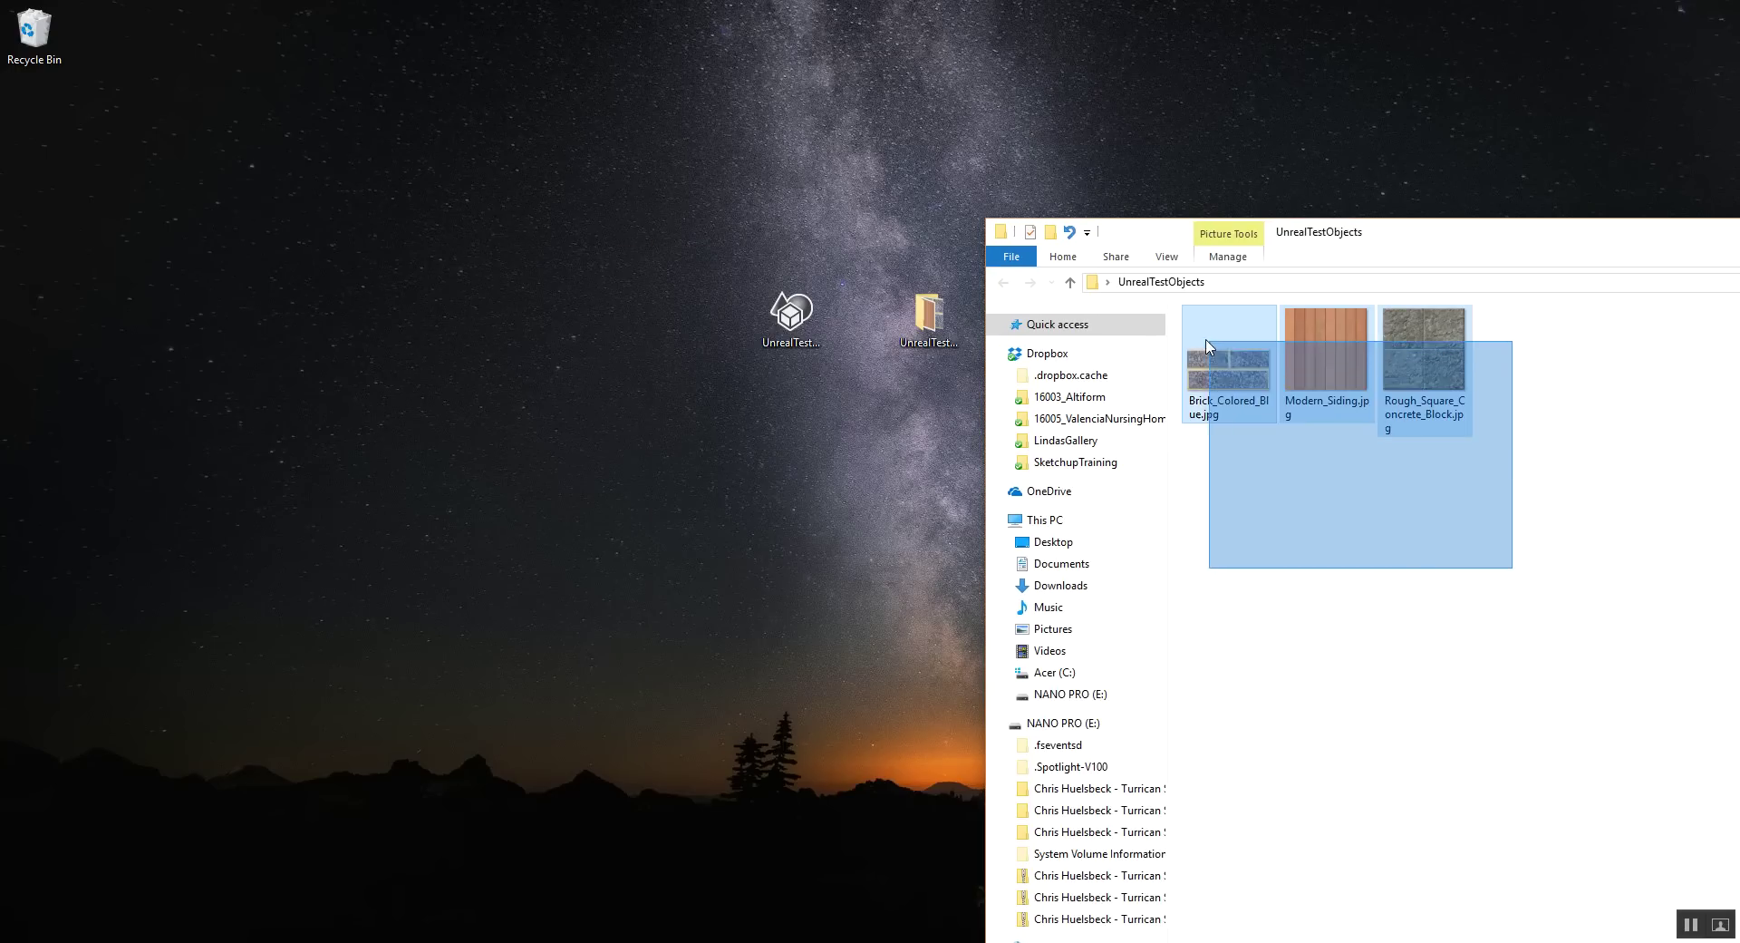
pyautogui.moveTo(1214, 367); pyautogui.dragTo(725, 489)
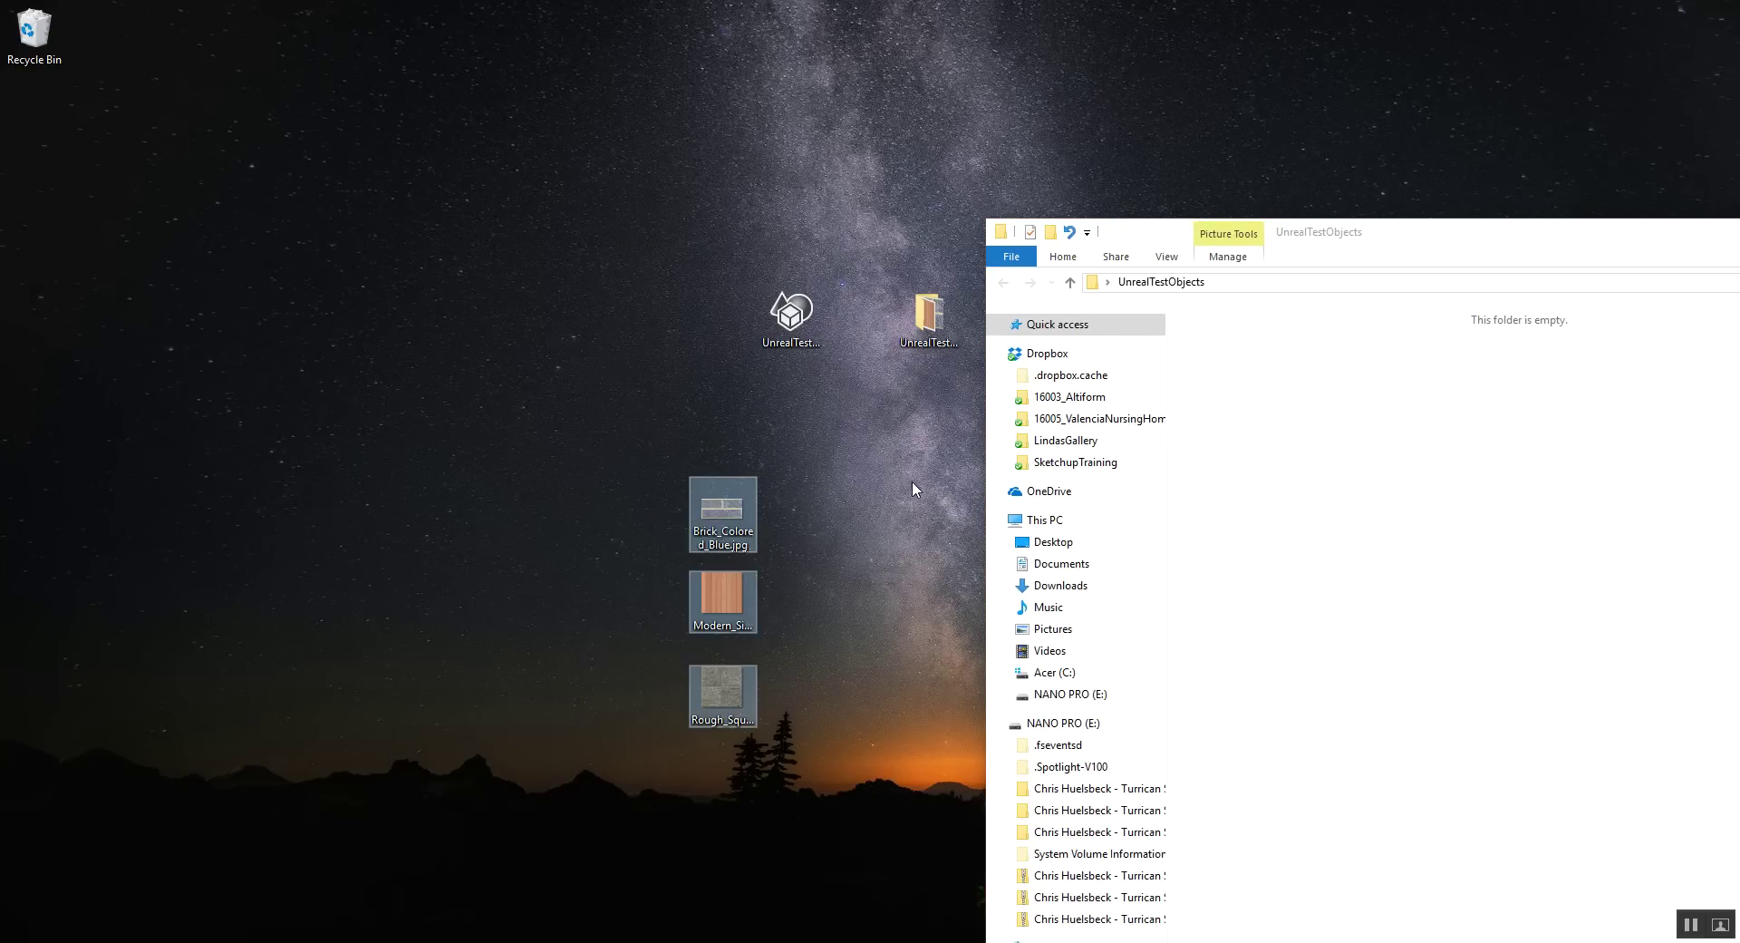
pyautogui.moveTo(1383, 227); pyautogui.dragTo(986, 130)
pyautogui.click(1703, 135)
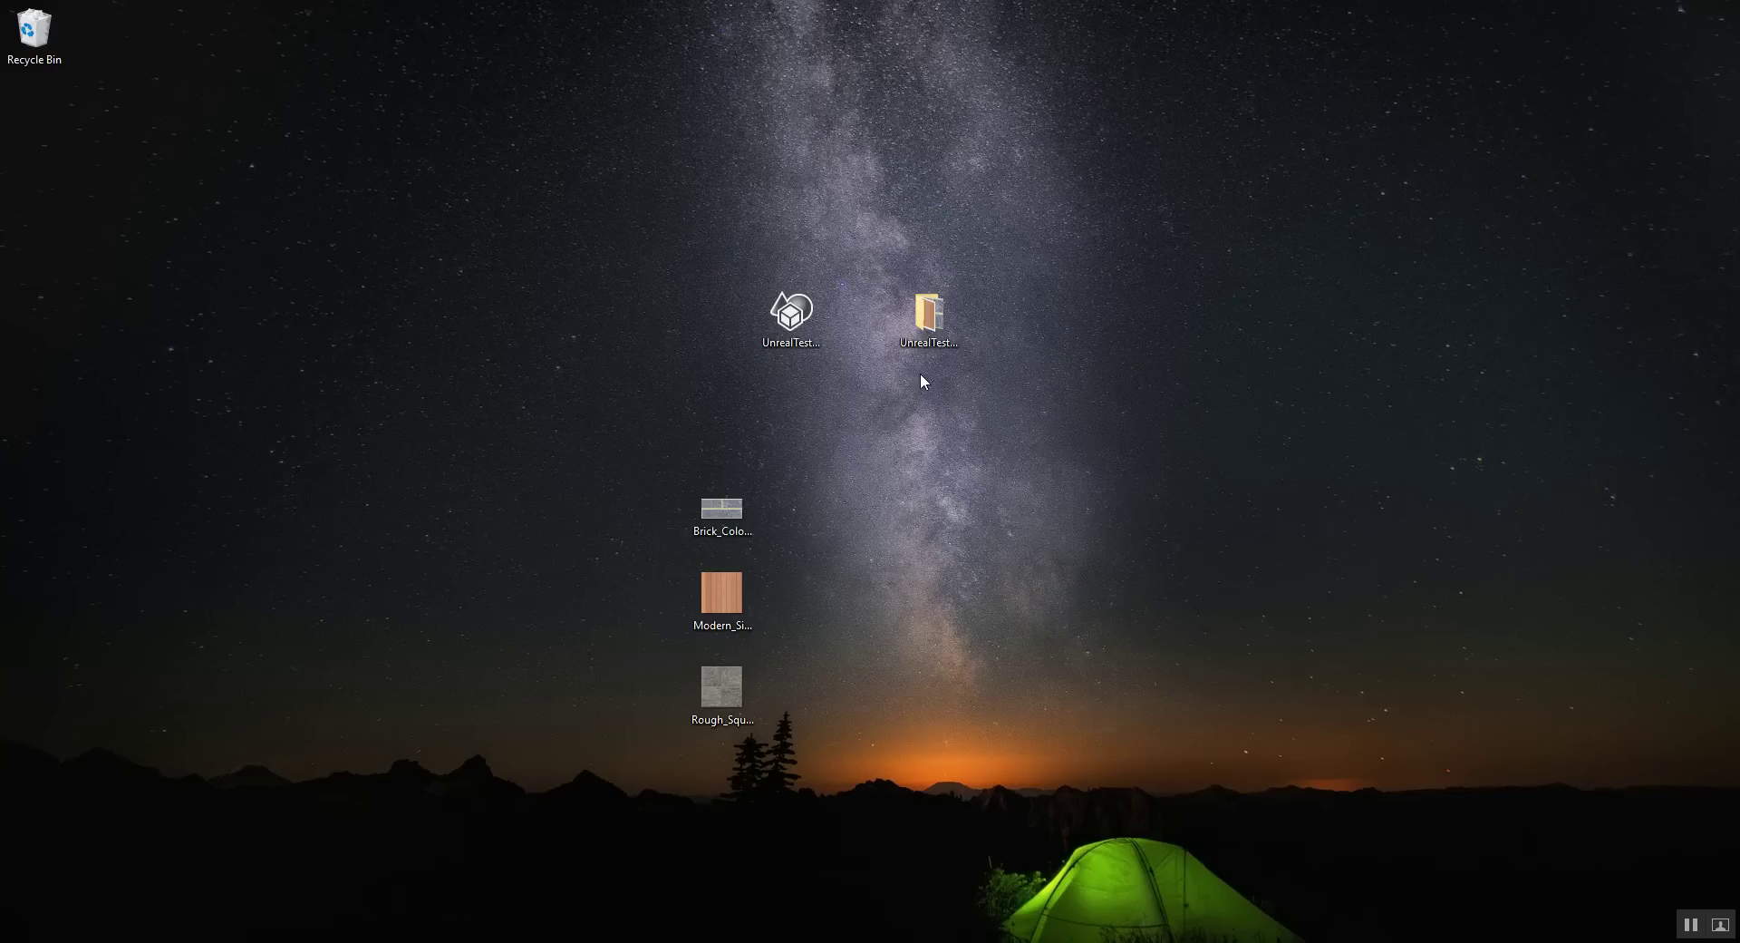
pyautogui.moveTo(736, 430); pyautogui.dragTo(734, 432)
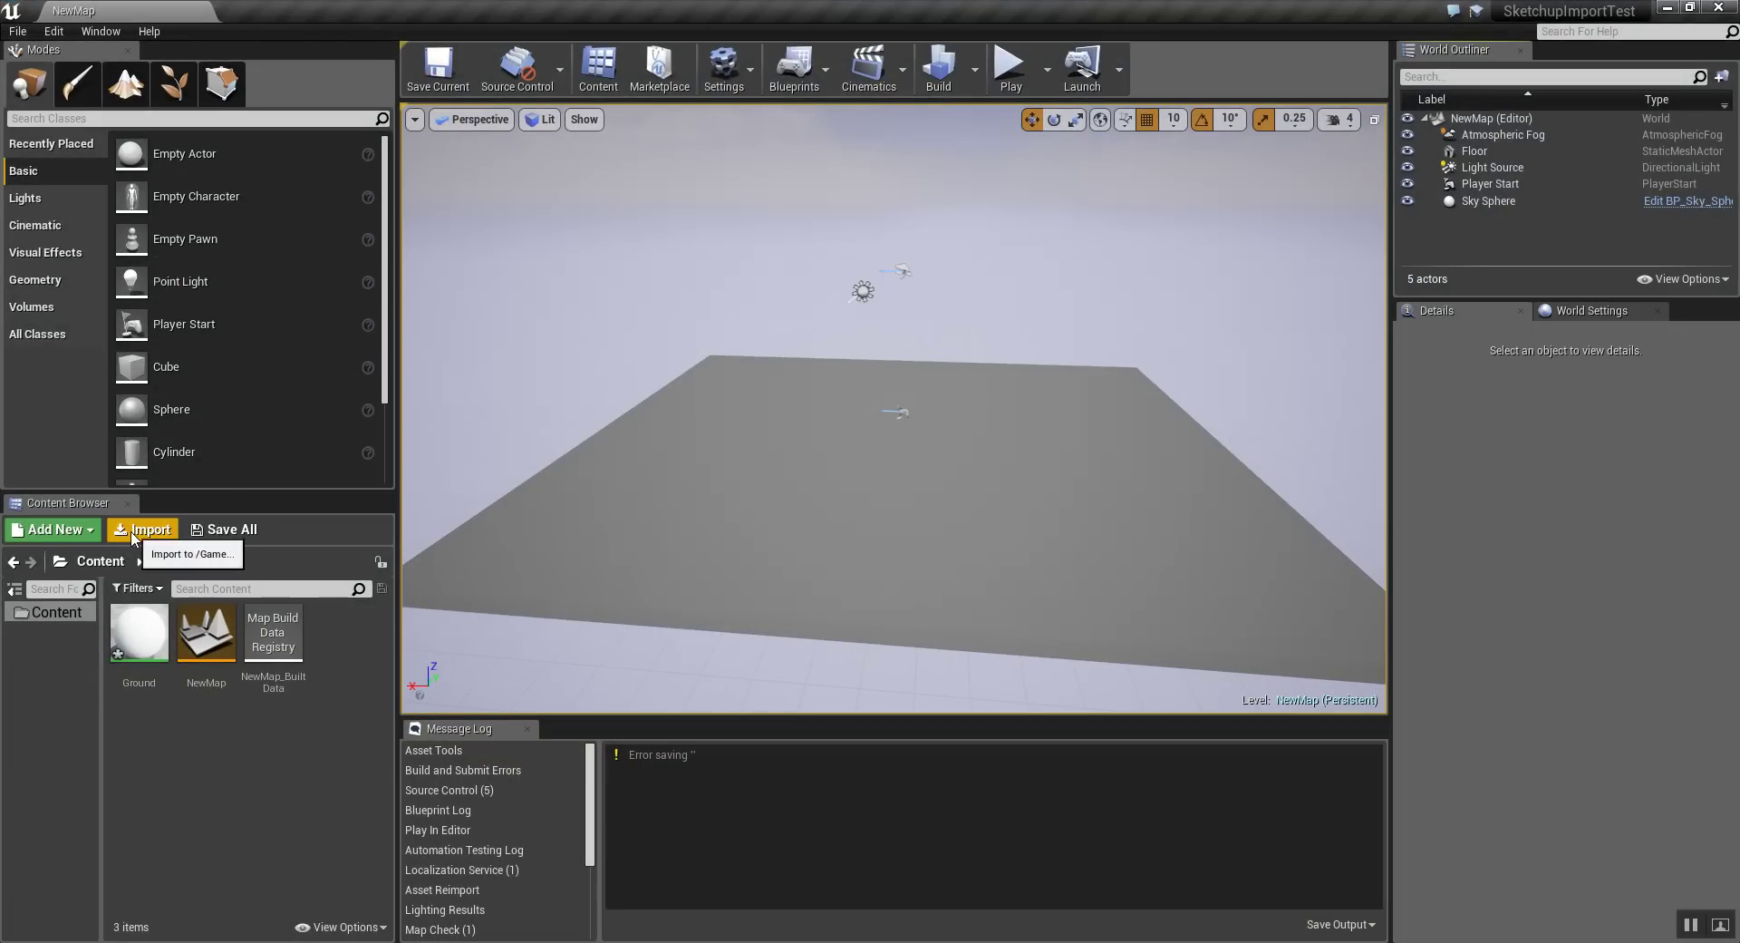
# Step: Create a new folder named Import under Content in the Content Browser
pyautogui.click(18, 31)
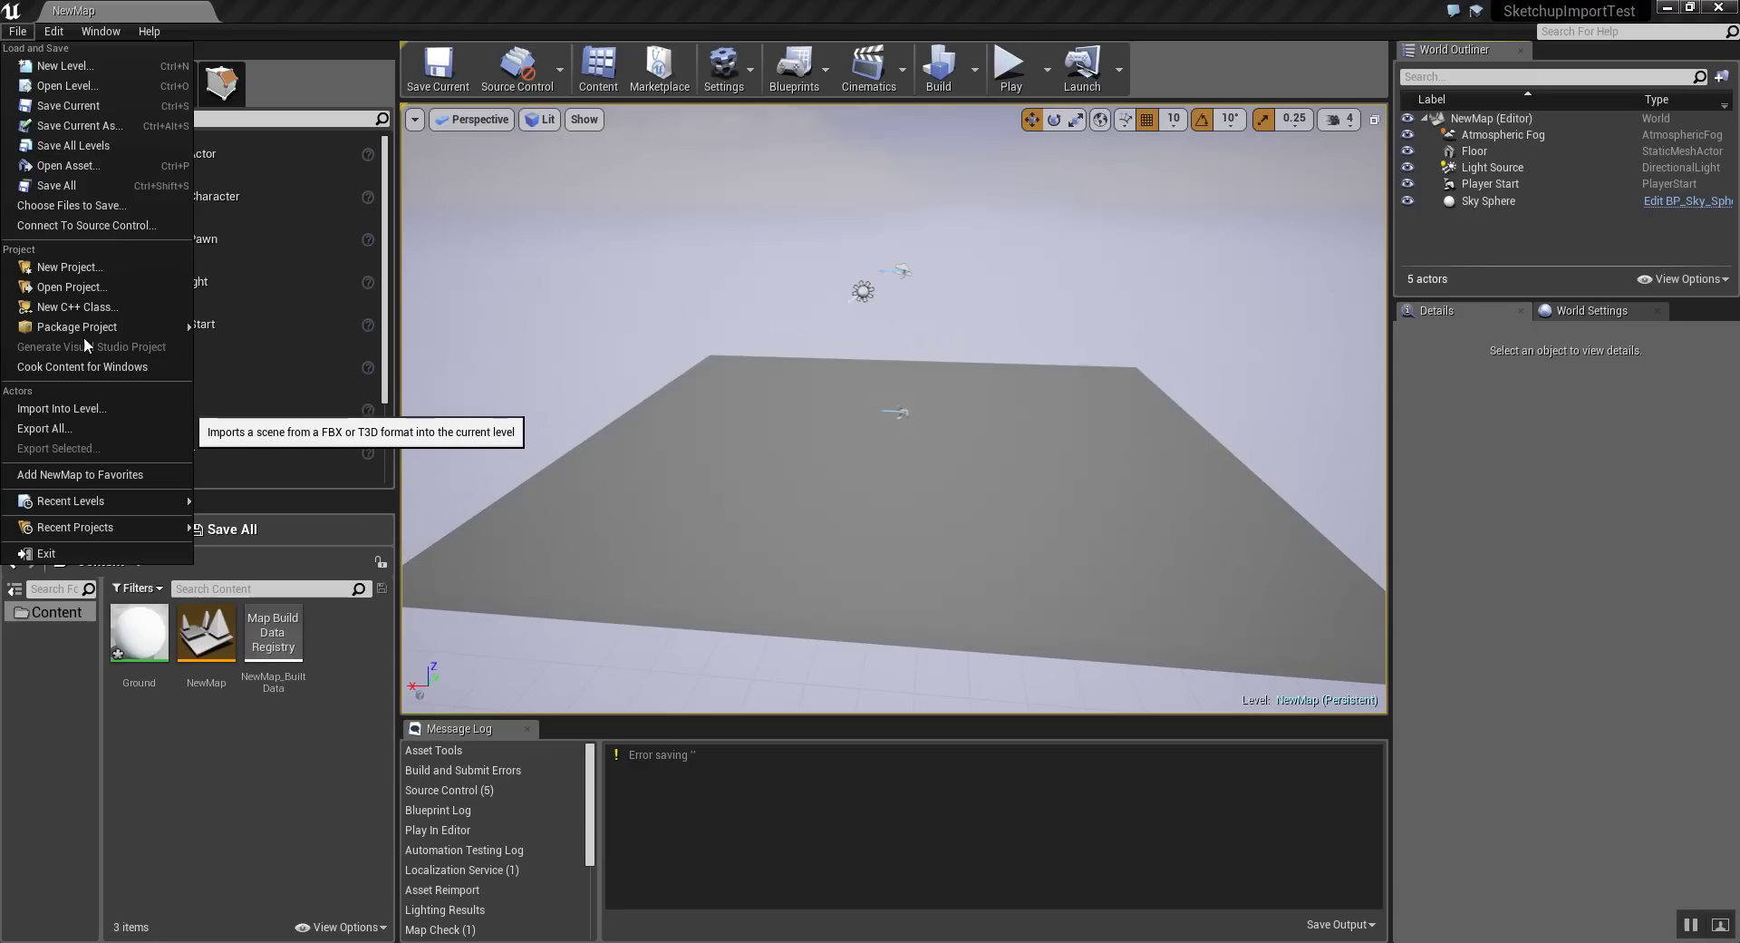
pyautogui.click(305, 855)
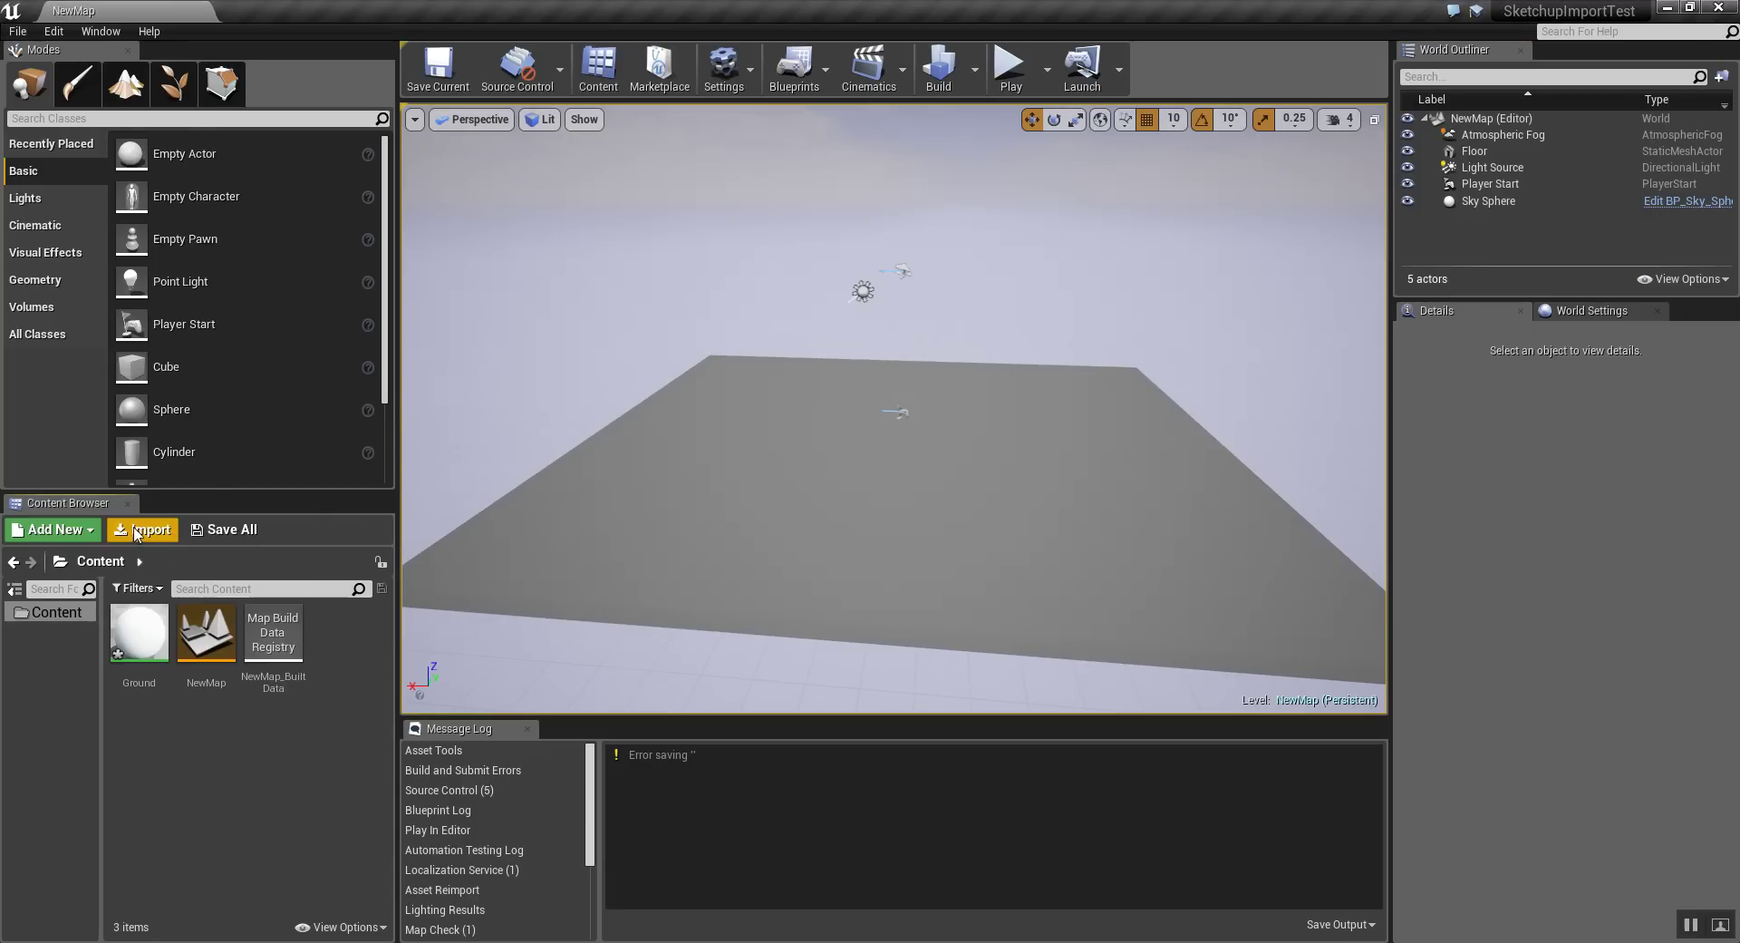
pyautogui.rightClick(51, 678)
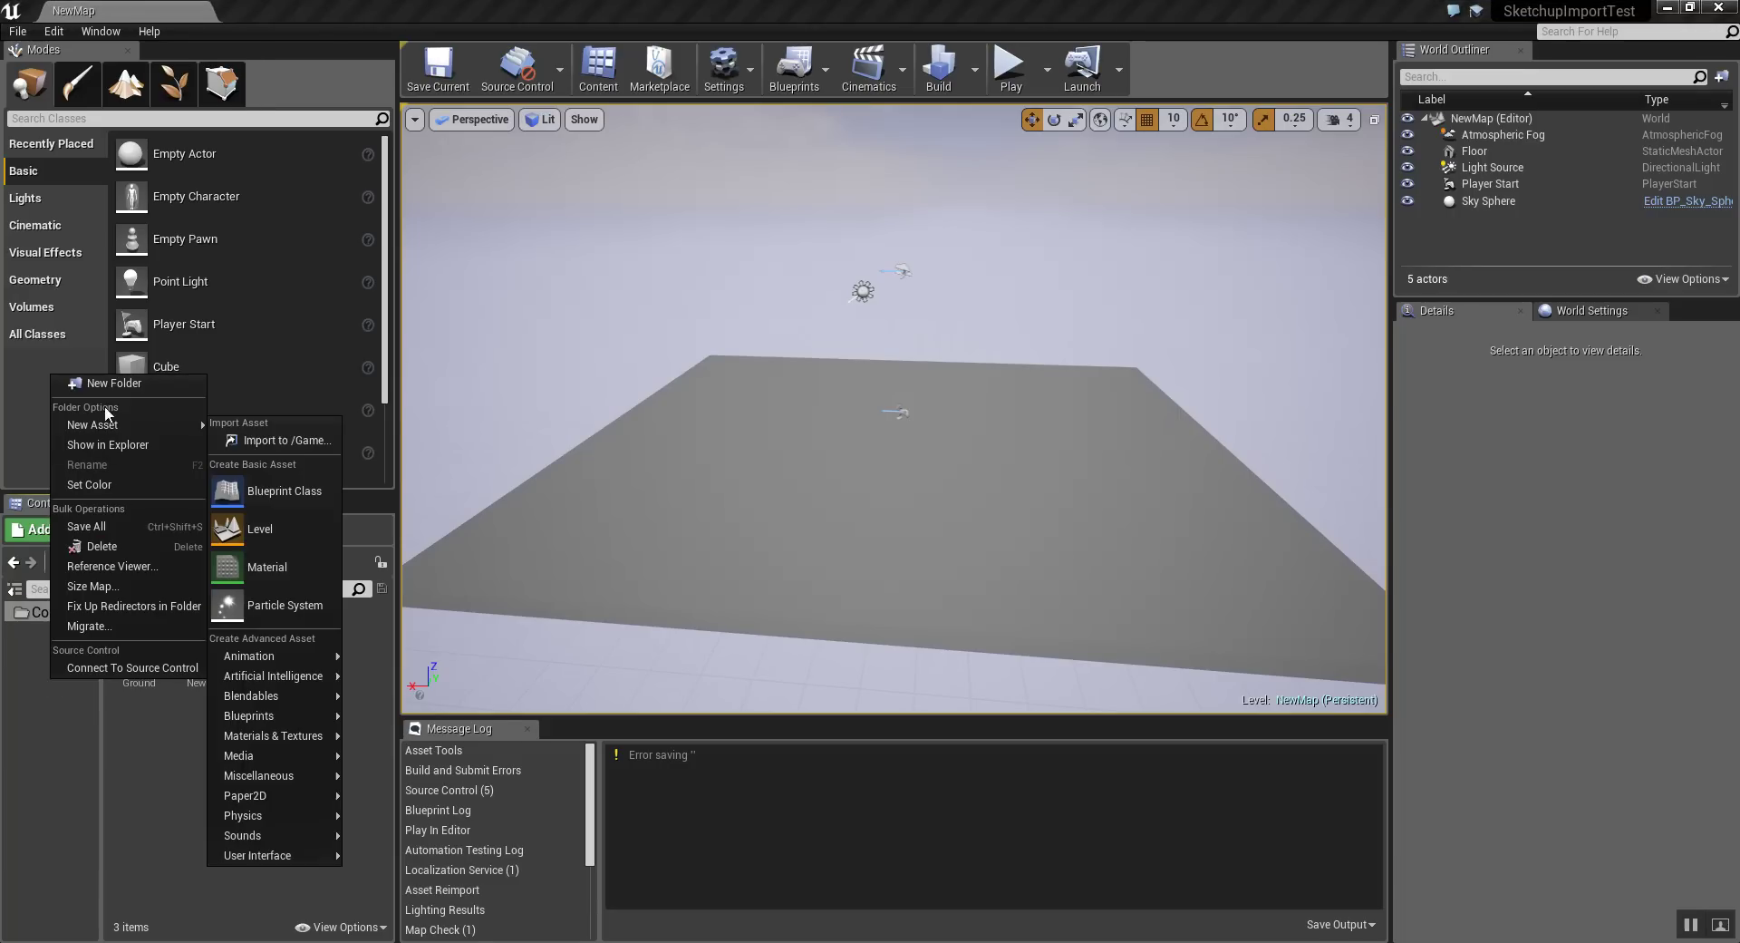
pyautogui.click(113, 383)
pyautogui.write('I')
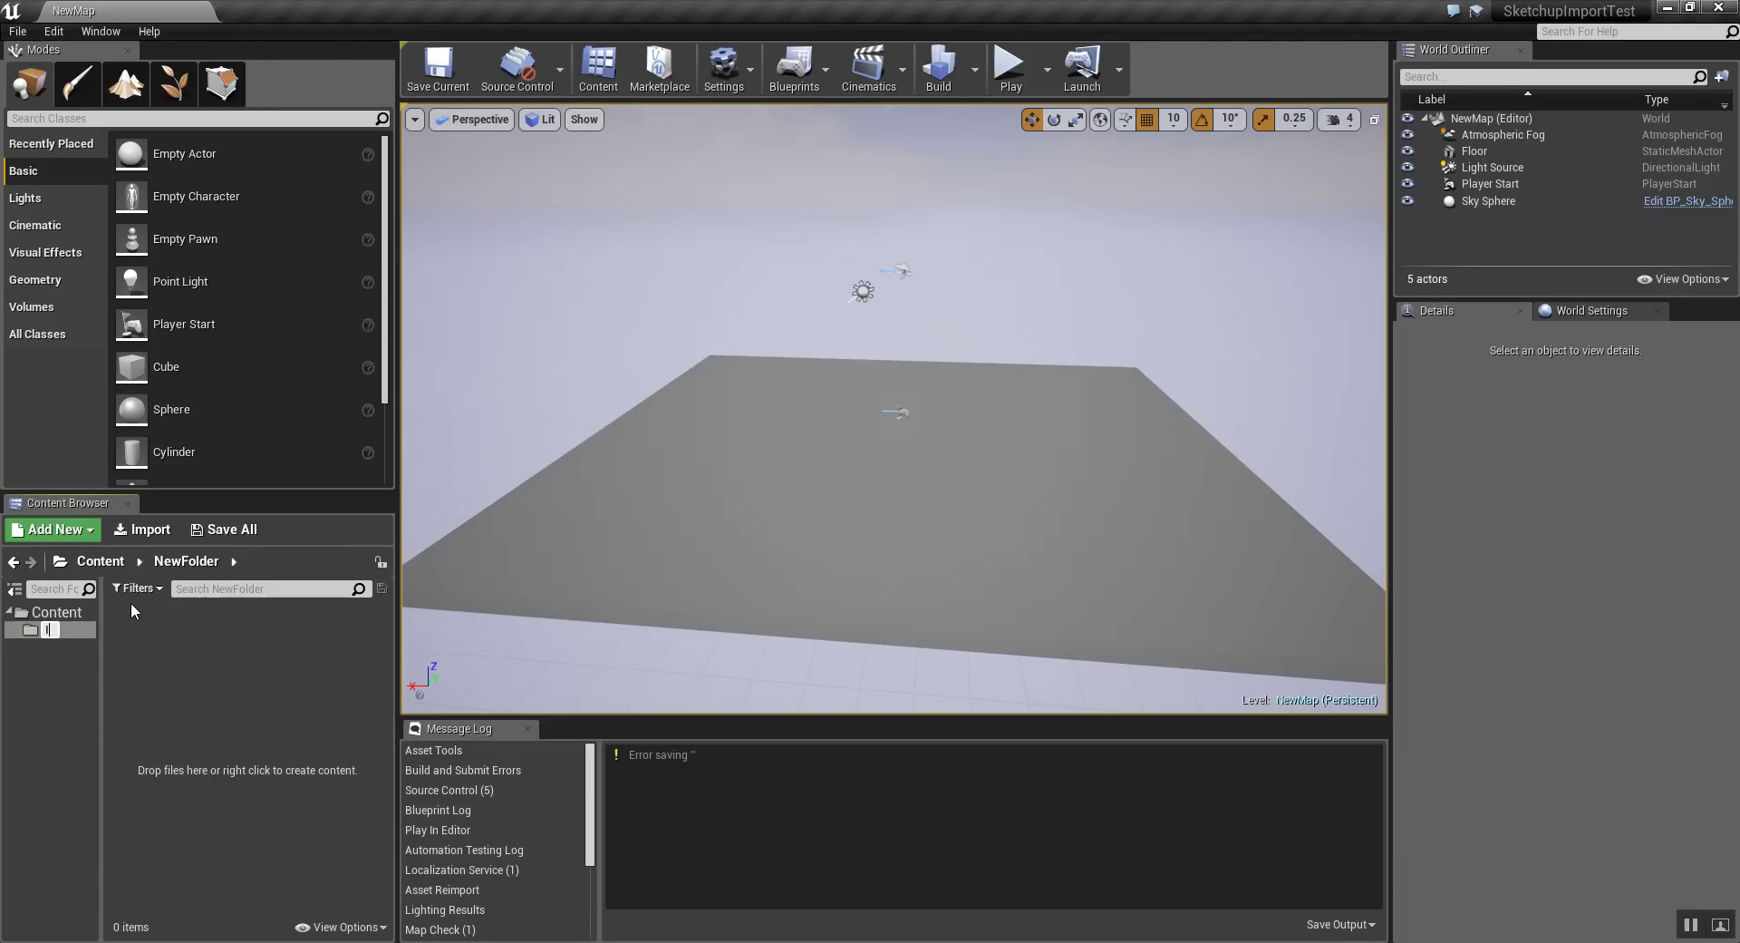
pyautogui.write('mport')
pyautogui.press('Return')
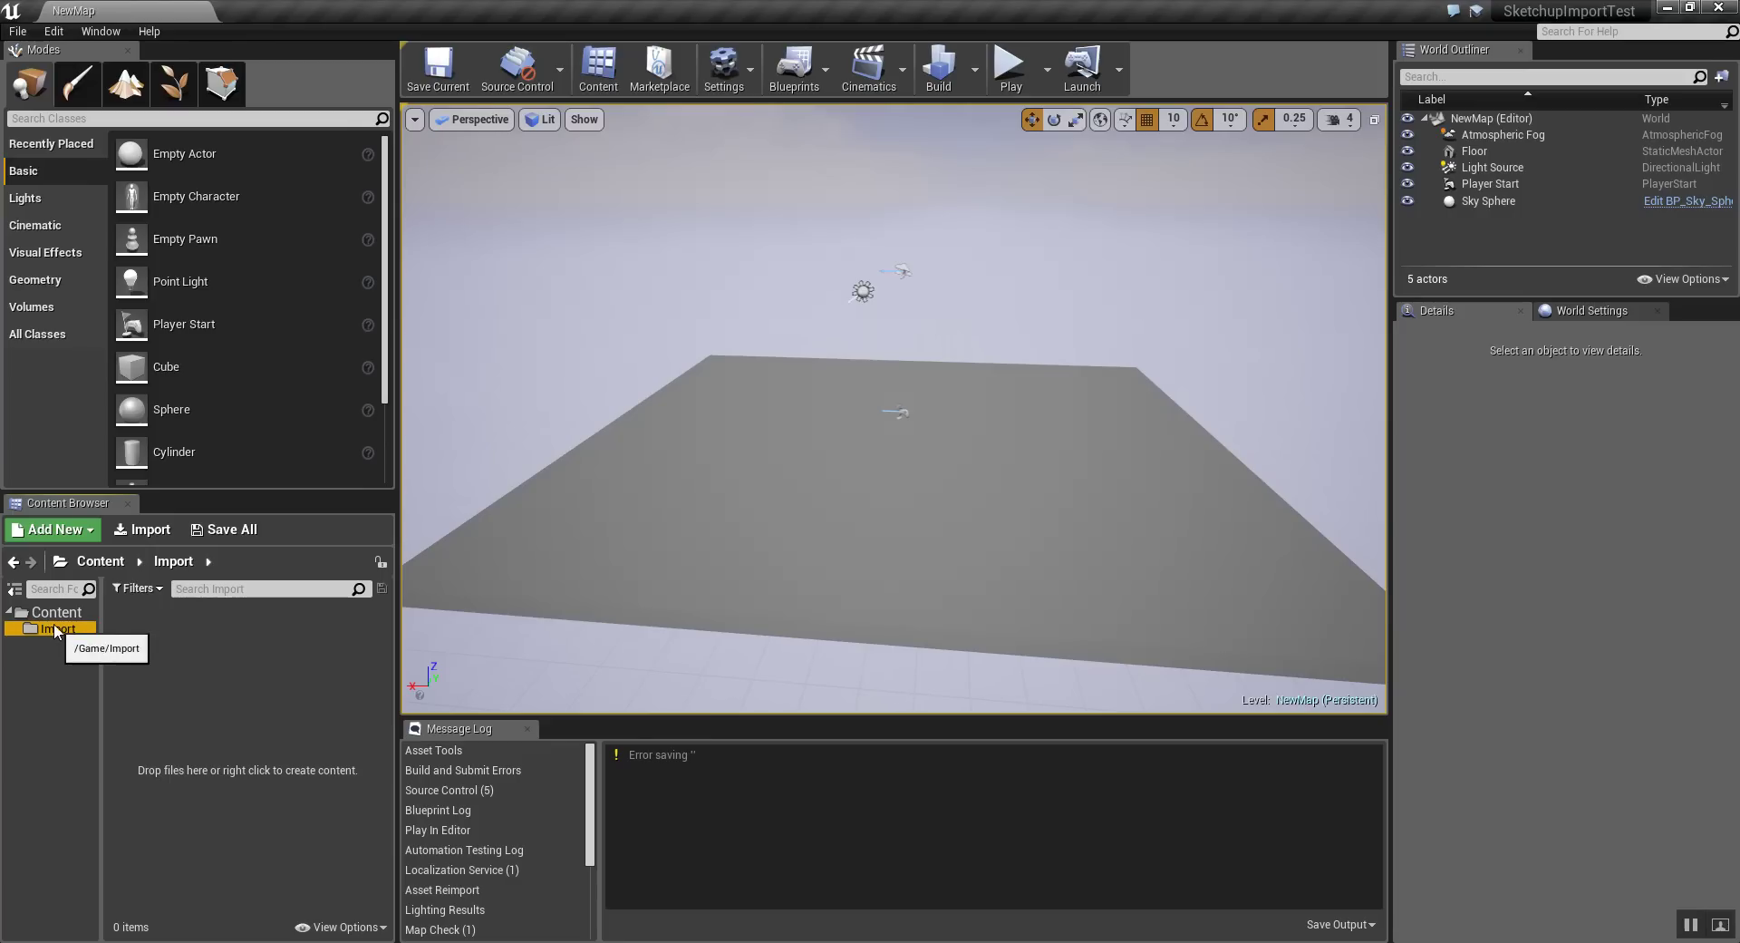
pyautogui.click(88, 614)
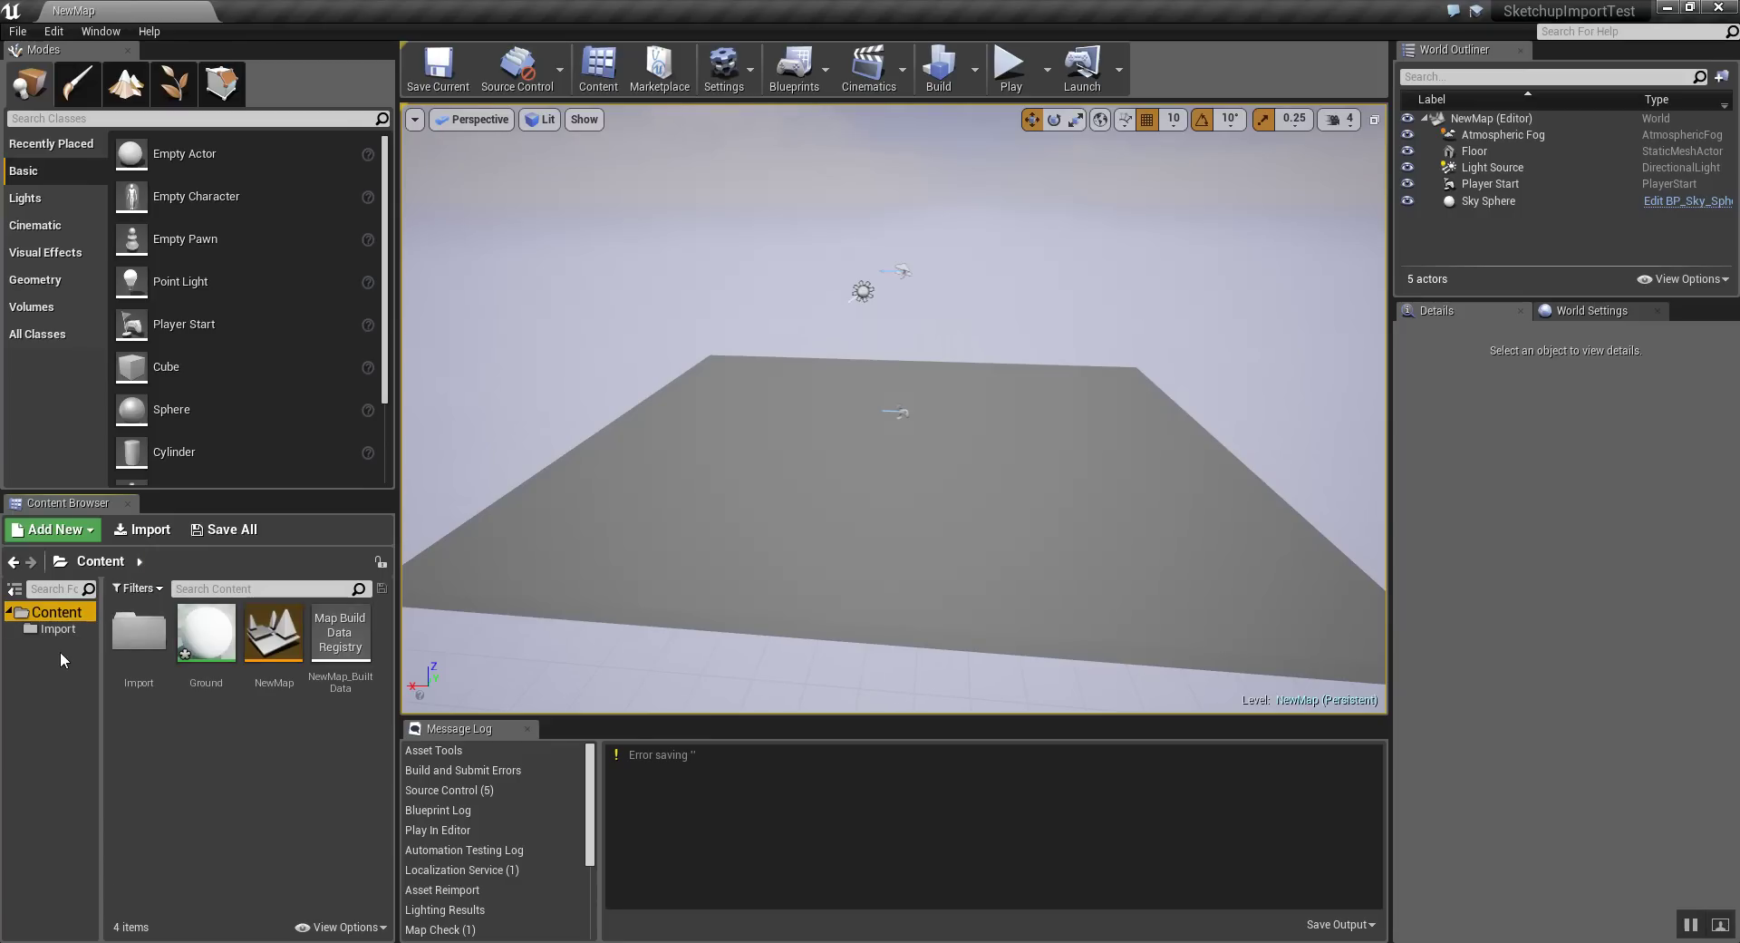
pyautogui.click(53, 630)
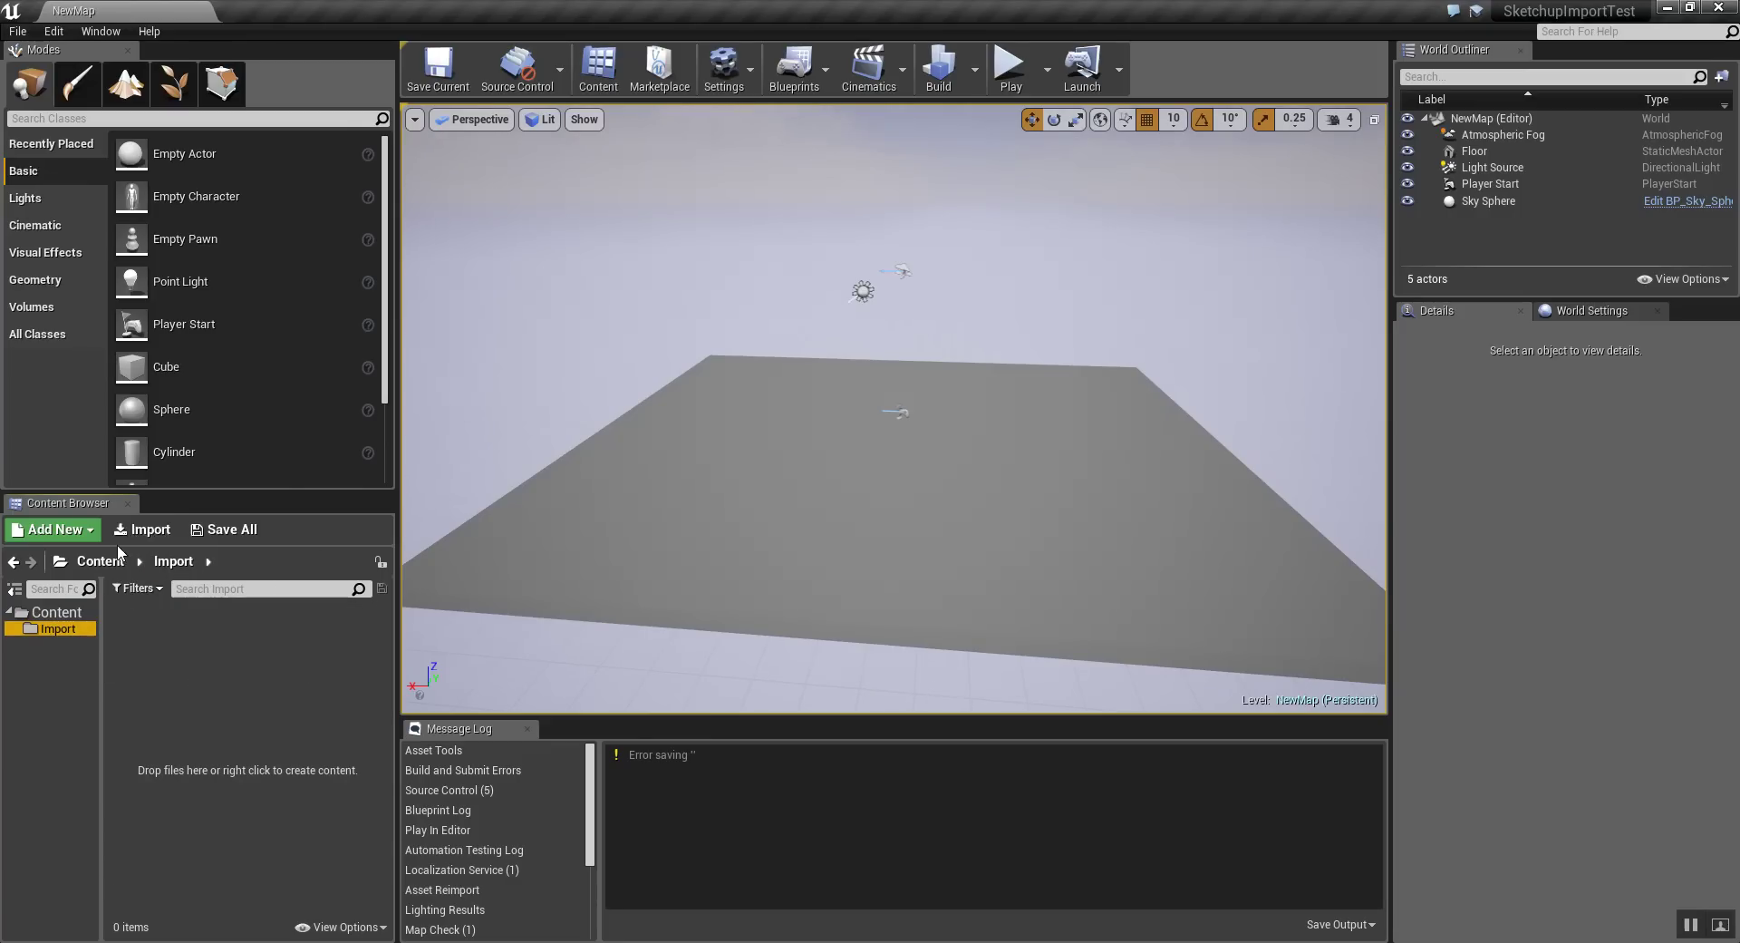
pyautogui.click(134, 536)
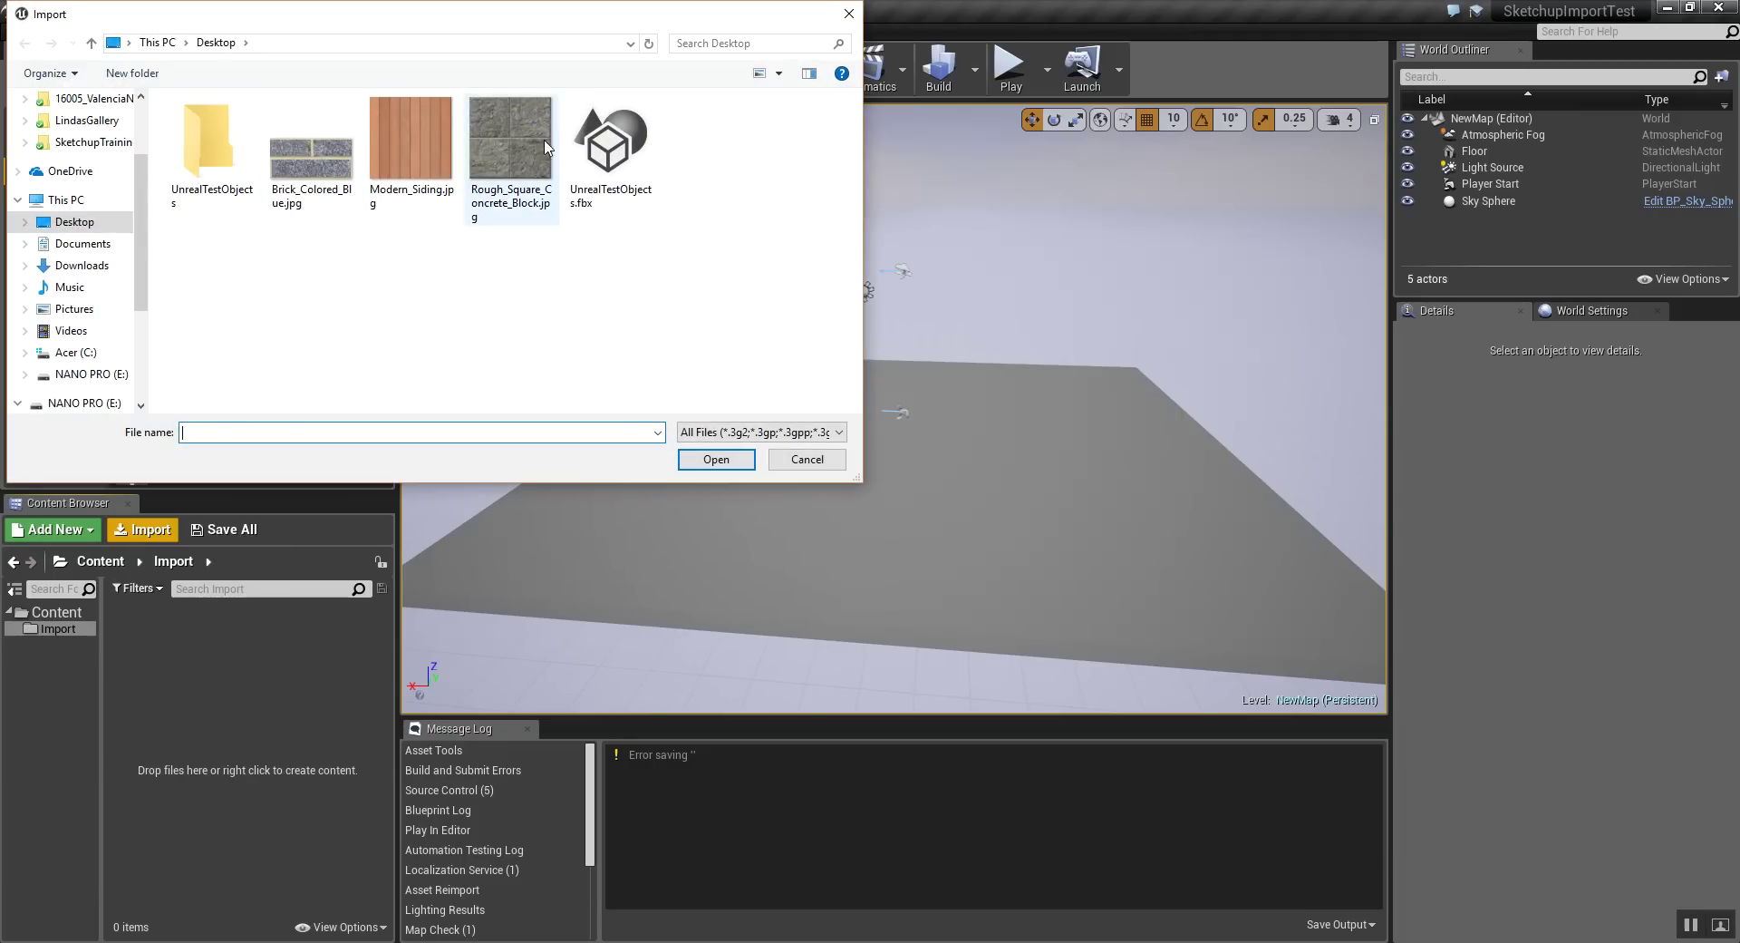
# Step: Import UnrealTestObjects.fbx from the Desktop into the Import folder using Import All
pyautogui.click(619, 133)
pyautogui.click(720, 460)
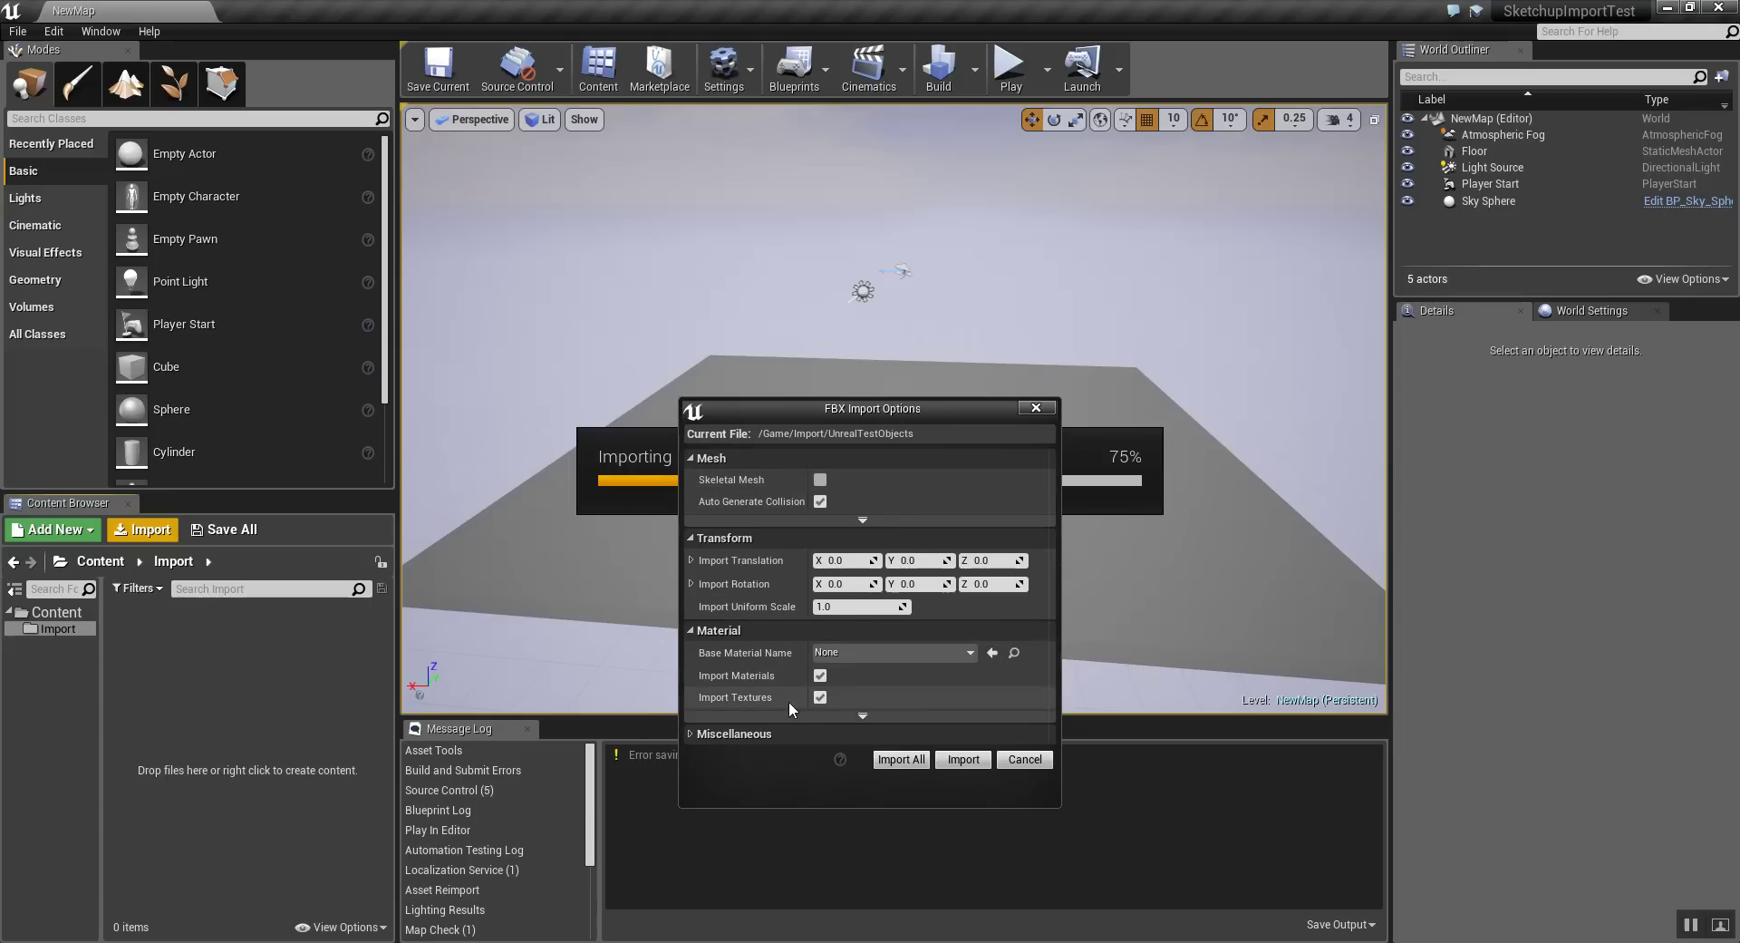
pyautogui.click(906, 756)
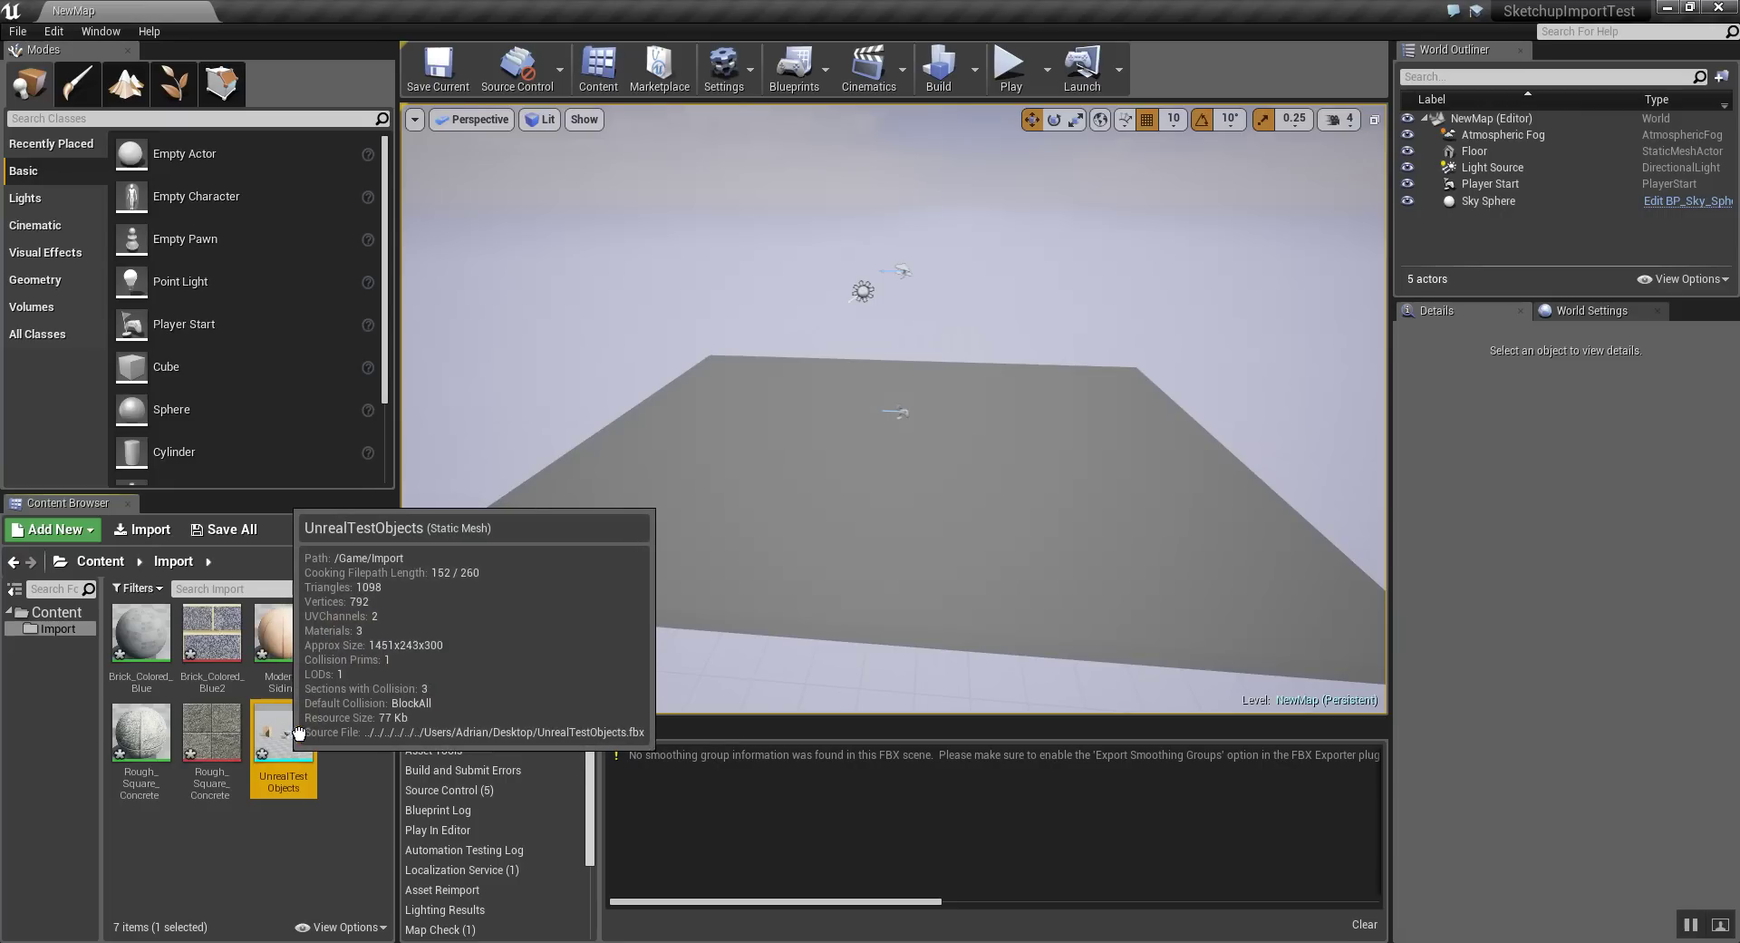
pyautogui.moveTo(288, 734)
pyautogui.mouseDown()
pyautogui.moveTo(988, 519)
pyautogui.moveTo(1156, 501)
pyautogui.mouseUp()
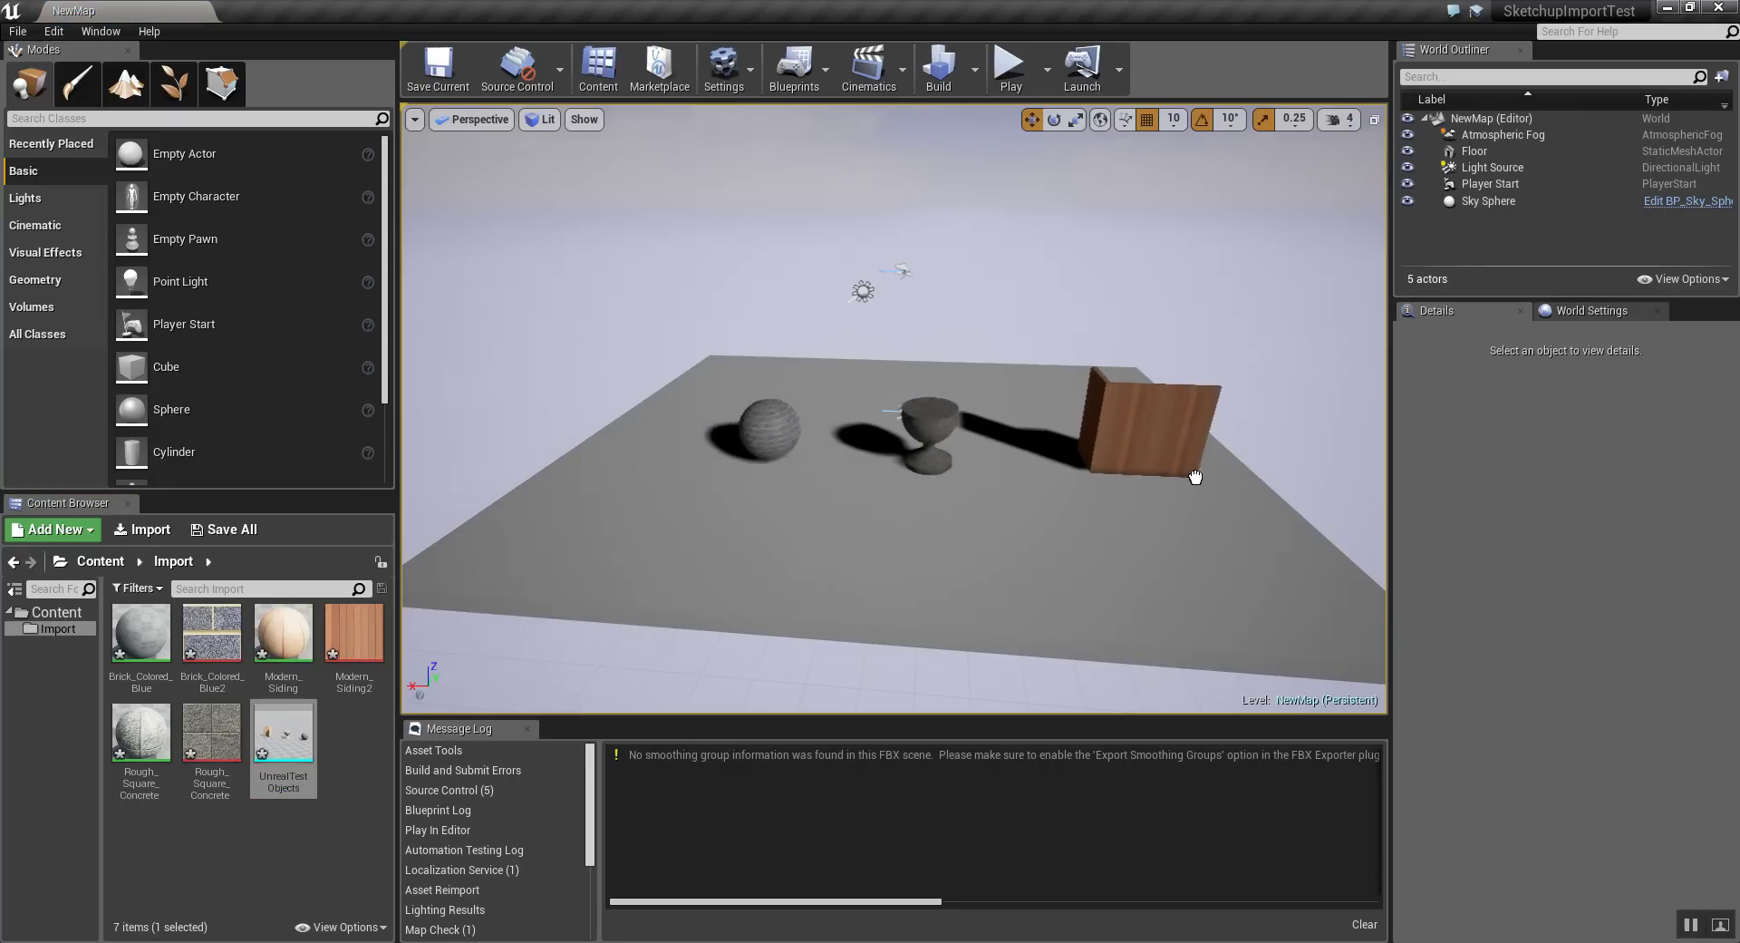
# Step: Place the UnrealTestObjects mesh on the level floor and orbit to inspect the wall, goblet and sphere
pyautogui.moveTo(1156, 502); pyautogui.dragTo(1157, 500)
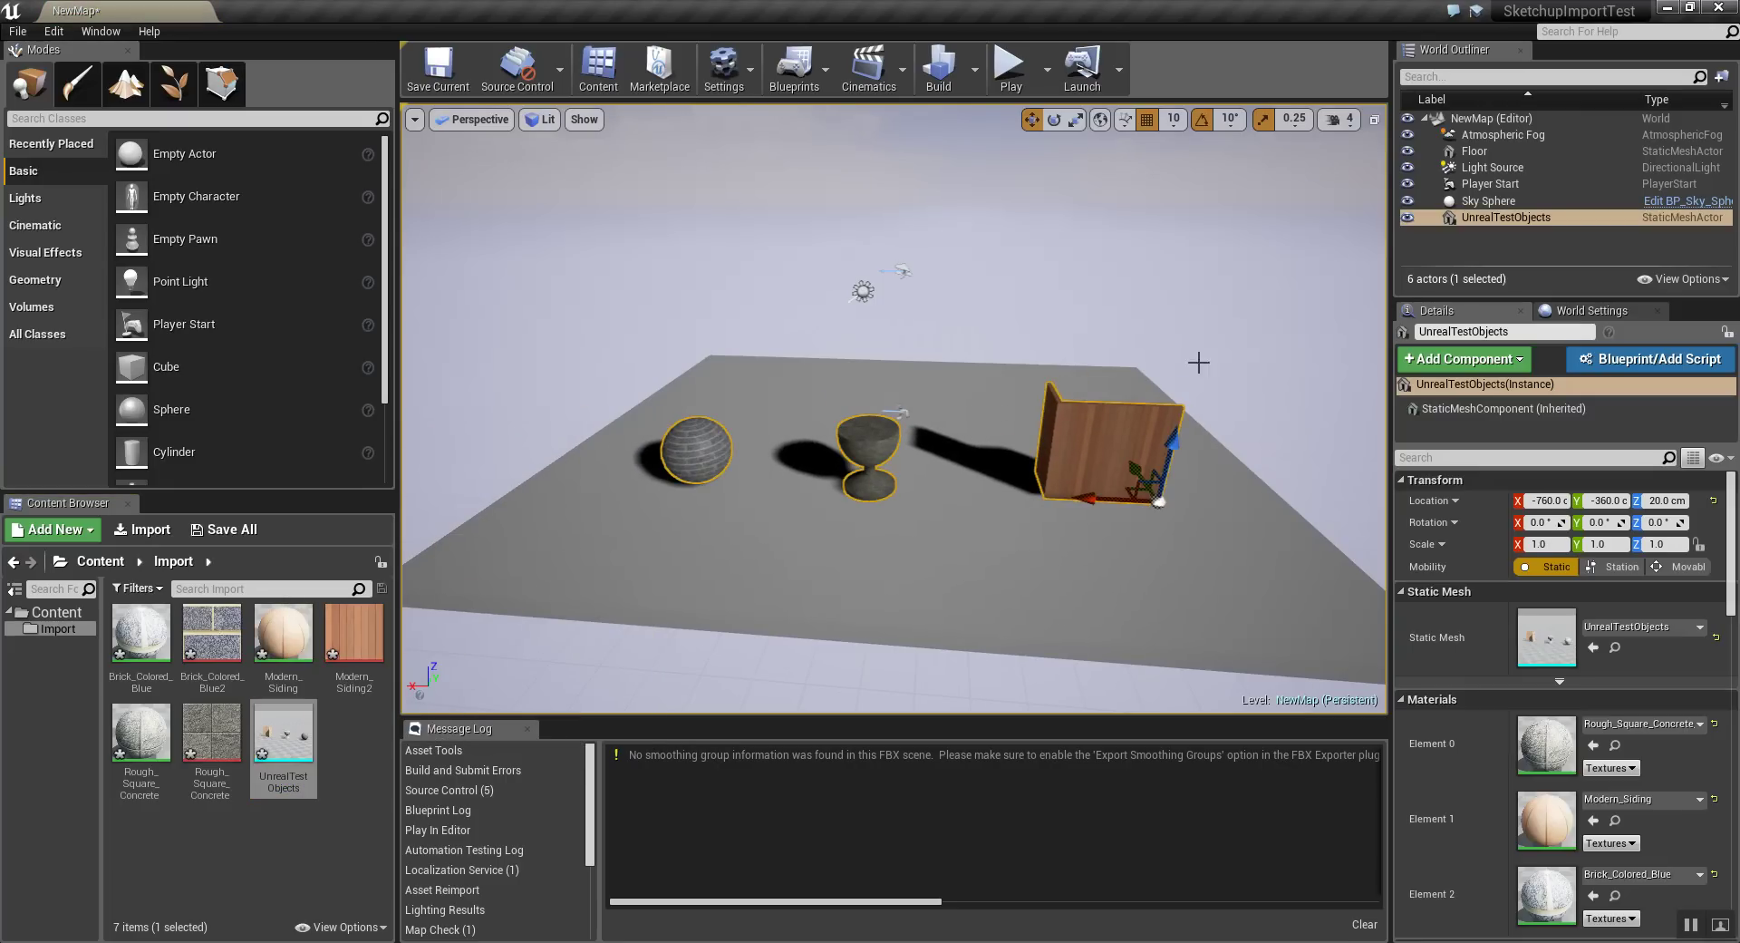
pyautogui.click(1296, 472)
pyautogui.scroll(2, 1105, 509)
pyautogui.scroll(2, 1105, 509)
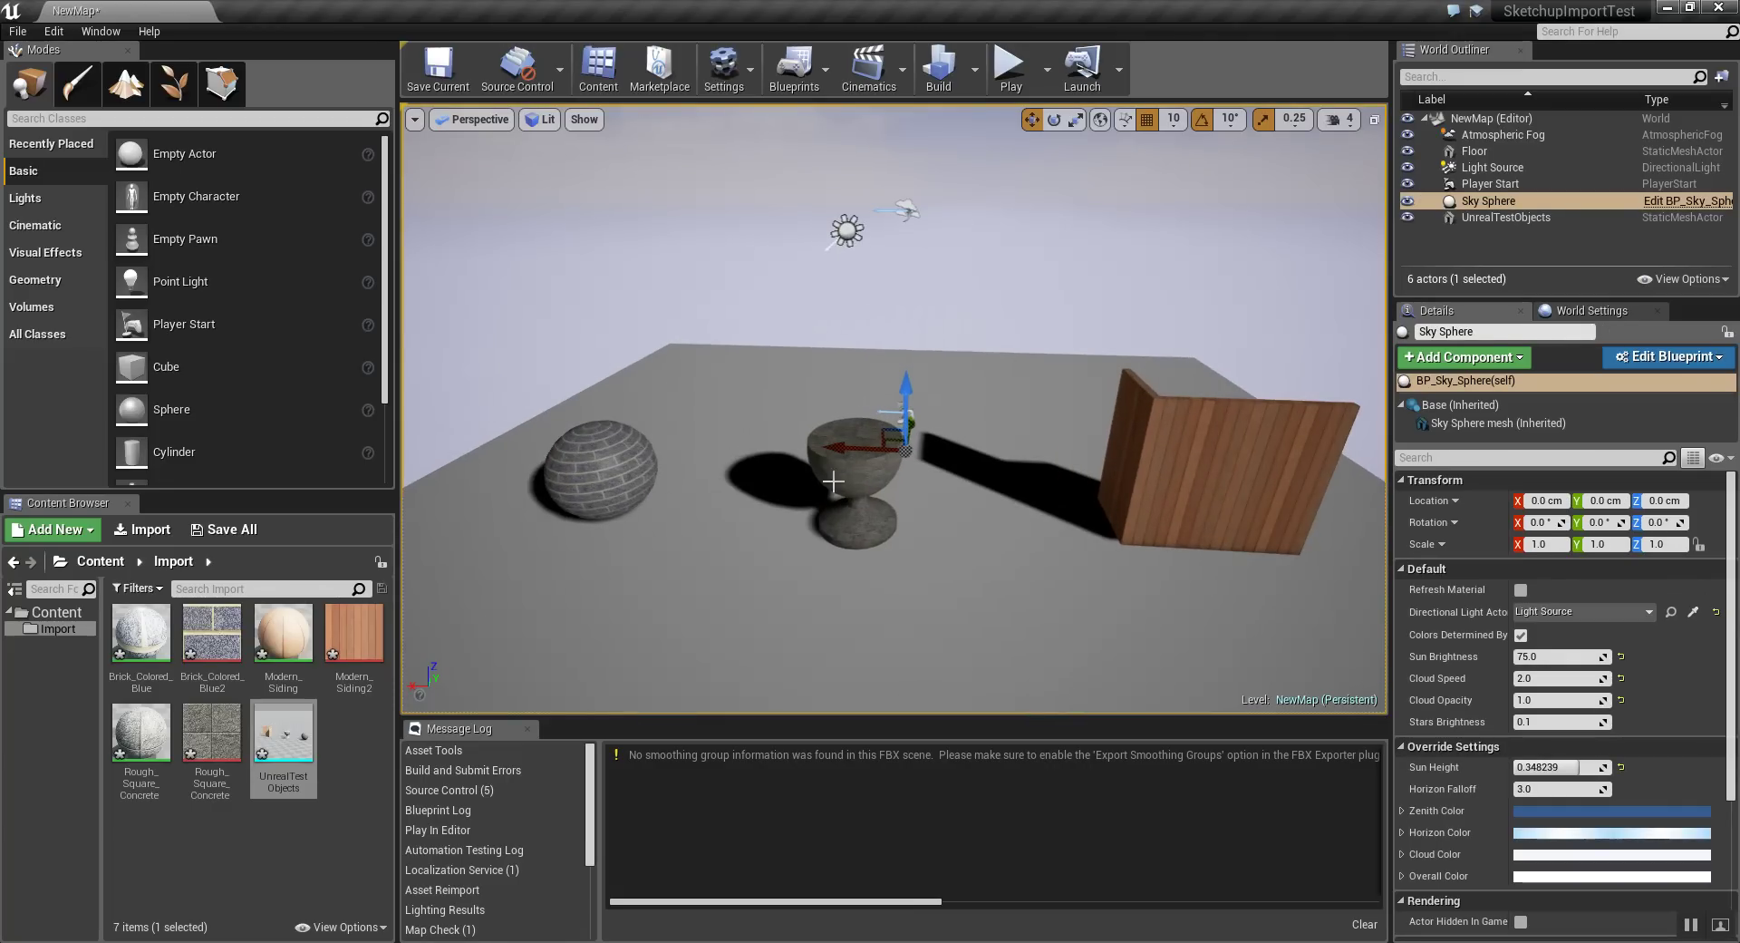
pyautogui.moveTo(895, 407); pyautogui.dragTo(997, 390)
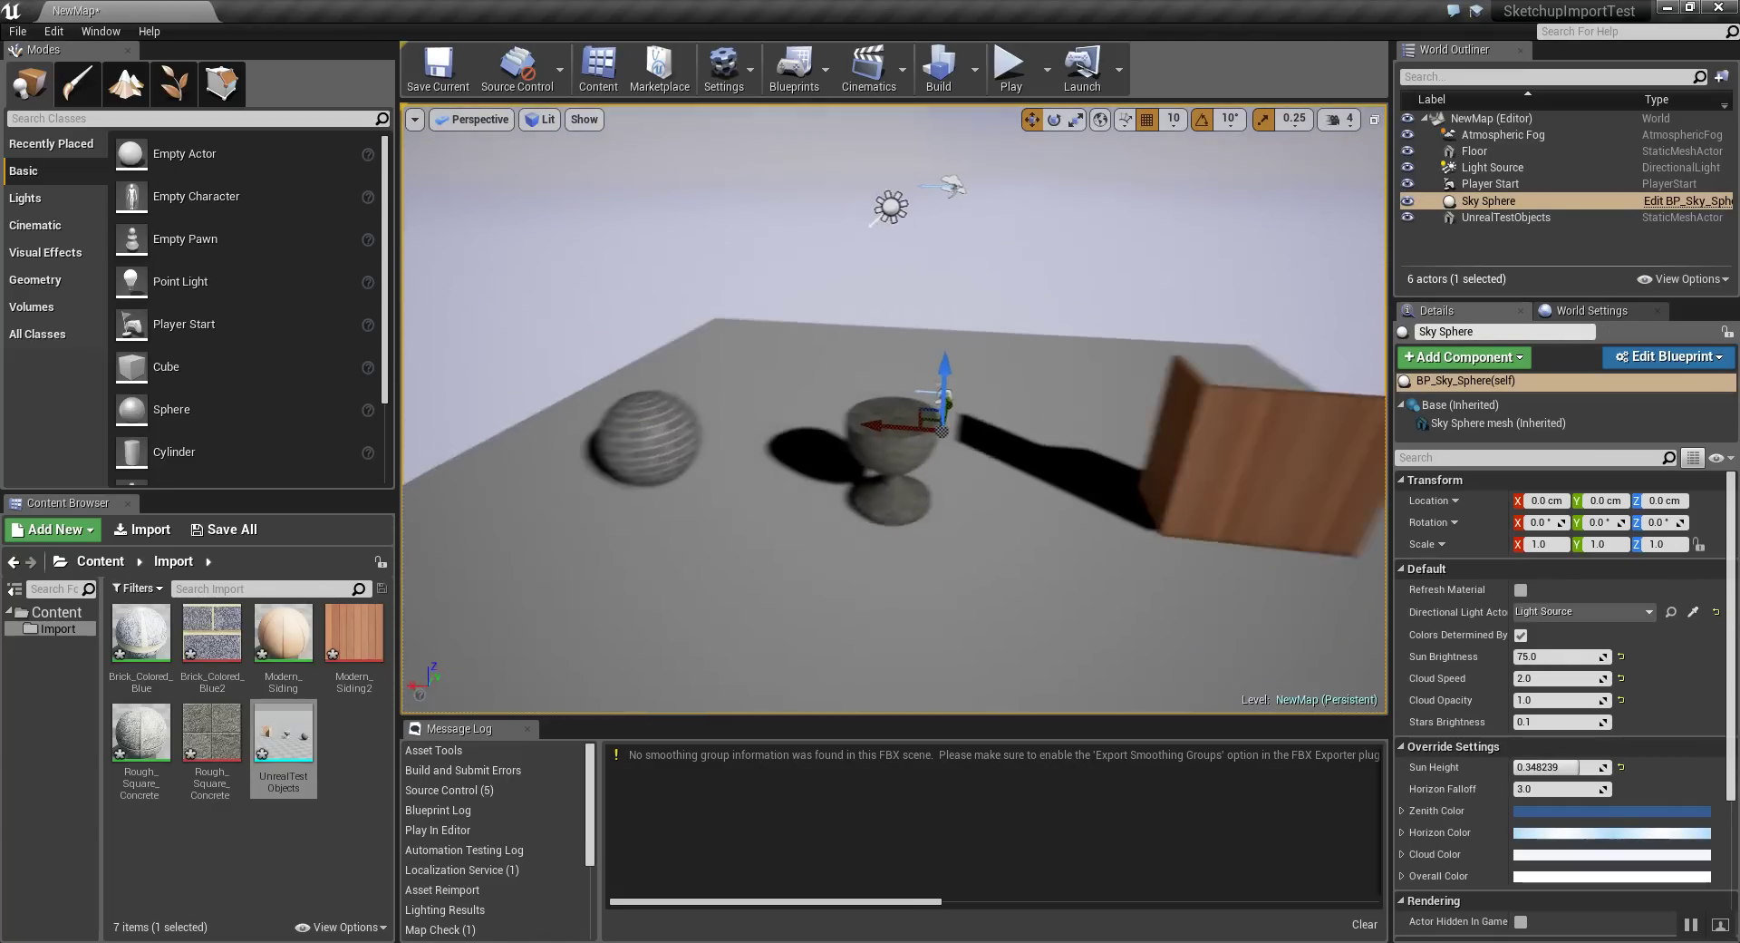
pyautogui.moveTo(860, 539); pyautogui.dragTo(915, 538)
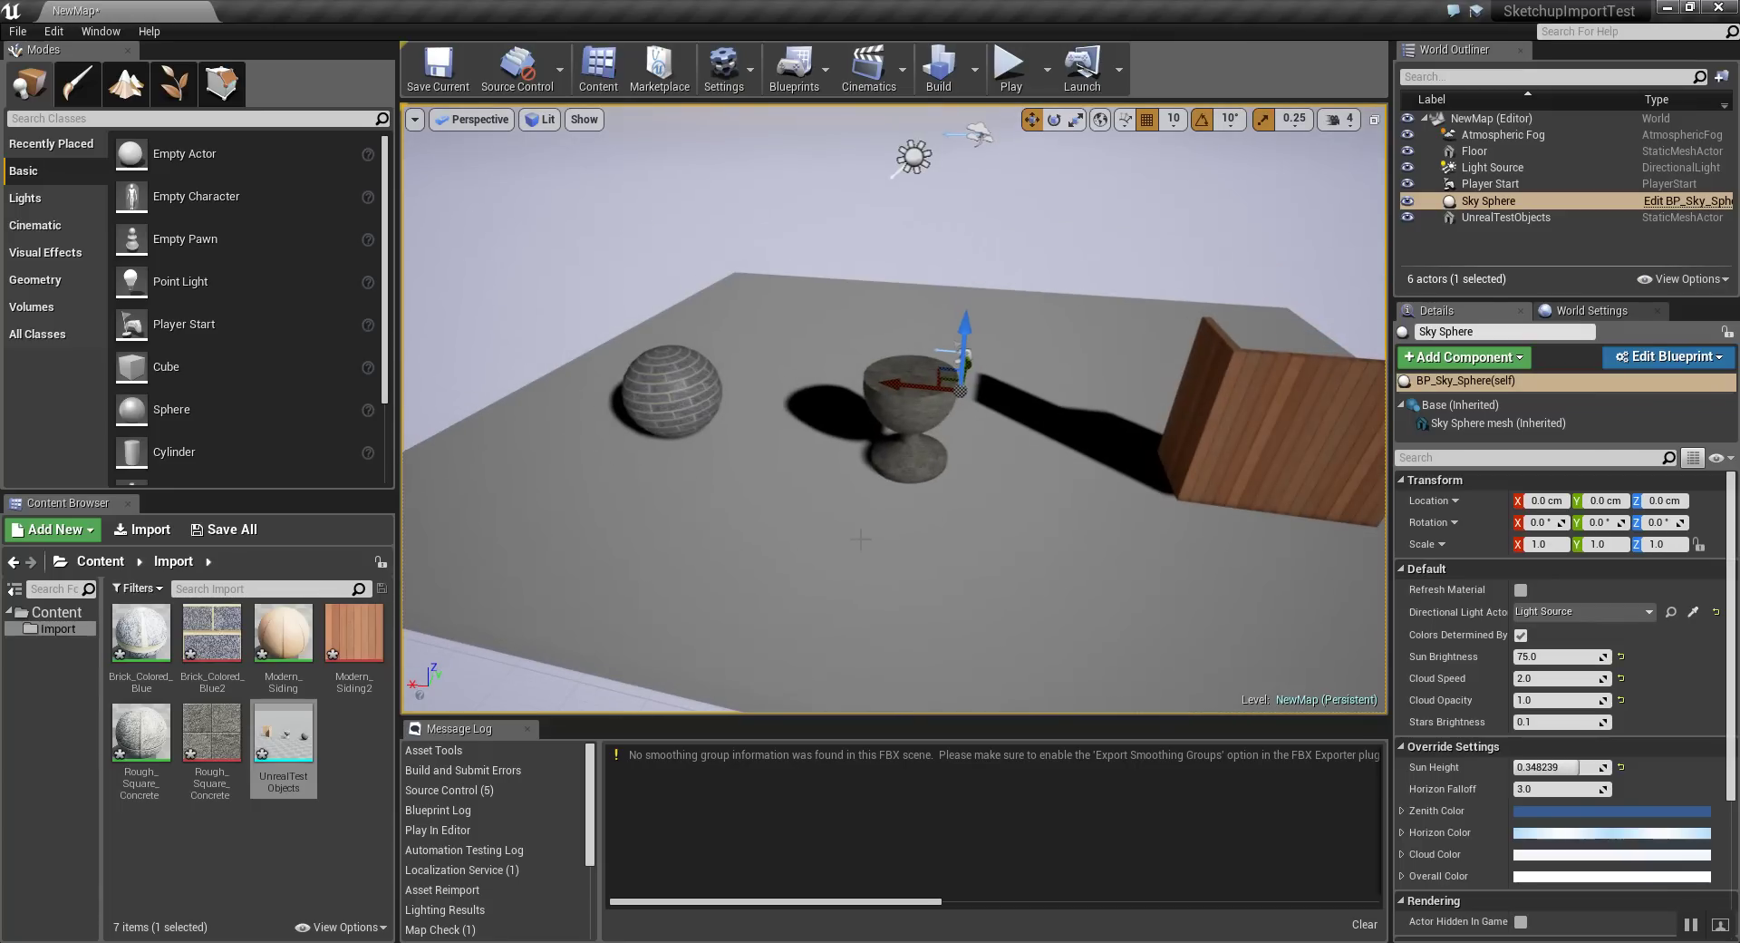
pyautogui.click(938, 68)
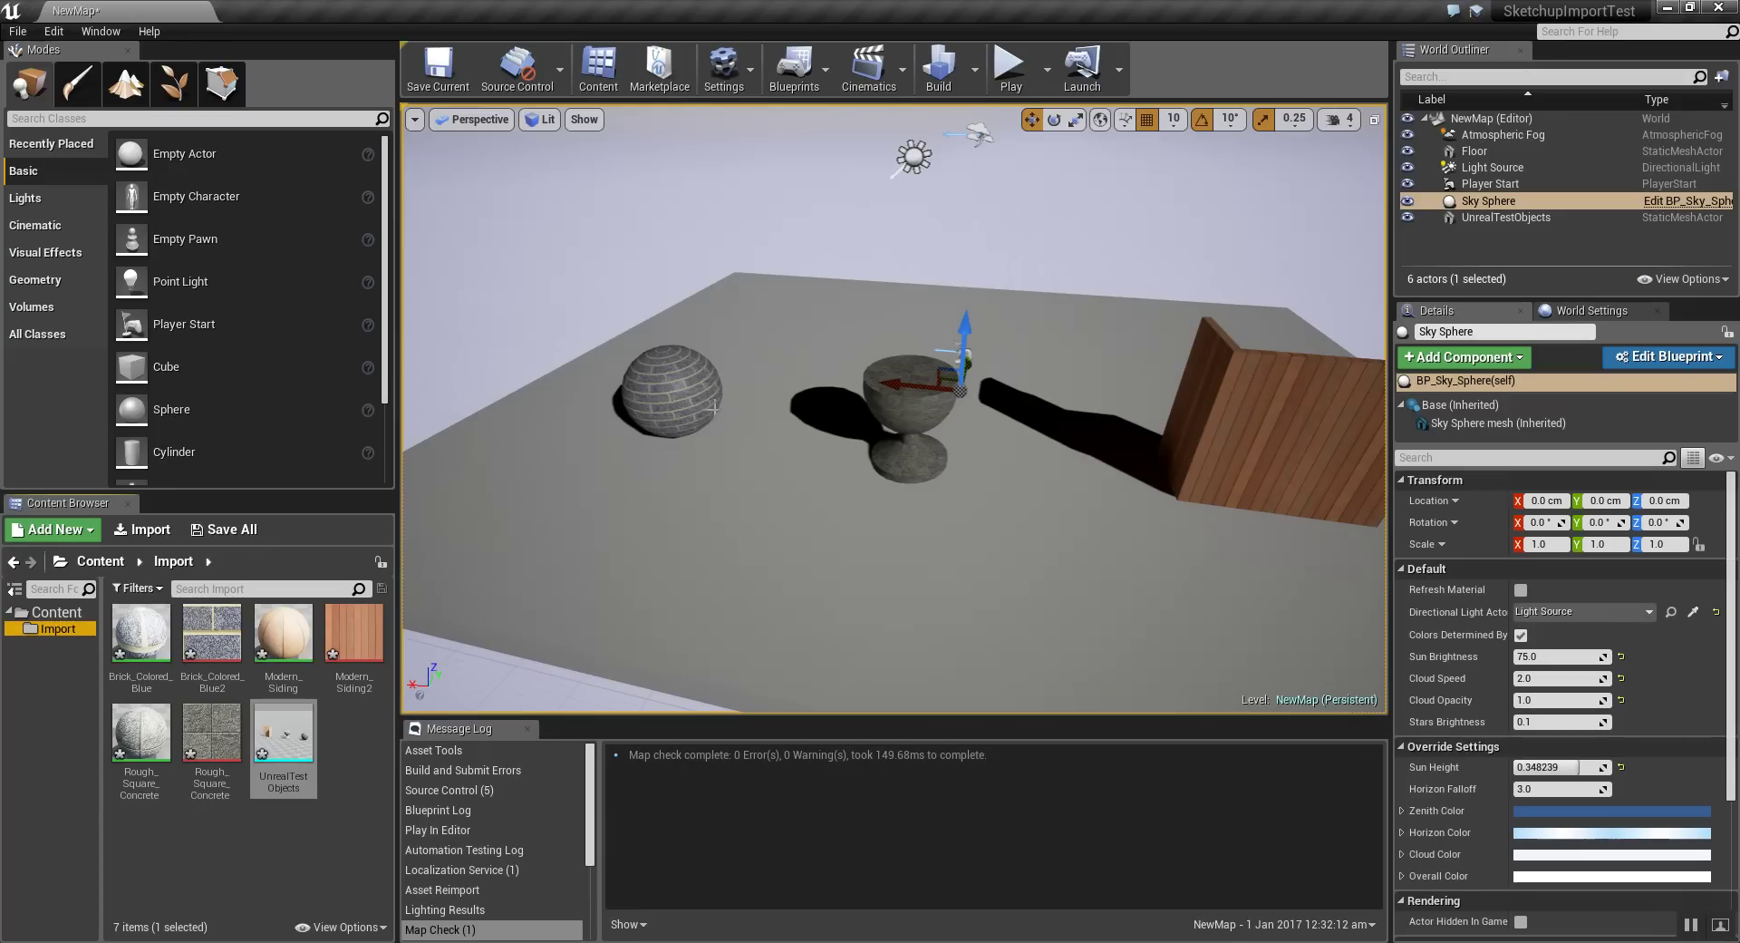
# Step: Look around the rebuilt scene, select the UnrealTestObjects mesh, and start playing the level in the editor
pyautogui.scroll(2, 770, 406)
pyautogui.scroll(2, 861, 404)
pyautogui.scroll(-4, 1001, 397)
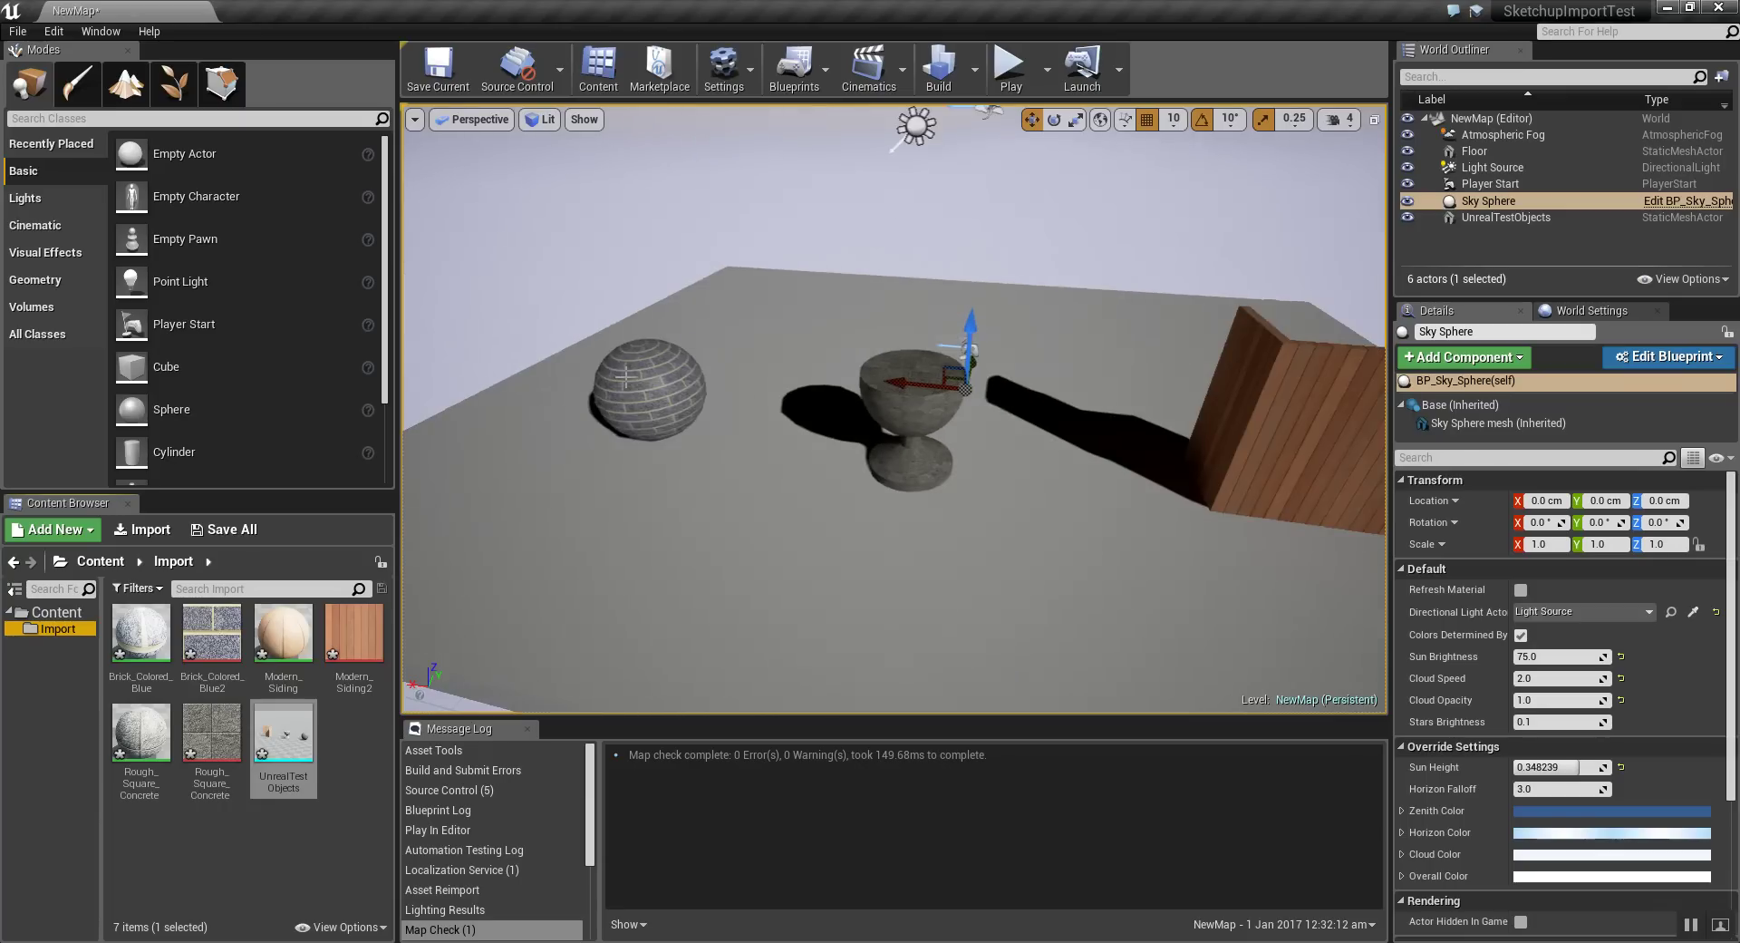
pyautogui.scroll(-3, 790, 405)
pyautogui.moveTo(1023, 481); pyautogui.dragTo(946, 514, button='right')
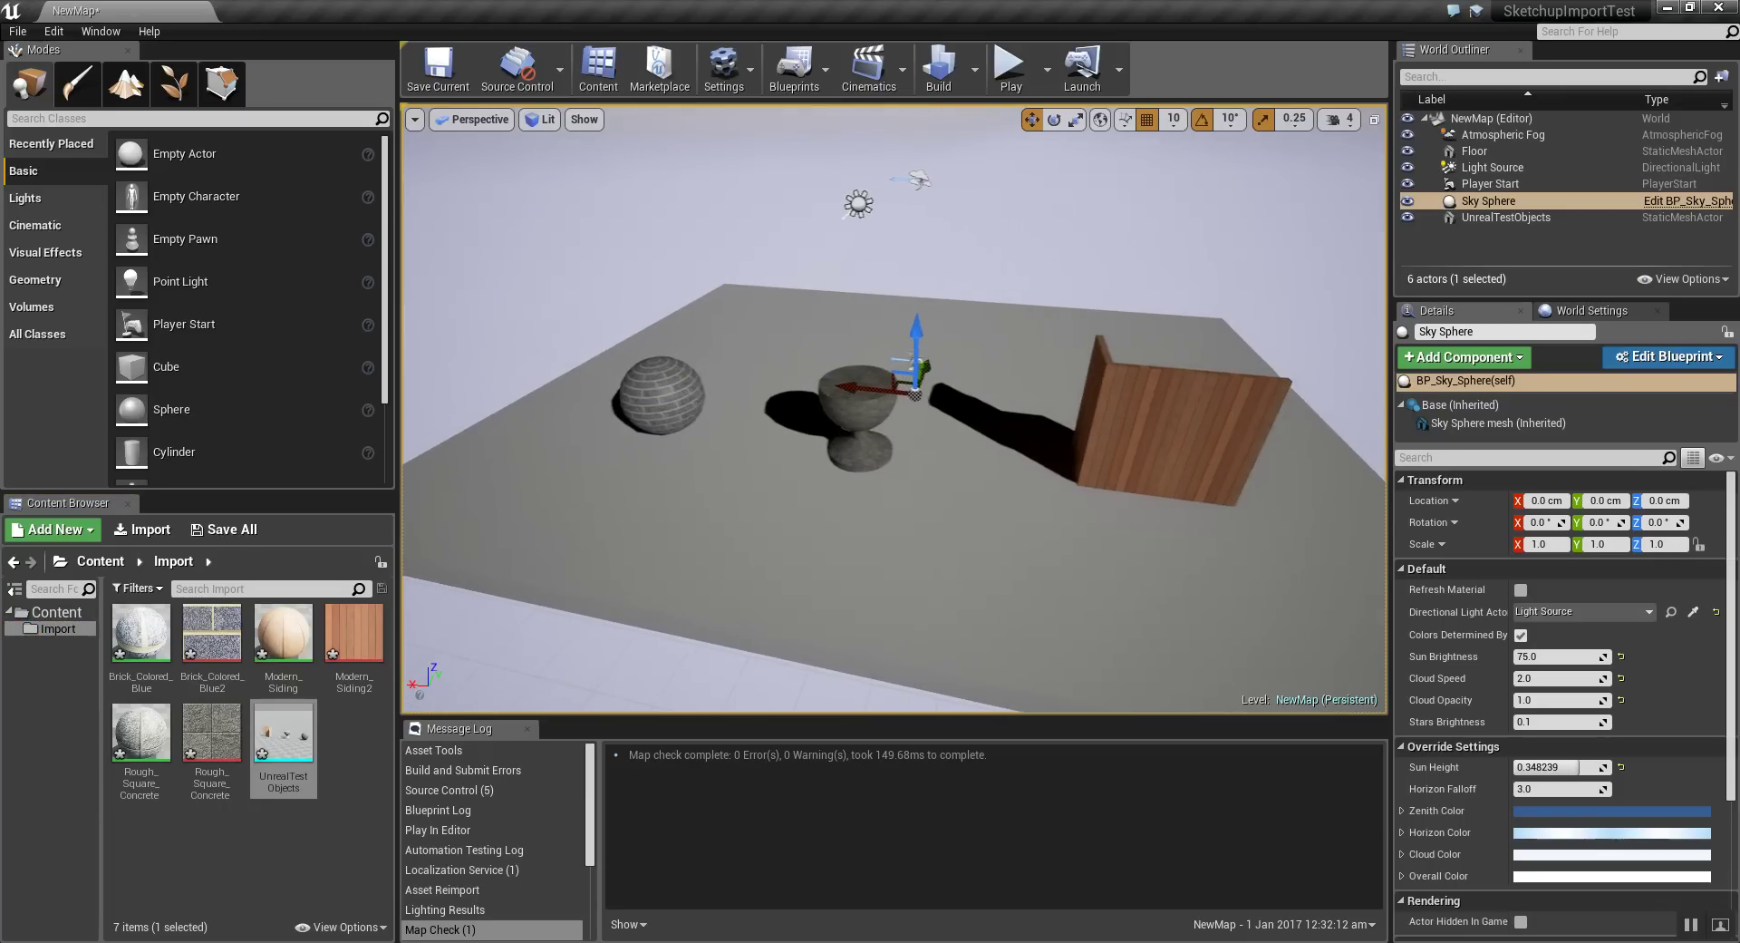
pyautogui.scroll(-2, 947, 514)
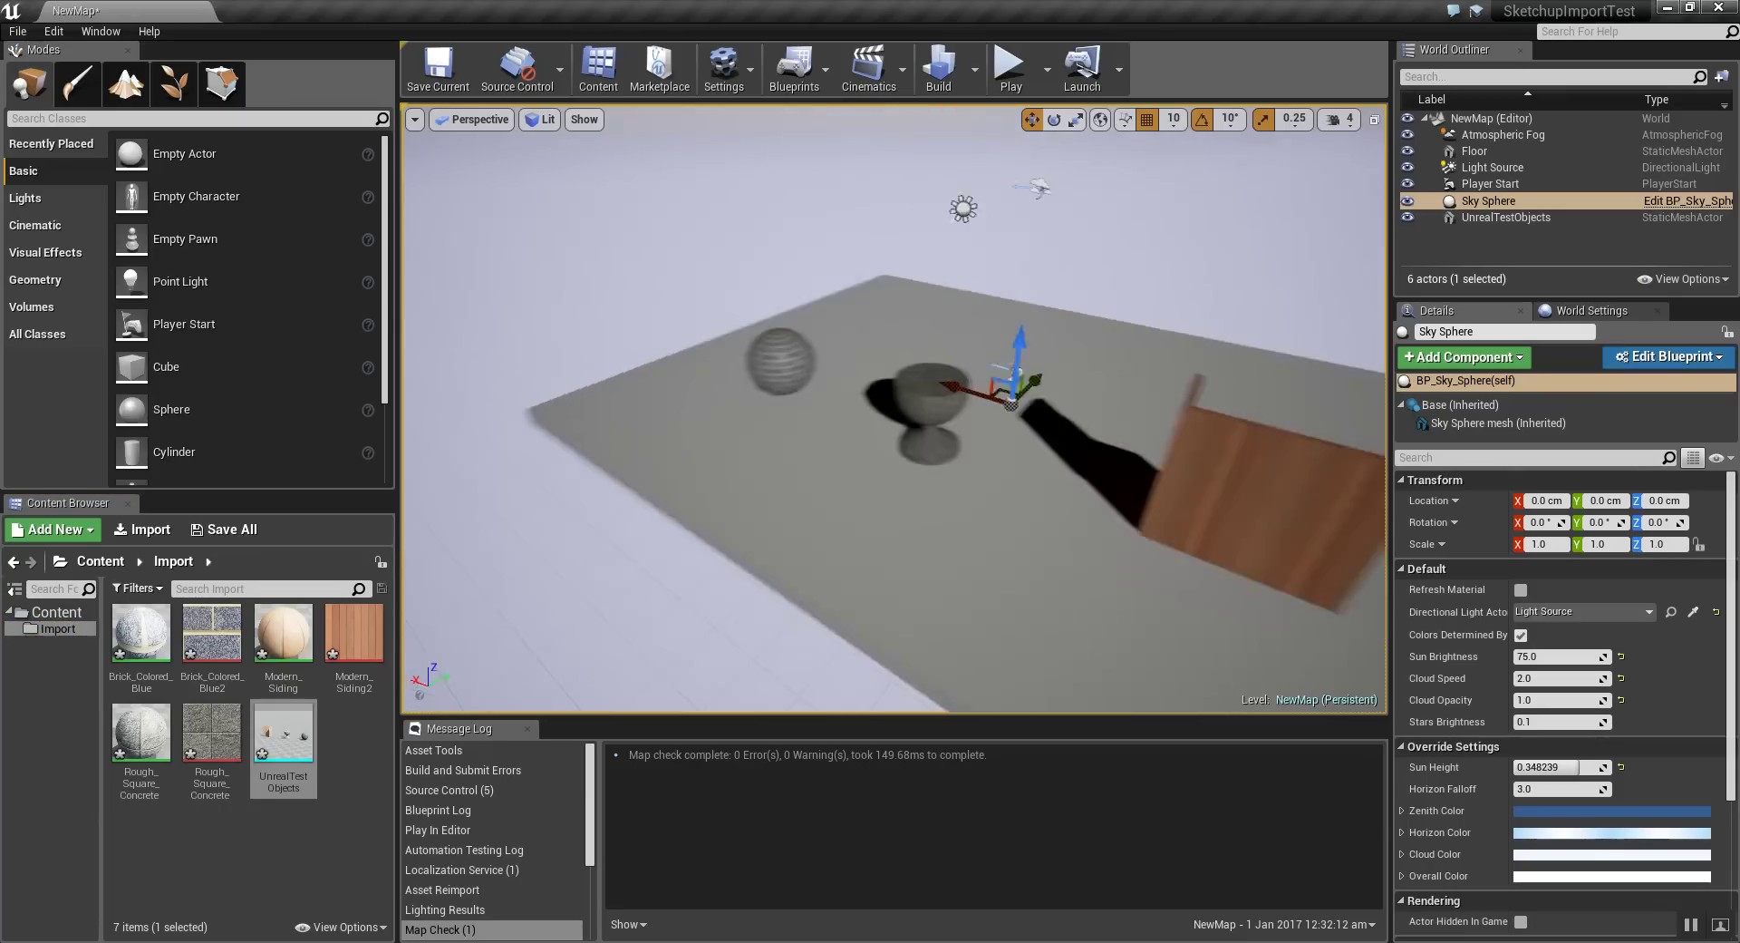
pyautogui.scroll(2, 906, 521)
pyautogui.scroll(2, 853, 539)
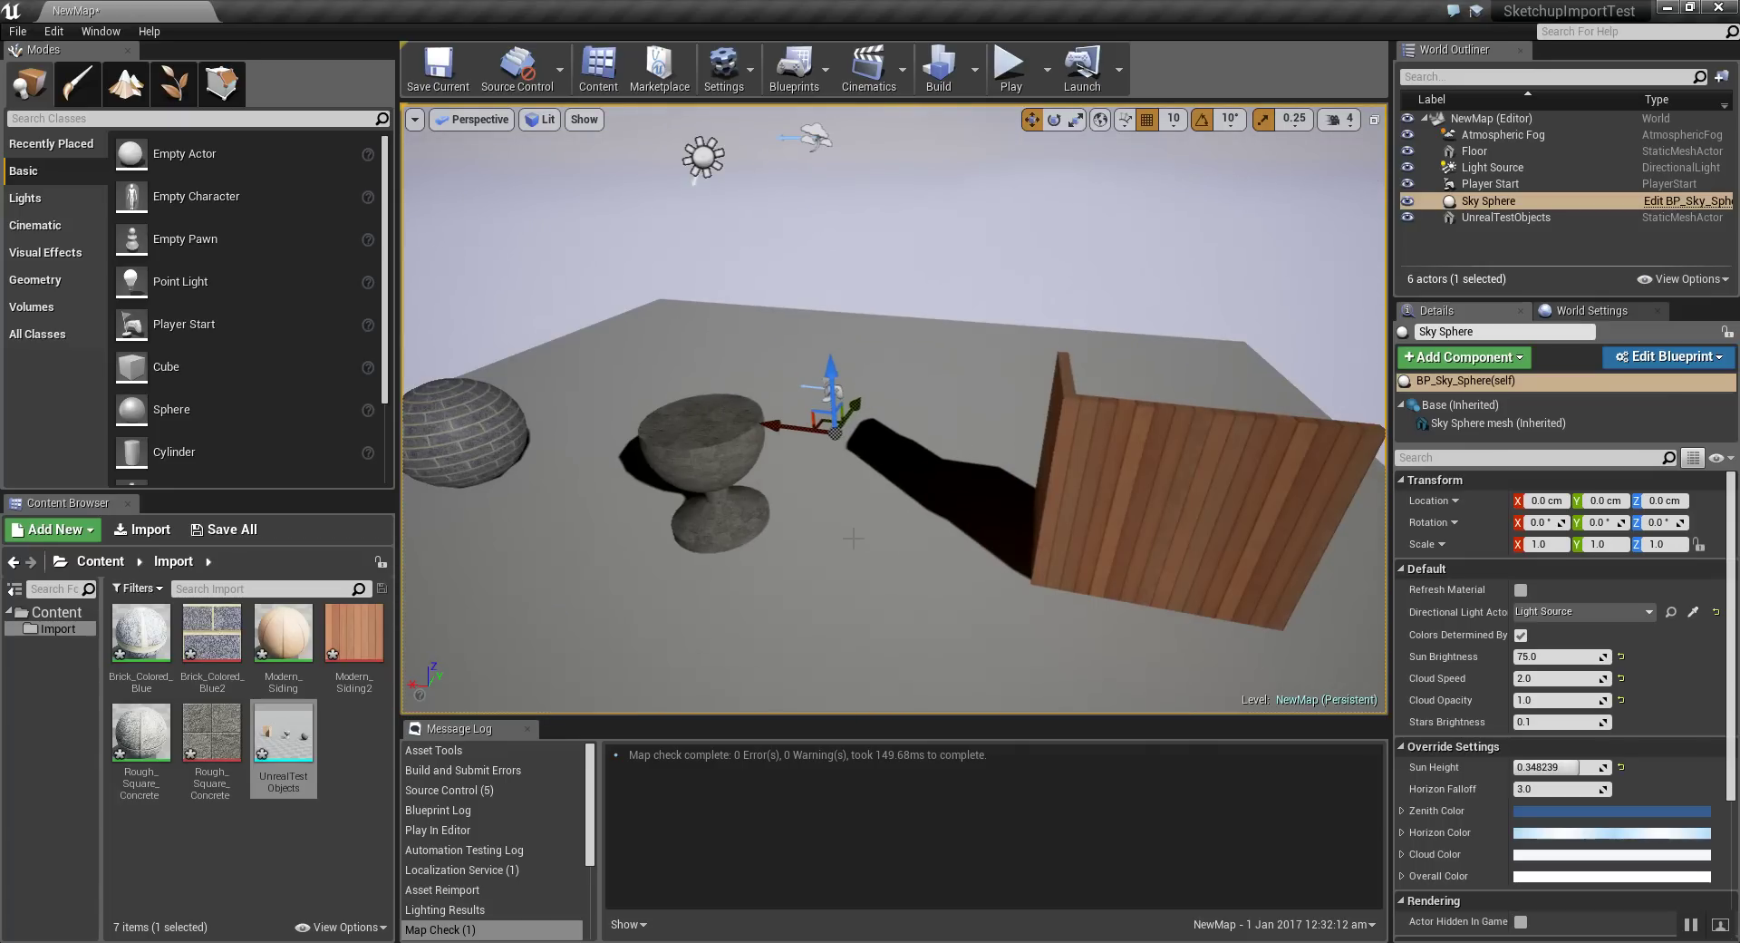
pyautogui.scroll(-3, 735, 465)
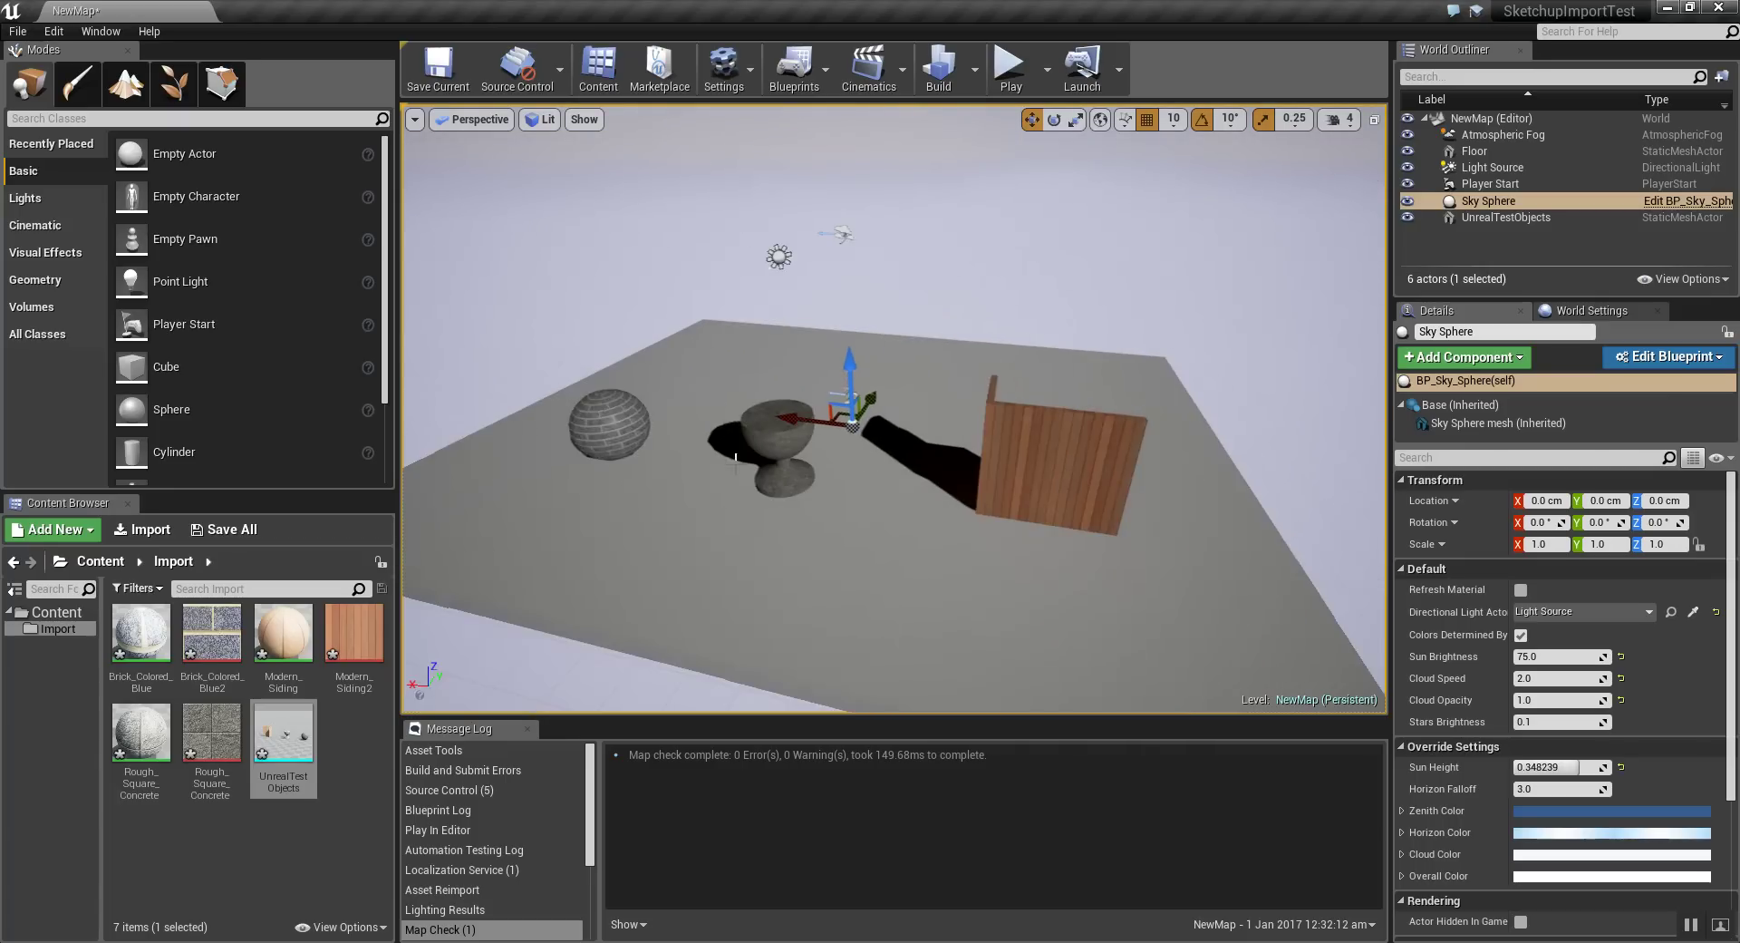
pyautogui.scroll(2, 735, 465)
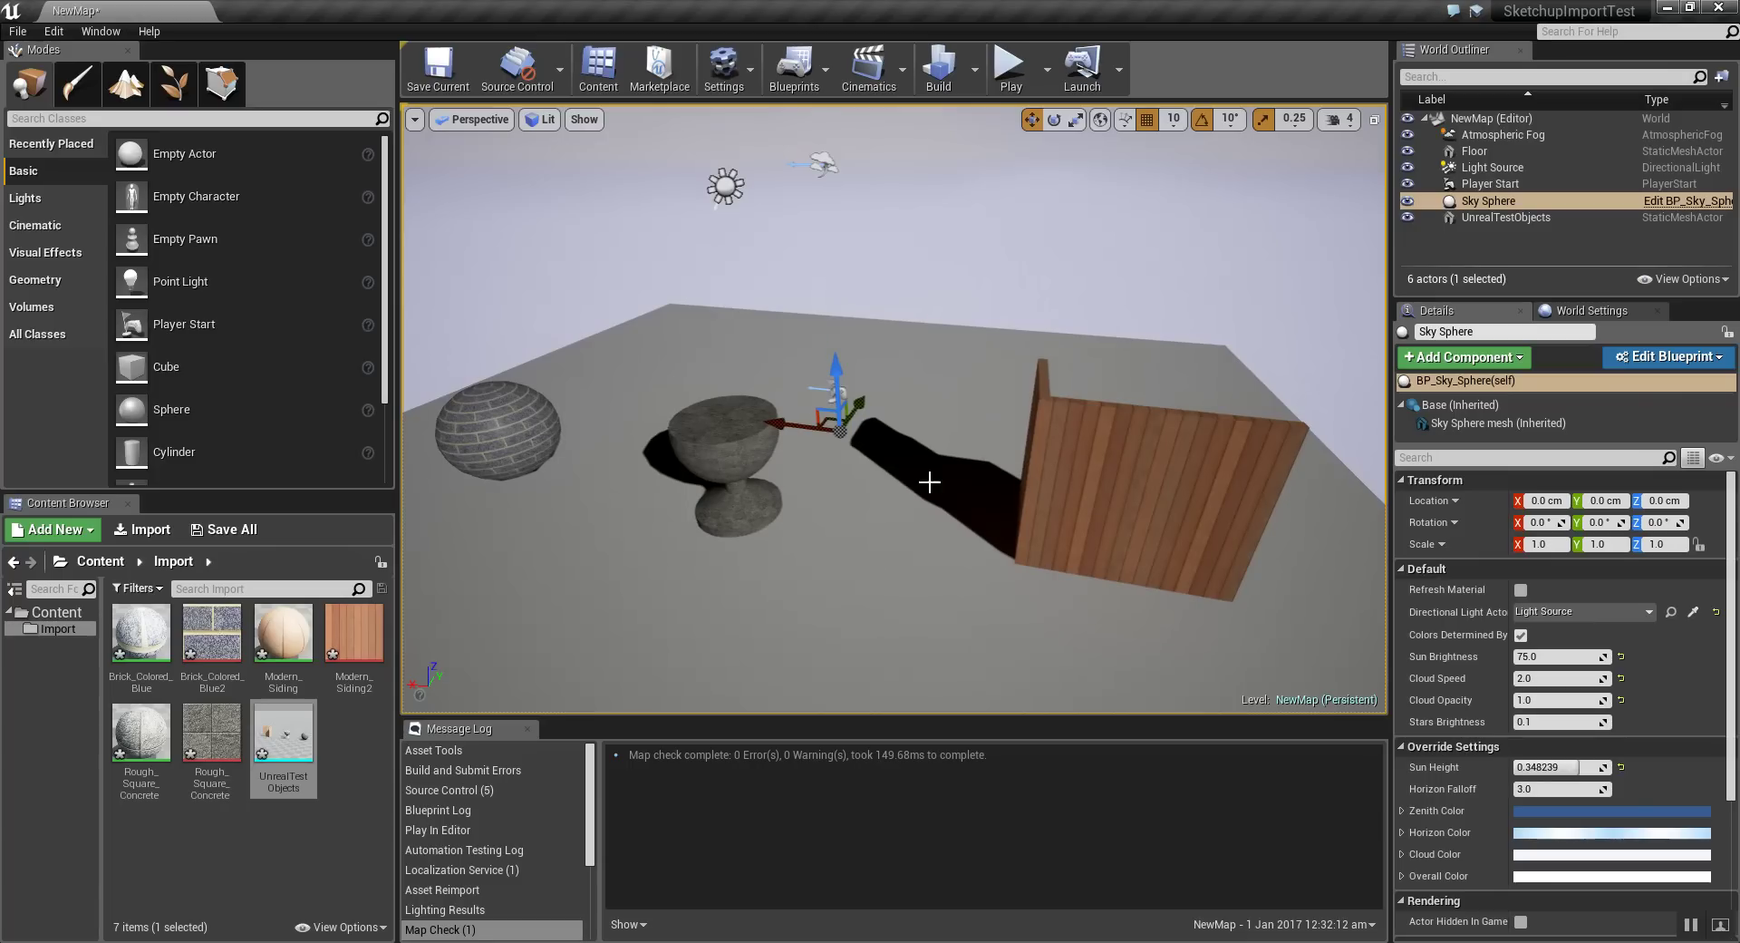
pyautogui.click(1245, 507)
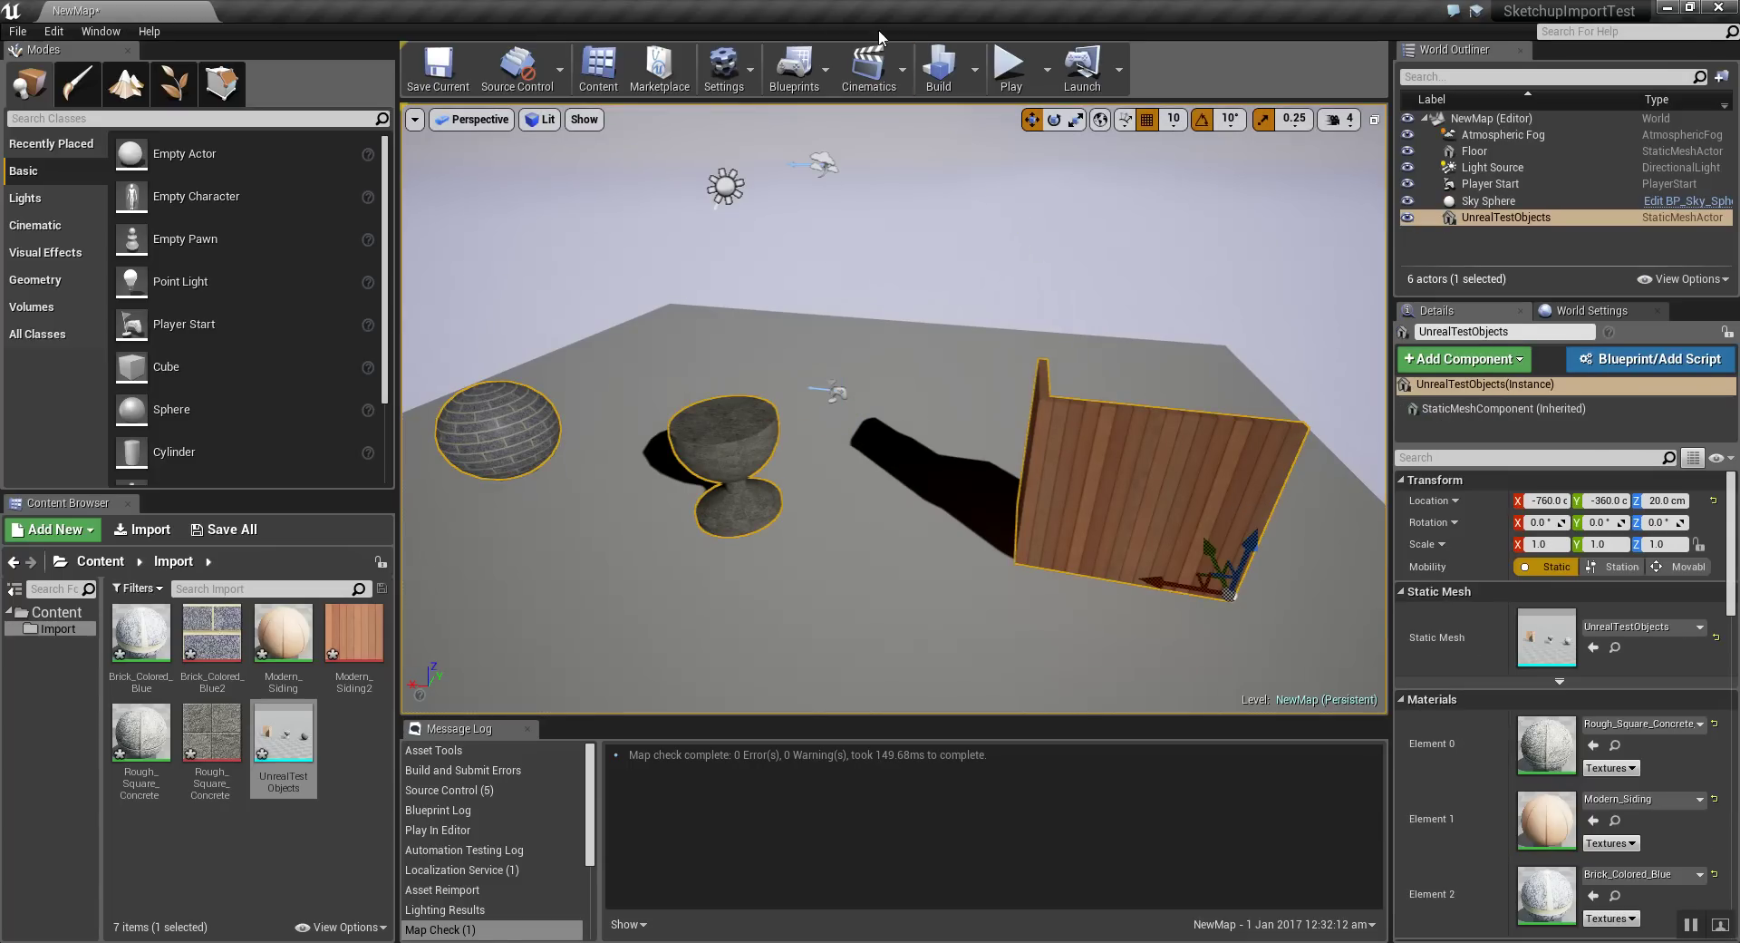
pyautogui.click(1011, 68)
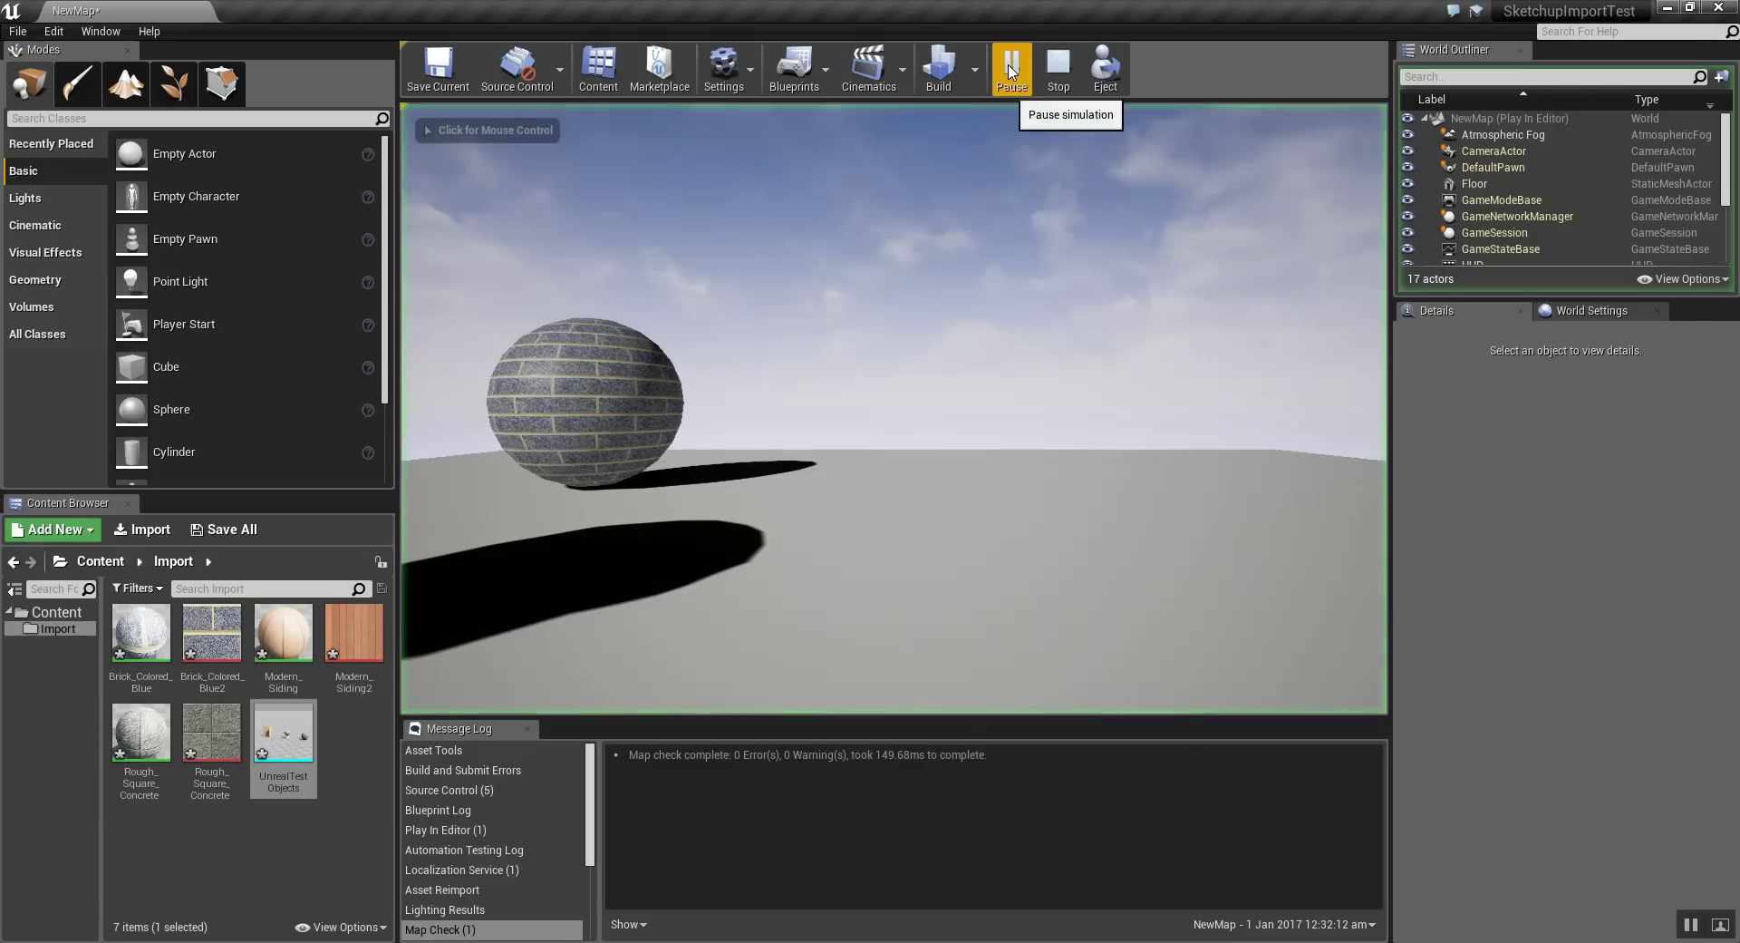
pyautogui.click(988, 471)
pyautogui.press('w')
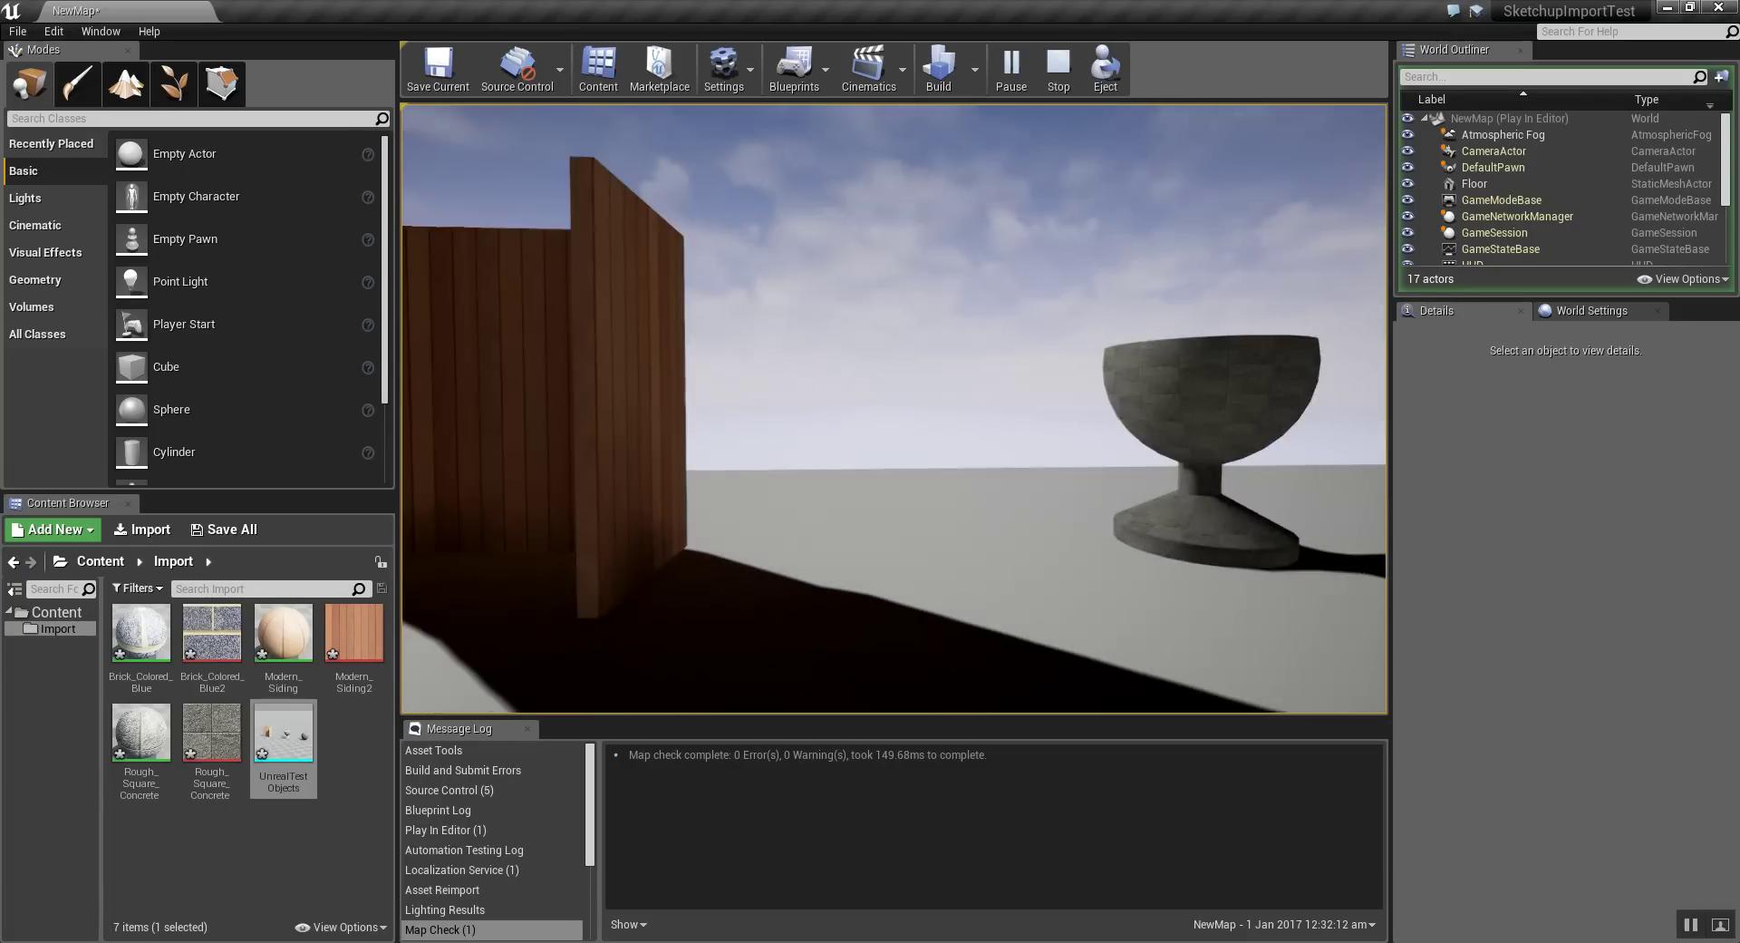
pyautogui.press('Escape')
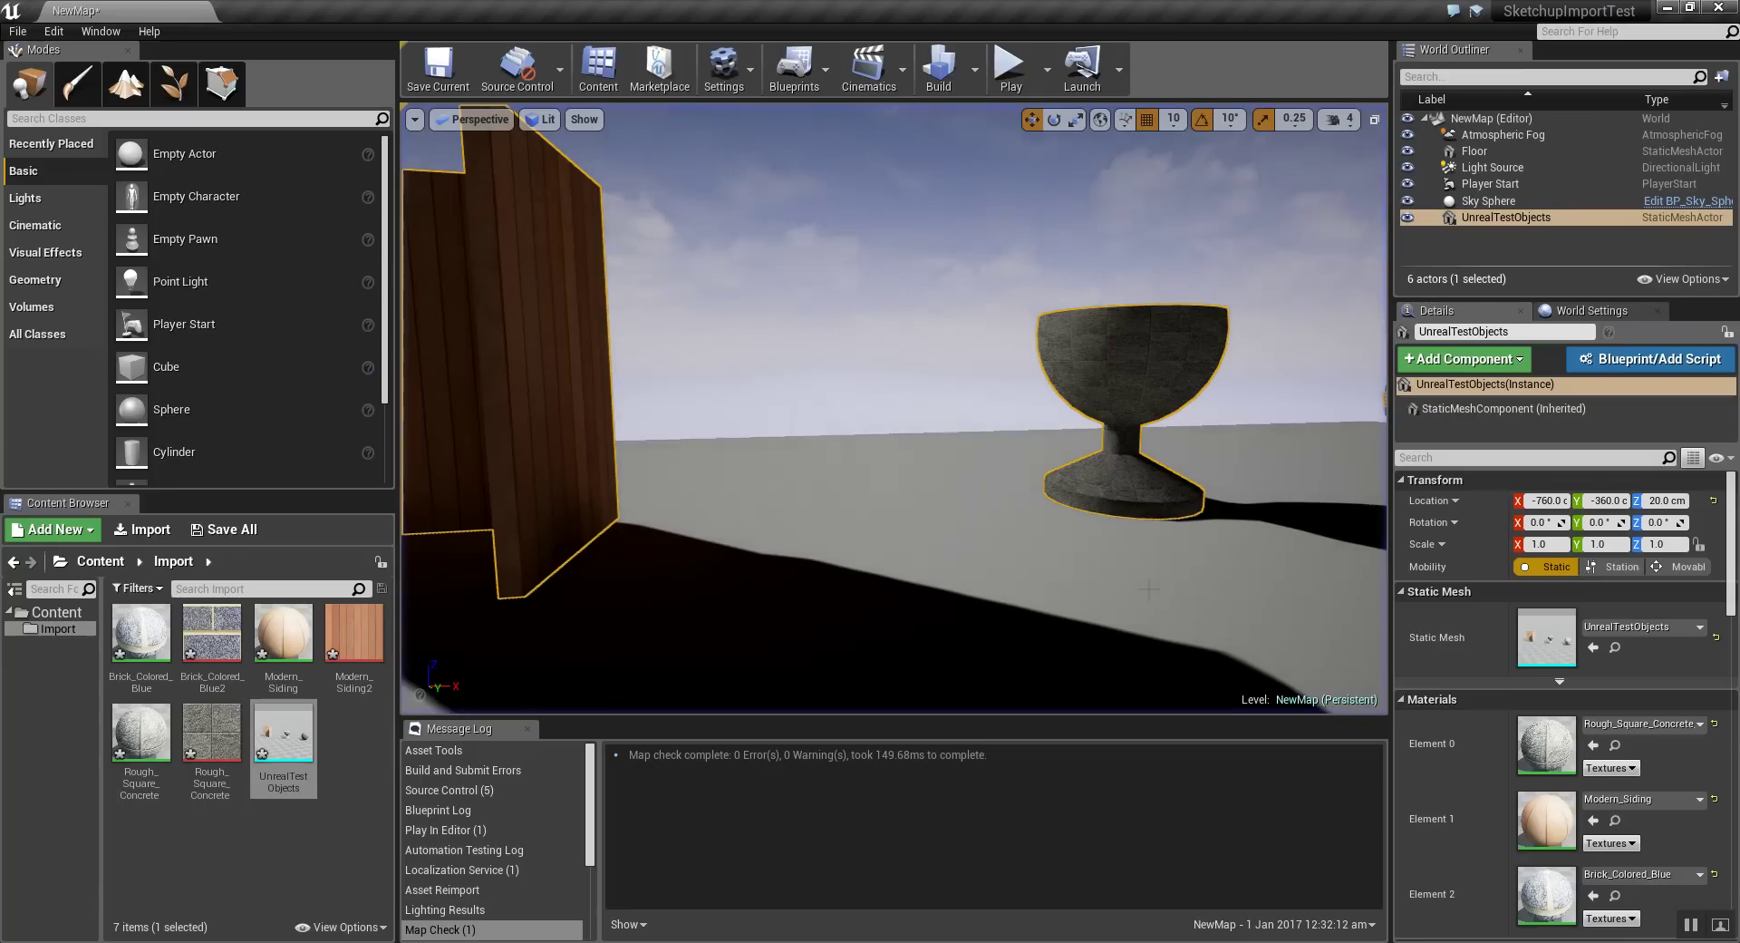
# Step: Turn on collision display in the viewport's Show options, viewing the floor corner
pyautogui.moveTo(818, 450); pyautogui.dragTo(819, 448, button='right')
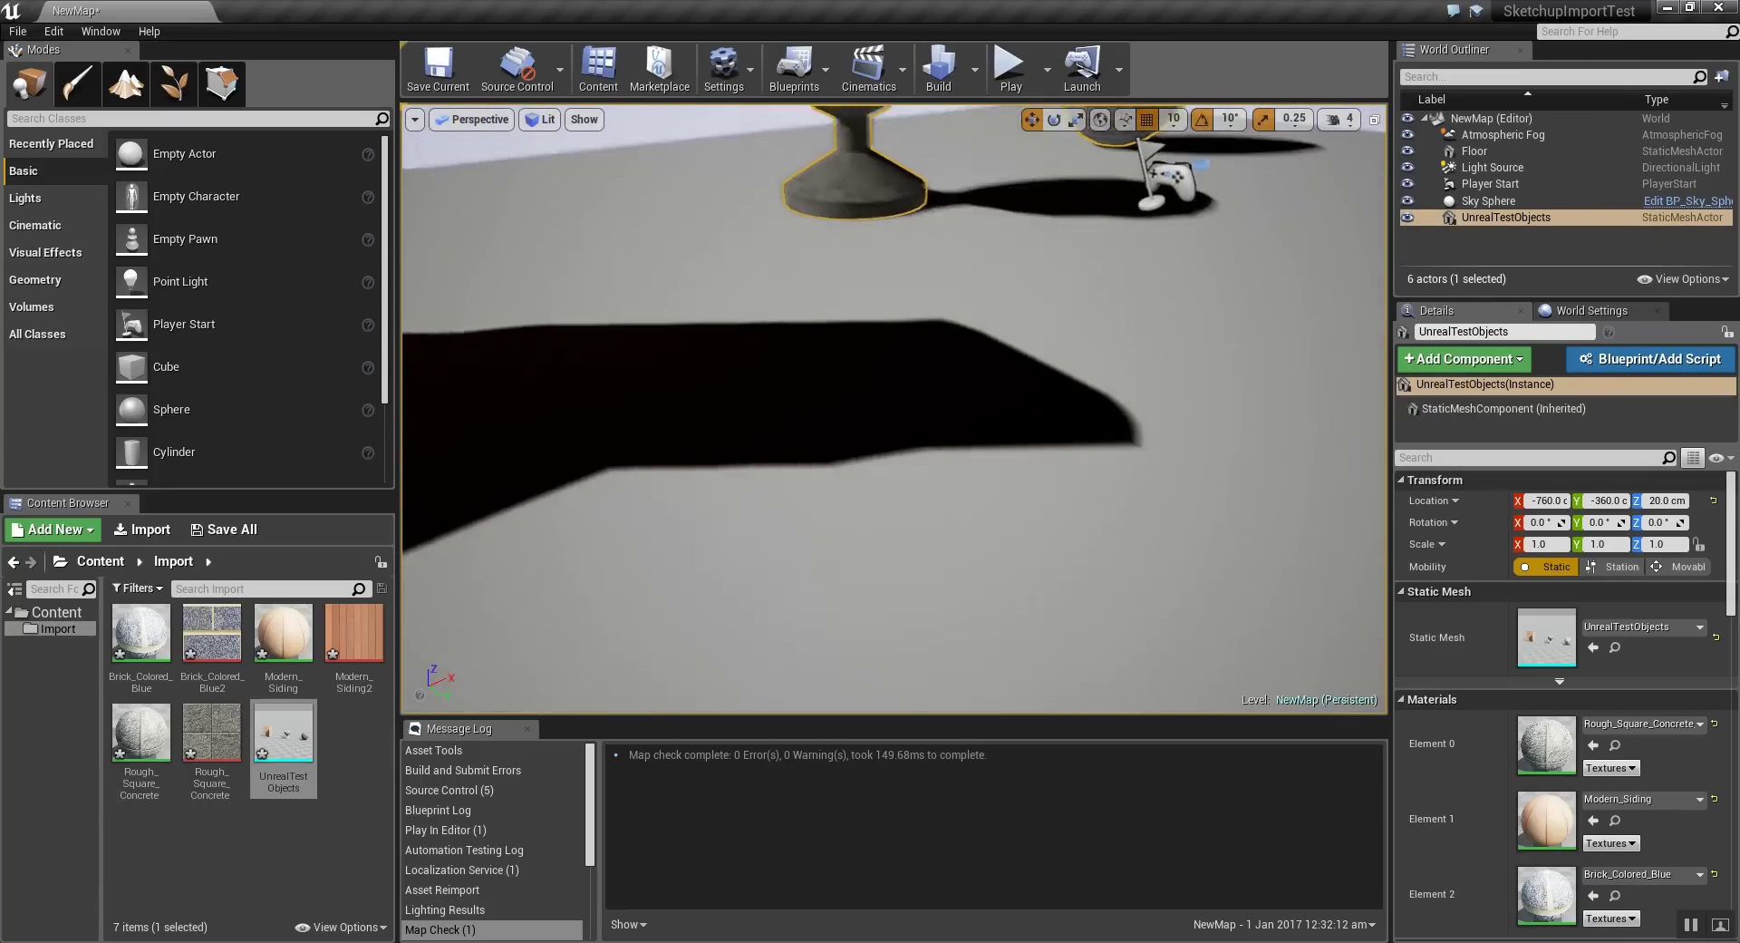
pyautogui.scroll(-5, 819, 449)
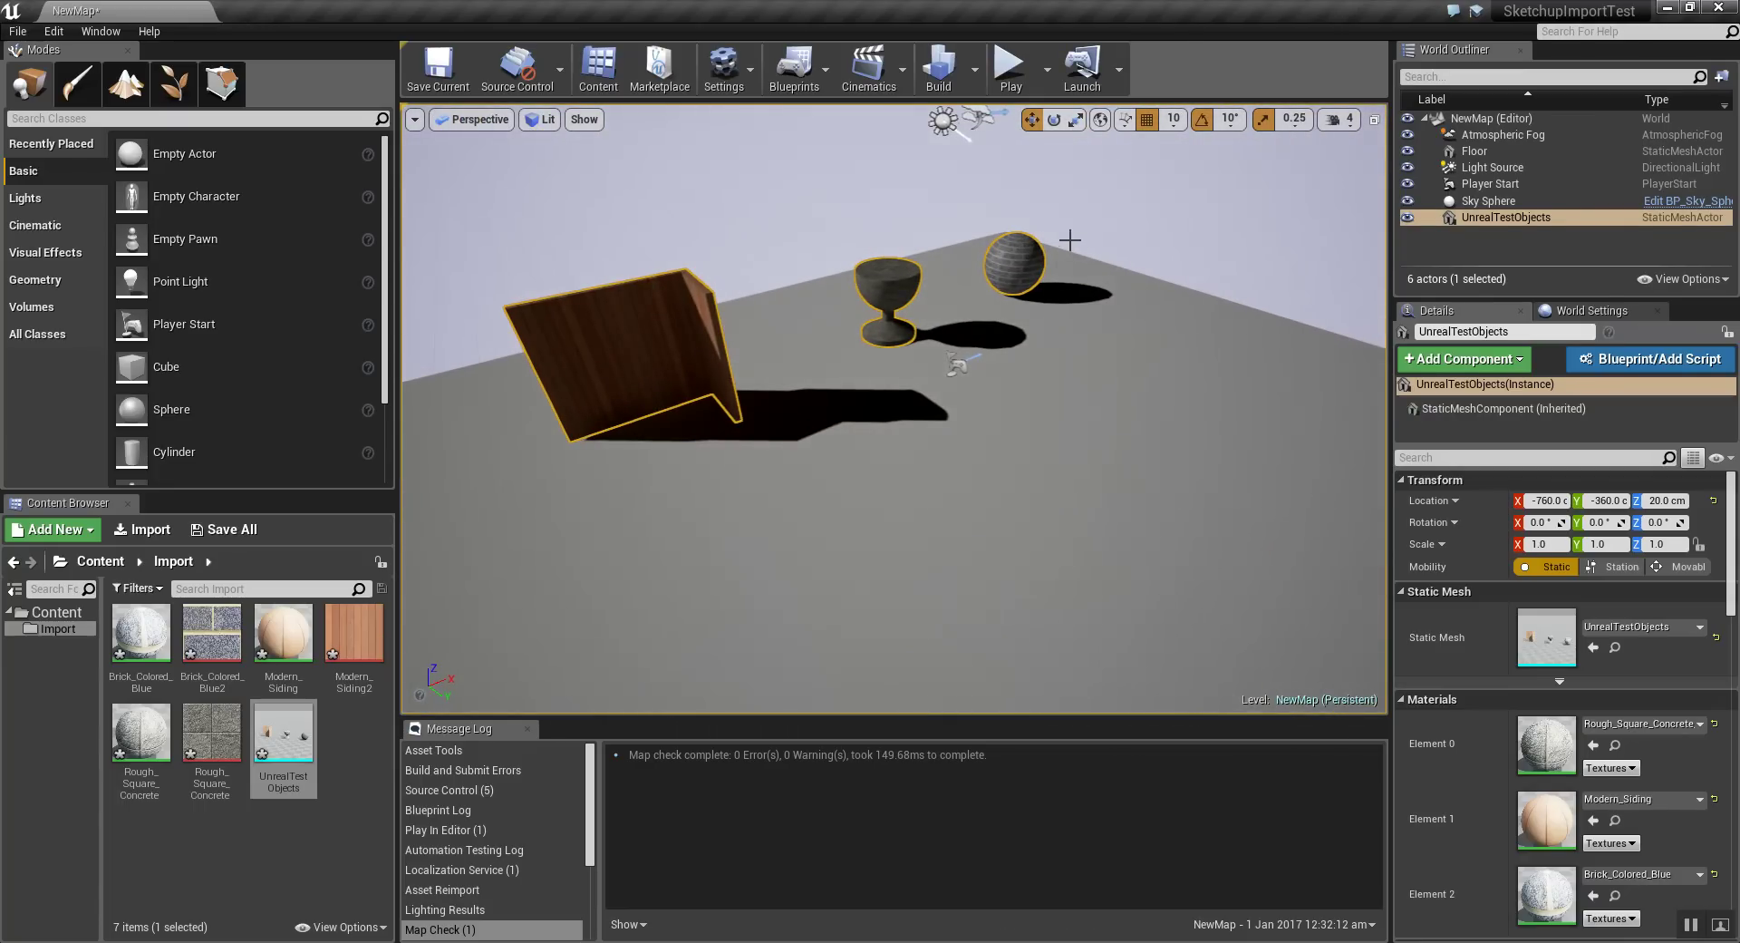
pyautogui.moveTo(1069, 240)
pyautogui.mouseDown()
pyautogui.moveTo(943, 426)
pyautogui.moveTo(840, 497)
pyautogui.mouseUp()
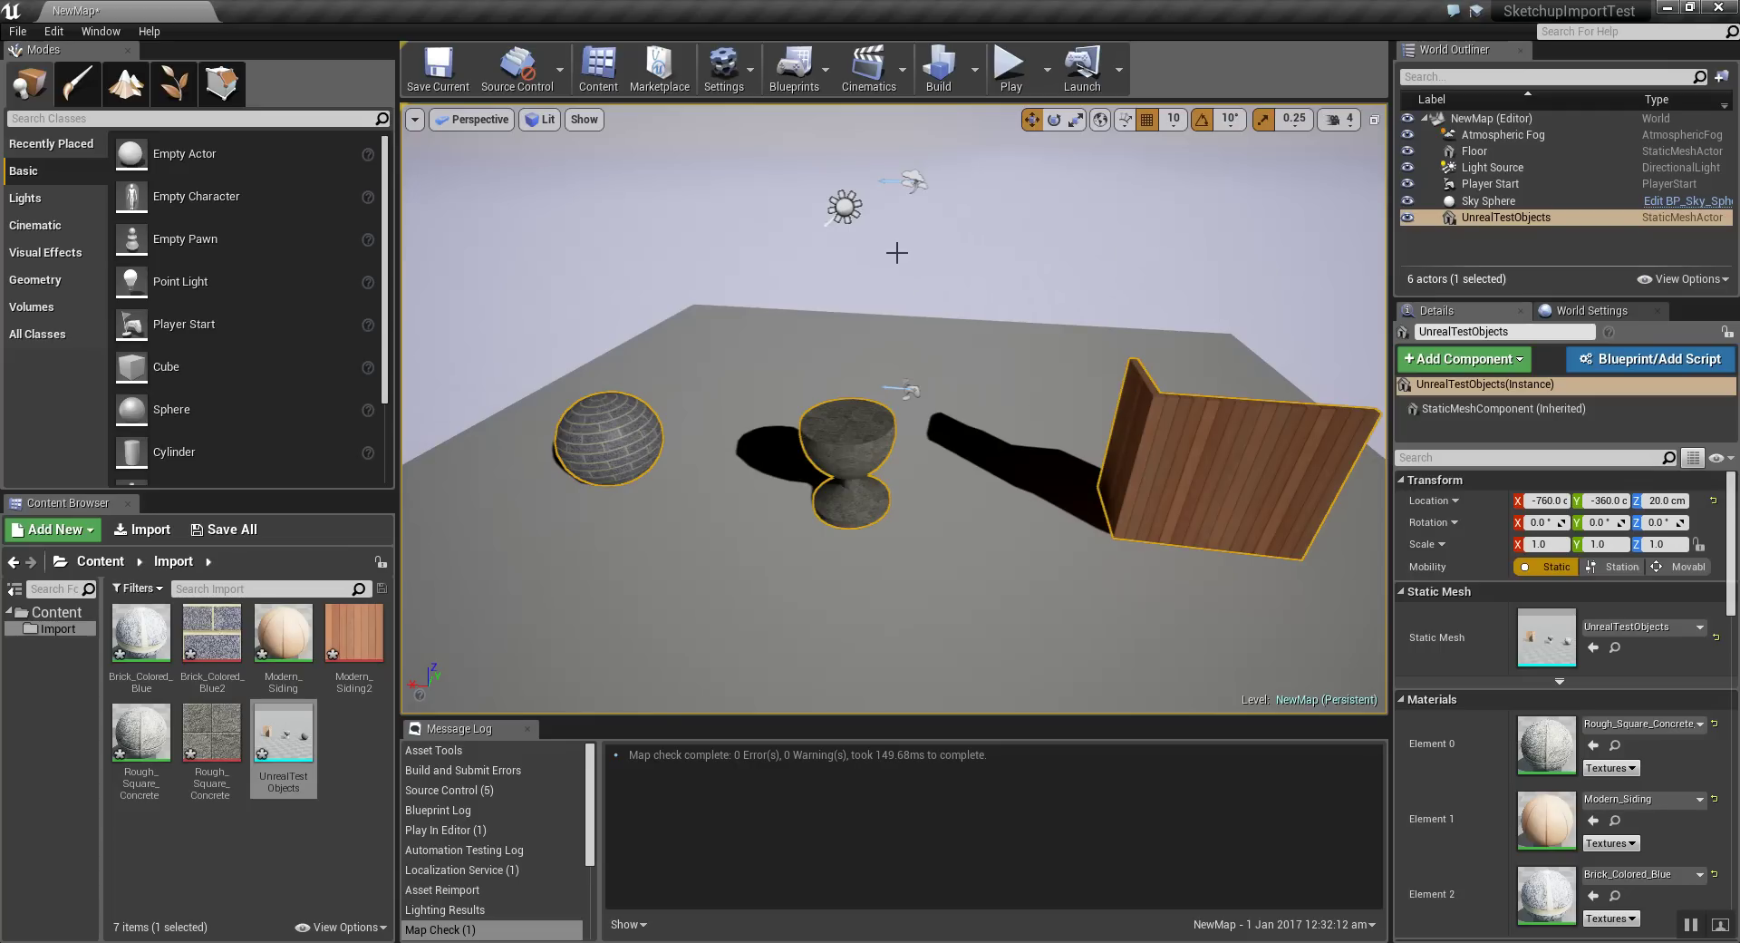
pyautogui.click(582, 120)
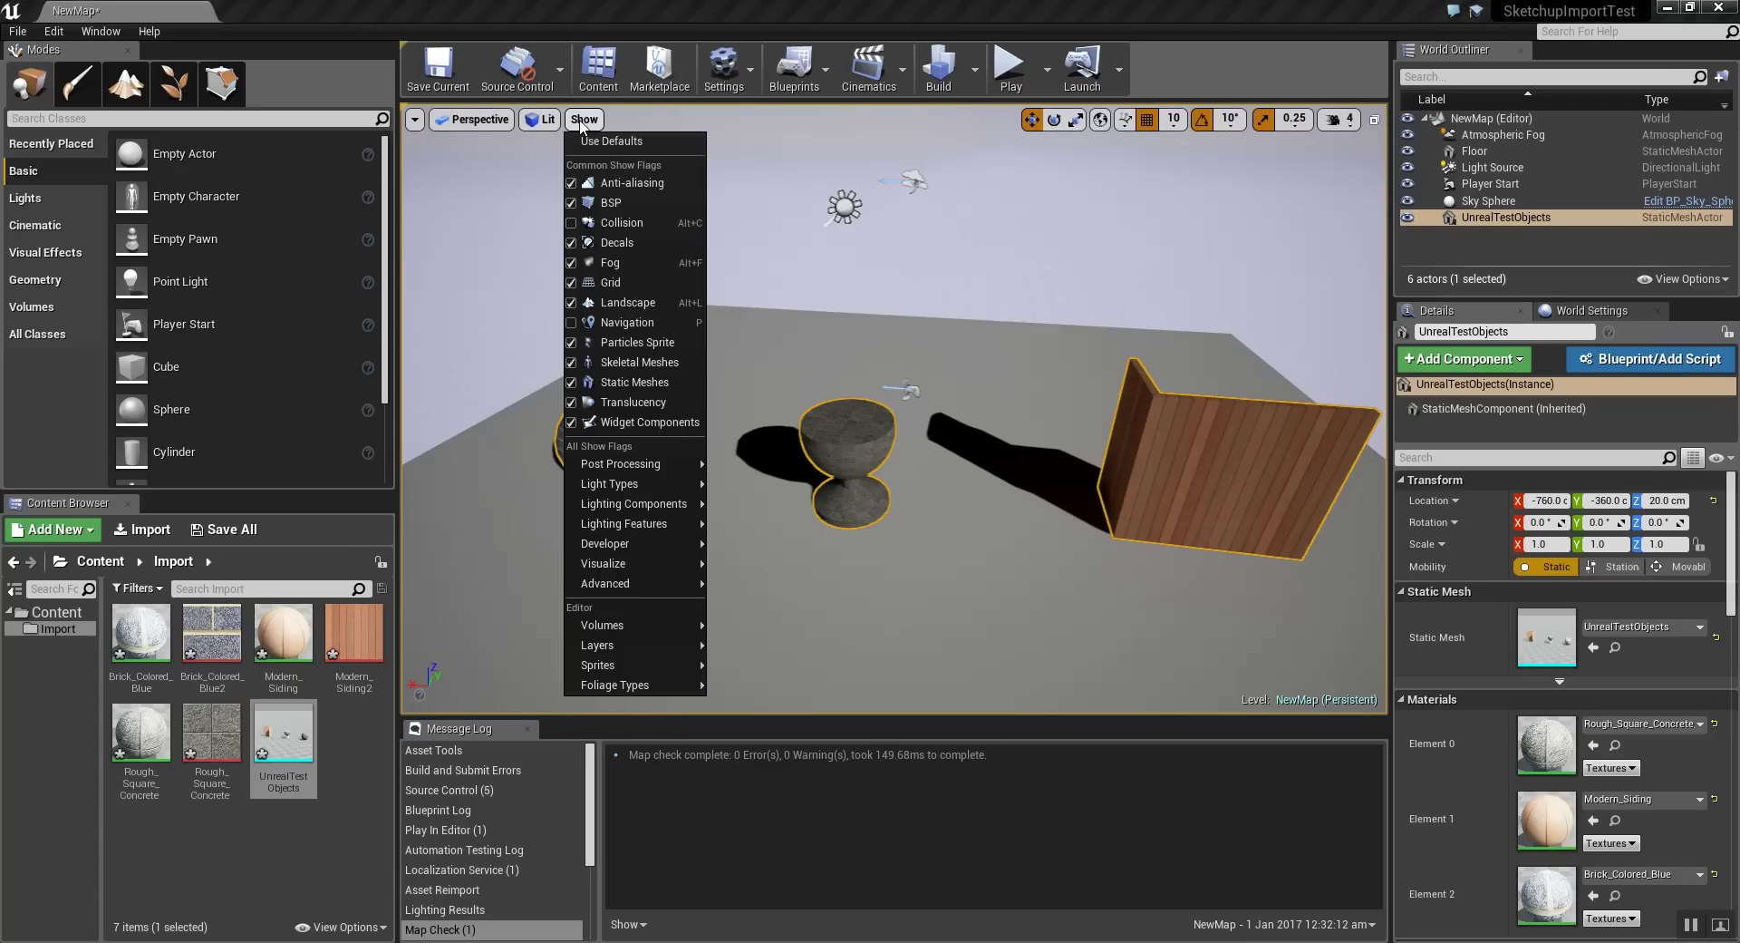
pyautogui.click(622, 222)
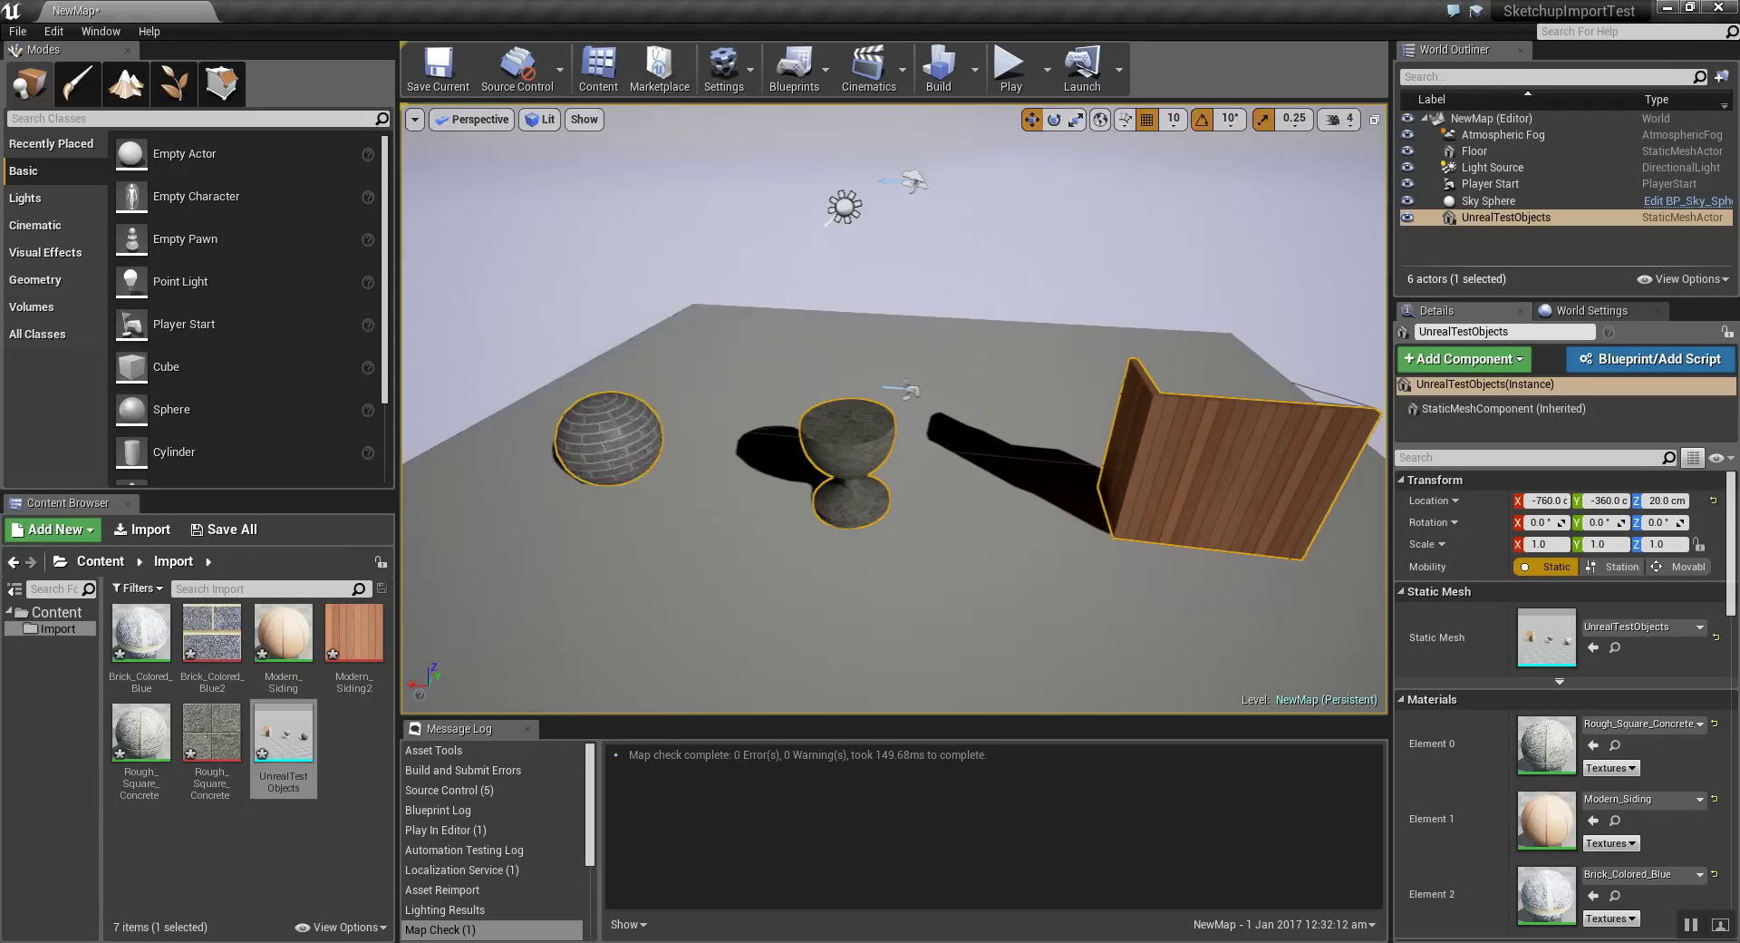
# Step: Inspect the collision outlines around the sky, cup and sphere, then select the UnrealTestObjects mesh
pyautogui.click(757, 295)
pyautogui.scroll(2, 777, 419)
pyautogui.scroll(2, 777, 419)
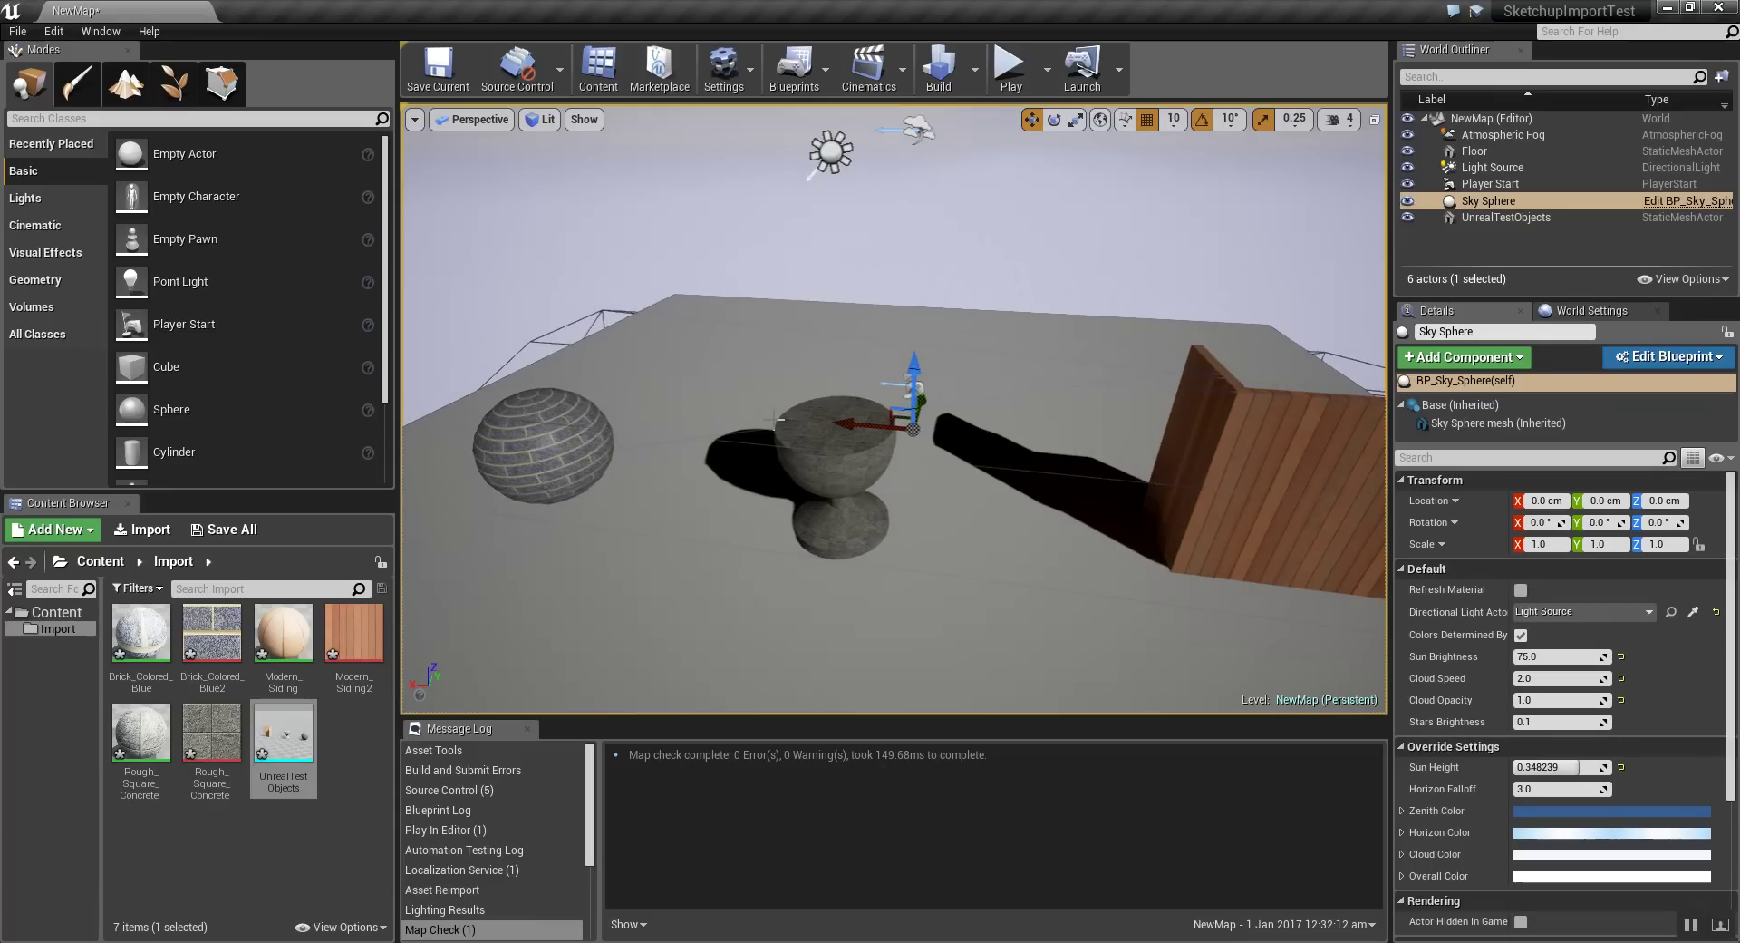
pyautogui.scroll(1, 777, 418)
pyautogui.scroll(2, 776, 419)
pyautogui.moveTo(777, 418); pyautogui.dragTo(777, 363, button='right')
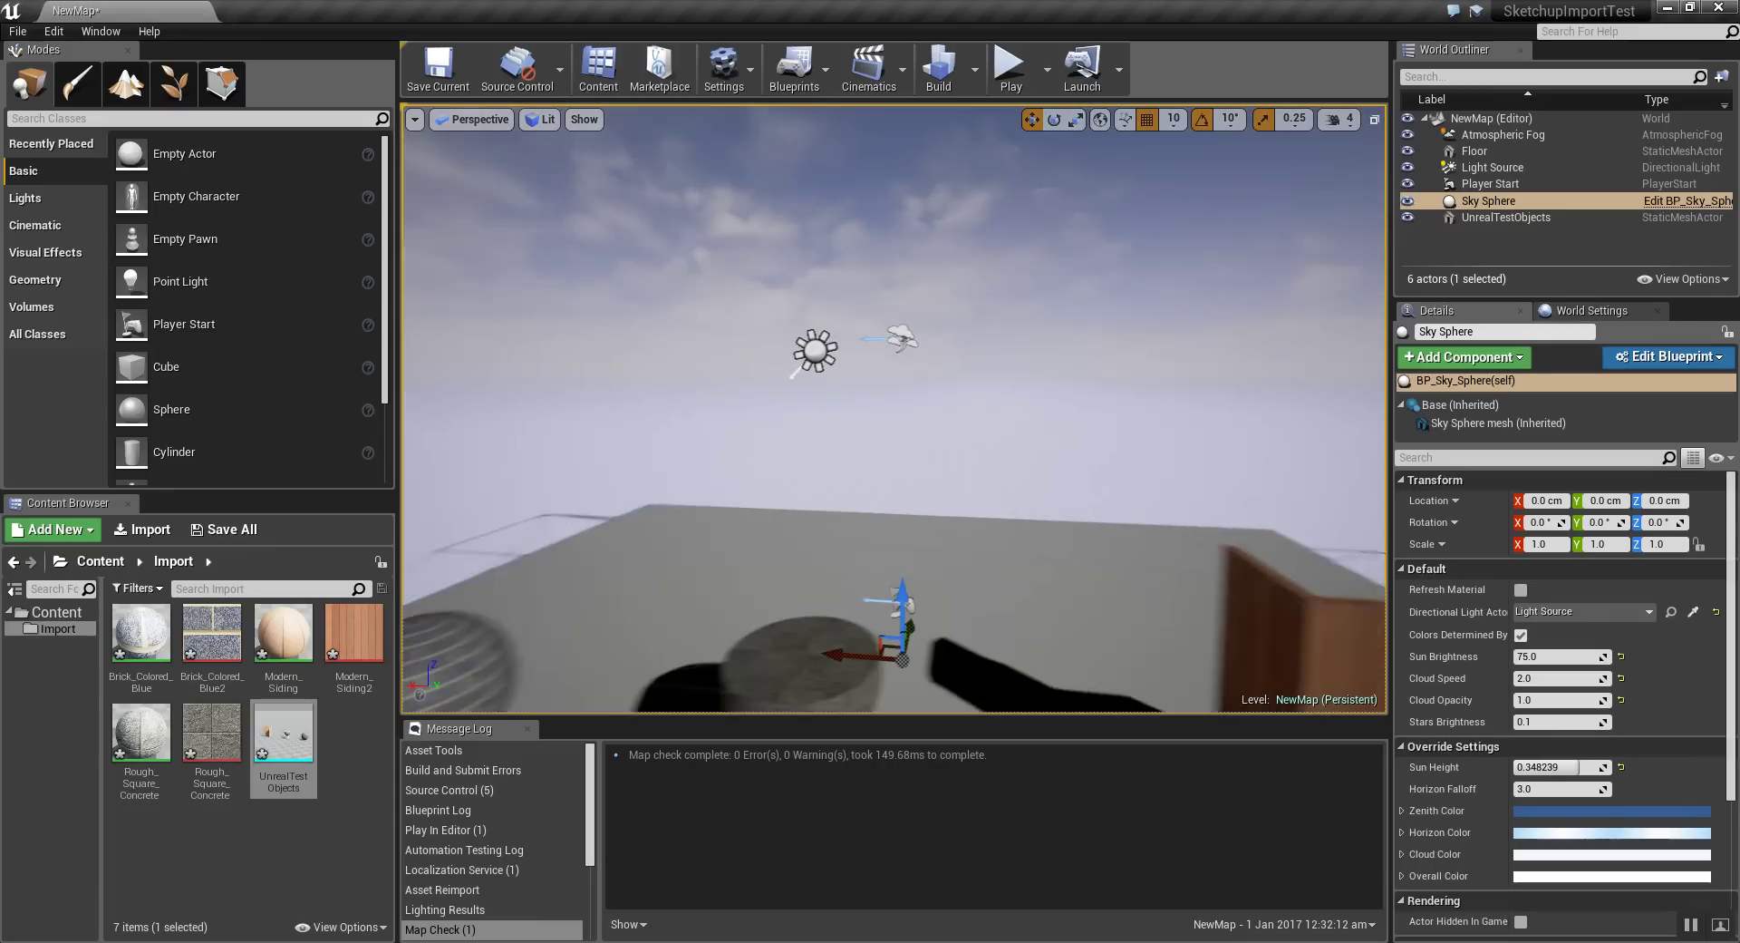
pyautogui.scroll(-2, 777, 419)
pyautogui.scroll(-2, 777, 419)
pyautogui.scroll(-1, 777, 419)
pyautogui.scroll(-1, 777, 418)
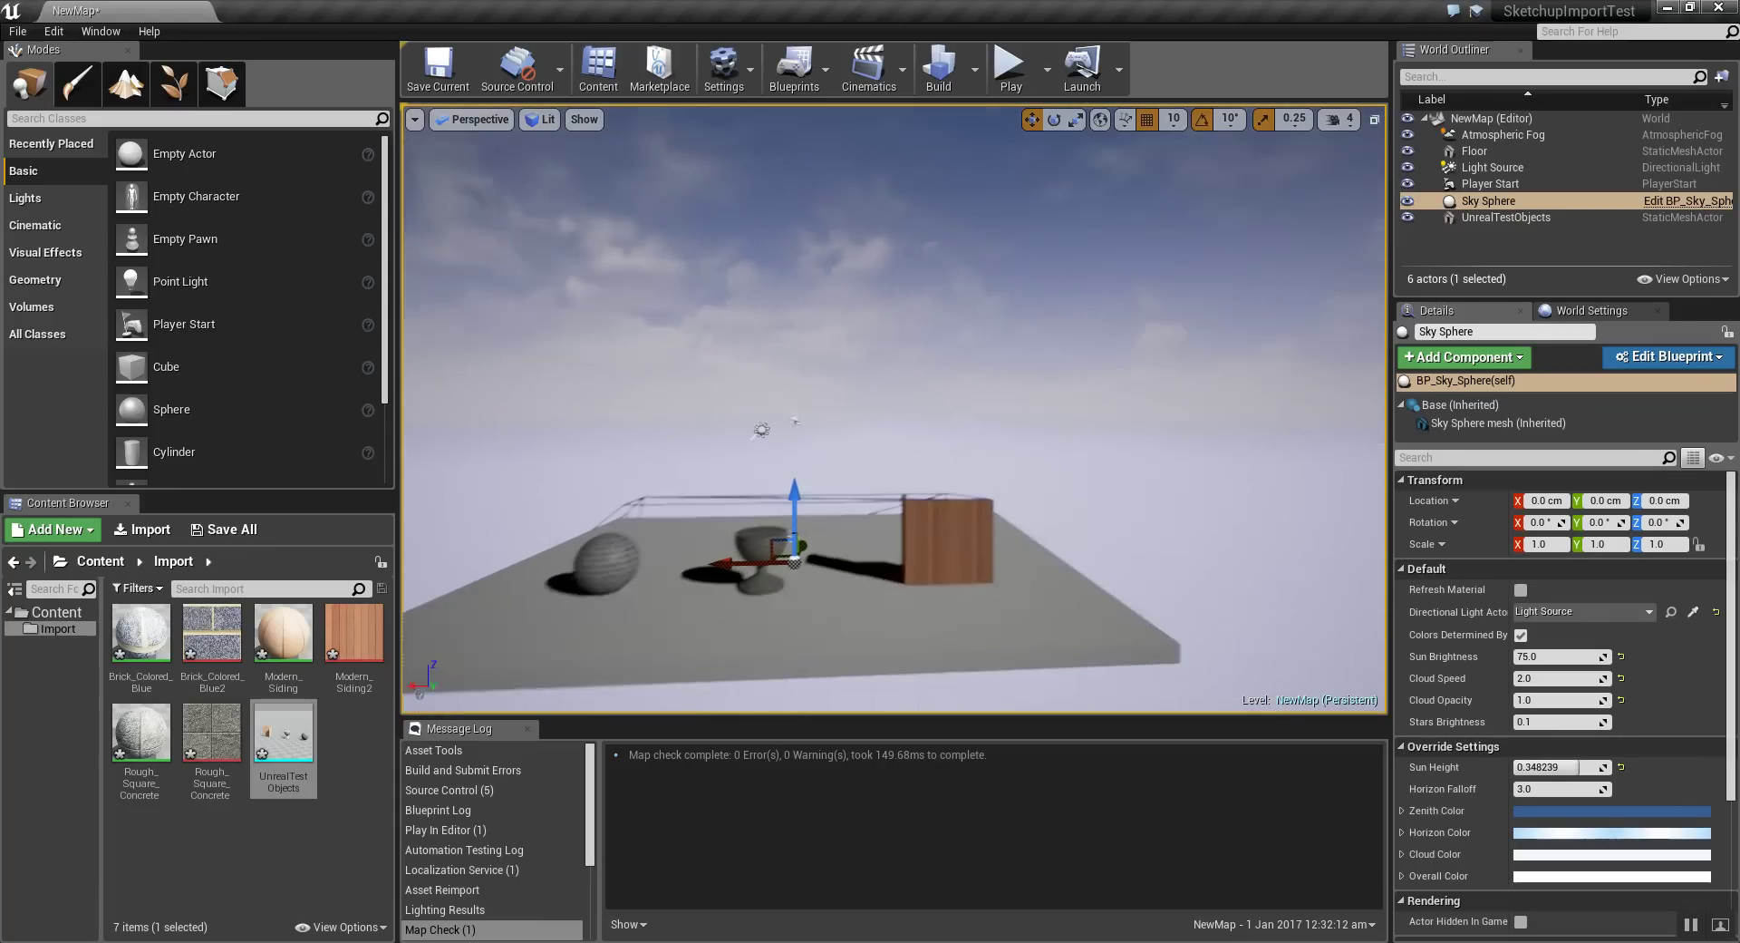
pyautogui.scroll(1, 776, 418)
pyautogui.scroll(2, 777, 419)
pyautogui.scroll(2, 776, 419)
pyautogui.scroll(2, 777, 419)
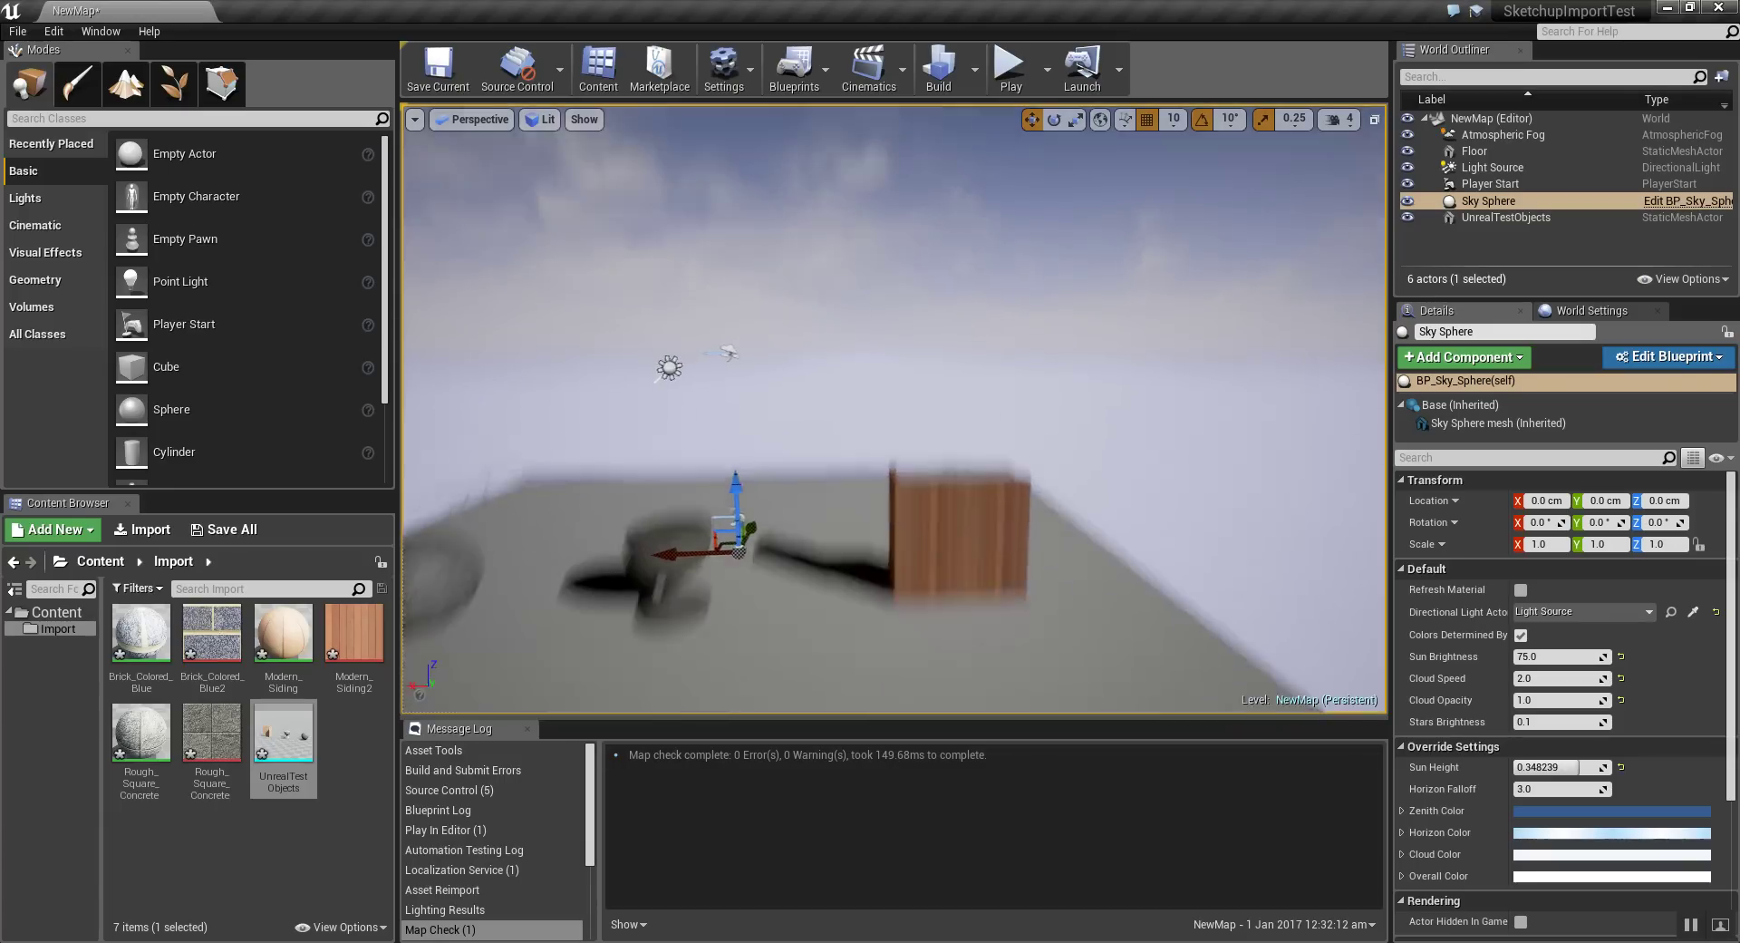
pyautogui.scroll(-2, 776, 419)
pyautogui.scroll(2, 777, 418)
pyautogui.scroll(1, 777, 419)
pyautogui.scroll(1, 777, 419)
pyautogui.scroll(-2, 874, 408)
pyautogui.scroll(-1, 875, 408)
pyautogui.scroll(2, 875, 407)
pyautogui.moveTo(875, 408); pyautogui.dragTo(863, 471, button='right')
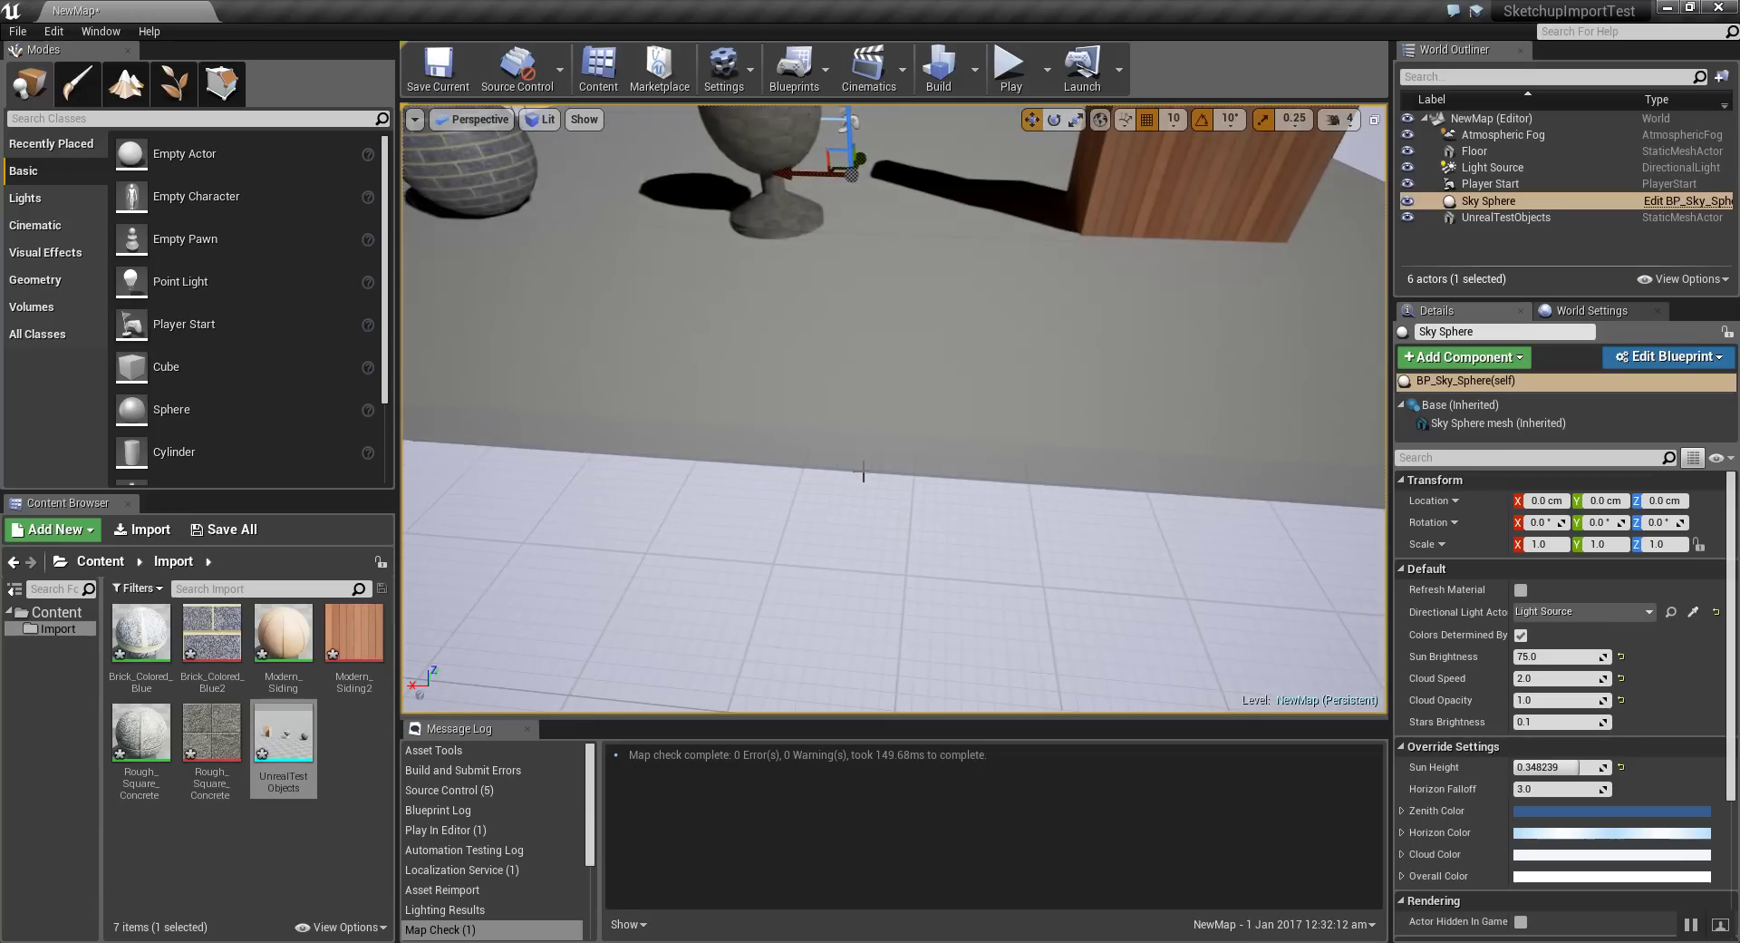
pyautogui.scroll(-3, 862, 471)
pyautogui.scroll(-2, 839, 454)
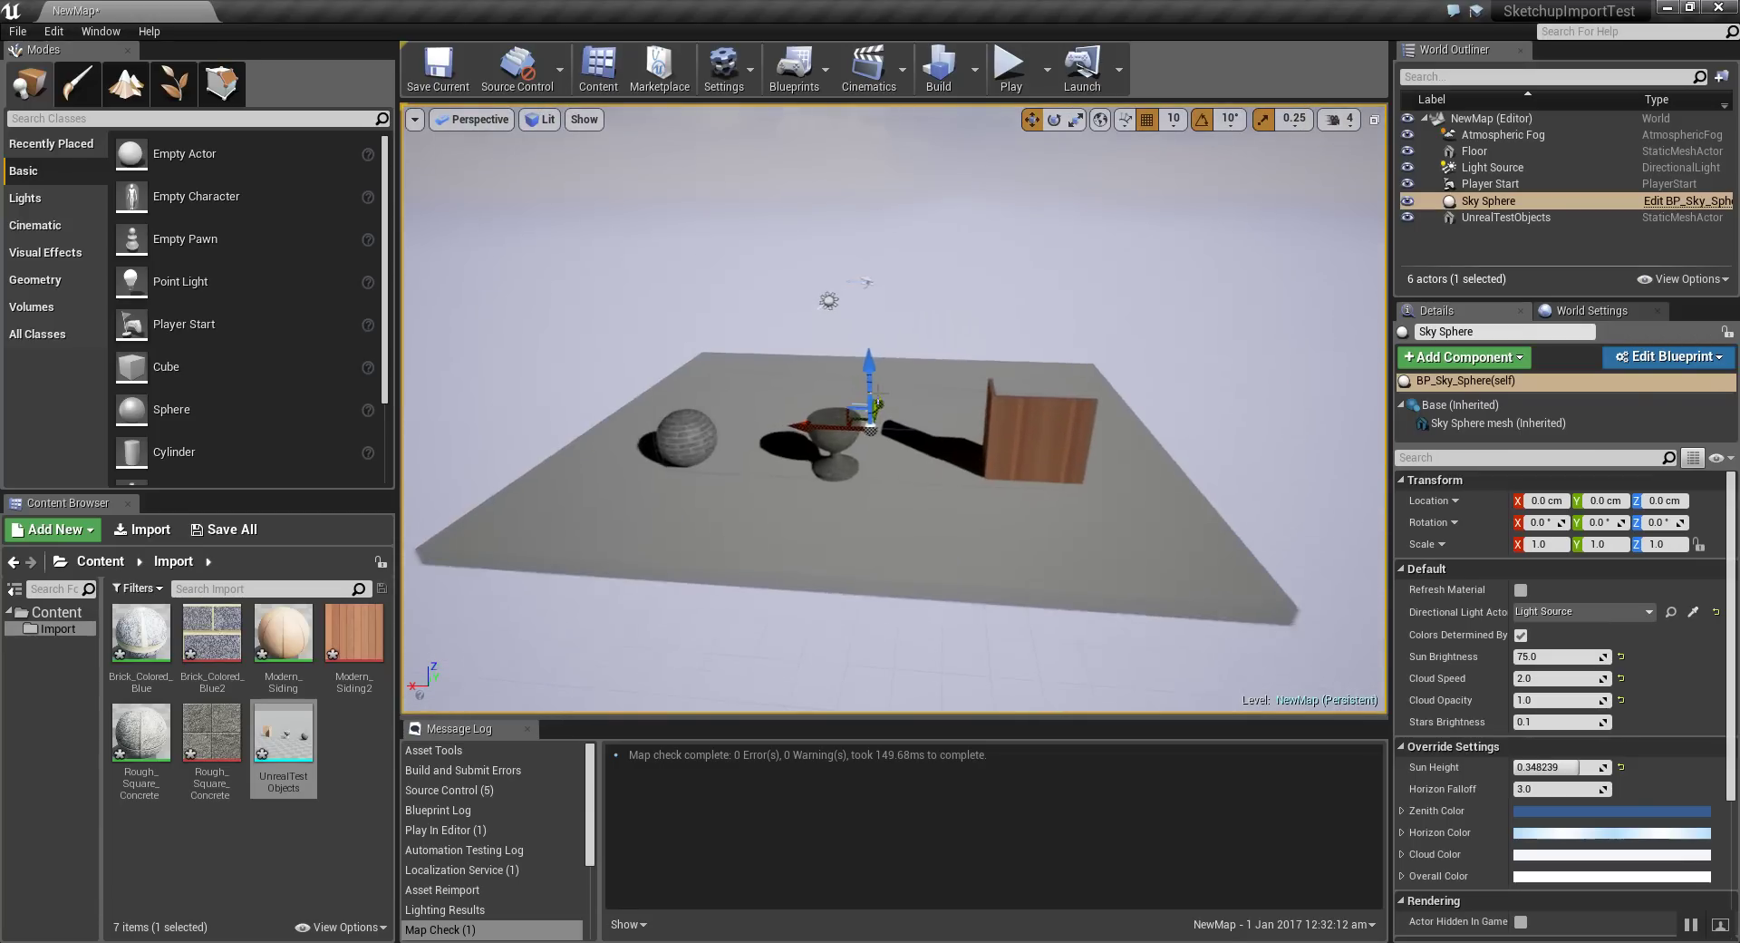
pyautogui.scroll(3, 840, 454)
pyautogui.scroll(1, 839, 454)
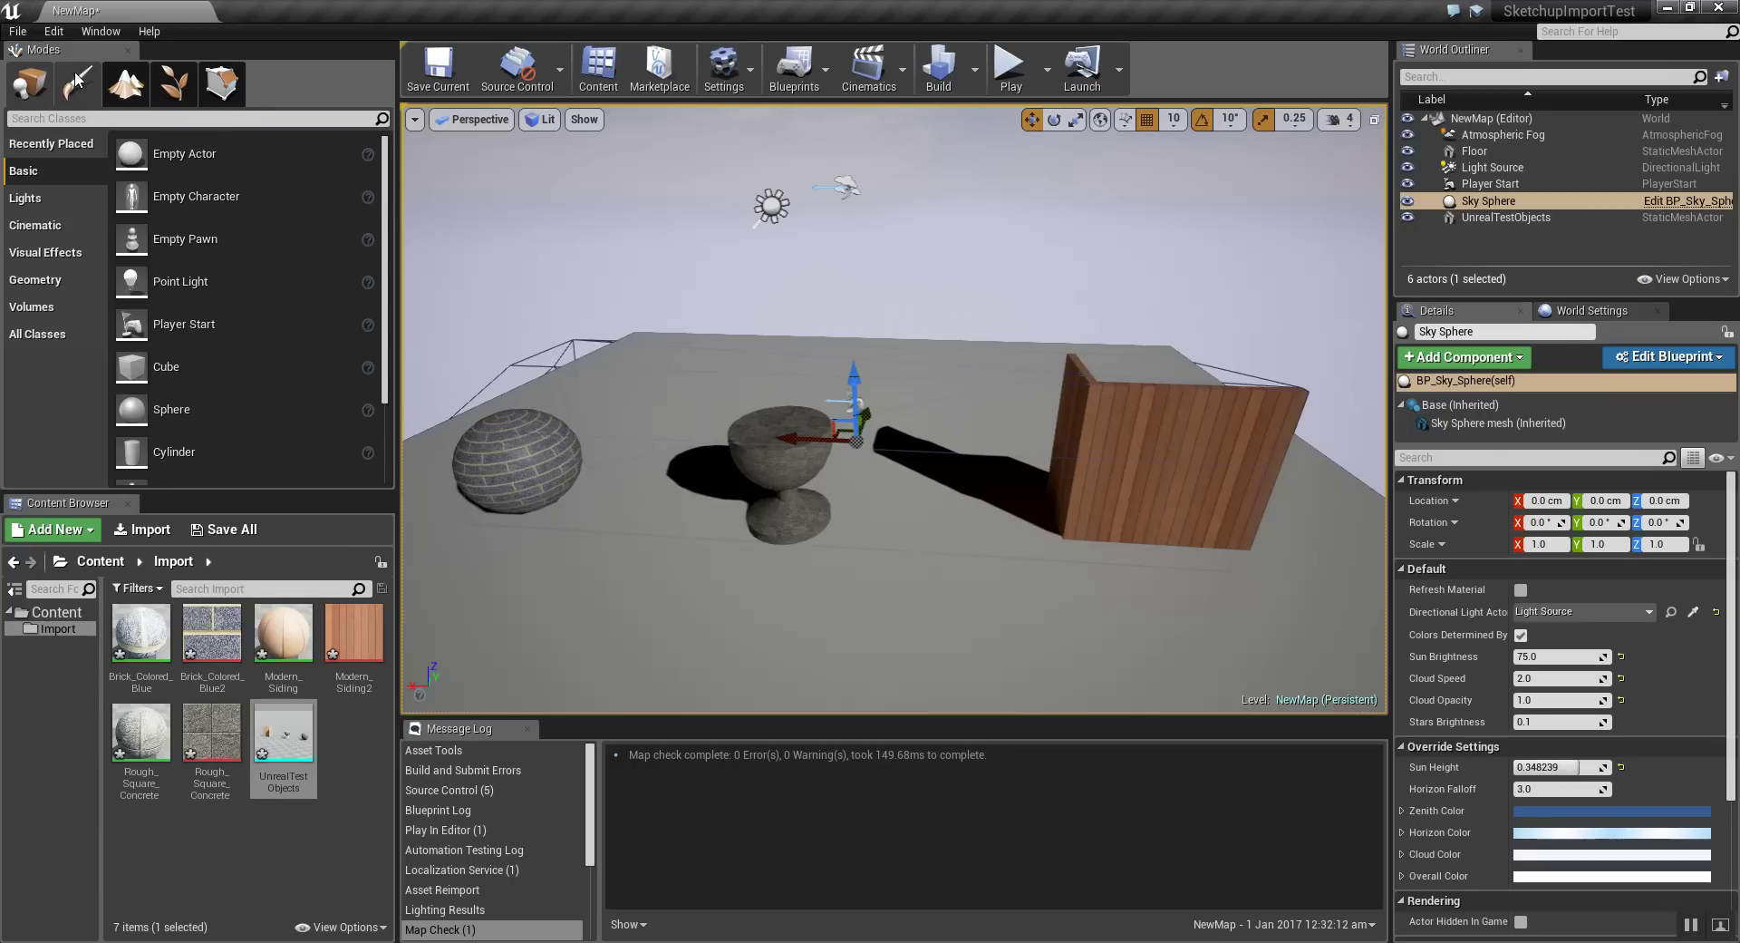
pyautogui.click(548, 460)
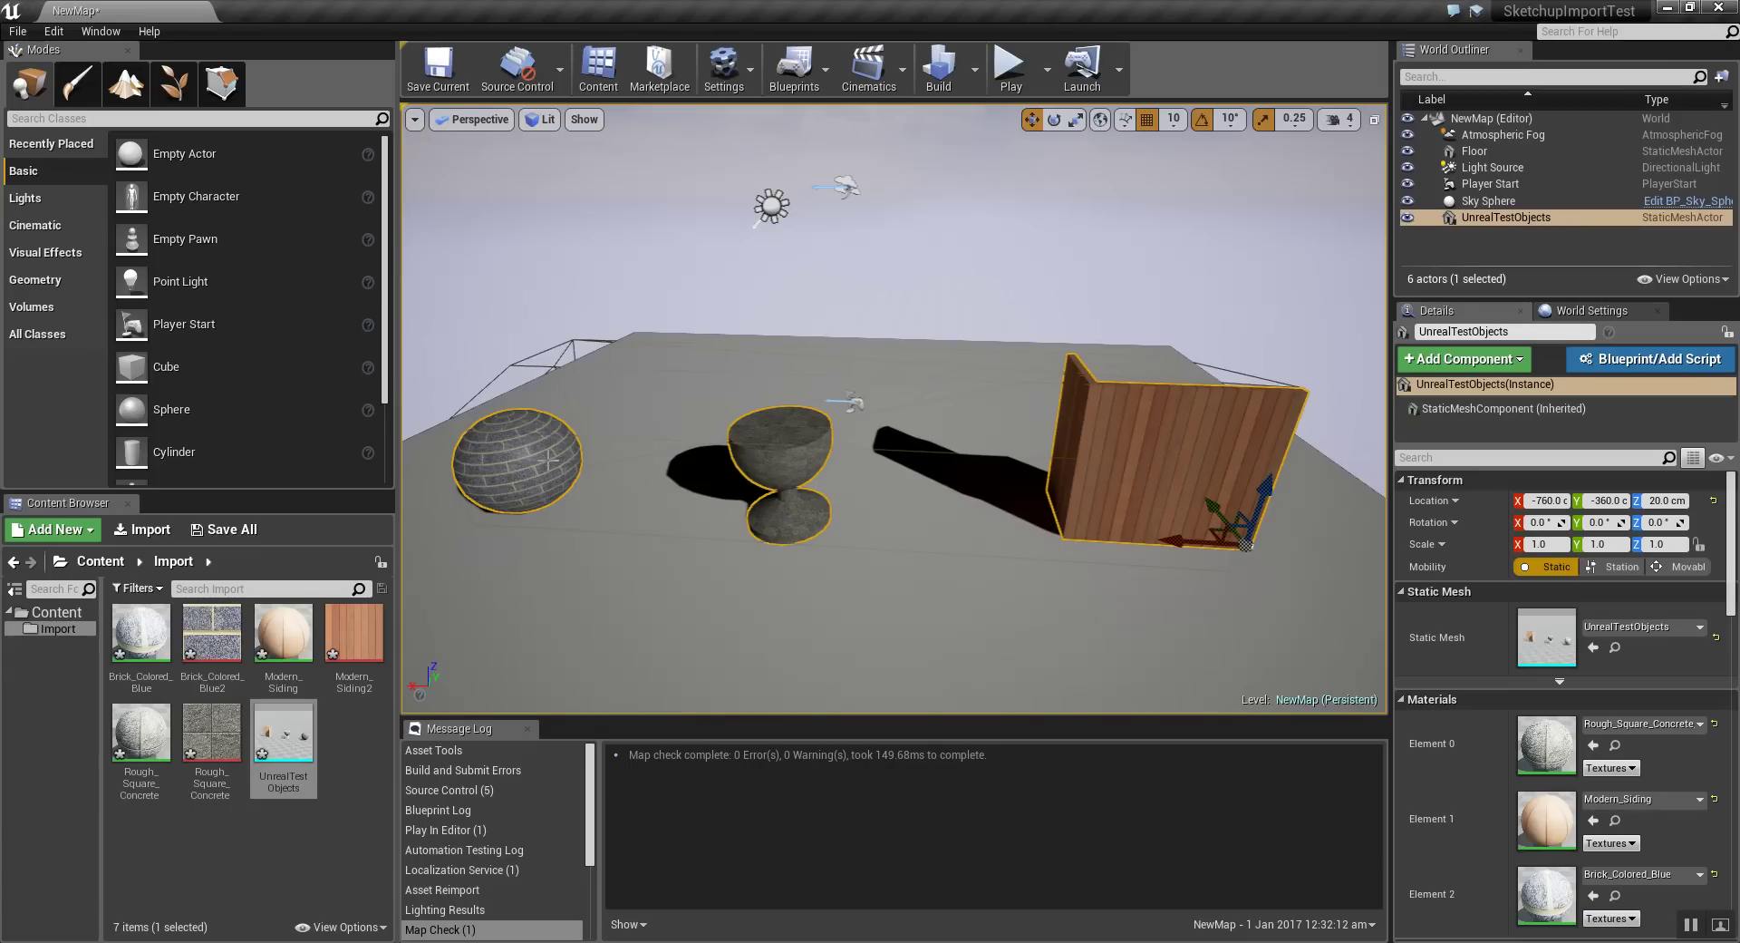
# Step: Open UnrealTestObjects in the mesh editor with its collision shapes shown
pyautogui.rightClick(547, 460)
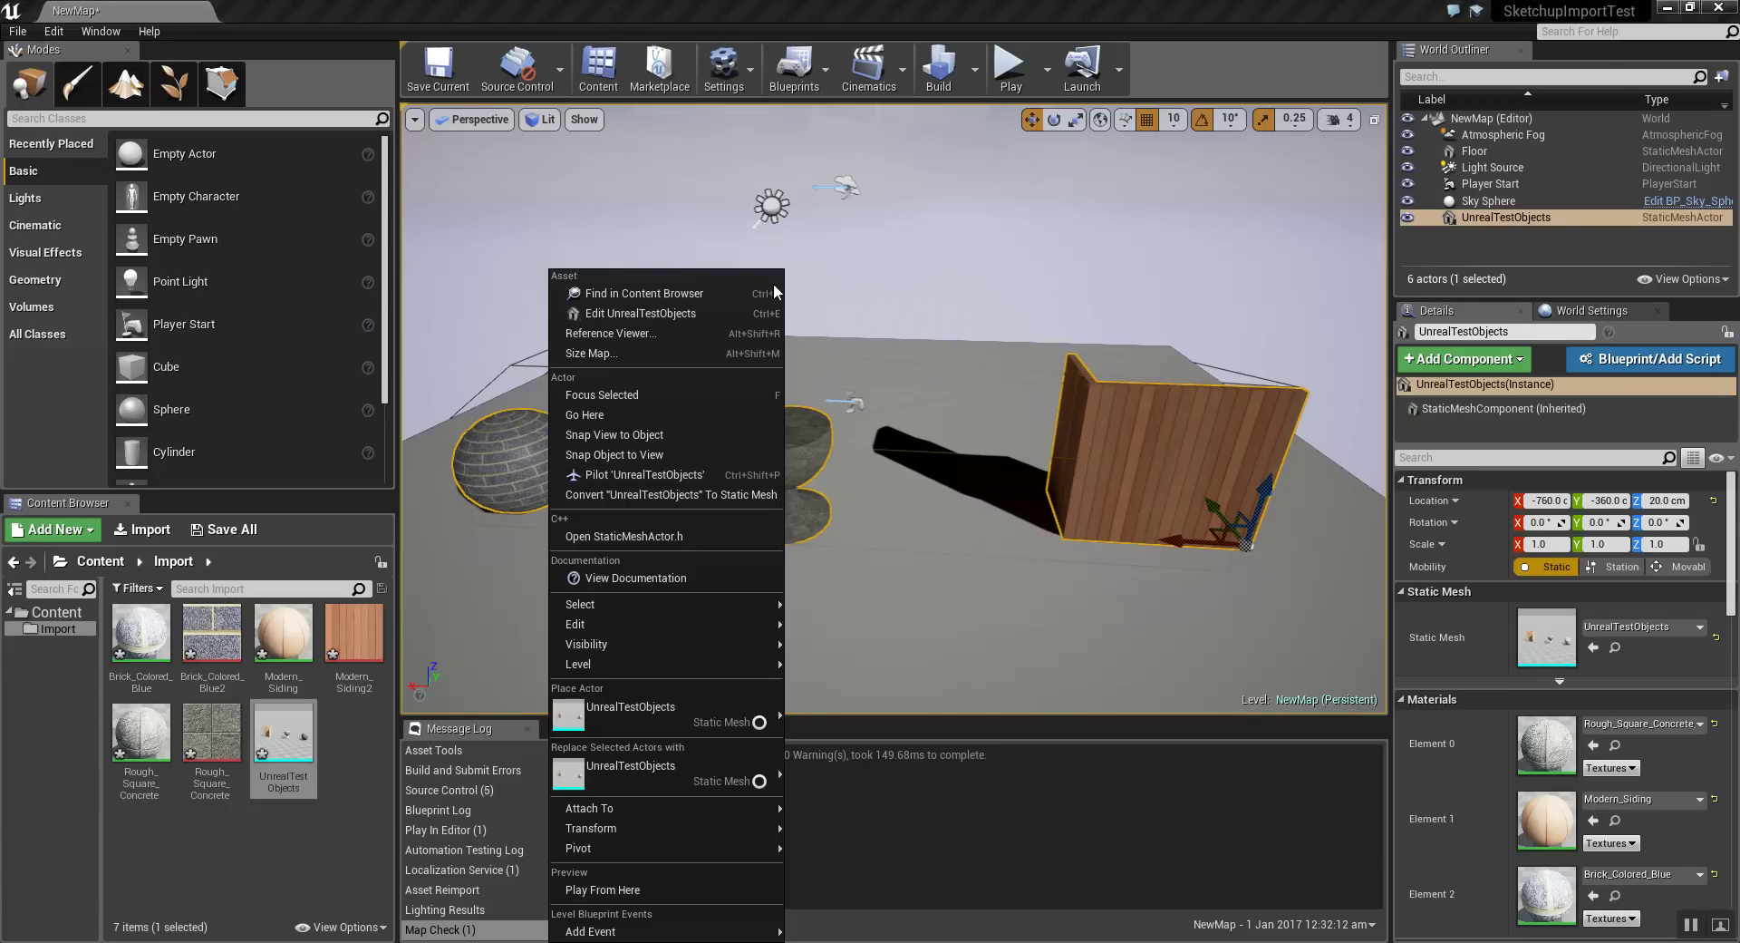
pyautogui.click(688, 313)
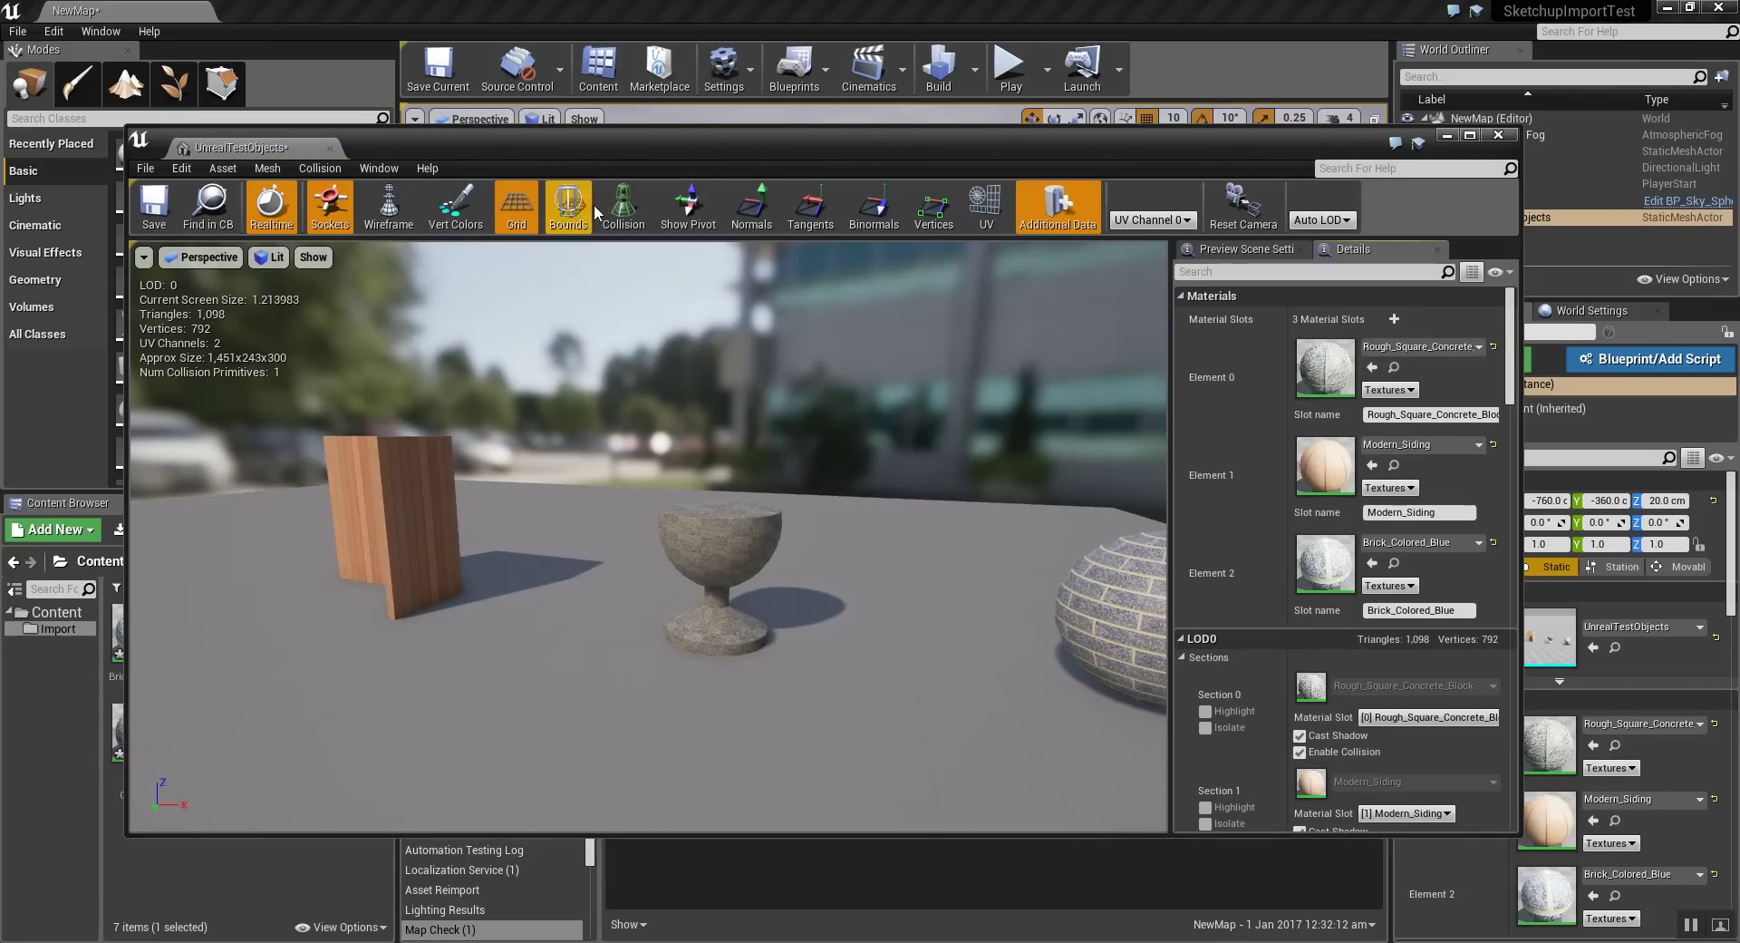
pyautogui.click(623, 203)
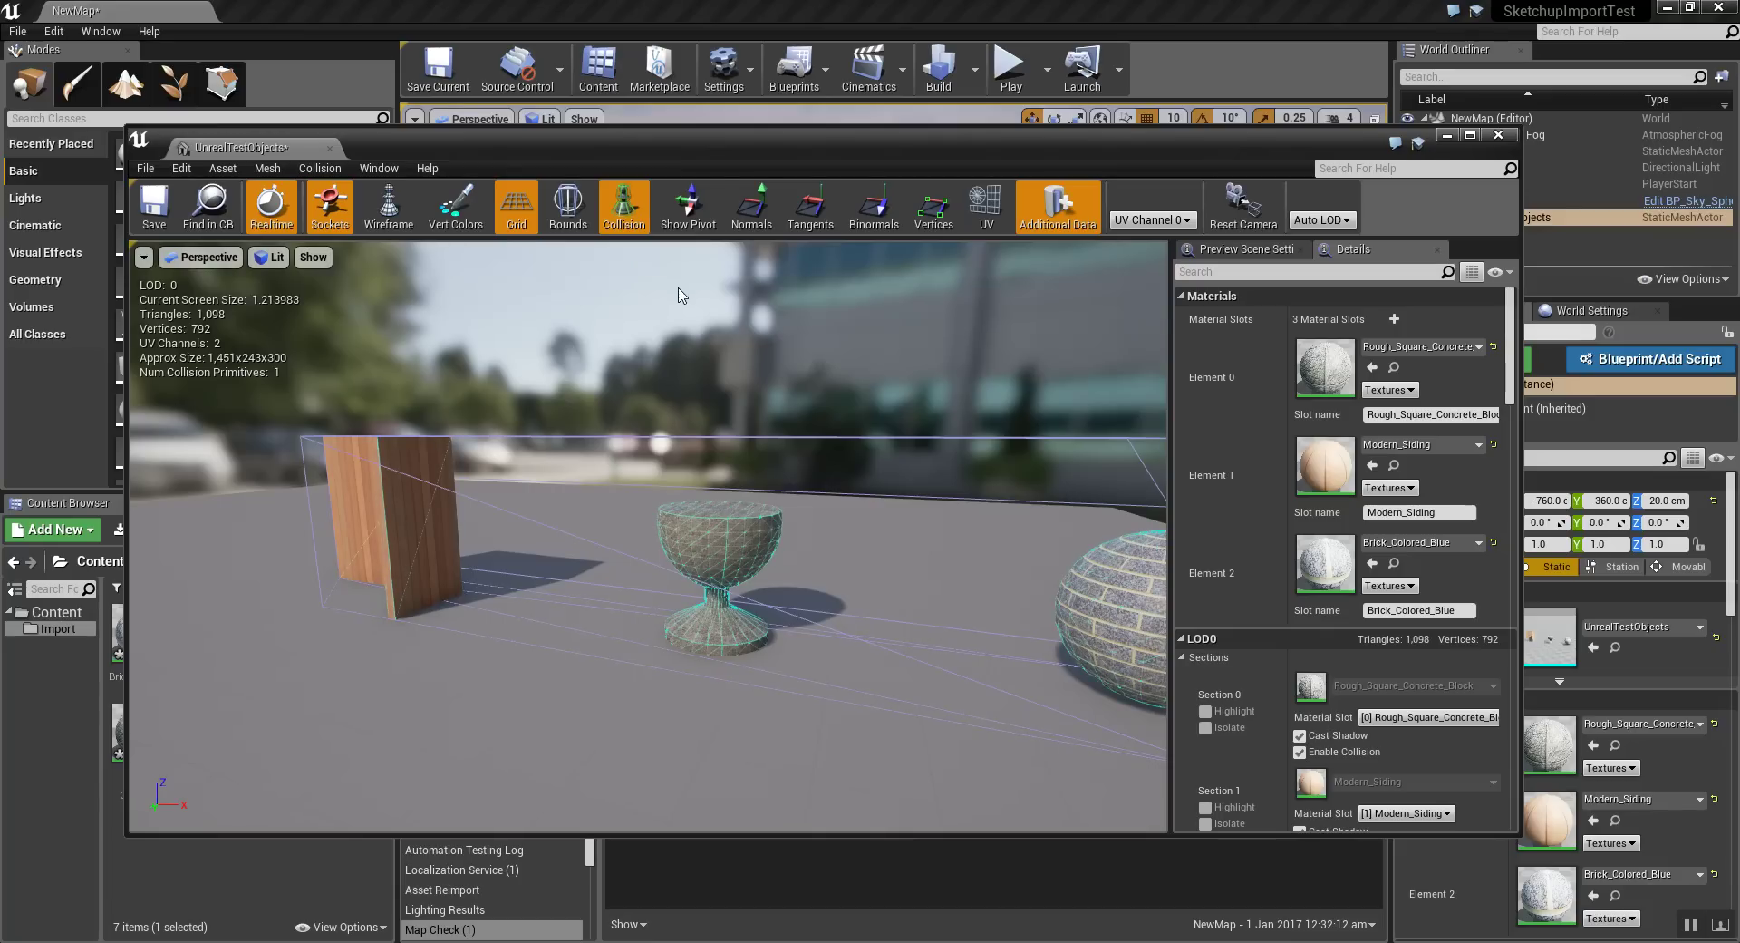
pyautogui.scroll(-2, 508, 494)
pyautogui.scroll(-2, 520, 499)
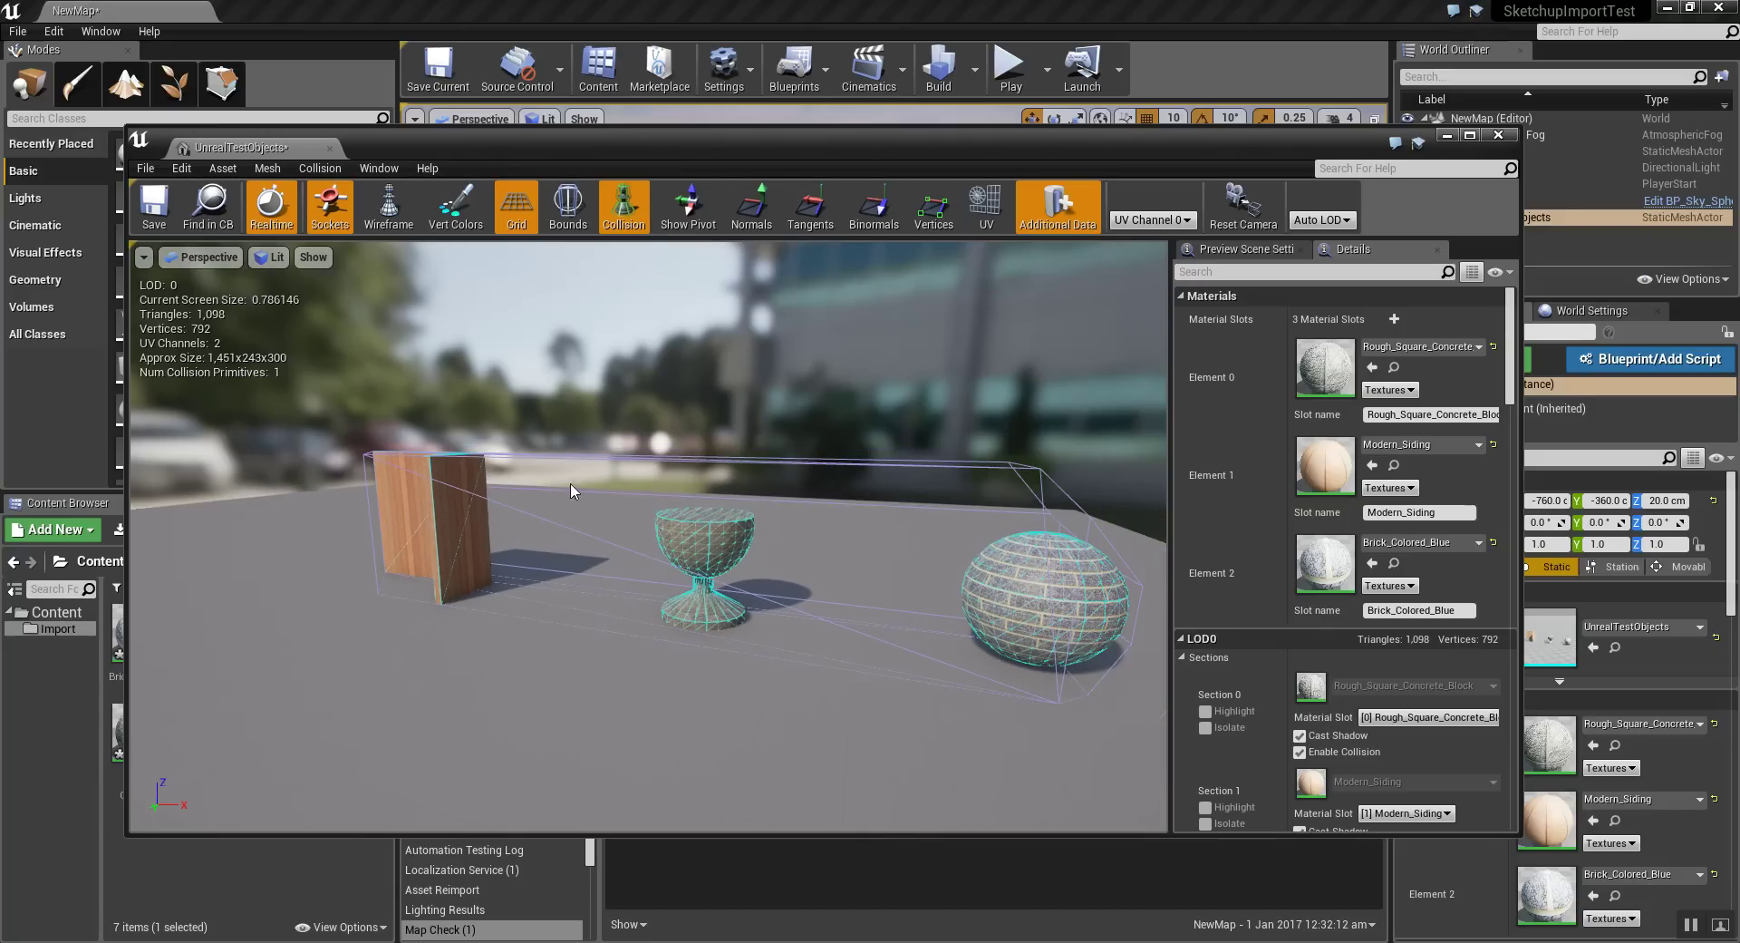
# Step: Delete the collision box enclosing all objects, save the mesh and close the editor
pyautogui.click(864, 463)
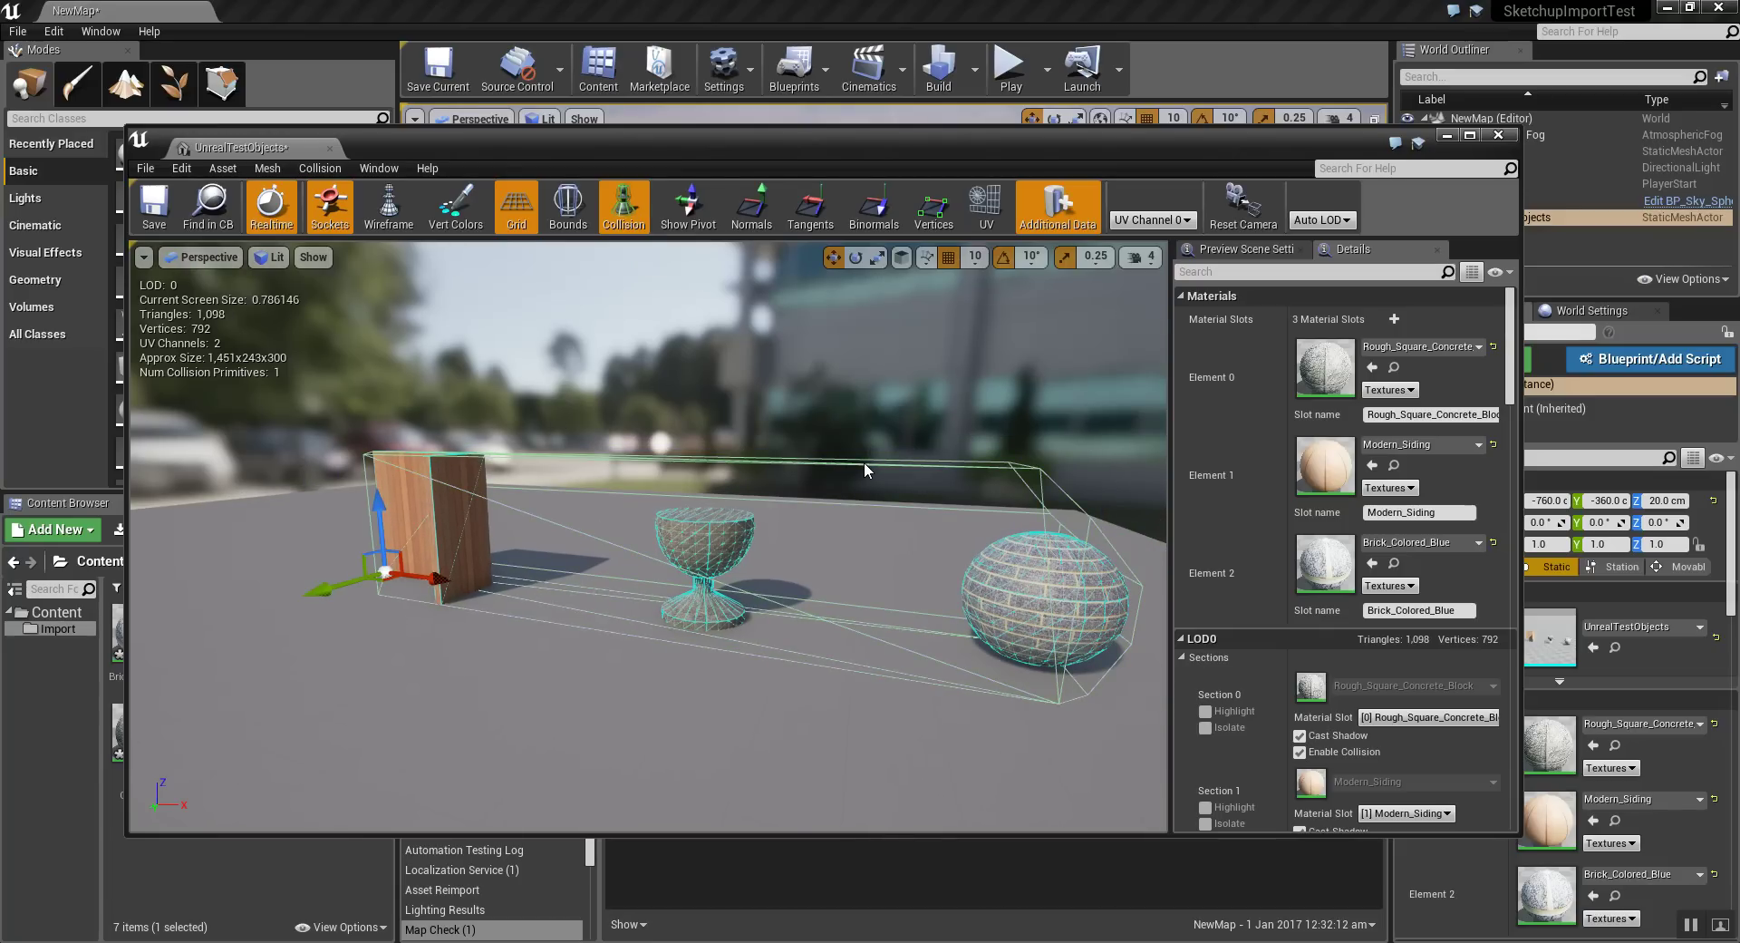
pyautogui.press('Delete')
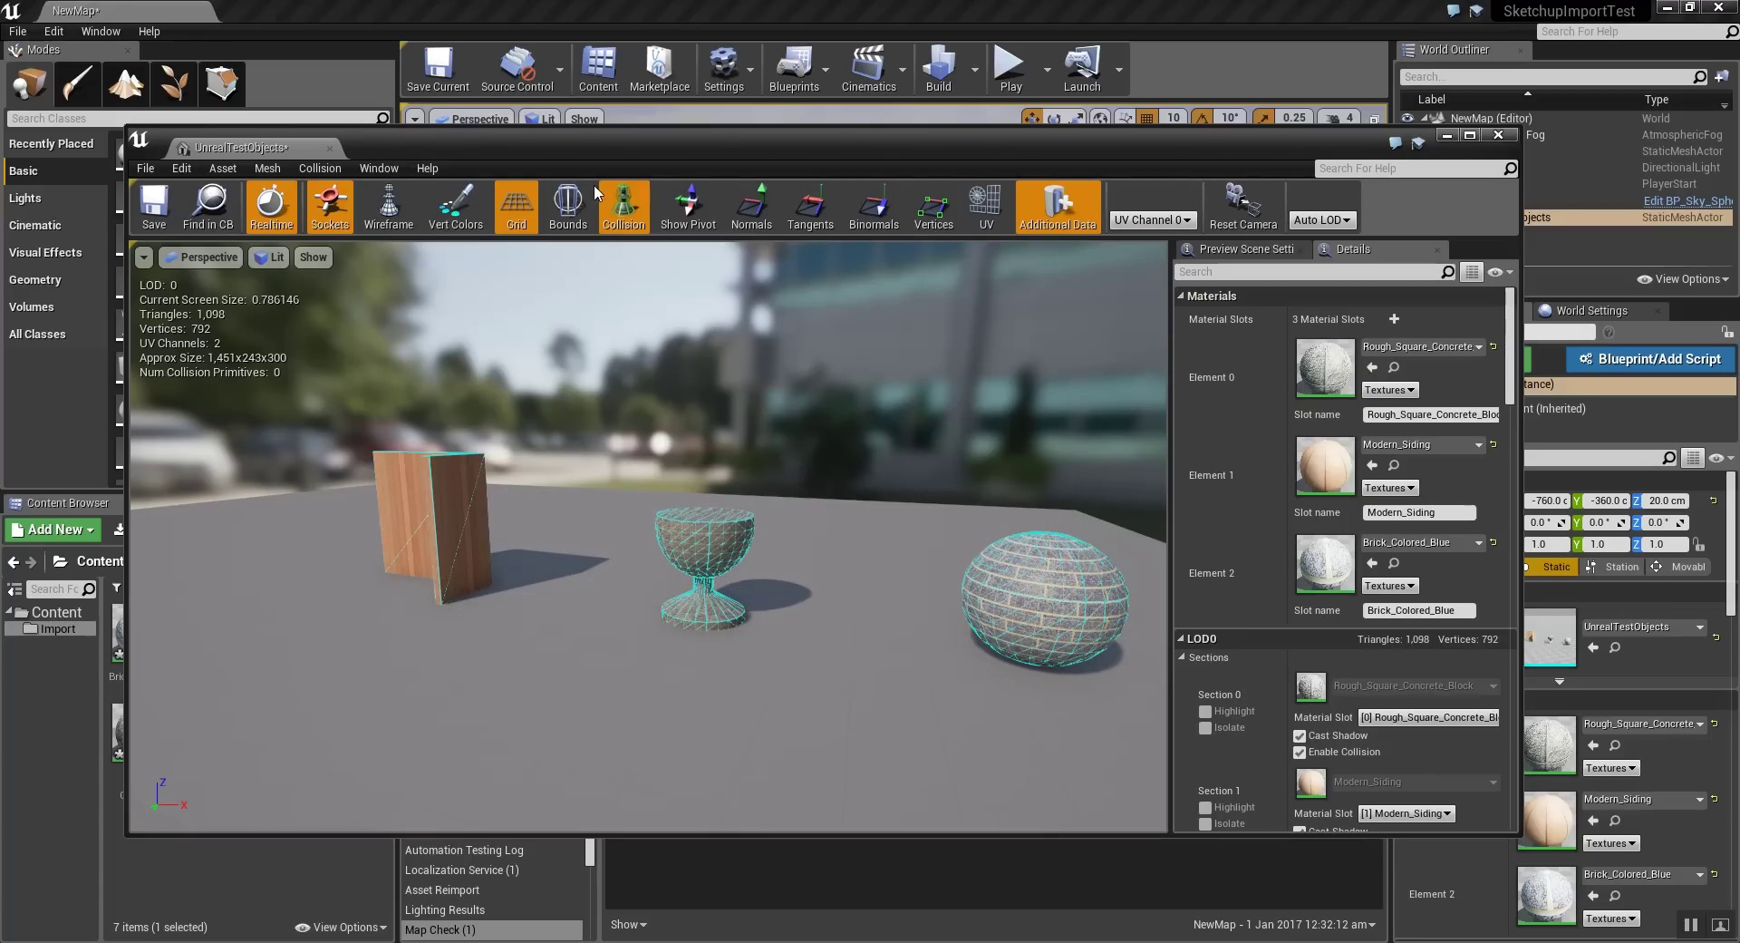
pyautogui.click(154, 204)
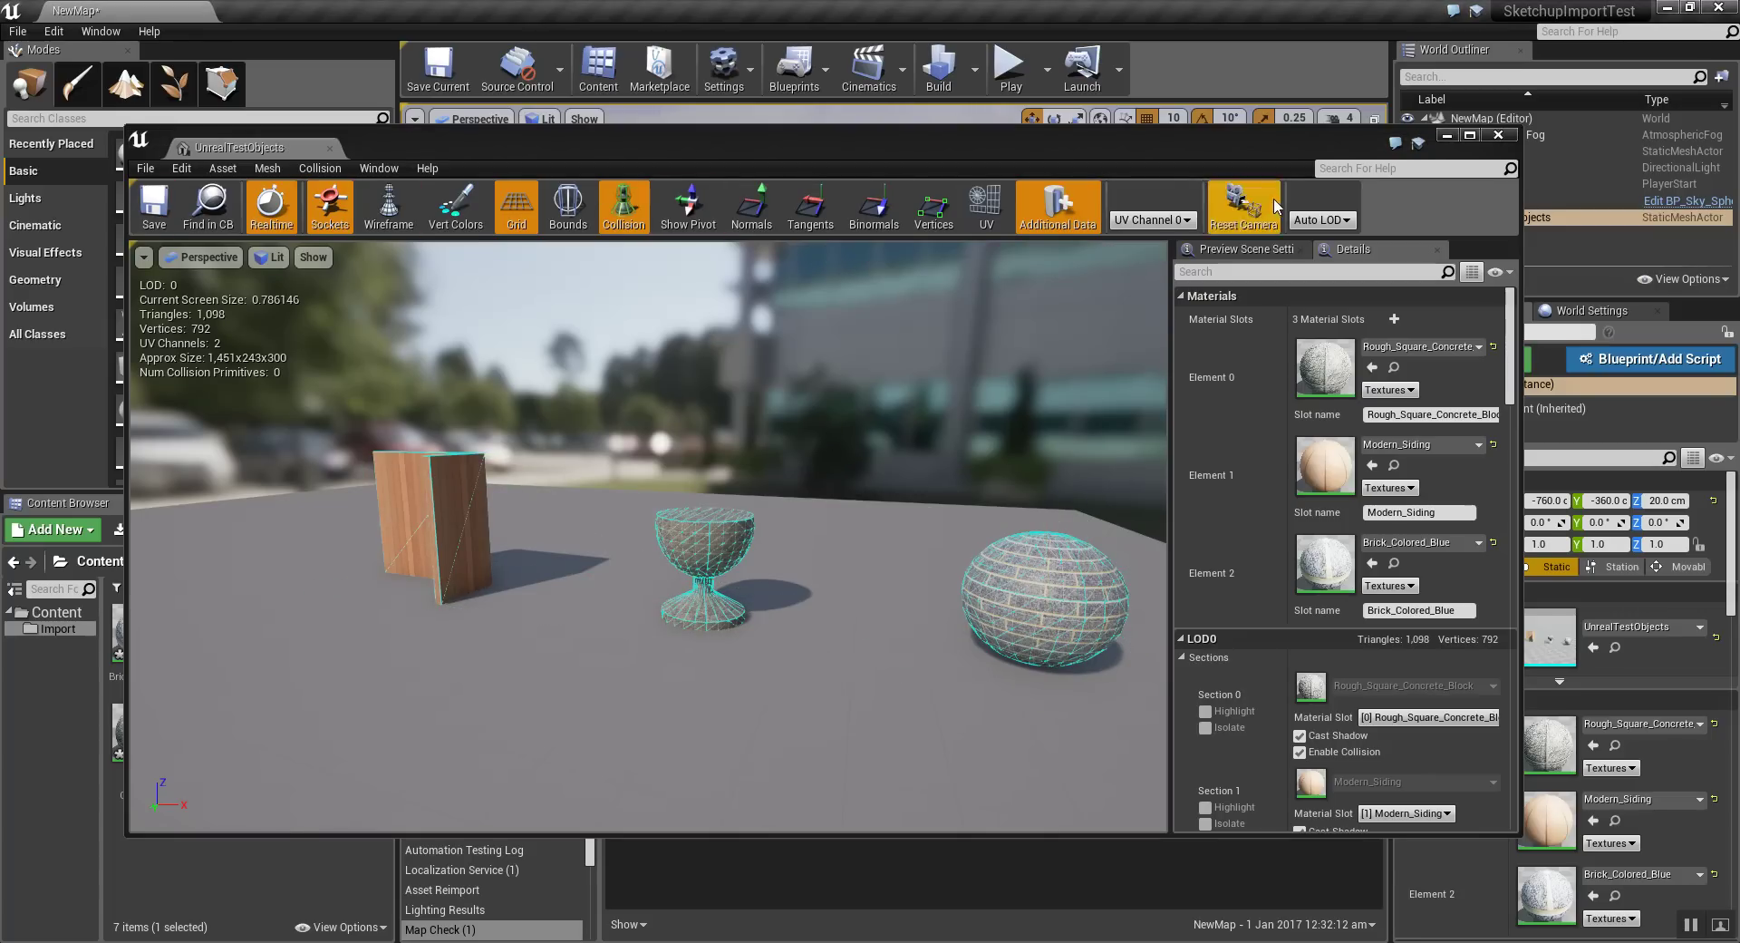
pyautogui.click(1498, 134)
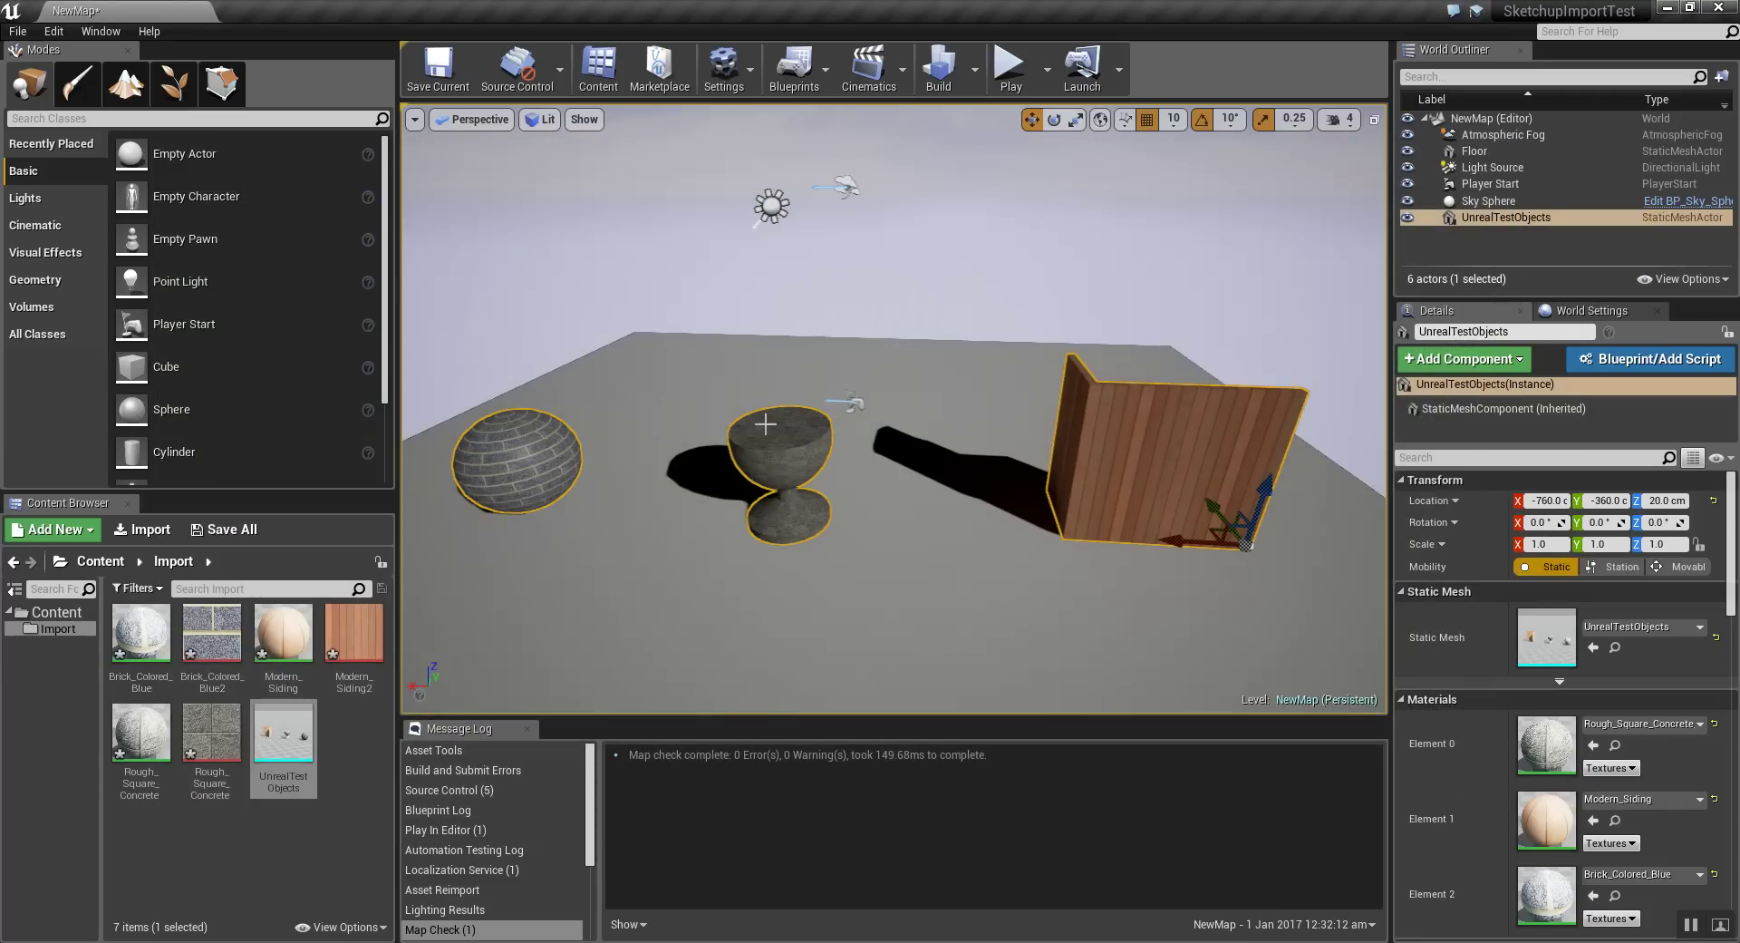
pyautogui.click(1014, 72)
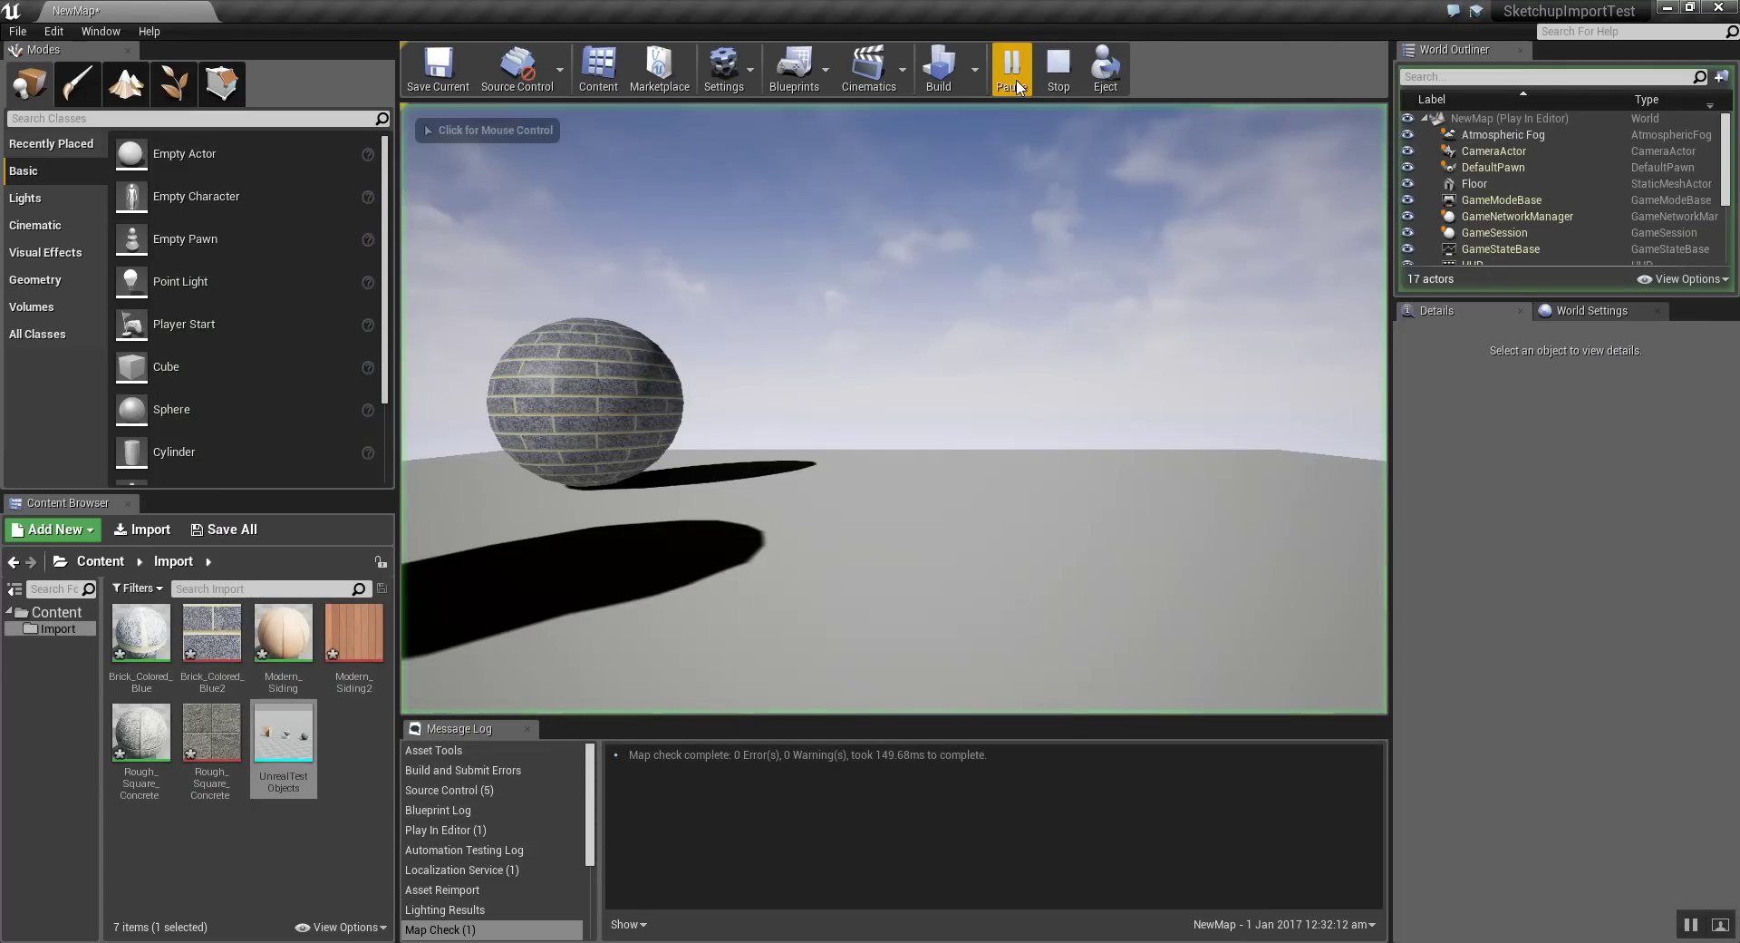
pyautogui.click(832, 353)
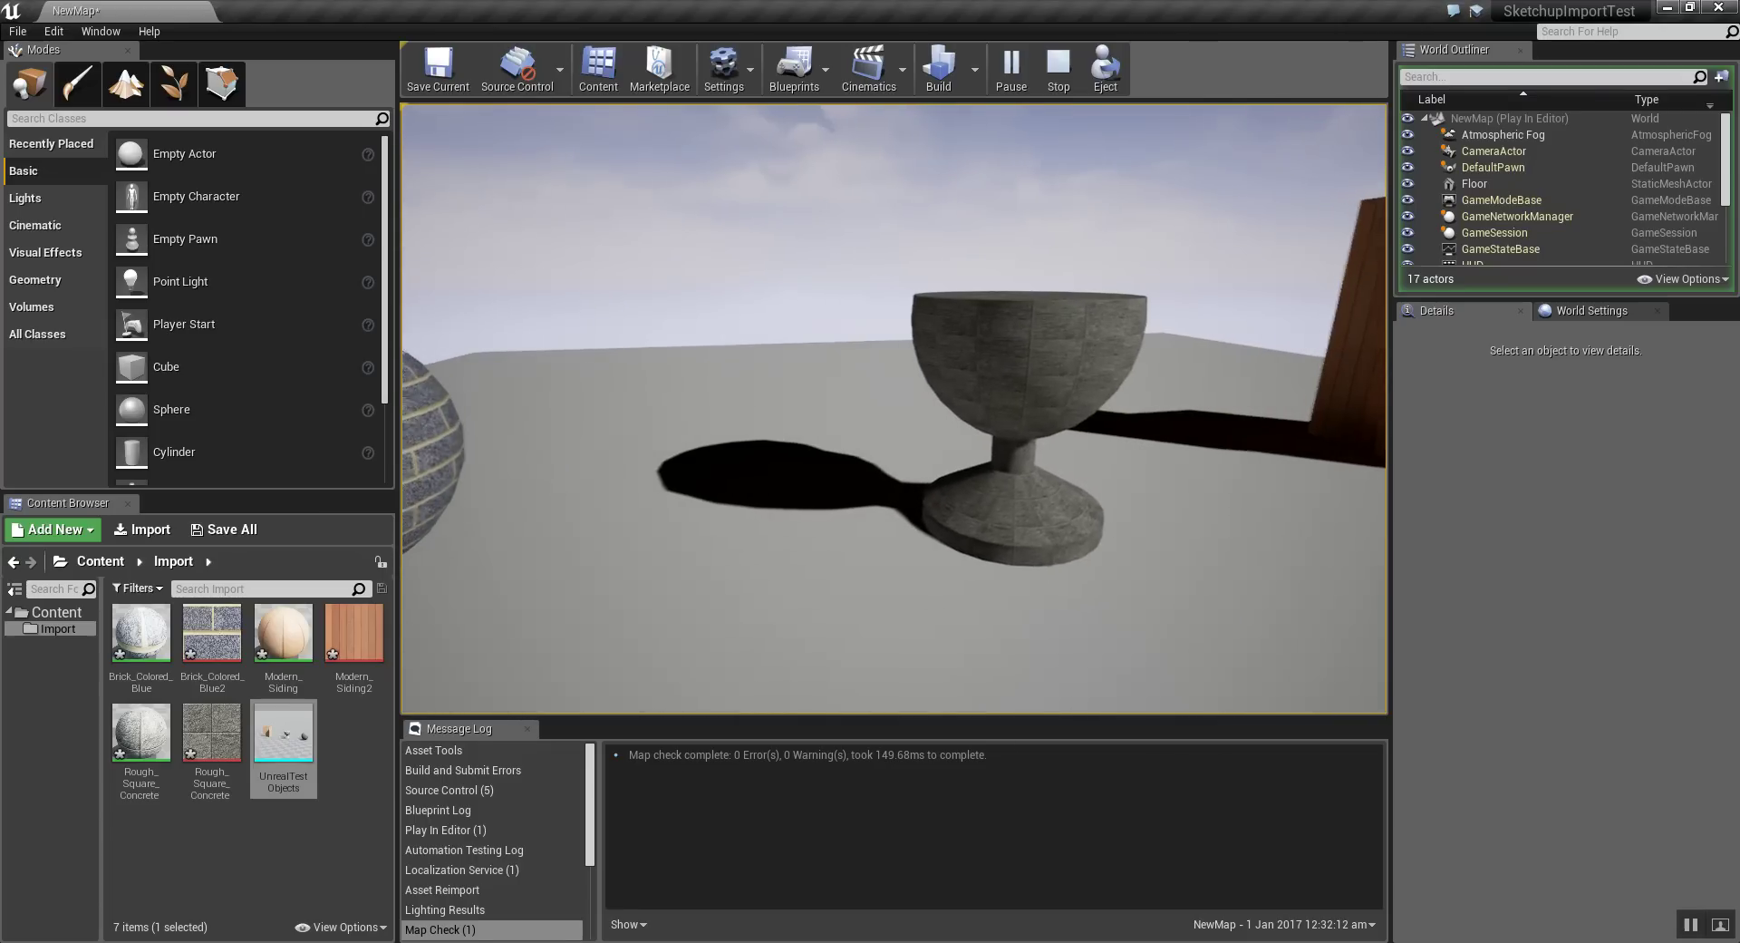
pyautogui.press('Escape')
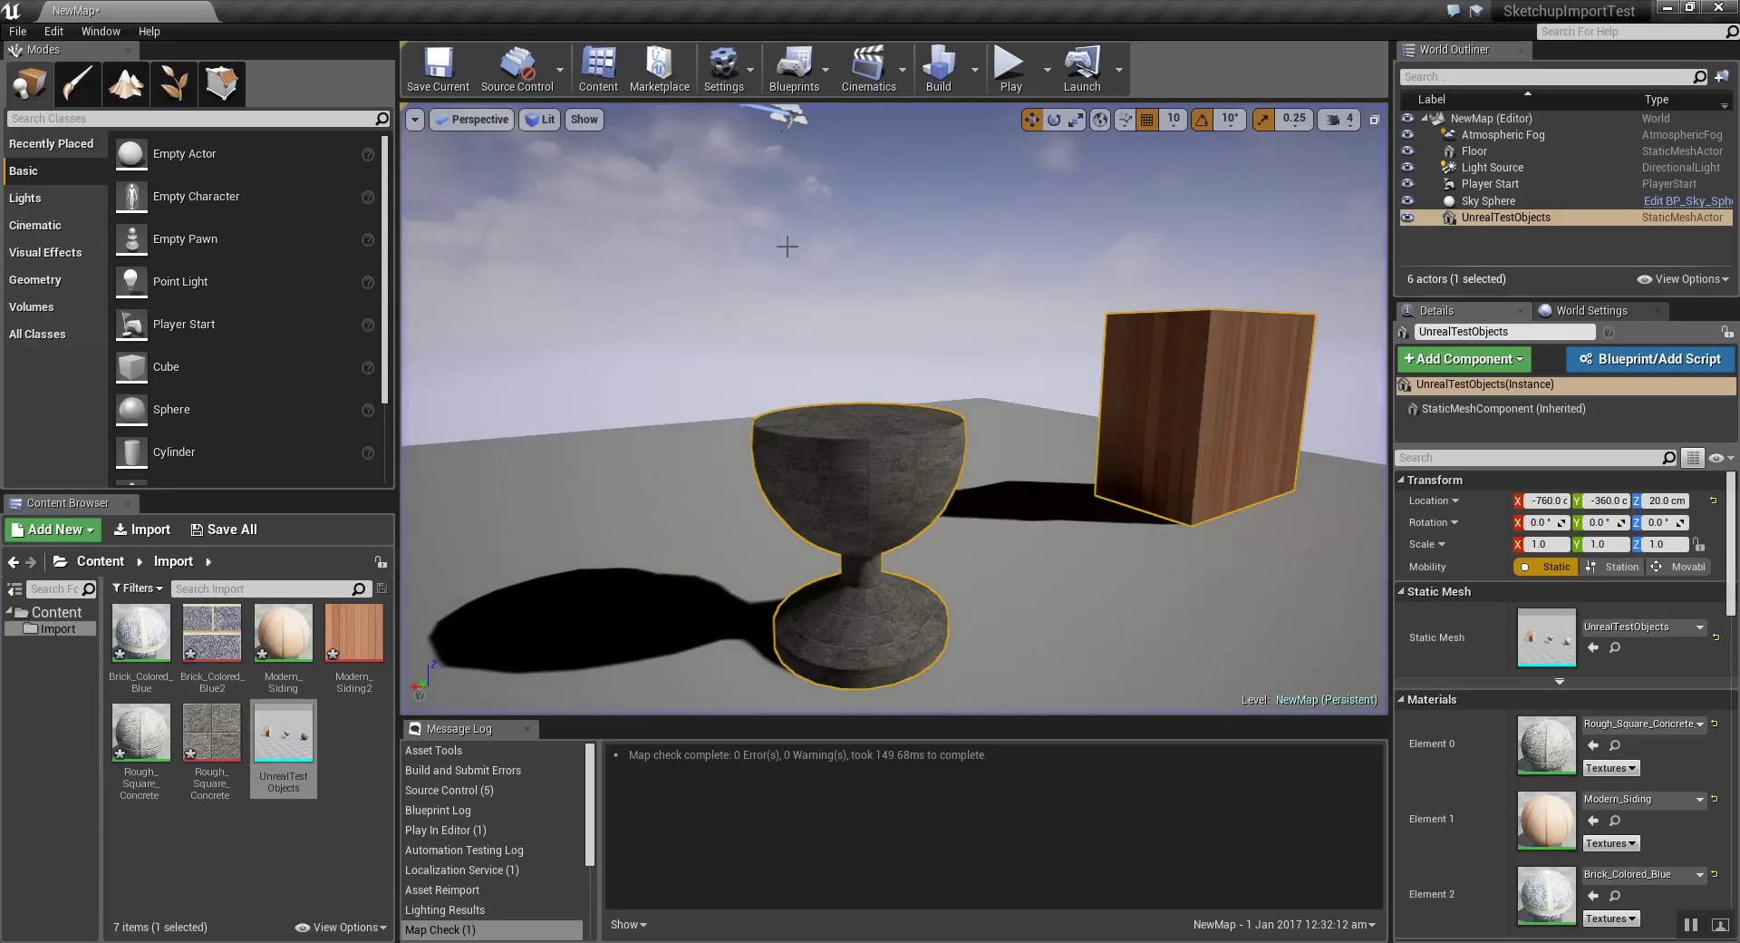